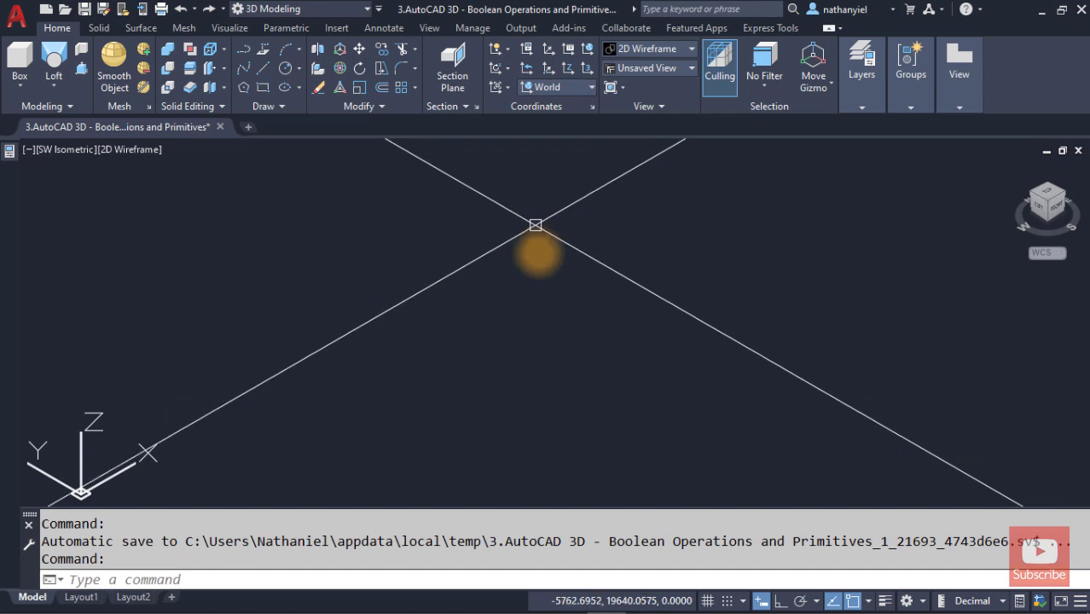
Step: Examine the UNION (UNI) example's dimensioned box and cylinder, including the box side, the cylinder radius and the cylinder height
mouse_move(523, 419)
middle_mouse_down()
mouse_move(519, 339)
mouse_move(536, 275)
mouse_move(540, 333)
mouse_move(540, 280)
middle_mouse_up()
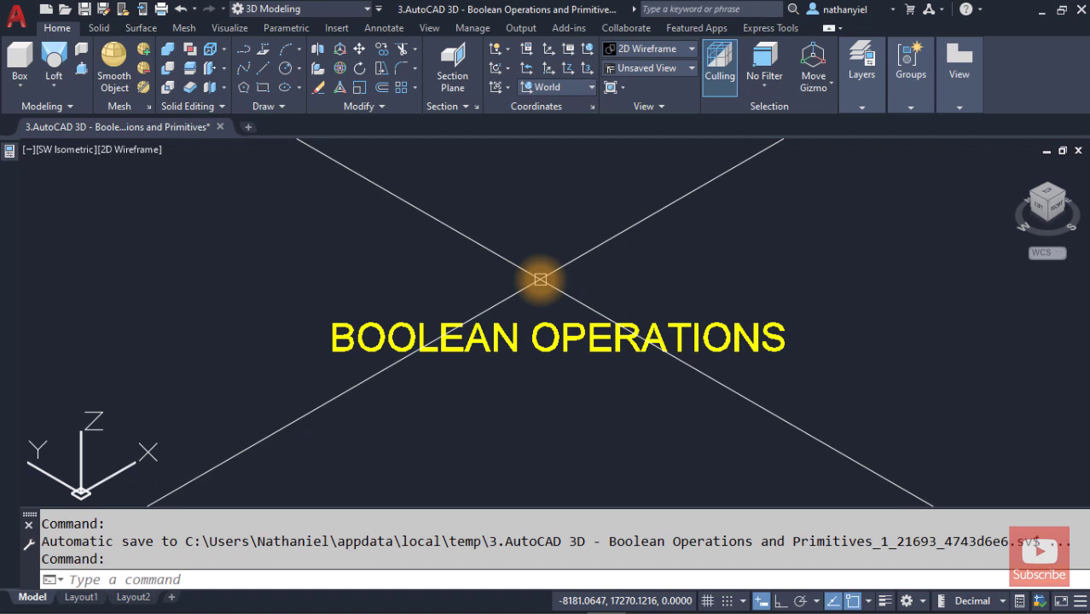
mouse_move(550, 413)
middle_mouse_down()
mouse_move(536, 377)
mouse_move(533, 266)
middle_mouse_up()
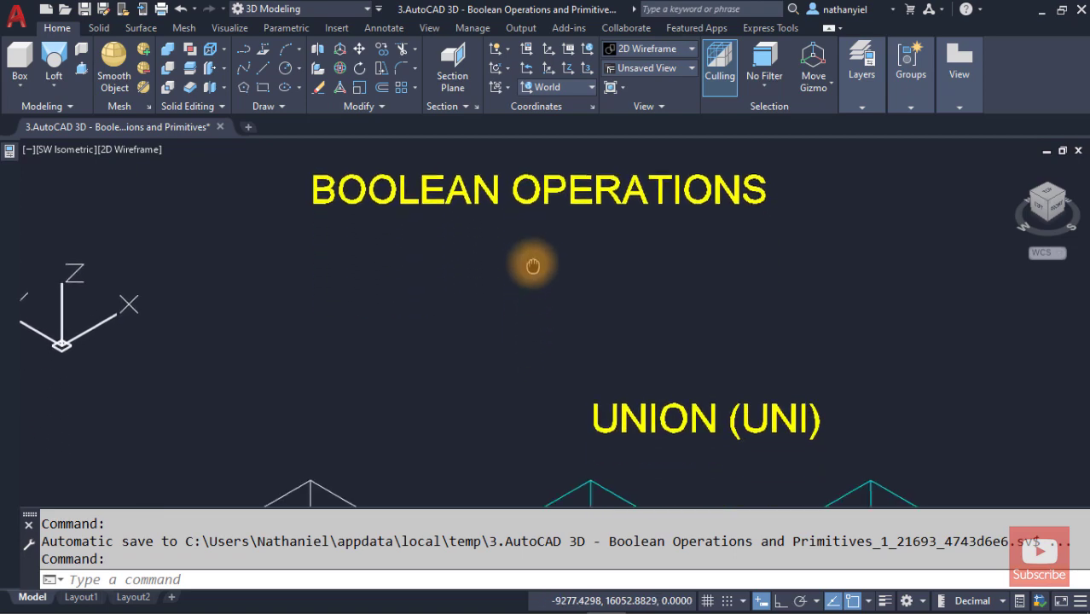
middle_click_drag(574, 418, 496, 218)
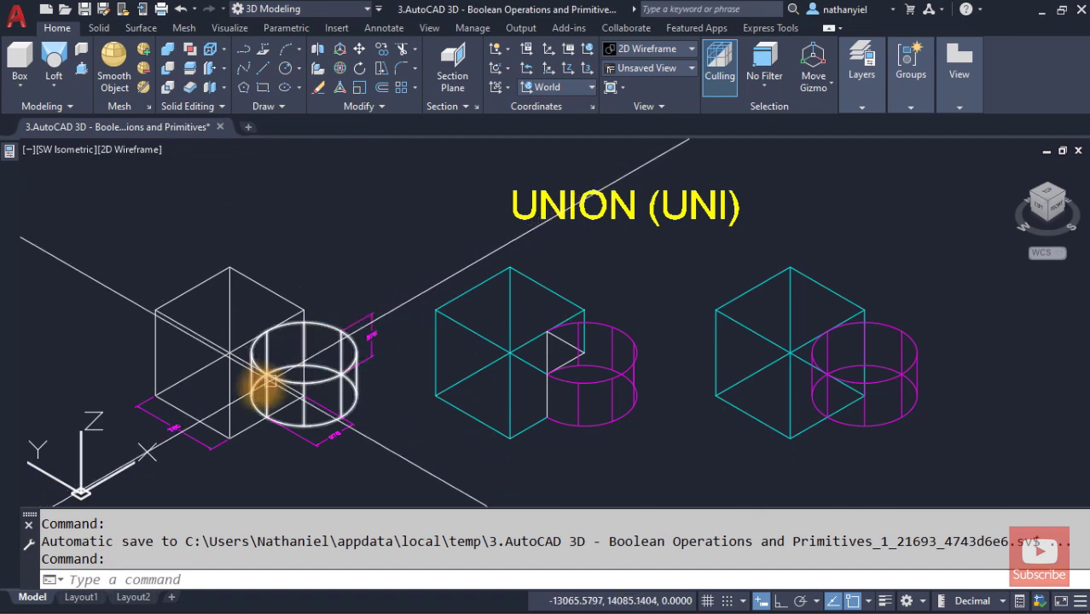
mouse_move(228, 406)
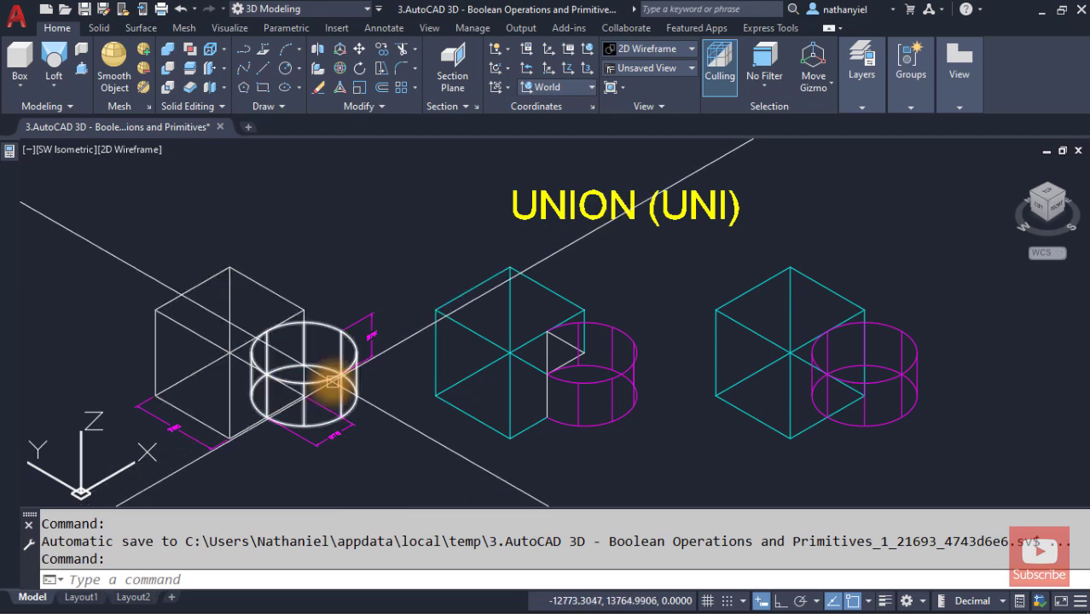
mouse_move(332, 381)
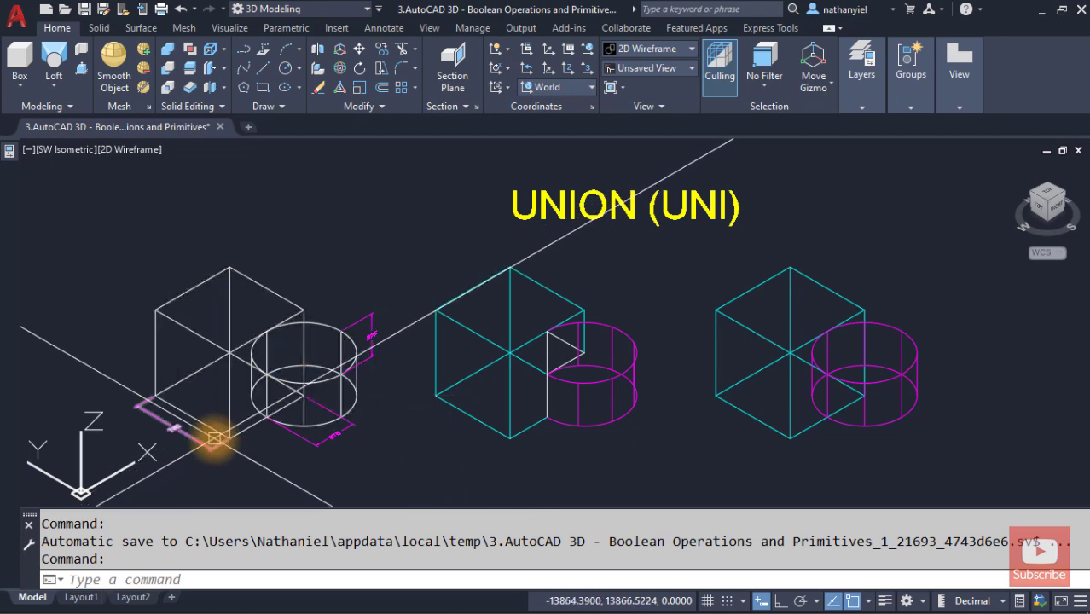
mouse_move(215, 437)
scroll(215, 437, "up", 5)
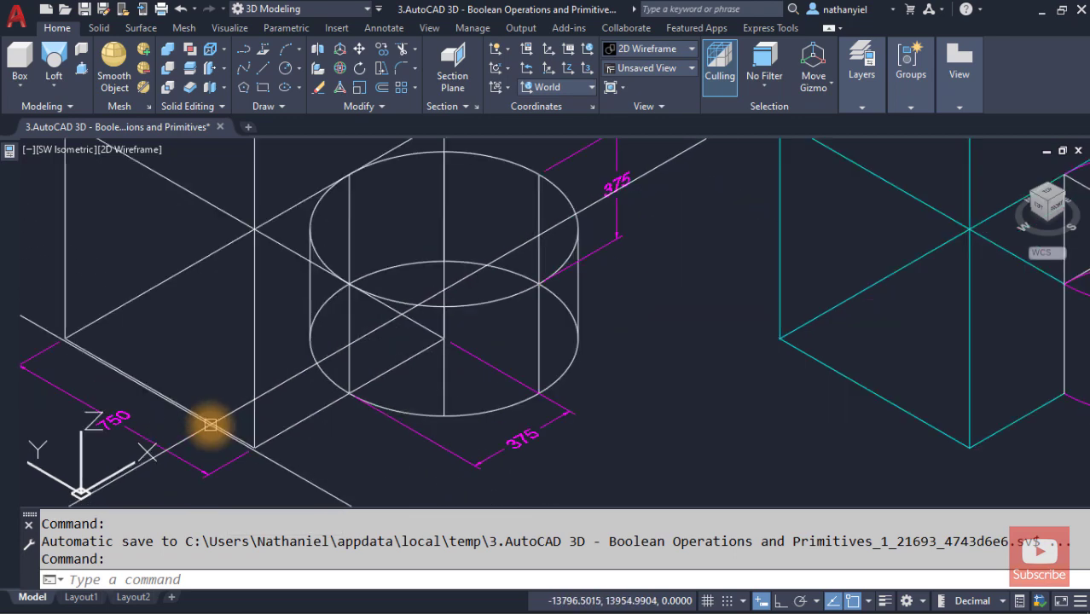
middle_click_drag(224, 402, 304, 383)
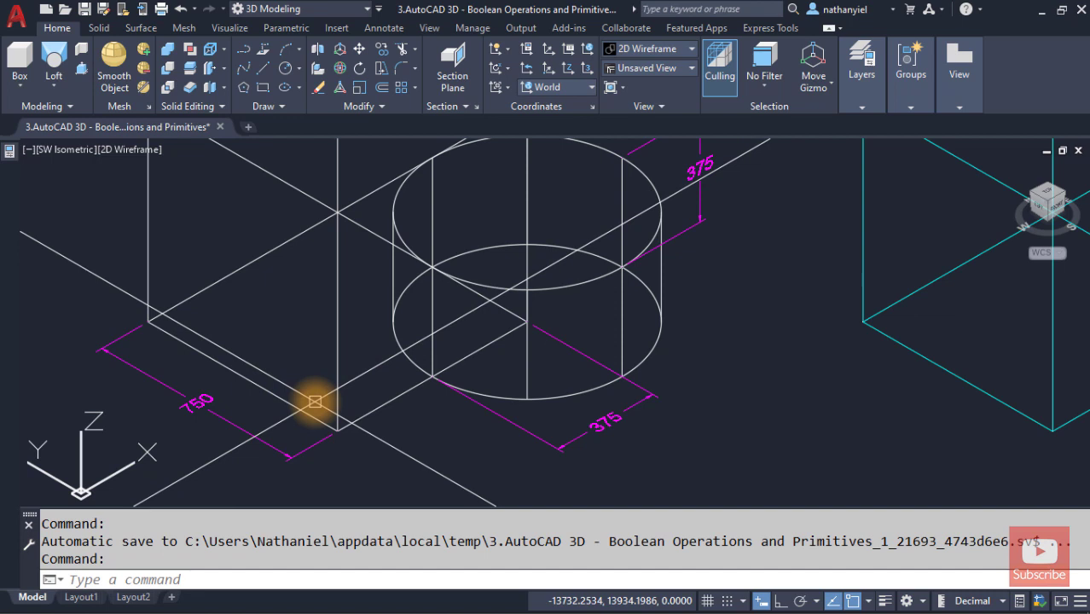
scroll(311, 398, "down", 3)
middle_click_drag(360, 402, 357, 425)
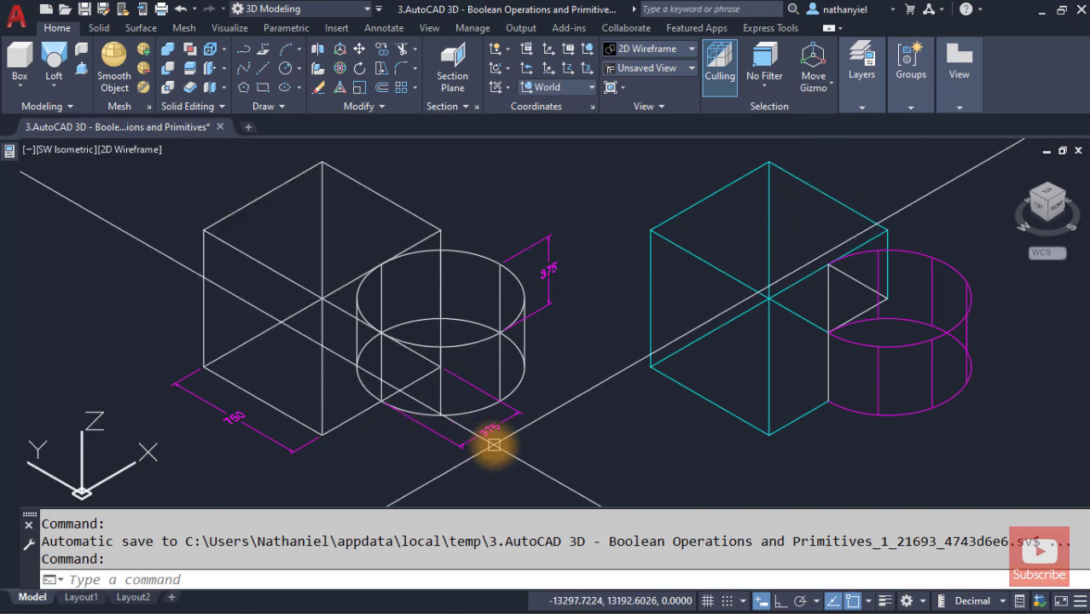
scroll(495, 444, "up", 2)
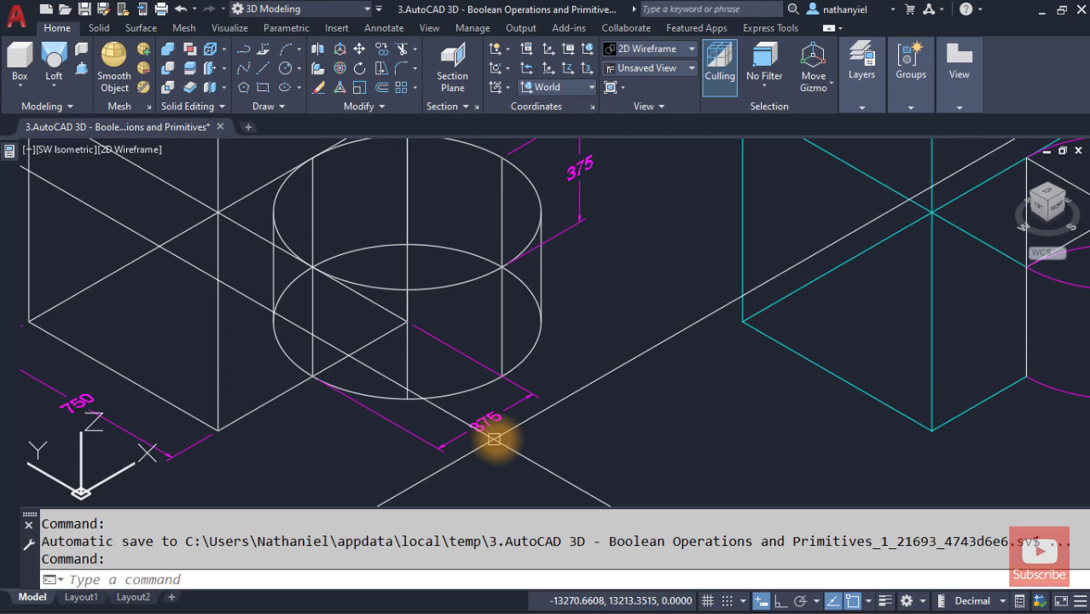
mouse_move(570, 385)
middle_mouse_down()
mouse_move(523, 469)
mouse_move(523, 458)
middle_mouse_up()
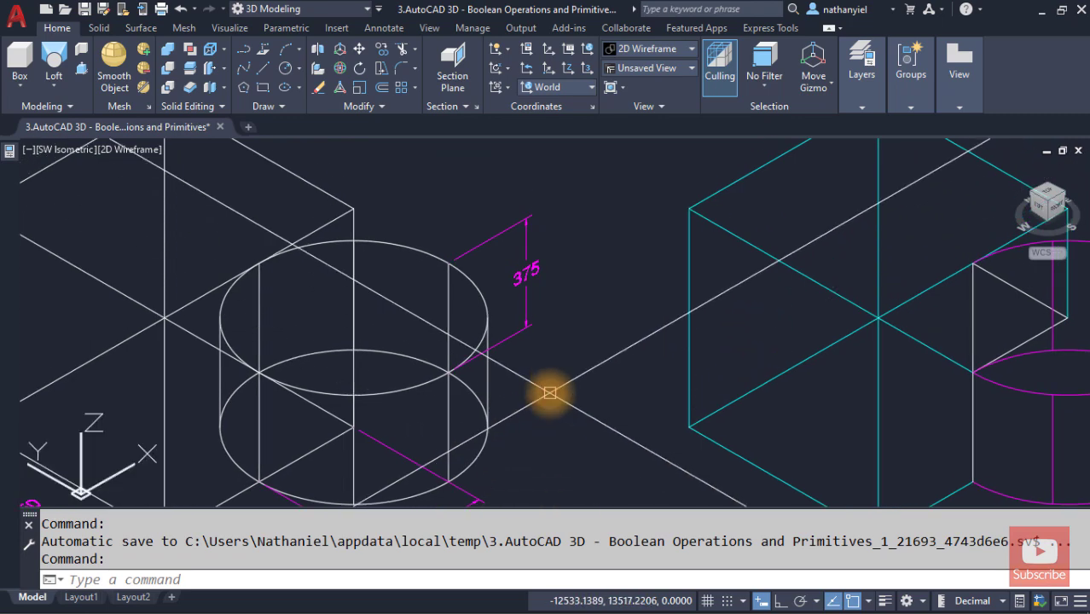
scroll(597, 410, "down", 3)
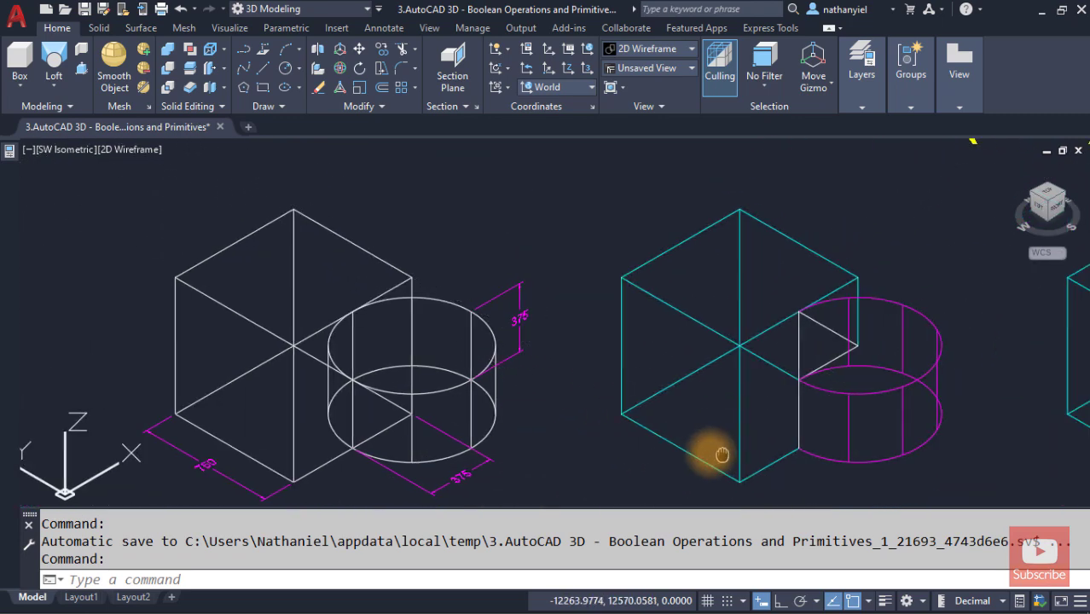
Step: Select the finished union solid and the separate cyan box in turn to compare them, clearing each selection
mouse_move(710, 451)
middle_mouse_down()
mouse_move(395, 430)
mouse_move(190, 438)
middle_mouse_up()
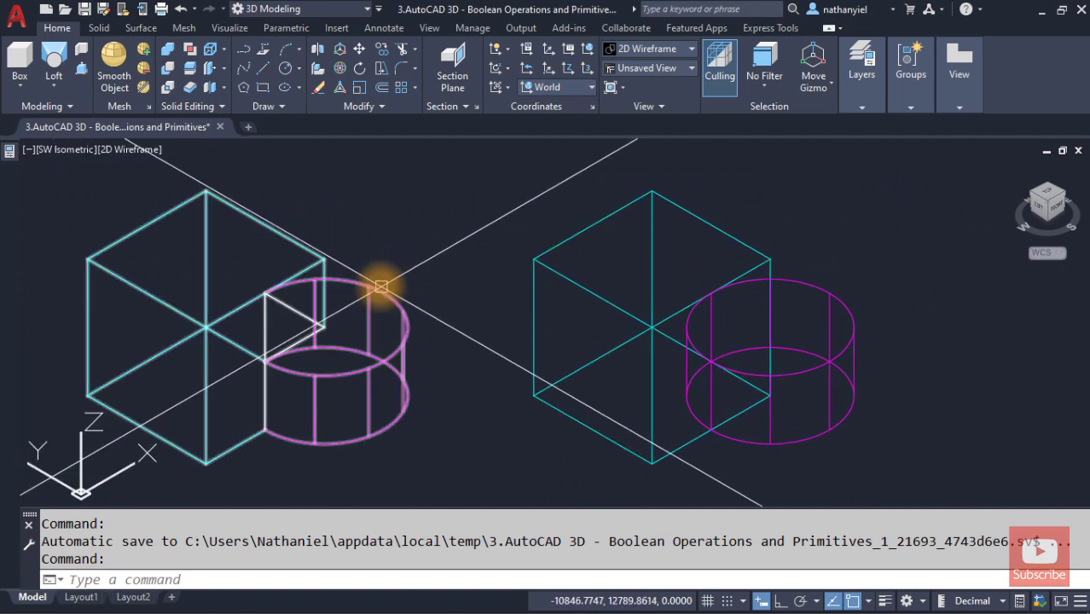
mouse_move(354, 278)
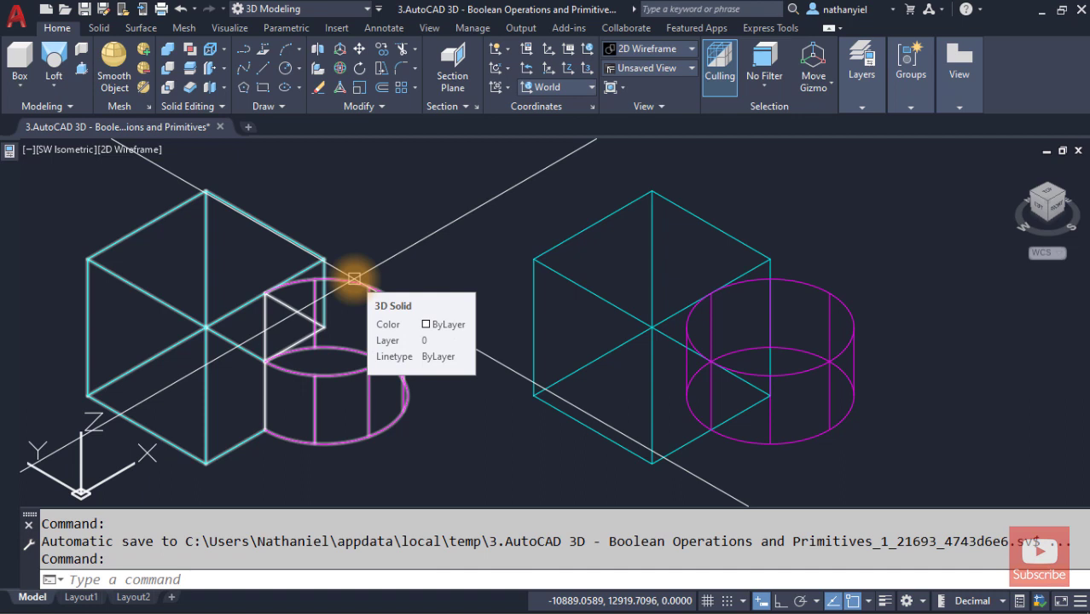
left_click(354, 278)
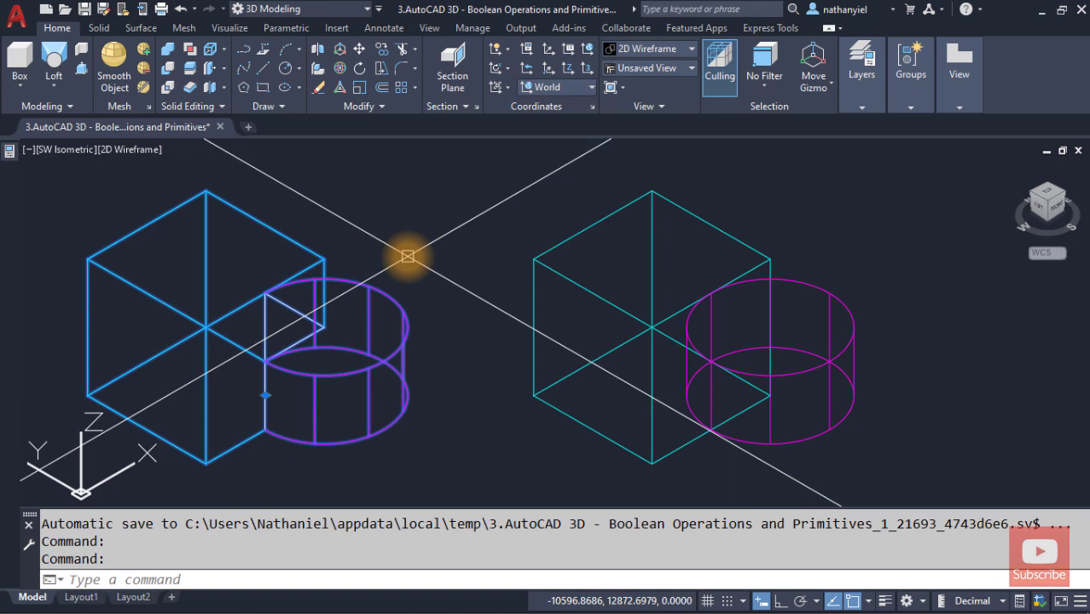
key("Escape")
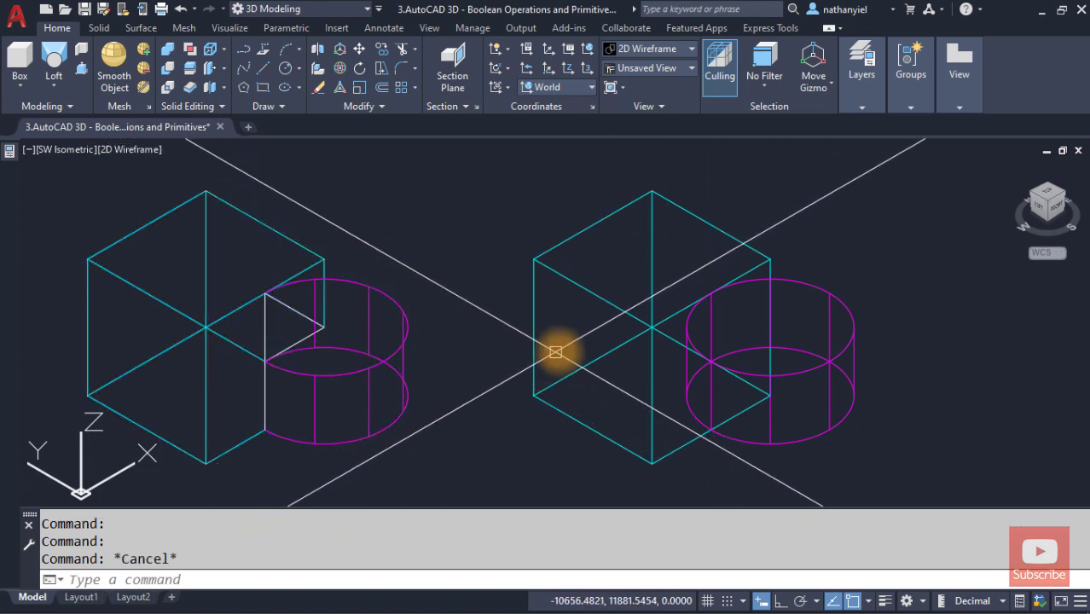
left_click(608, 305)
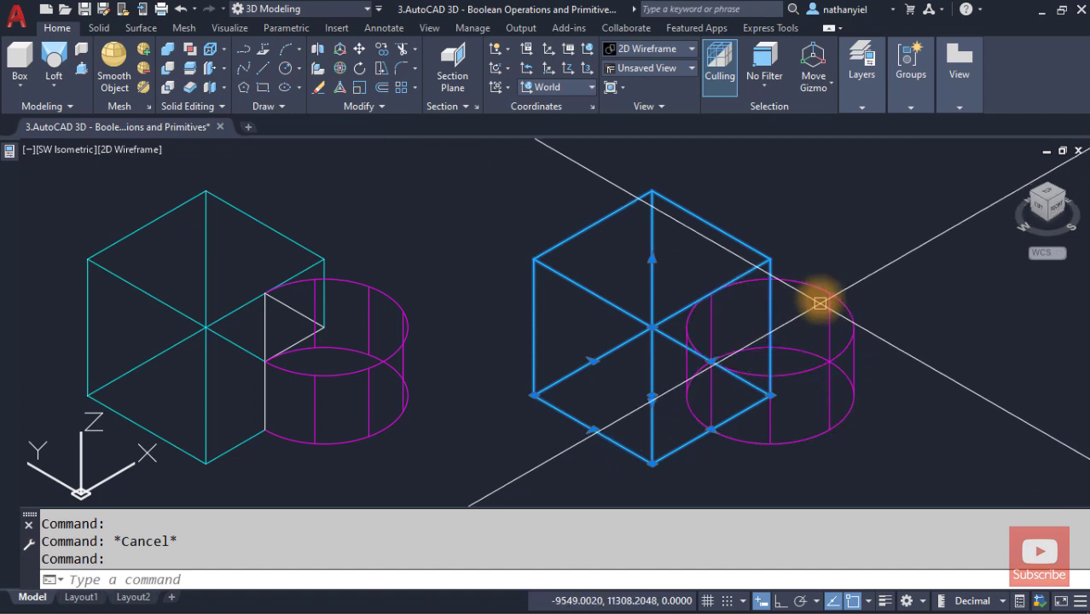
key("Escape")
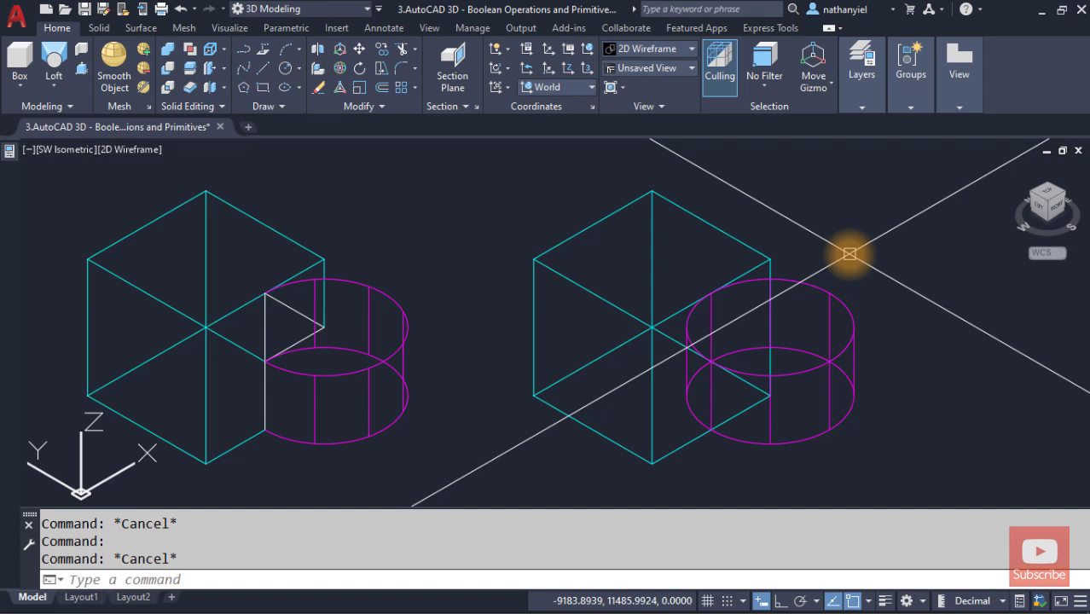
Step: Union the separate cyan box and magenta cylinder of the UNION (UNI) example into one solid
type("UNI")
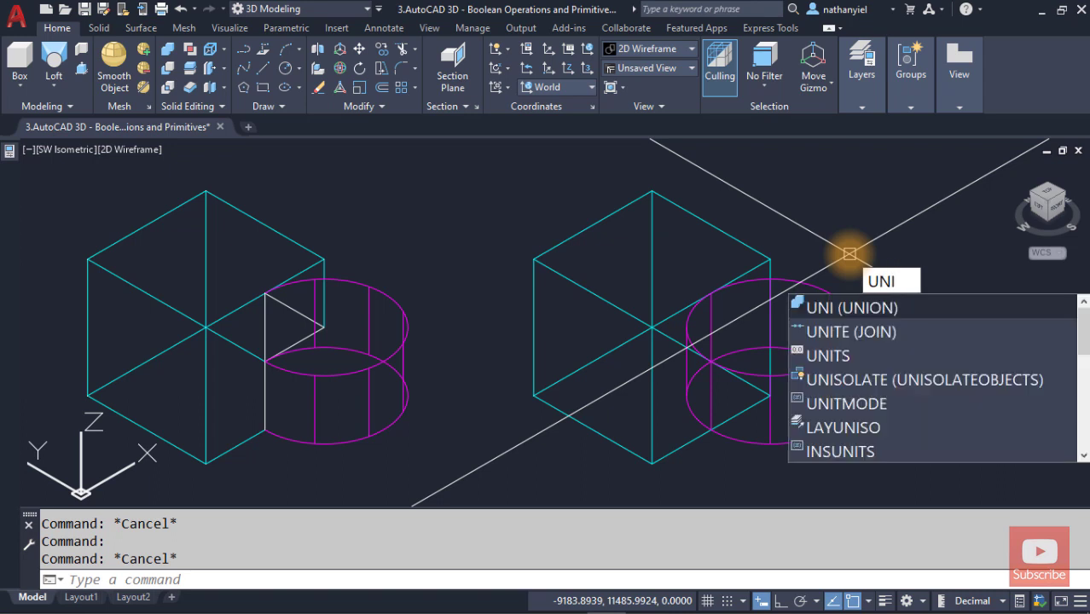
key("Return")
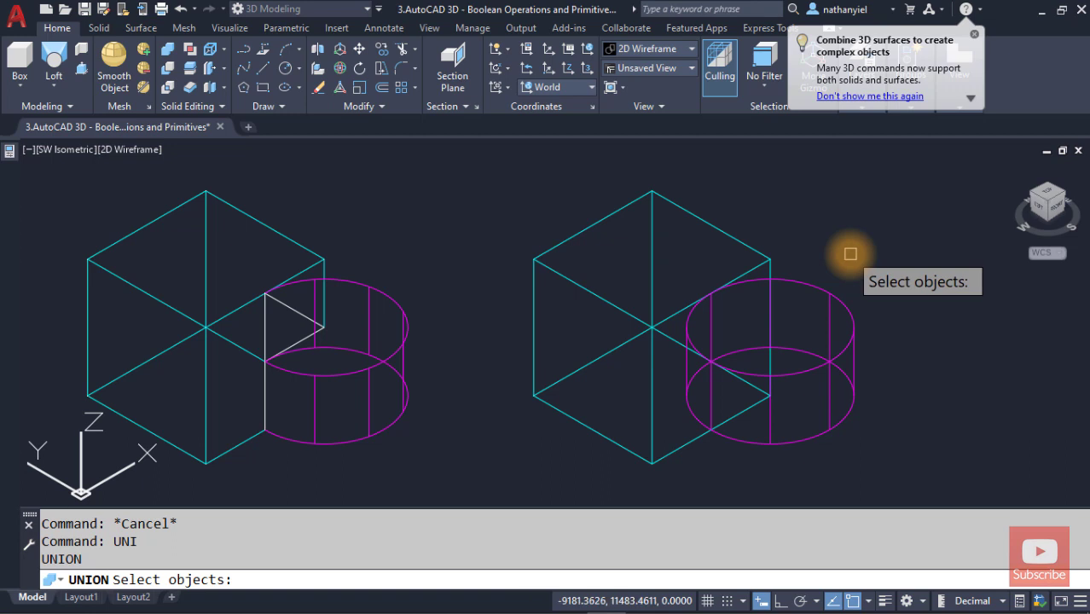
left_click(683, 206)
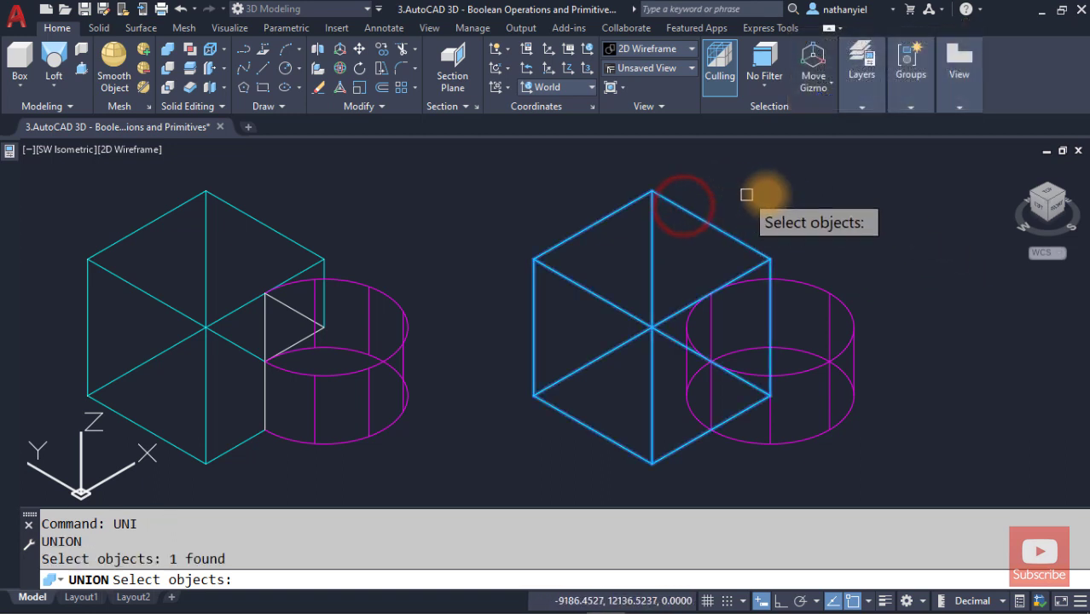
left_click(812, 285)
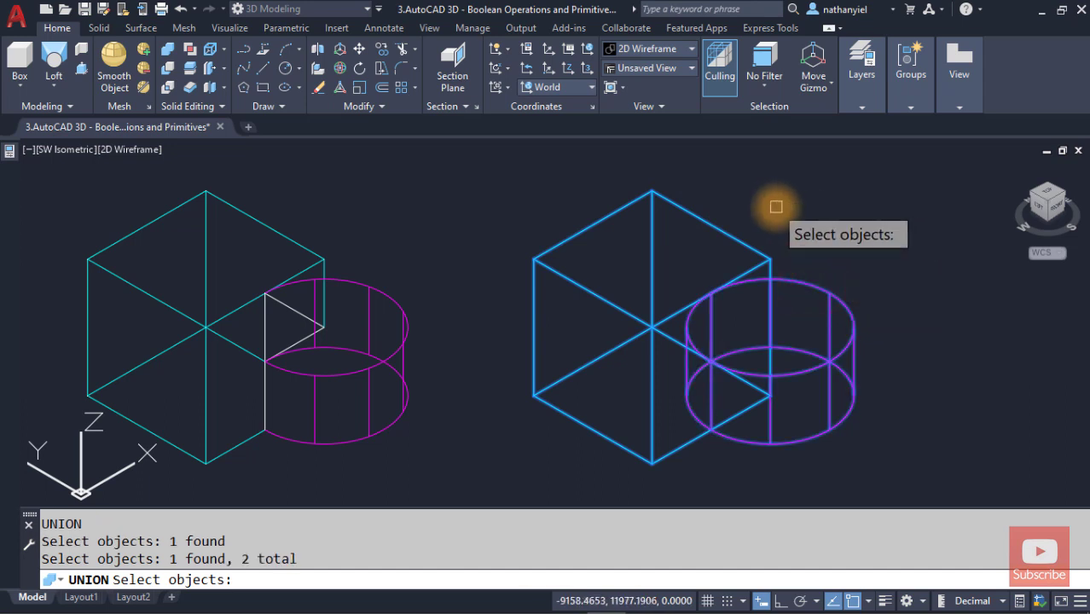
key("Return")
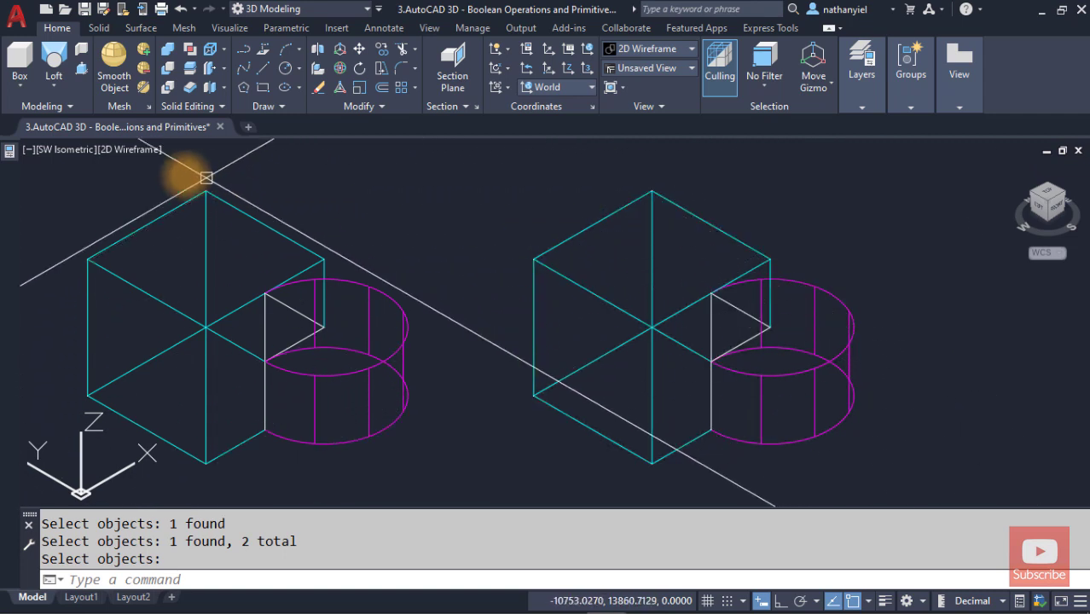
Step: Preview the united solids in the Conceptual visual style and restore the 2D Wireframe style
left_click(131, 151)
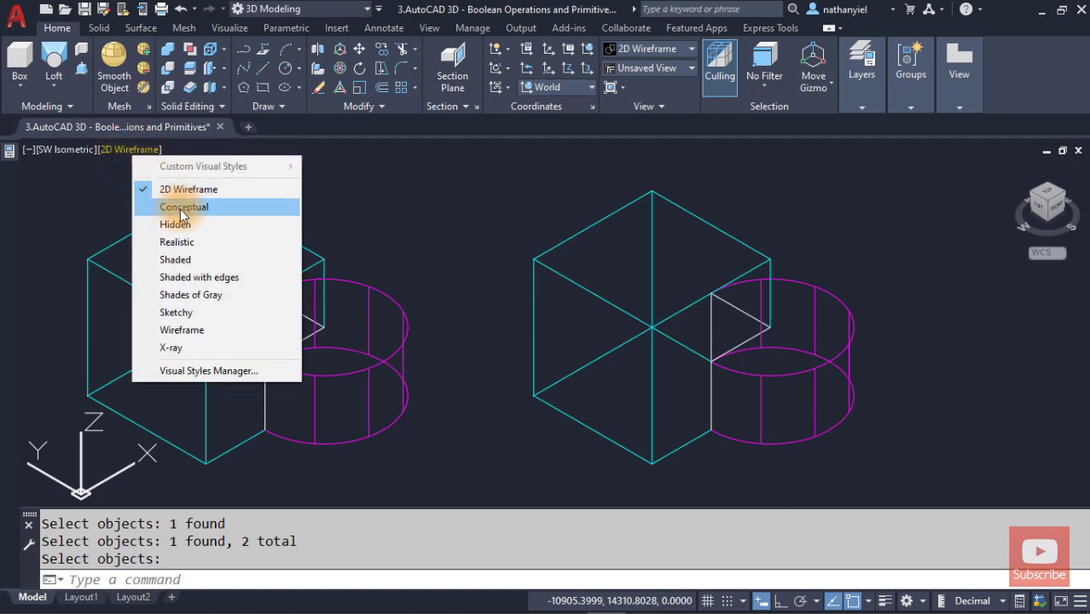
left_click(180, 209)
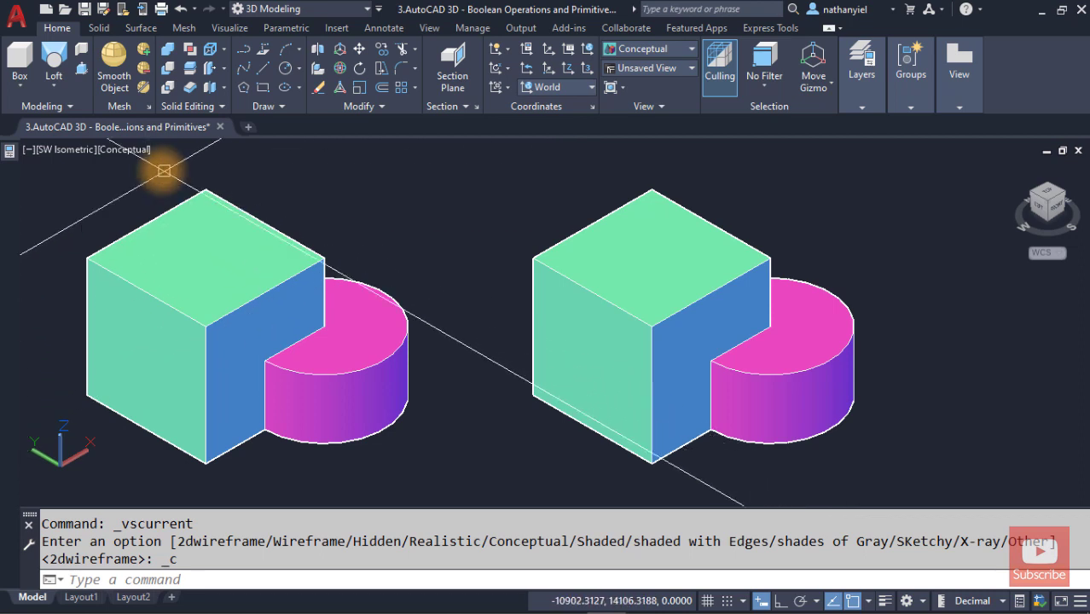
left_click(134, 154)
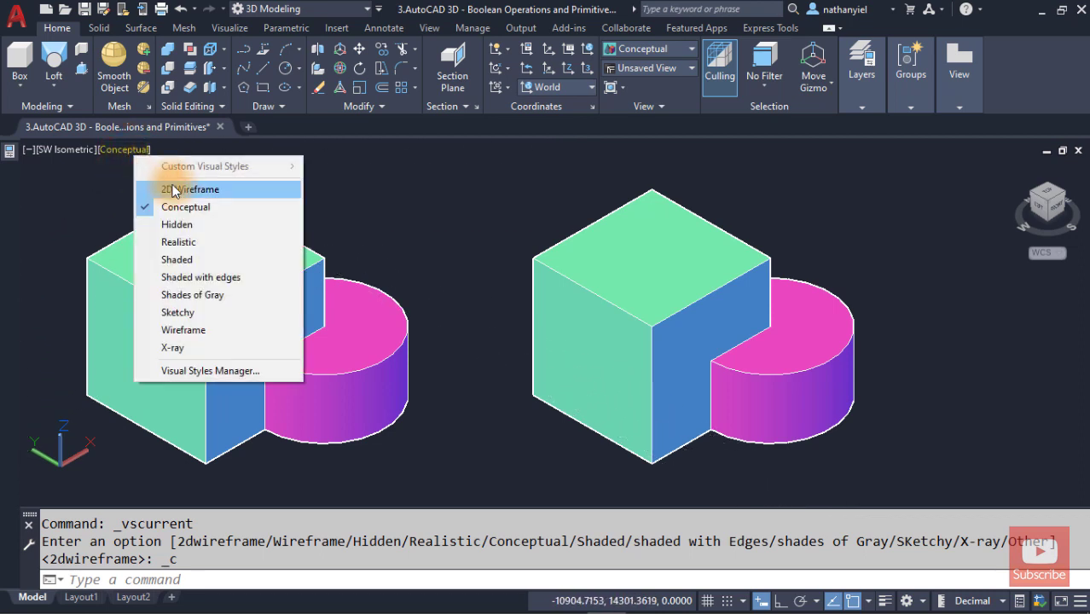
left_click(168, 186)
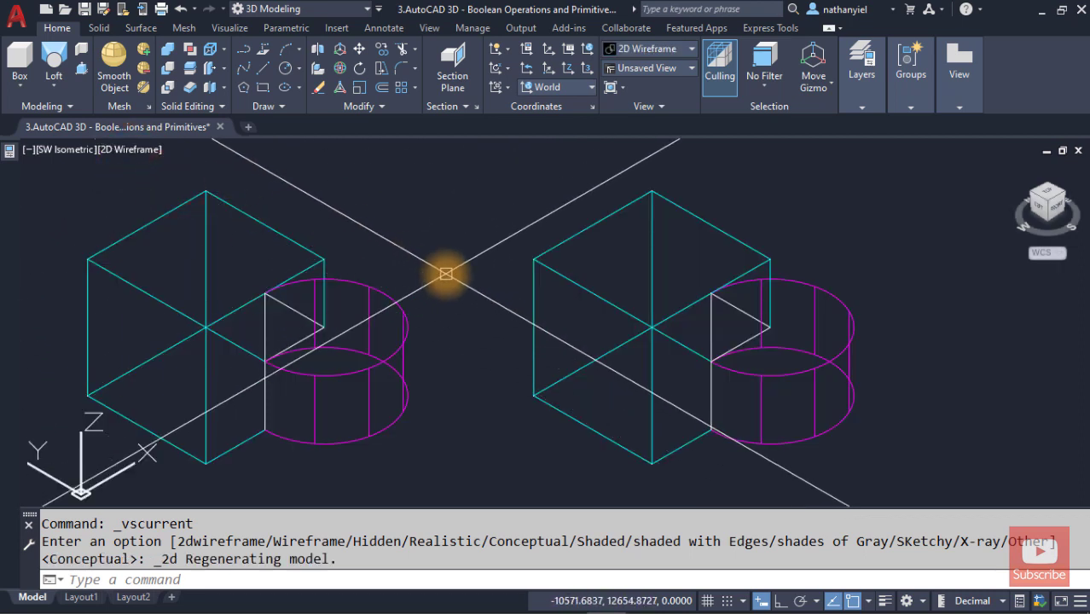
Step: Try subtracting the magenta cylinder from the separate cyan box in the SUBTRACT (SU) example, and undo the subtraction
scroll(444, 273, "down", 2)
mouse_move(392, 374)
middle_mouse_down()
mouse_move(591, 409)
mouse_move(567, 503)
mouse_move(576, 179)
middle_mouse_up()
middle_click_drag(613, 433, 438, 251)
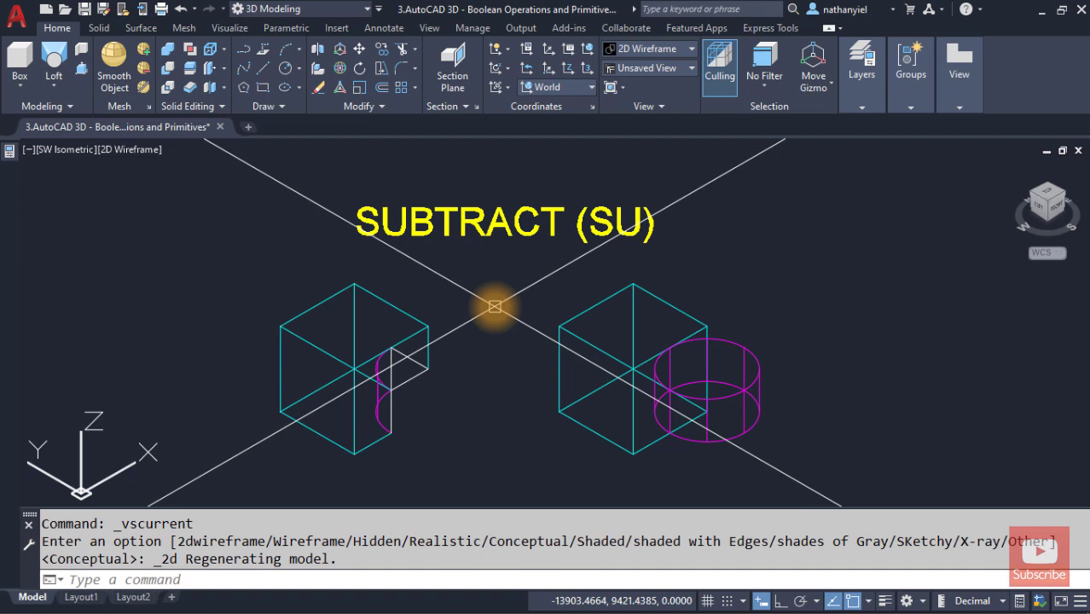
scroll(458, 326, "down", 2)
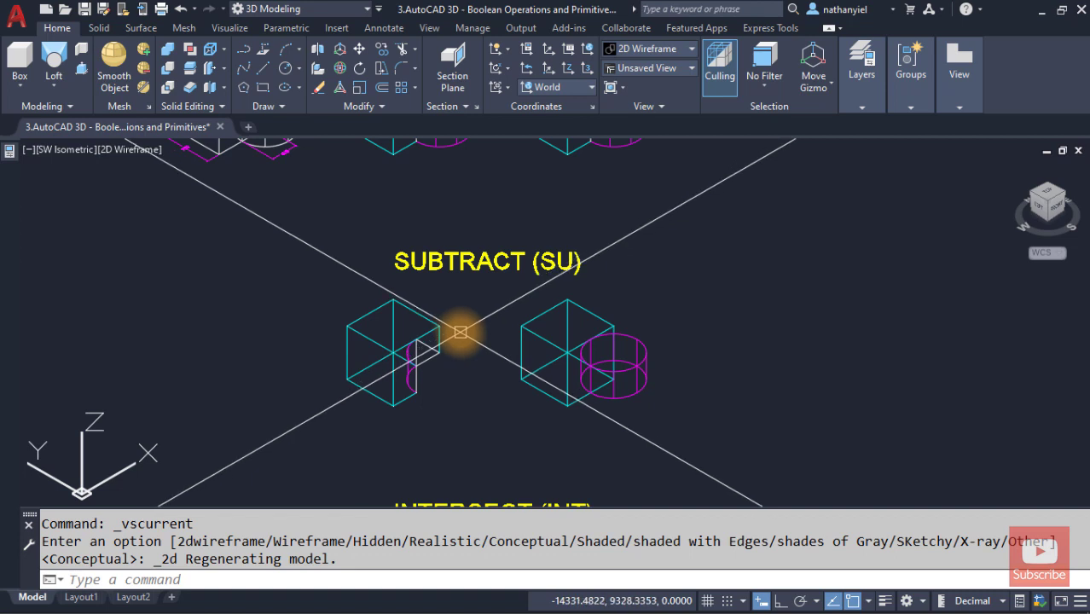
scroll(460, 332, "up", 2)
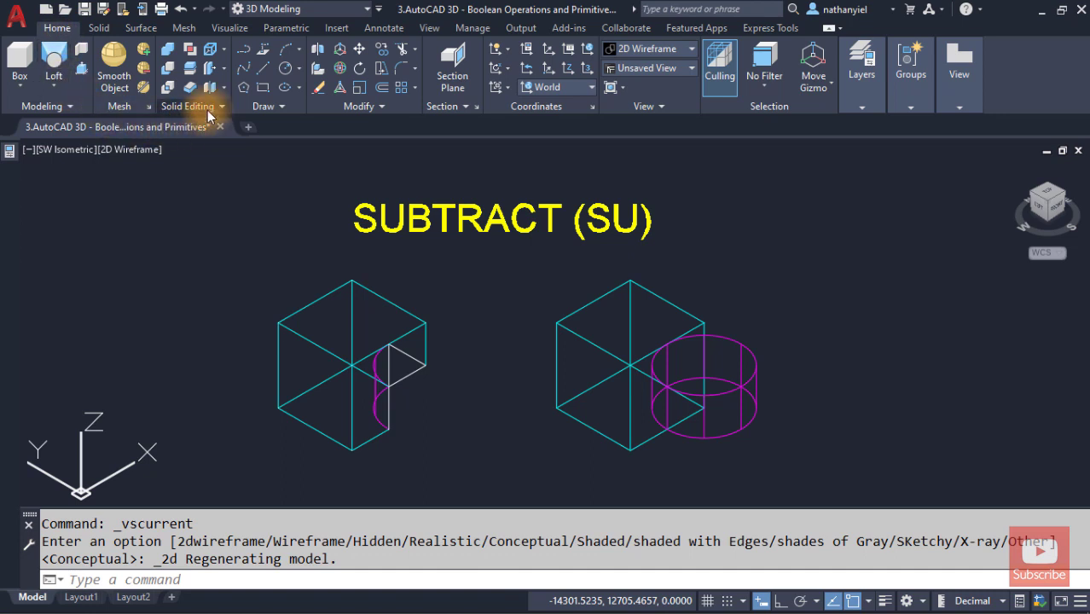
left_click(169, 70)
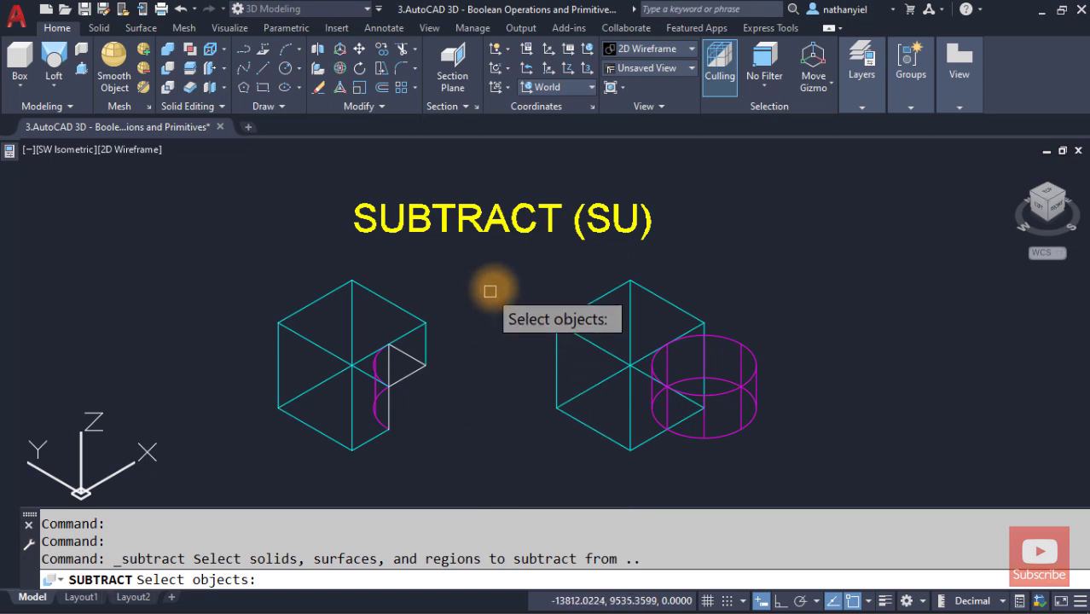
left_click(597, 297)
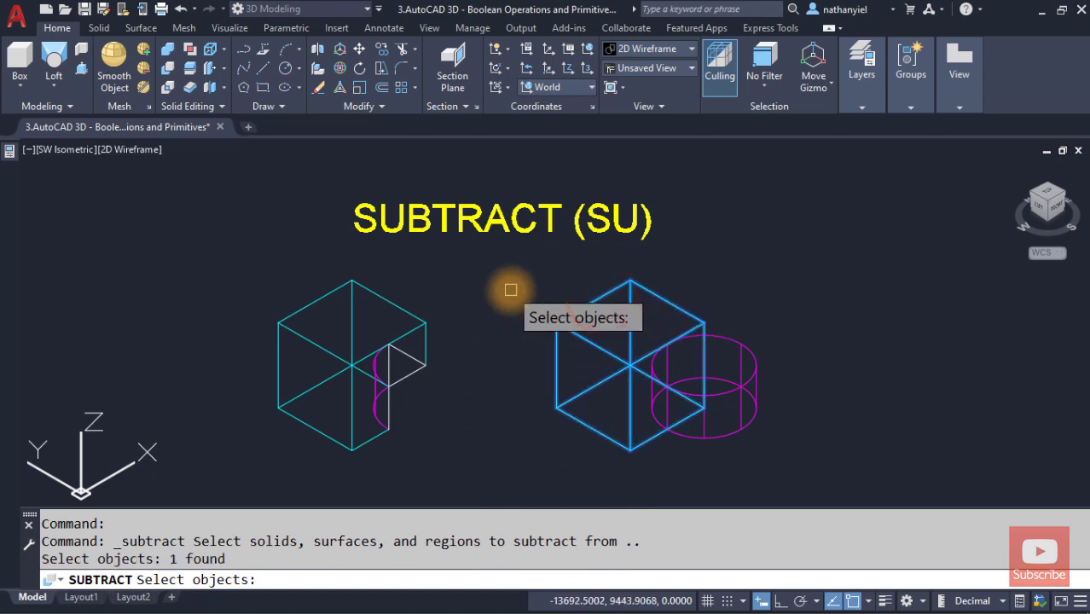
key("Return")
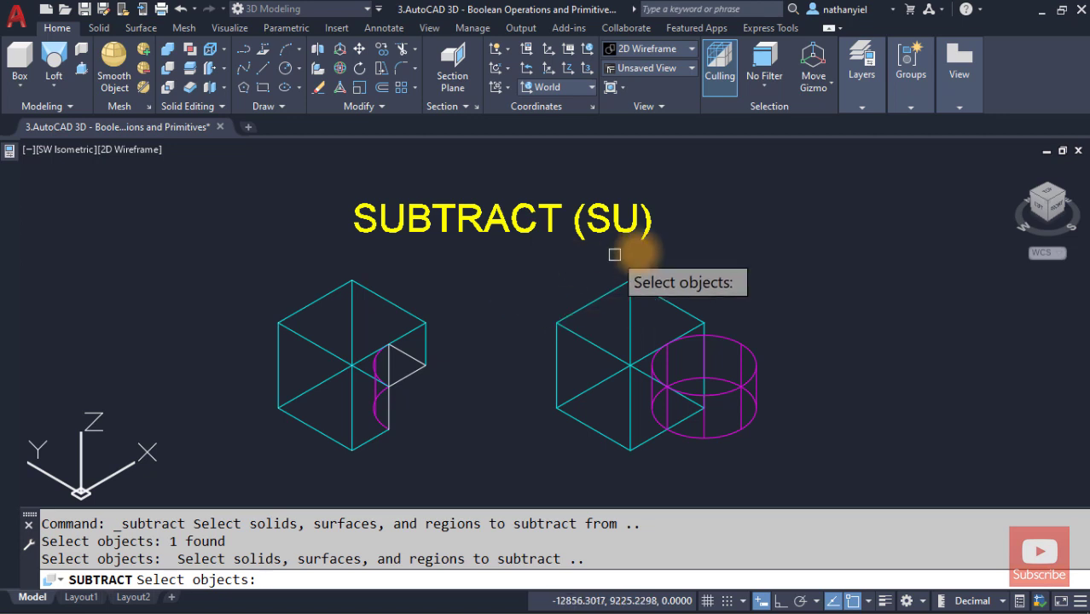
left_click(738, 343)
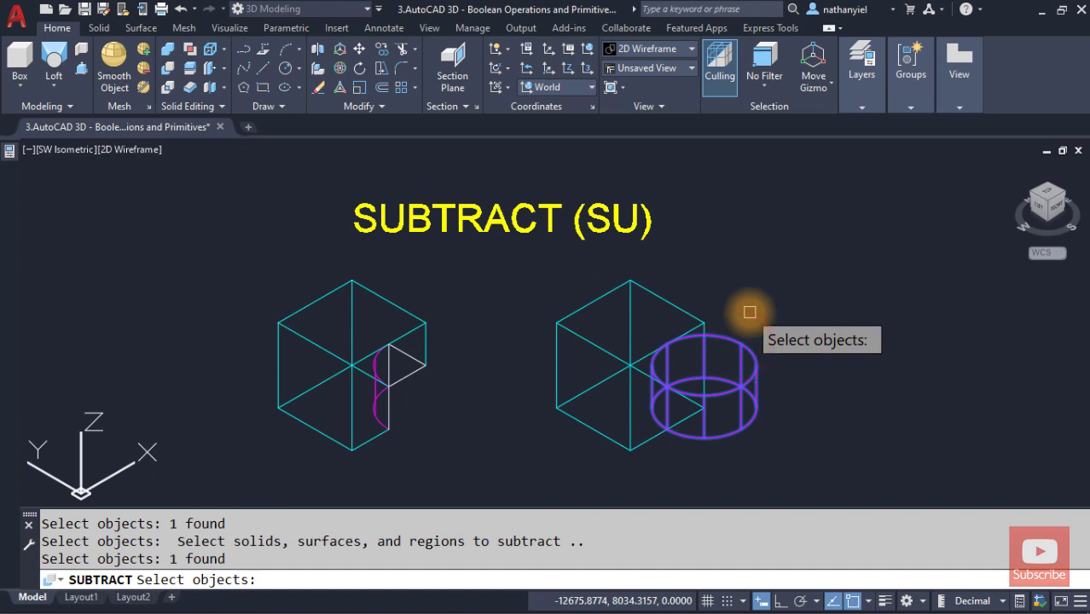
key("Return")
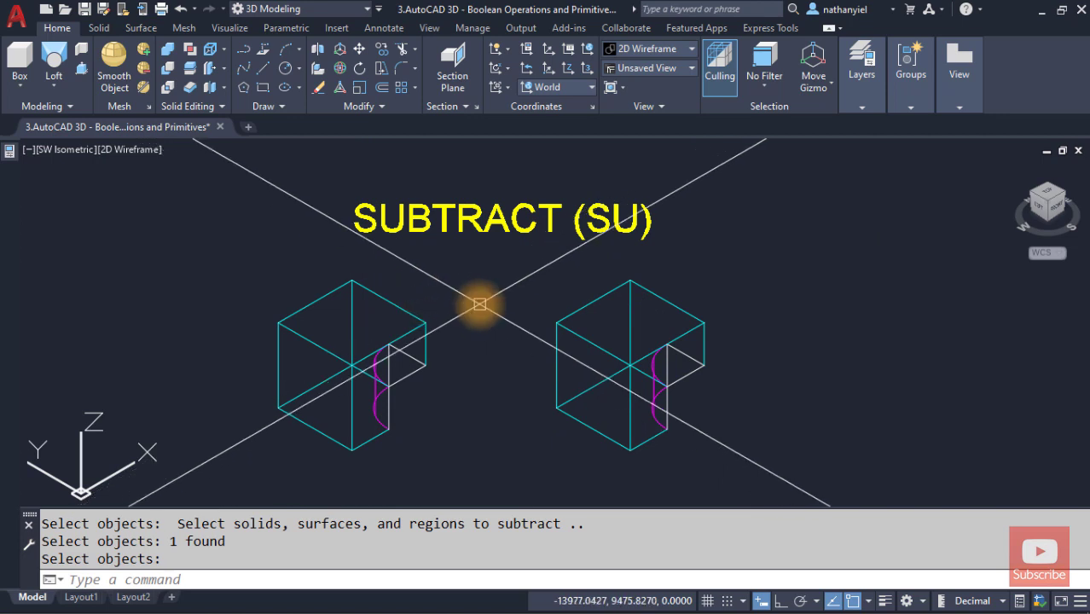
key("ctrl+z")
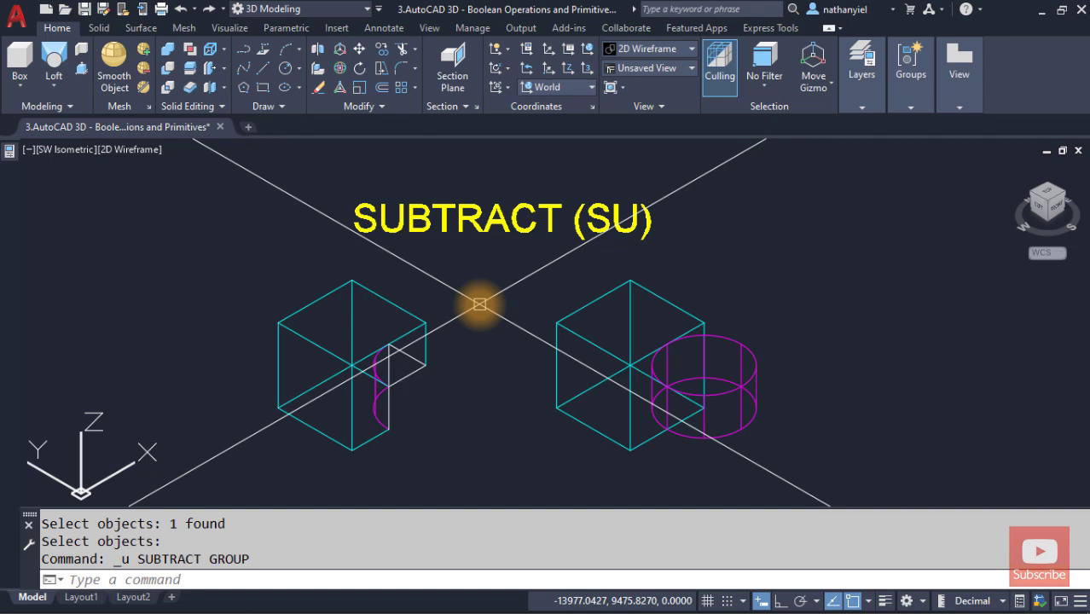
Step: Subtract the cyan box from the separate magenta cylinder in the SUBTRACT (SU) example
type("SU")
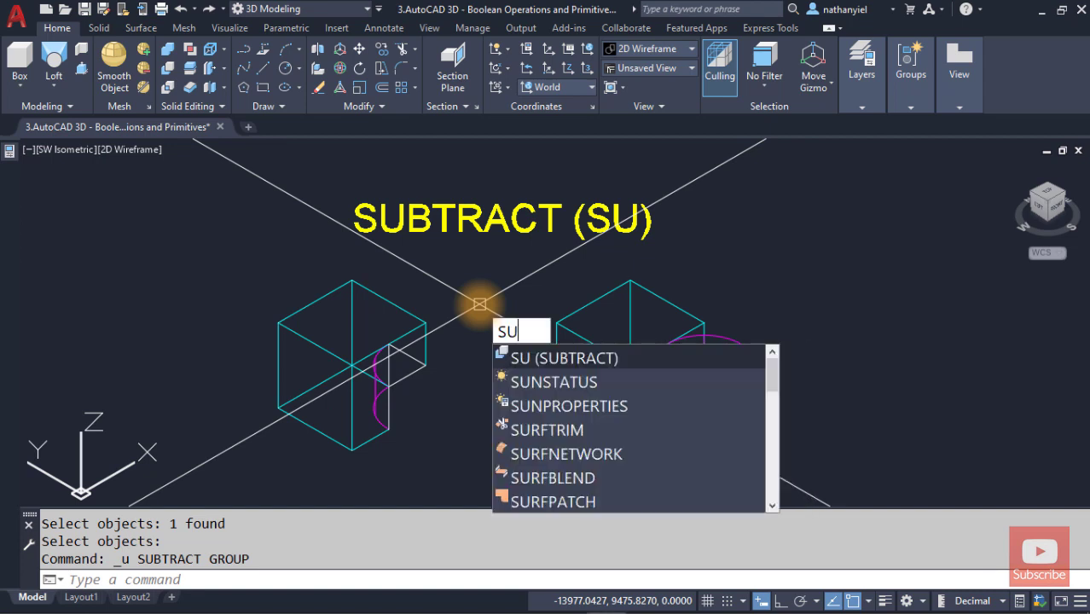
key("Return")
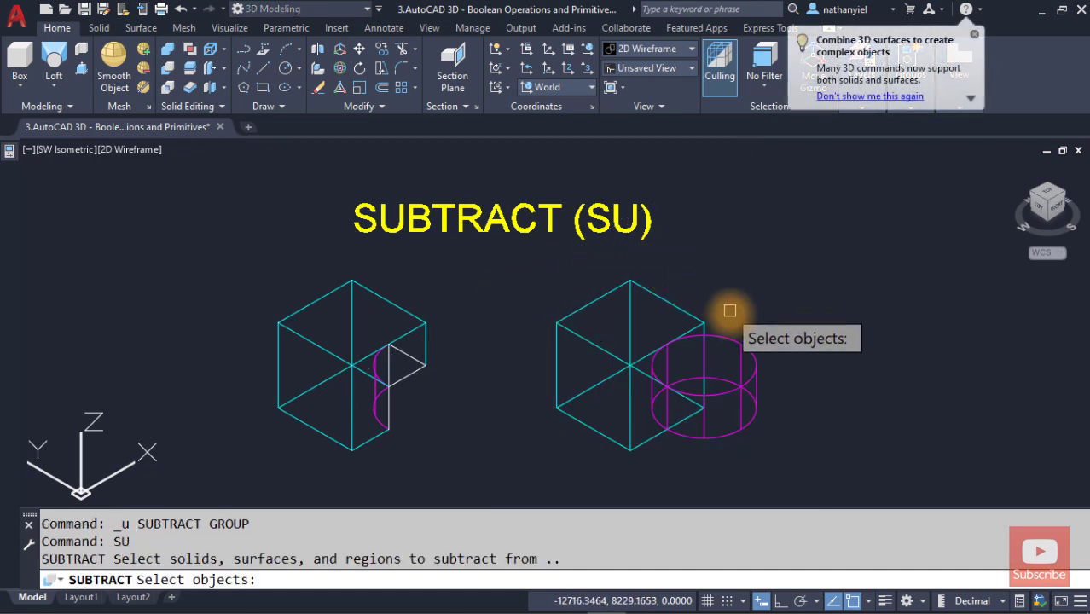
left_click(738, 342)
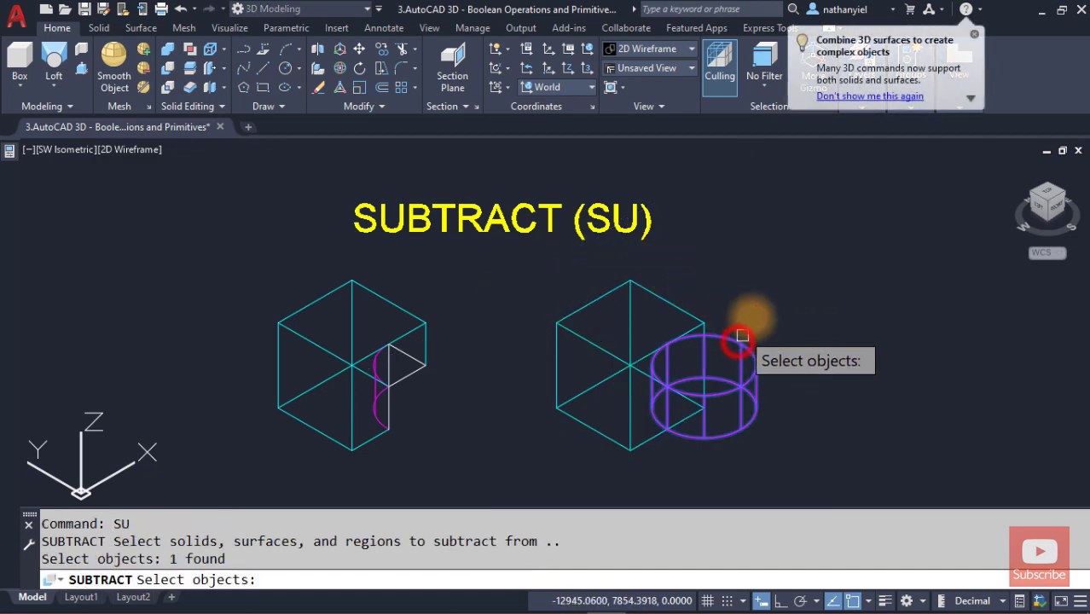
key("Return")
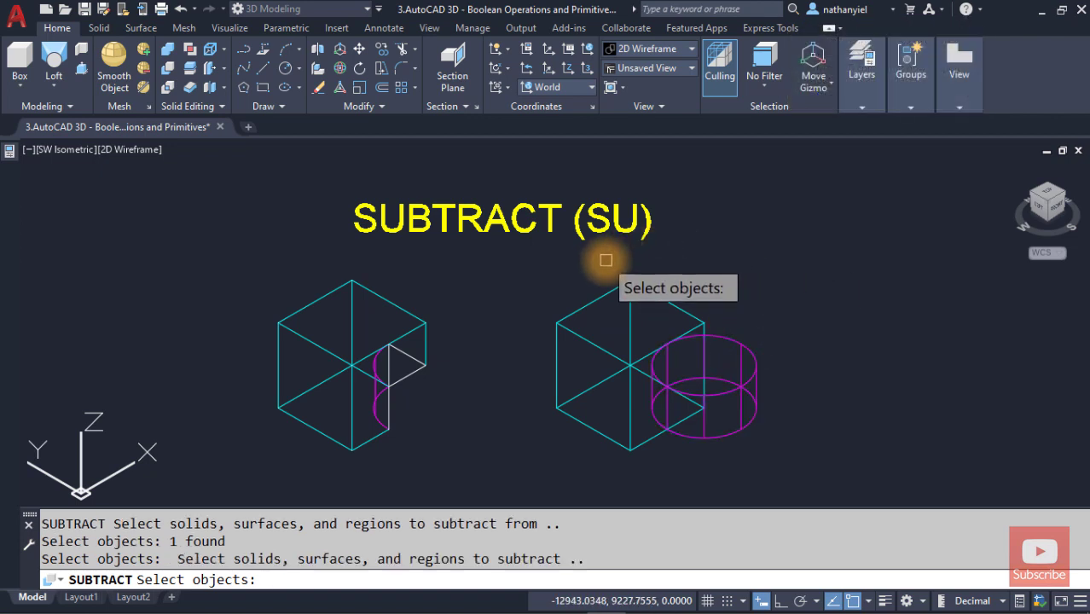
left_click(590, 300)
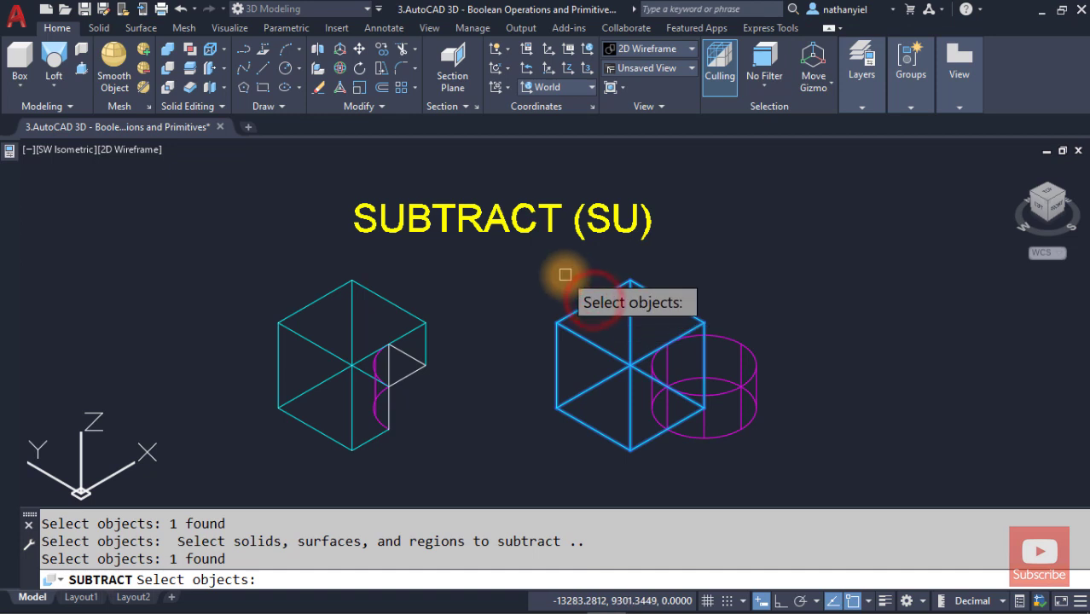
key("Return")
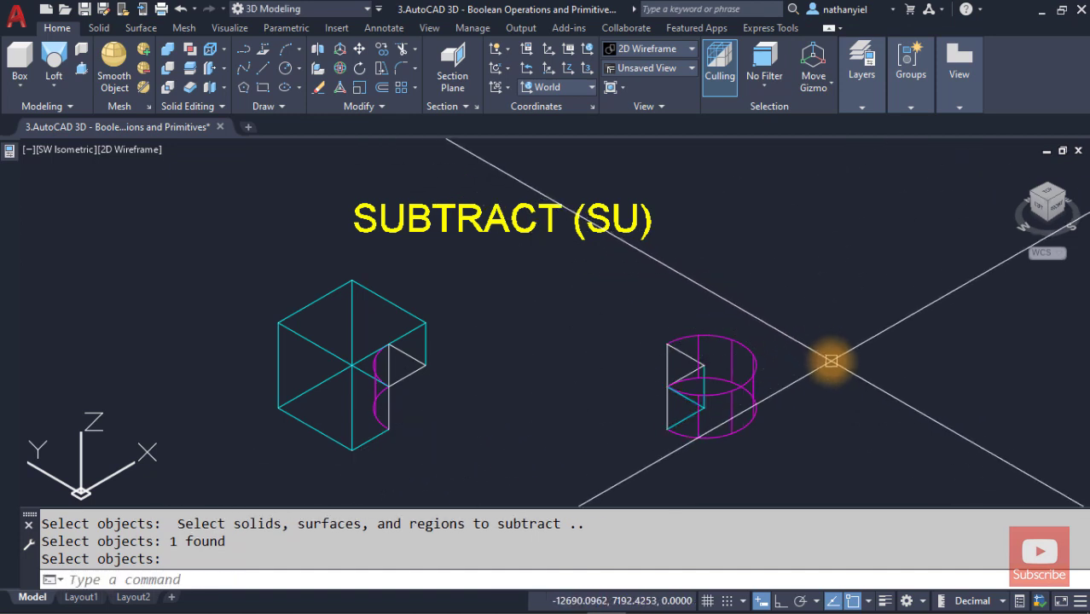
Step: Preview the subtracted solids in the Conceptual visual style and restore the 2D Wireframe style
left_click(147, 152)
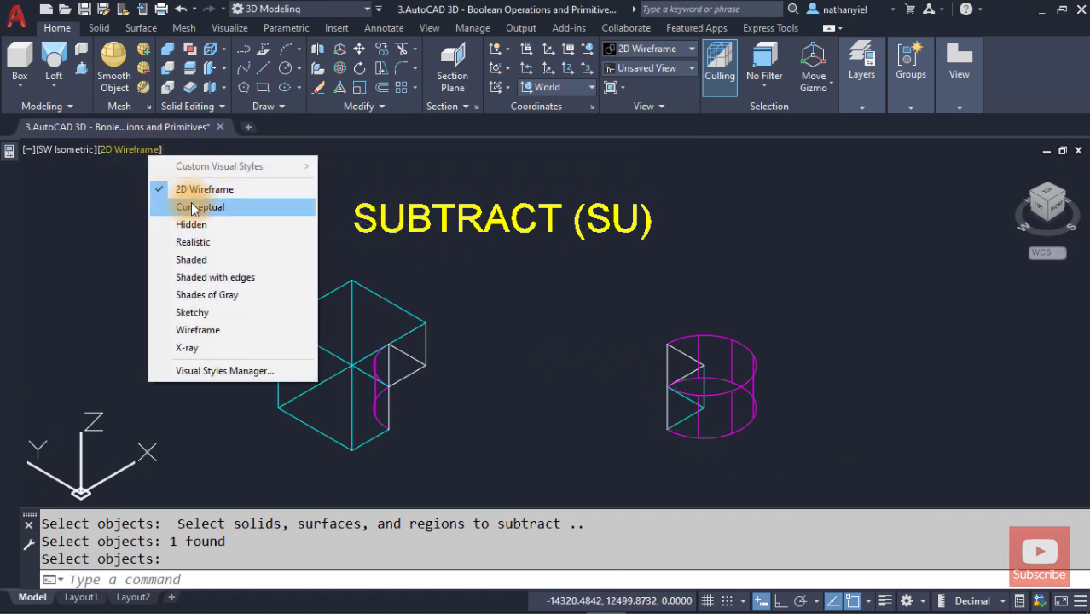
left_click(195, 208)
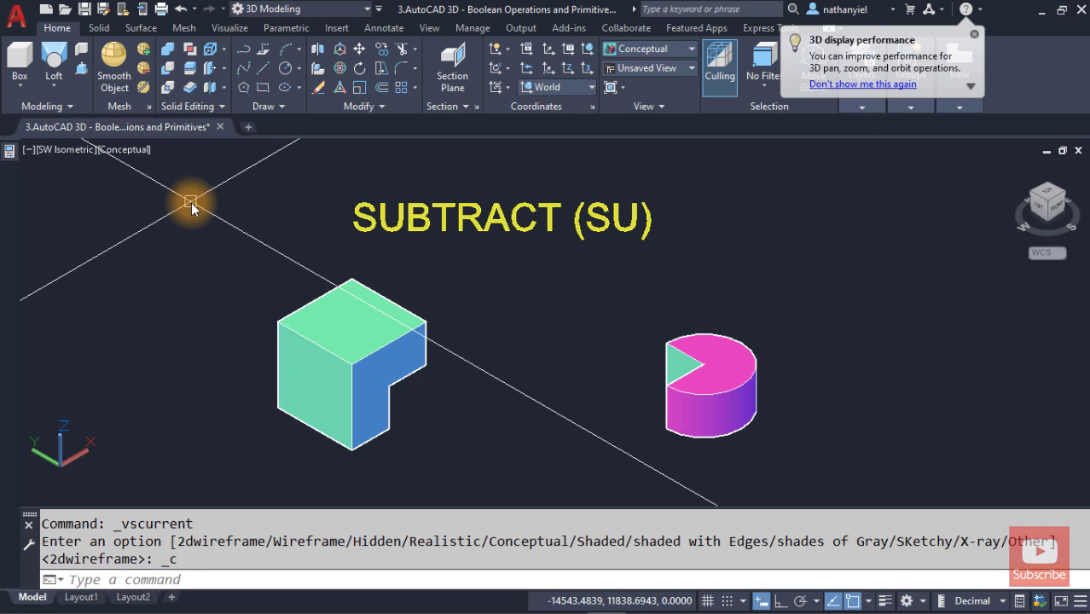
left_click(135, 151)
left_click(179, 190)
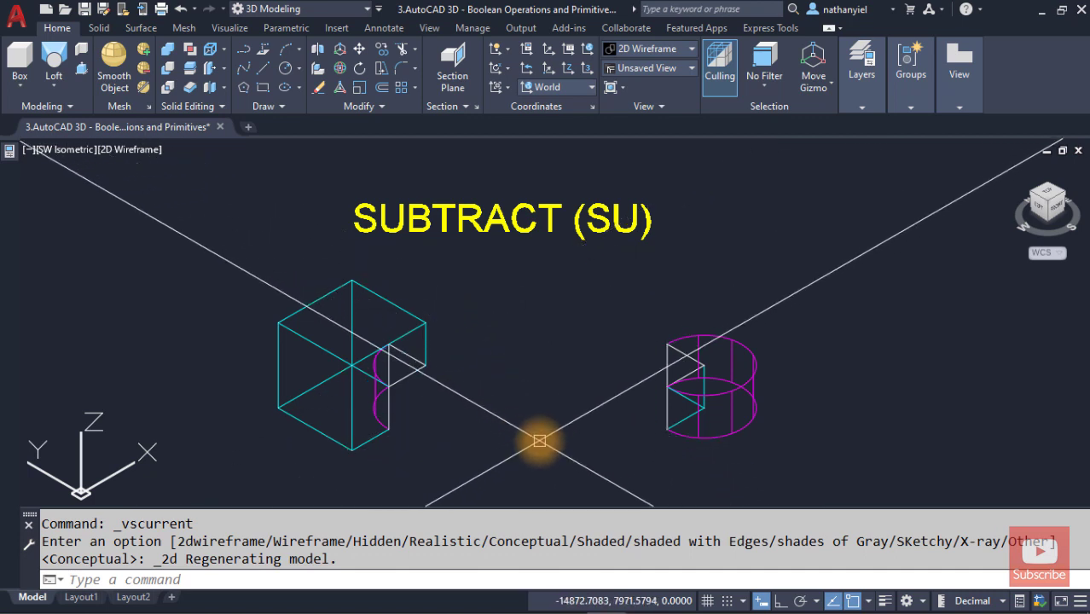
Step: Intersect the separate cyan box and magenta cylinder in the INTERSECT (INT) example, keeping only their common volume
middle_click_drag(538, 450, 541, 202)
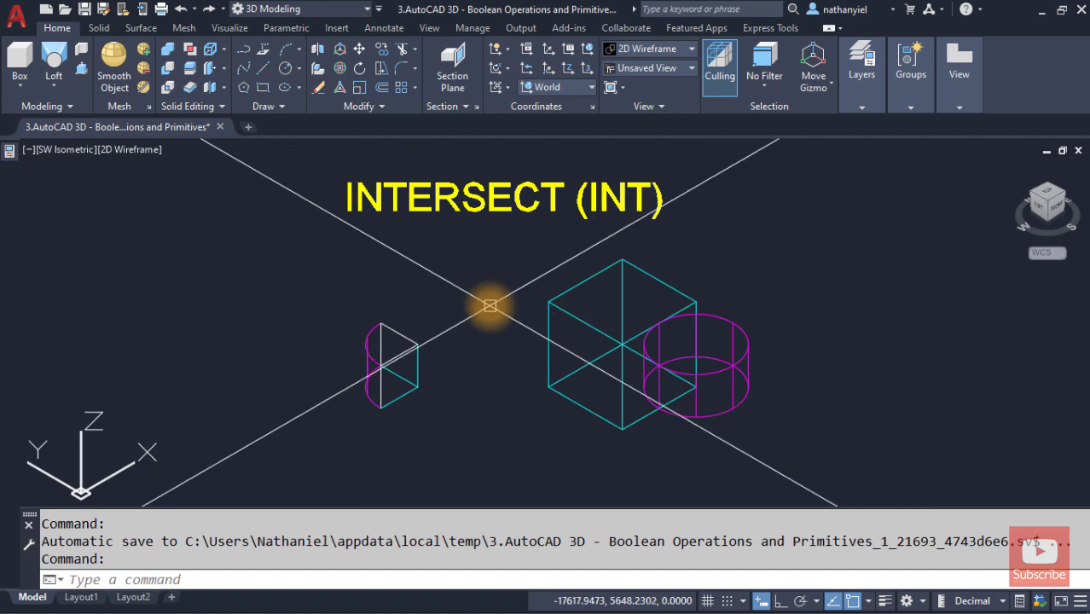
type("INT")
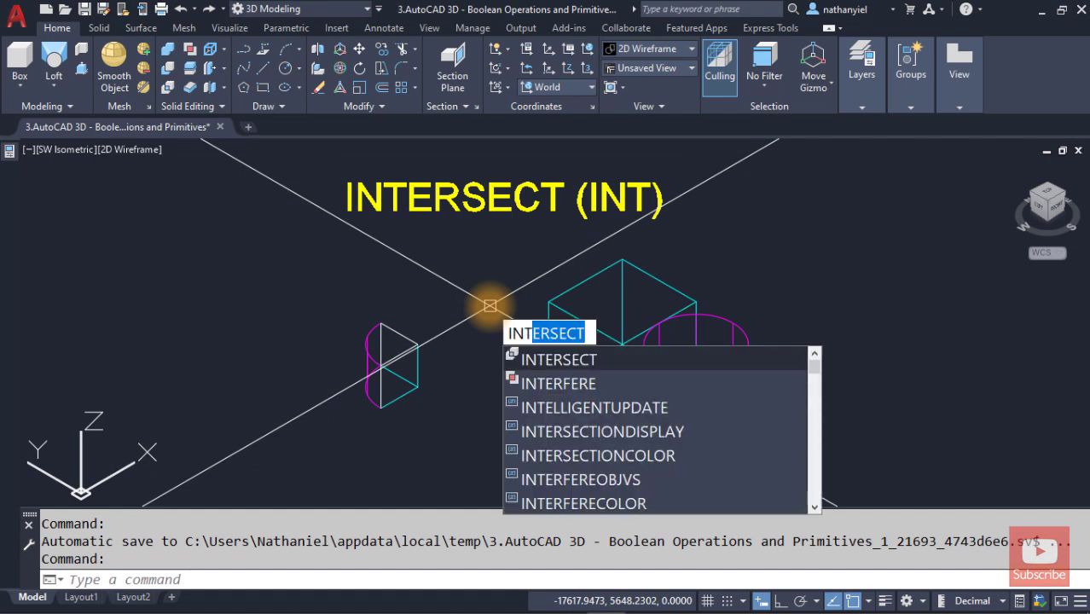
key("Return")
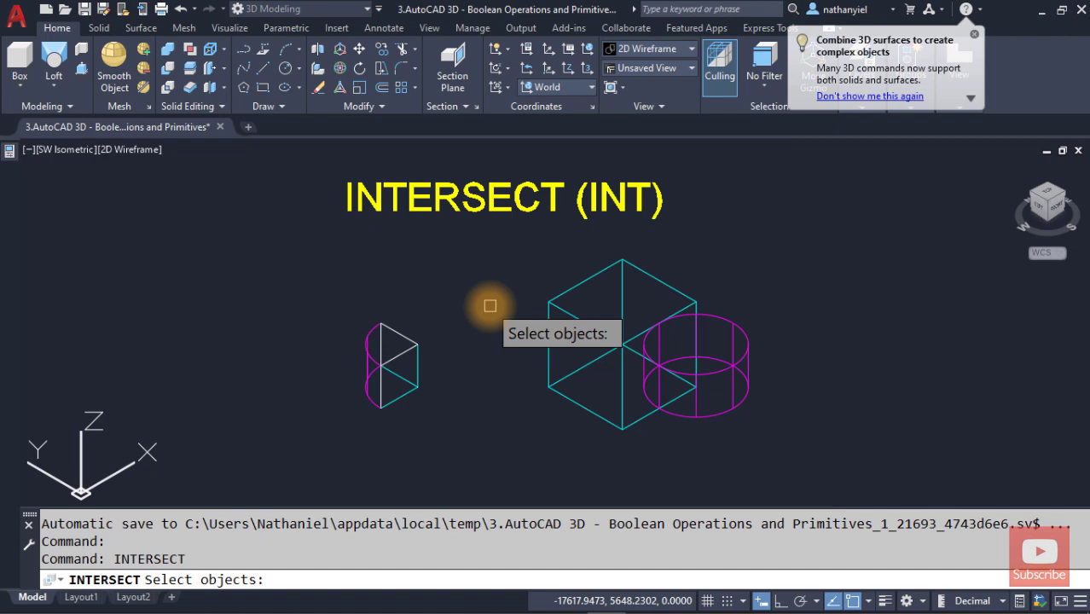
left_click(584, 278)
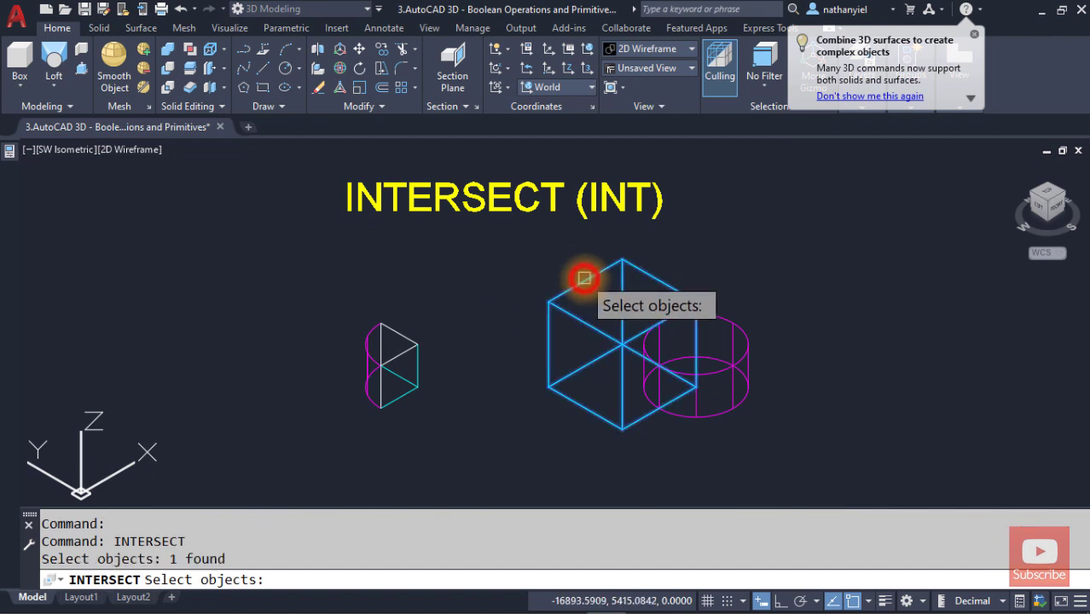
left_click(727, 320)
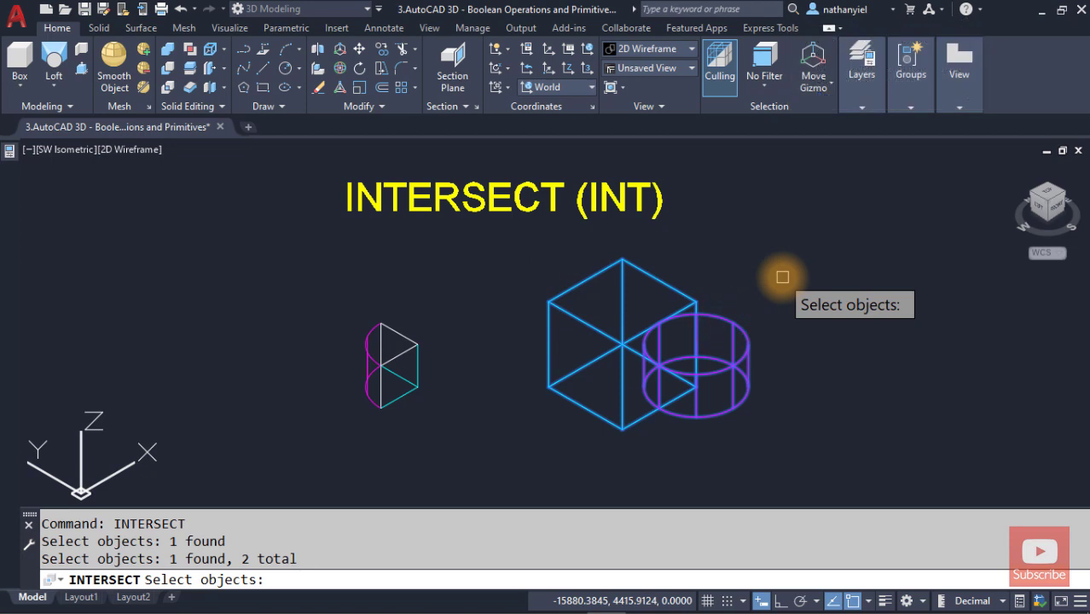
key("Return")
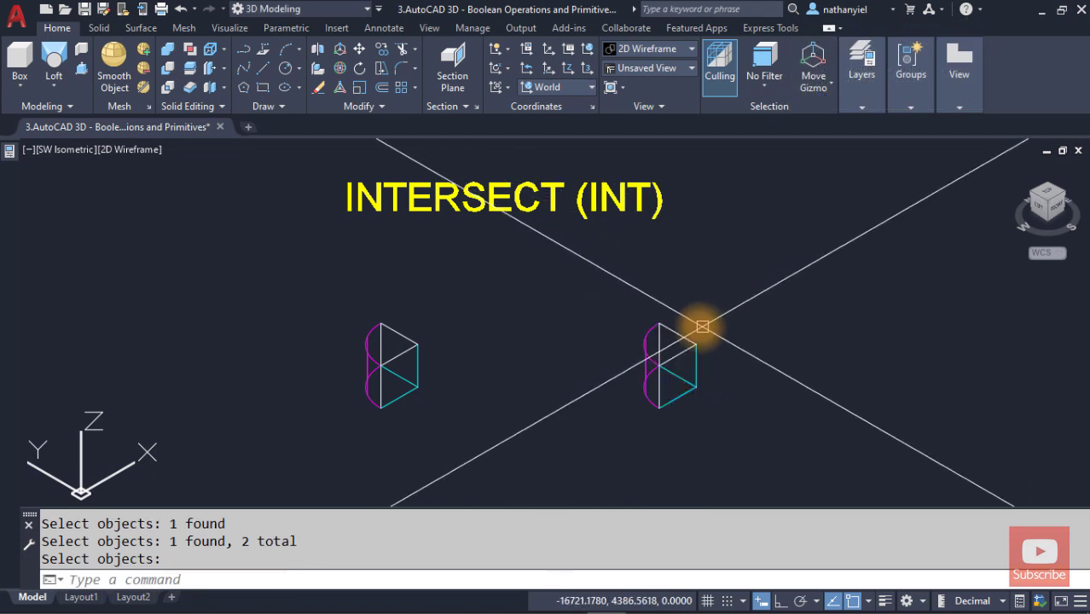
mouse_move(683, 330)
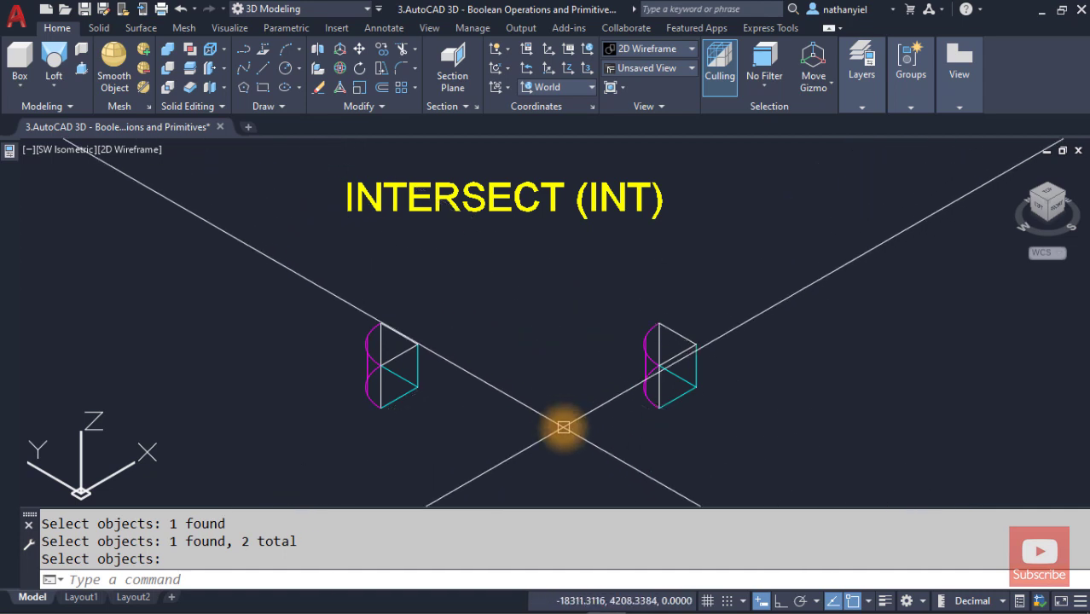
Step: Convert the first overlapping square and circle pair under REGION (REG) into regions
mouse_move(563, 423)
middle_mouse_down()
mouse_move(578, 351)
mouse_move(562, 219)
middle_mouse_up()
mouse_move(540, 370)
middle_mouse_down()
mouse_move(556, 193)
mouse_move(533, 173)
middle_mouse_up()
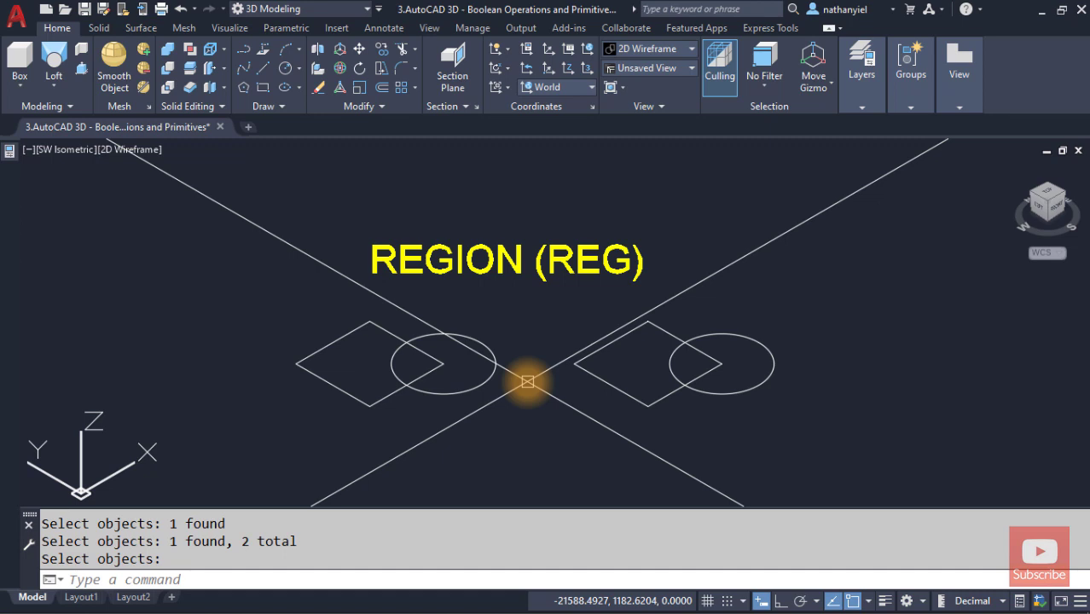
type("REG")
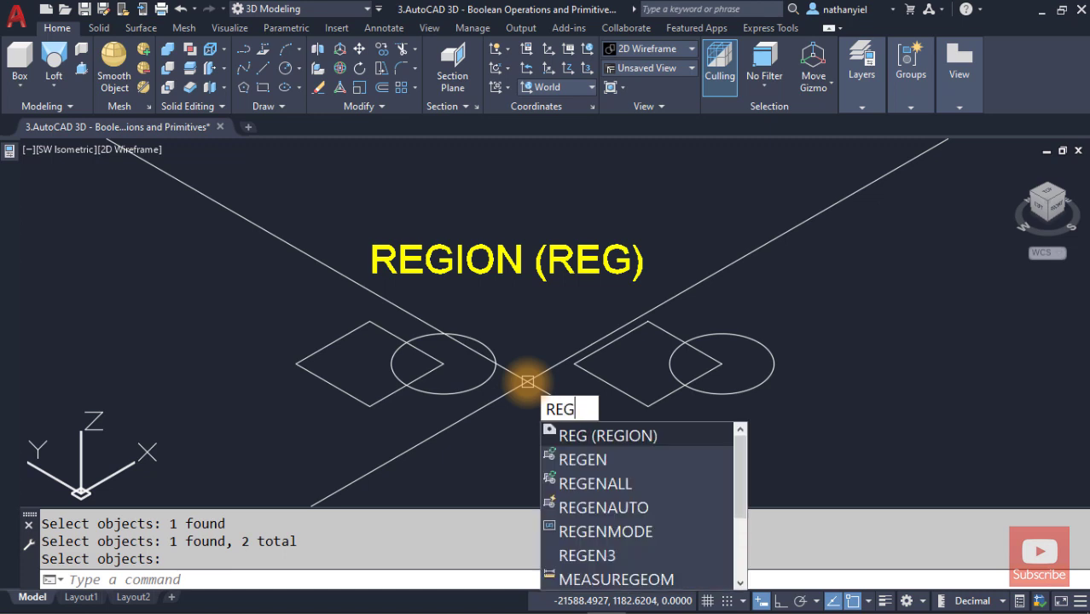
key("Return")
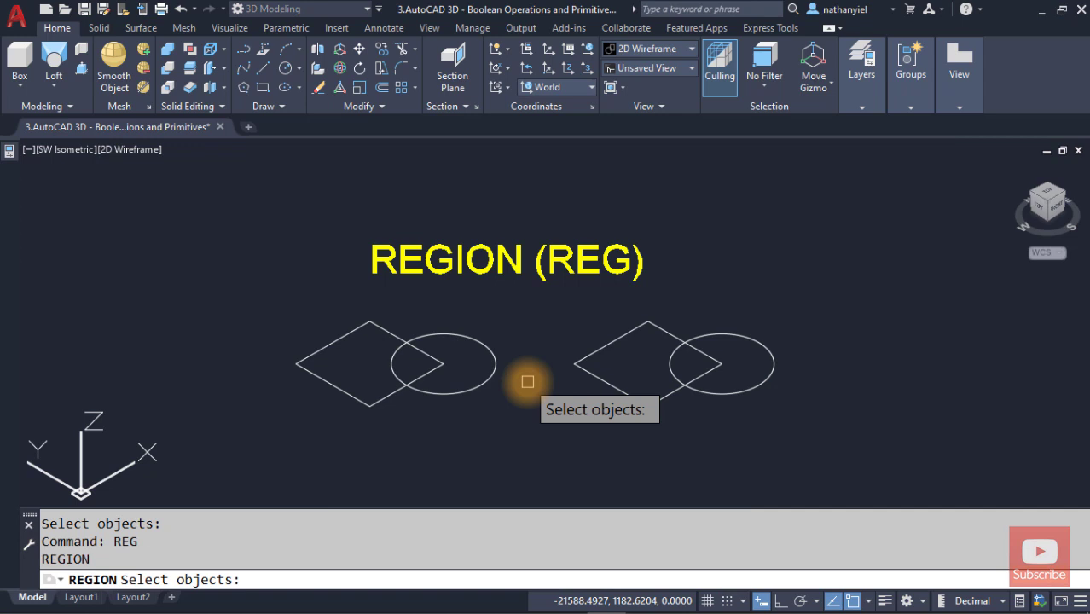
left_click(382, 325)
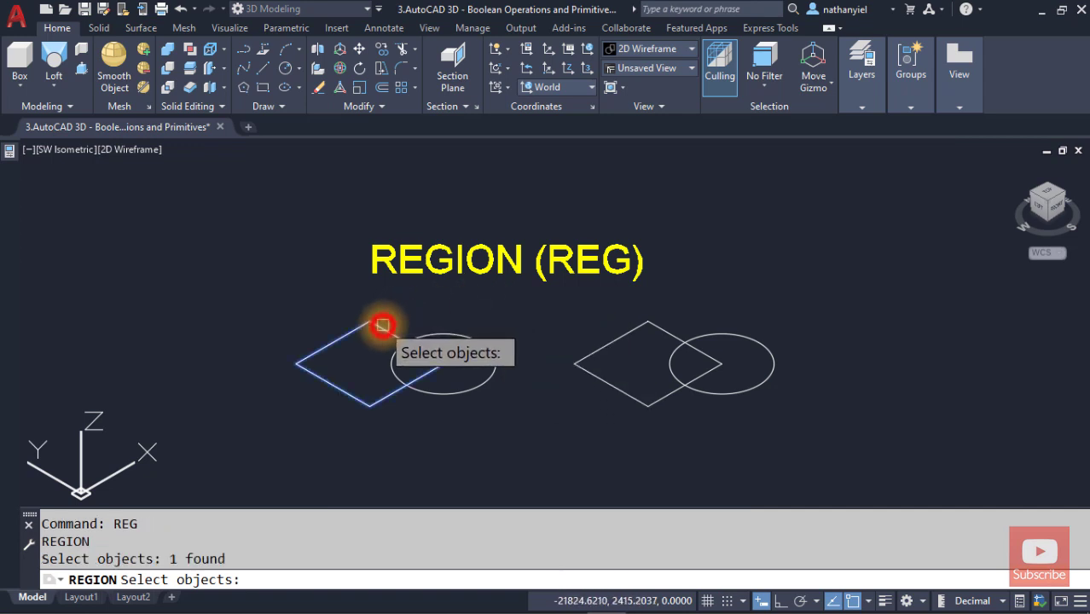
left_click(467, 336)
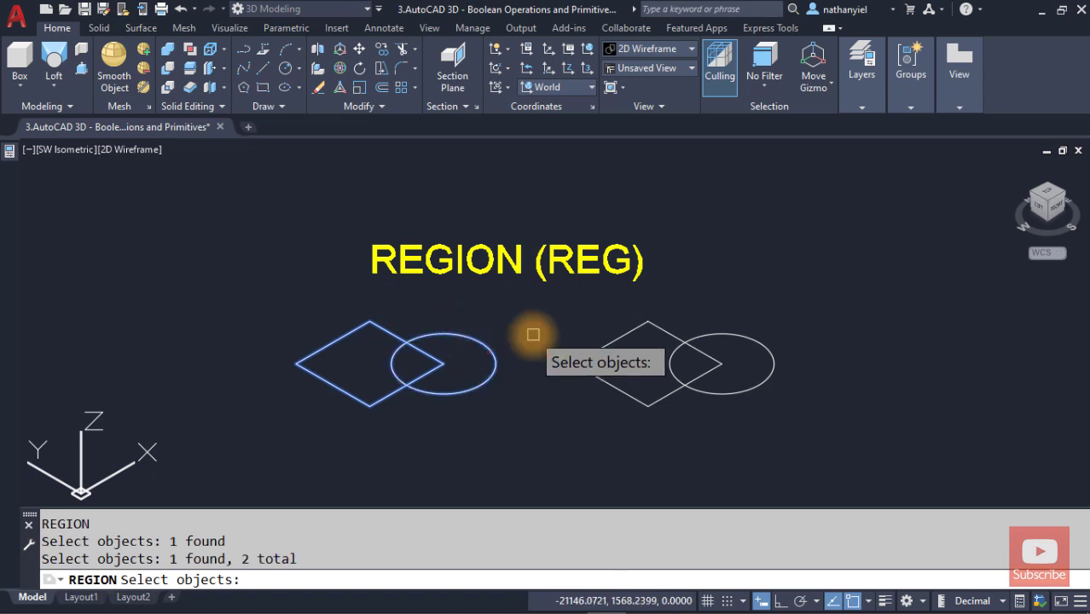
key("Return")
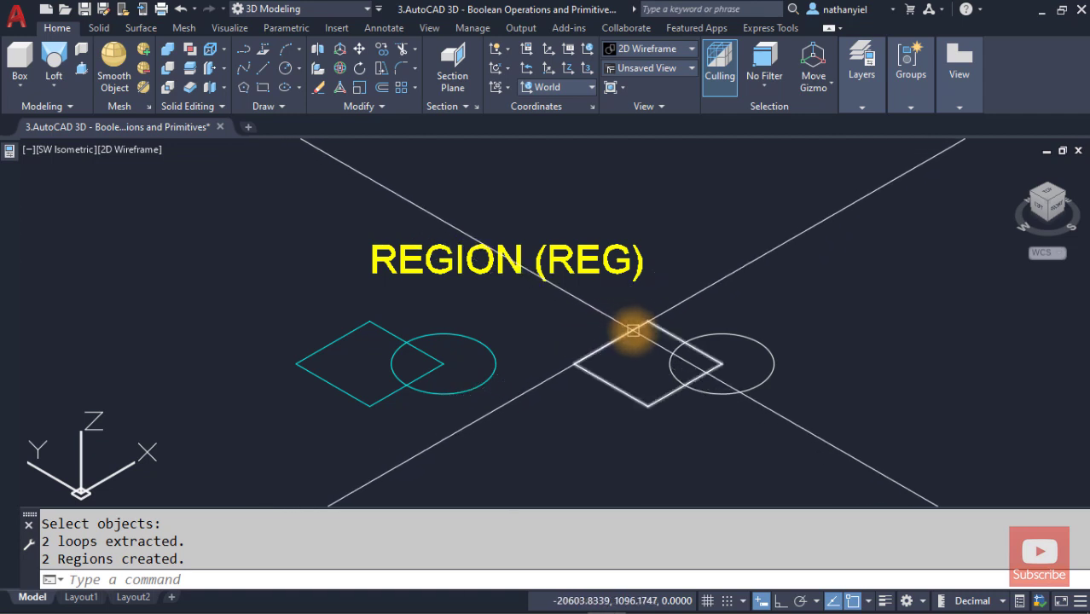
Step: Union the cyan square and circle regions in the REGION (REG) example into one region
mouse_move(632, 330)
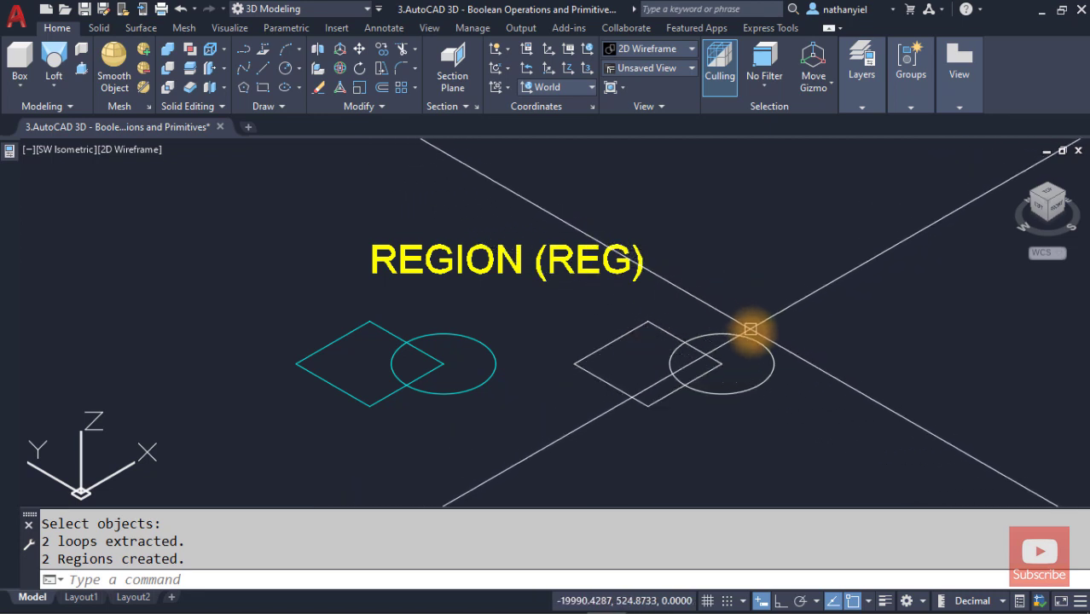
mouse_move(755, 336)
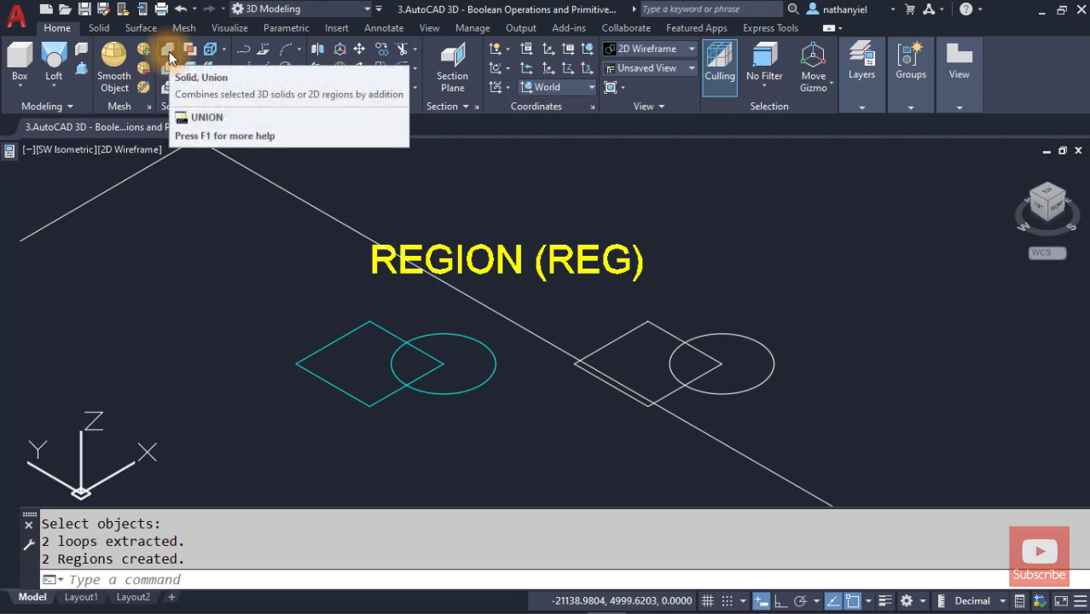
left_click(170, 57)
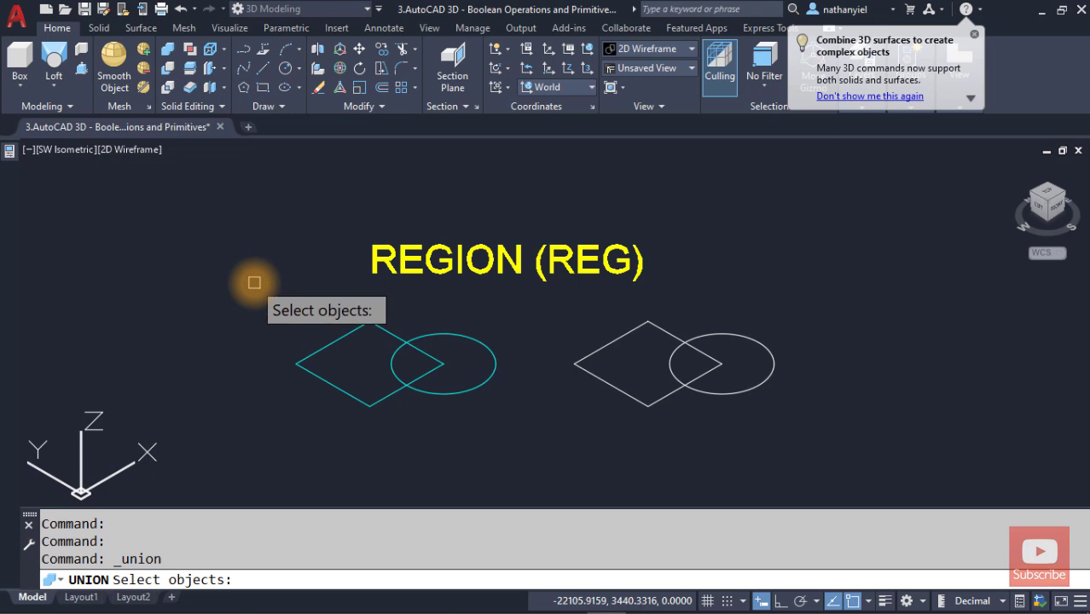
left_click(255, 283)
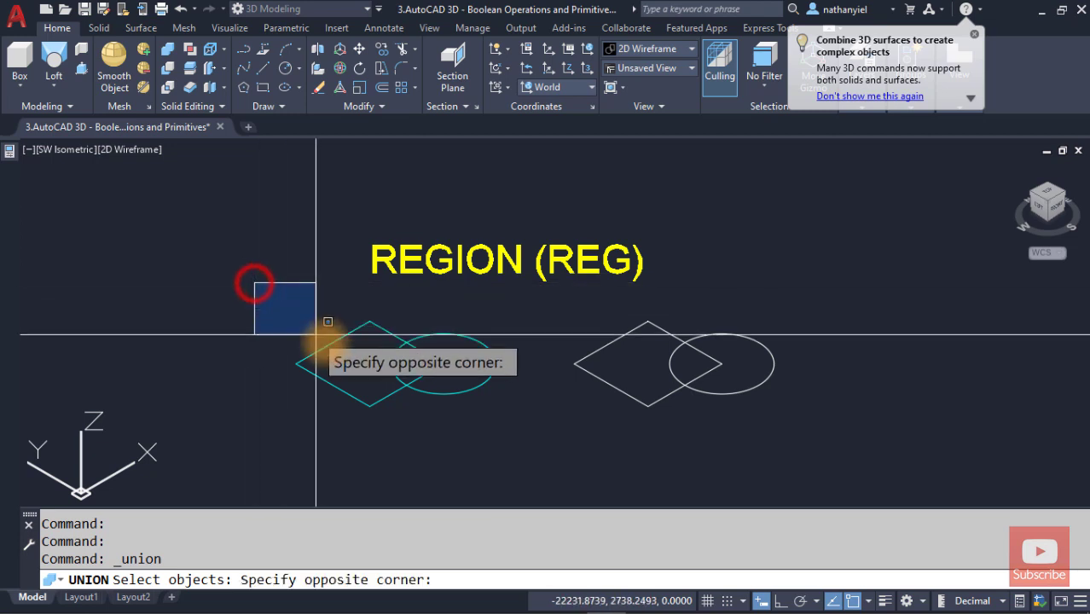
left_click(517, 449)
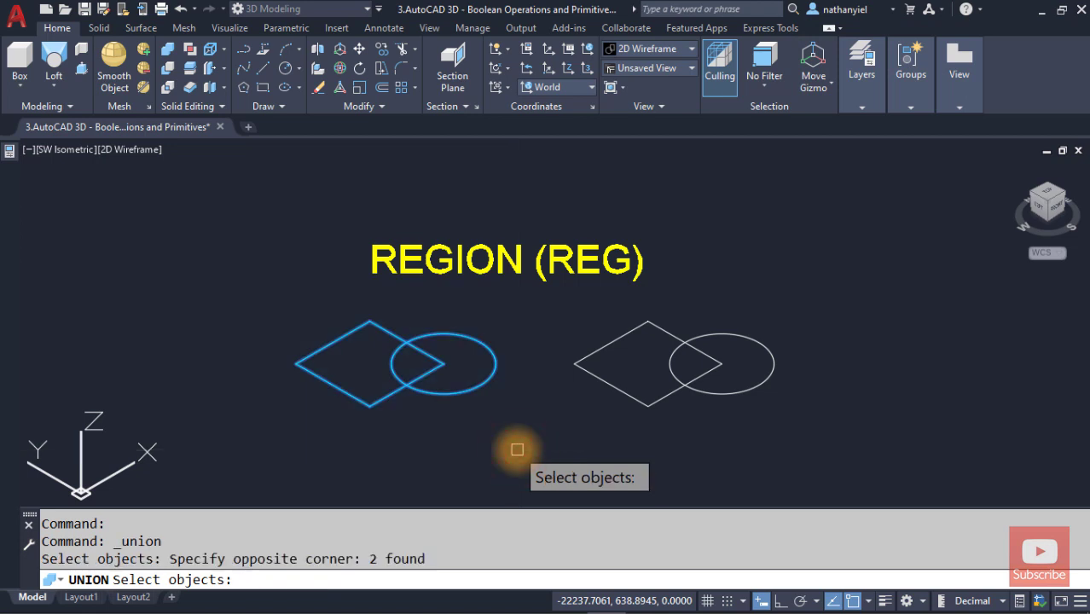
key("Return")
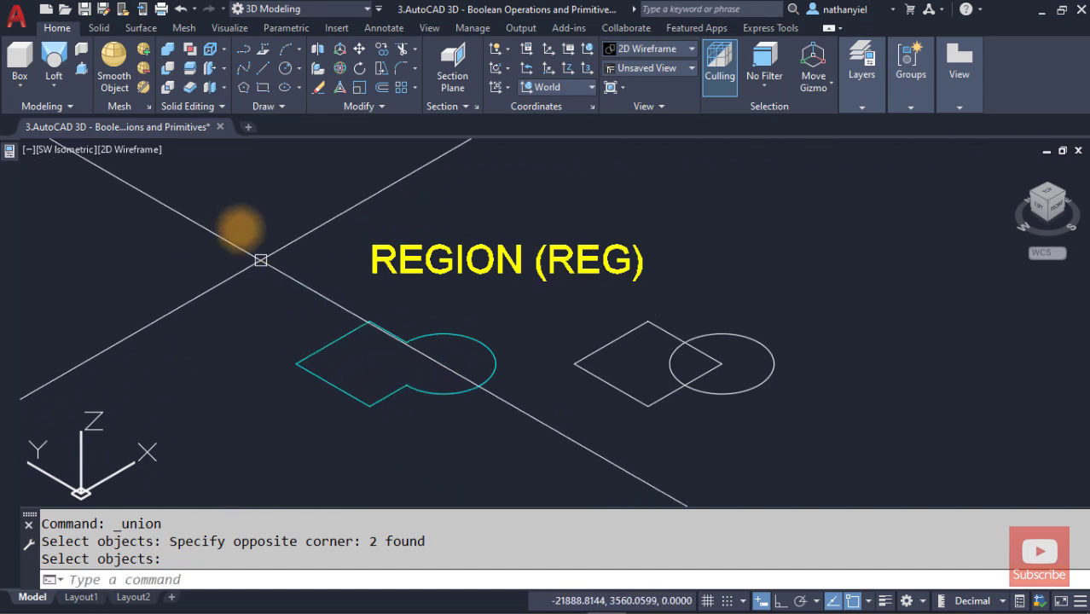
Step: Subtract the white circle from the overlapping white square in the REGION (REG) example
left_click(169, 68)
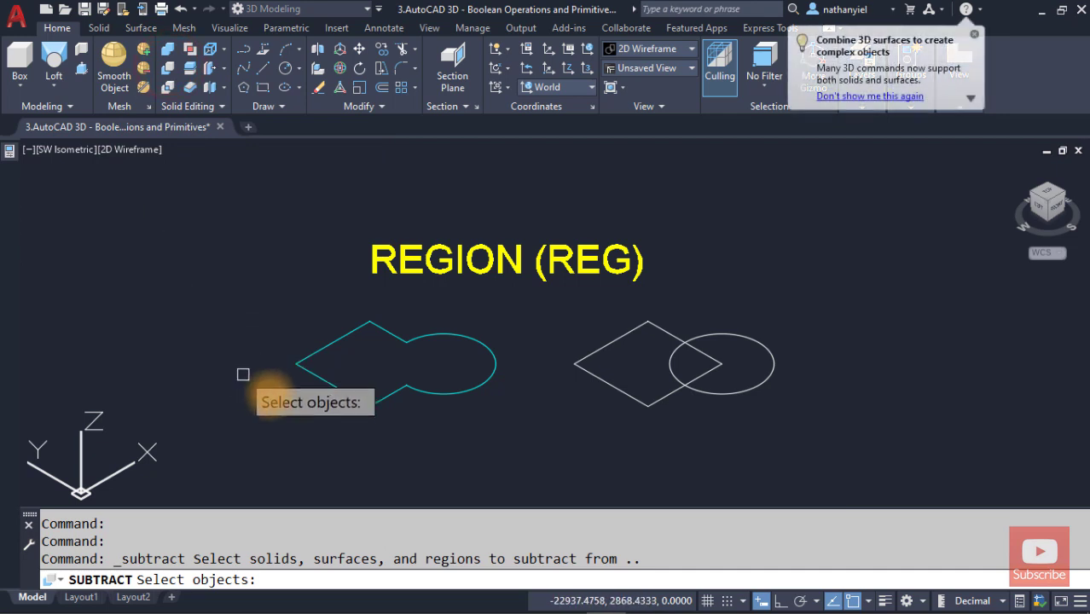
left_click(624, 333)
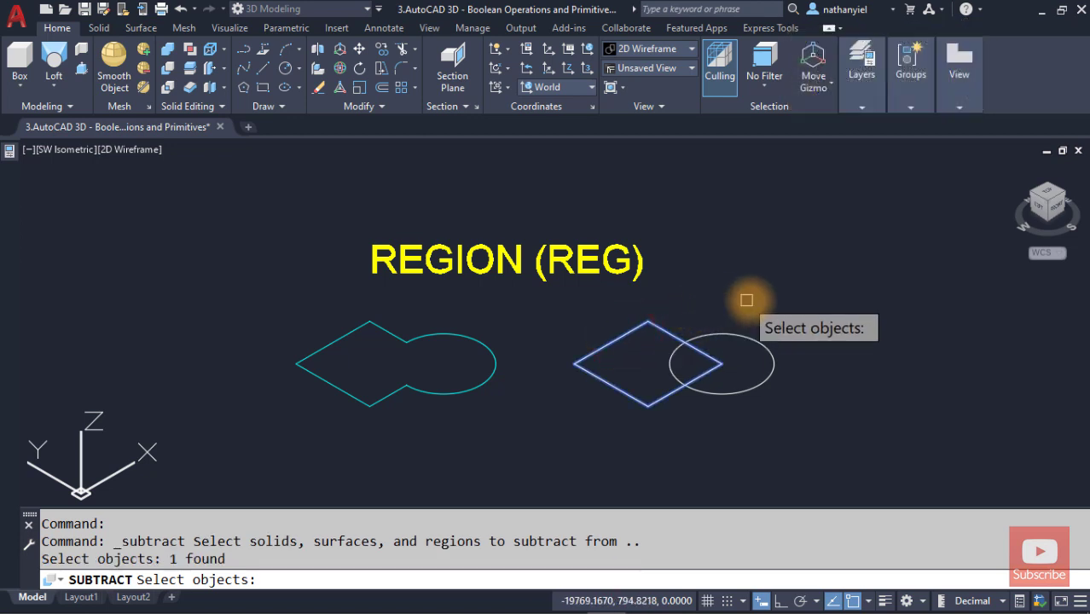
key("Return")
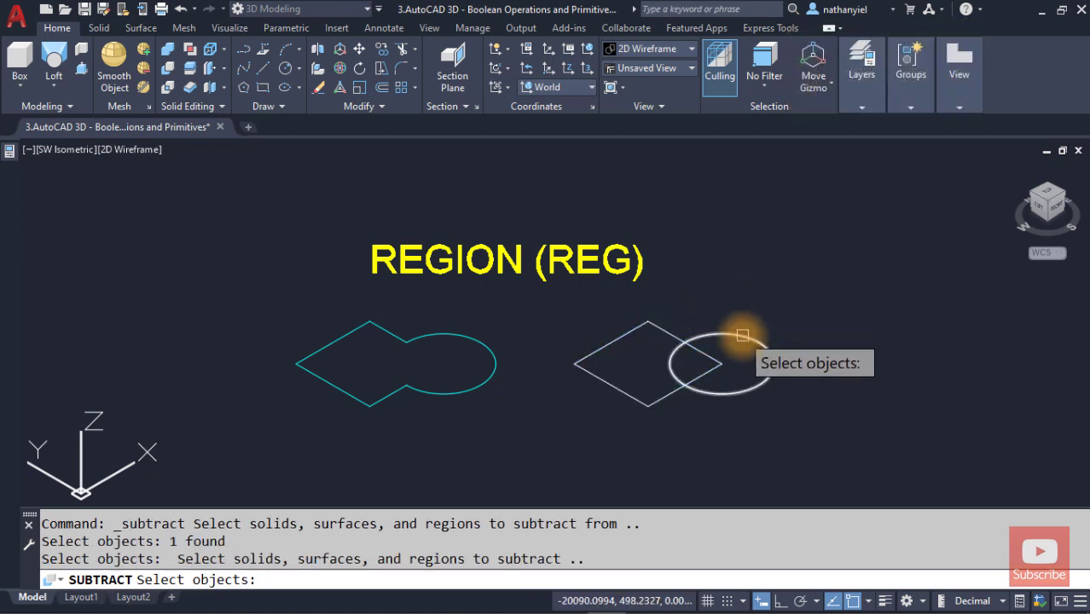
left_click(742, 336)
key("Return")
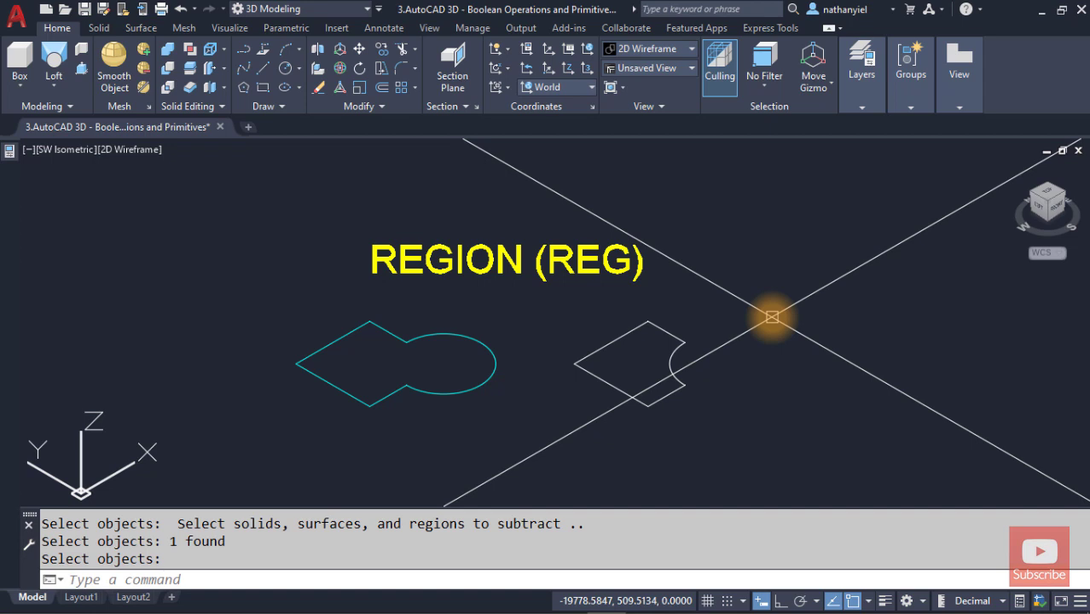
Step: Split the drawing area showing the wall example into two vertical viewports
scroll(772, 317, "down", 6)
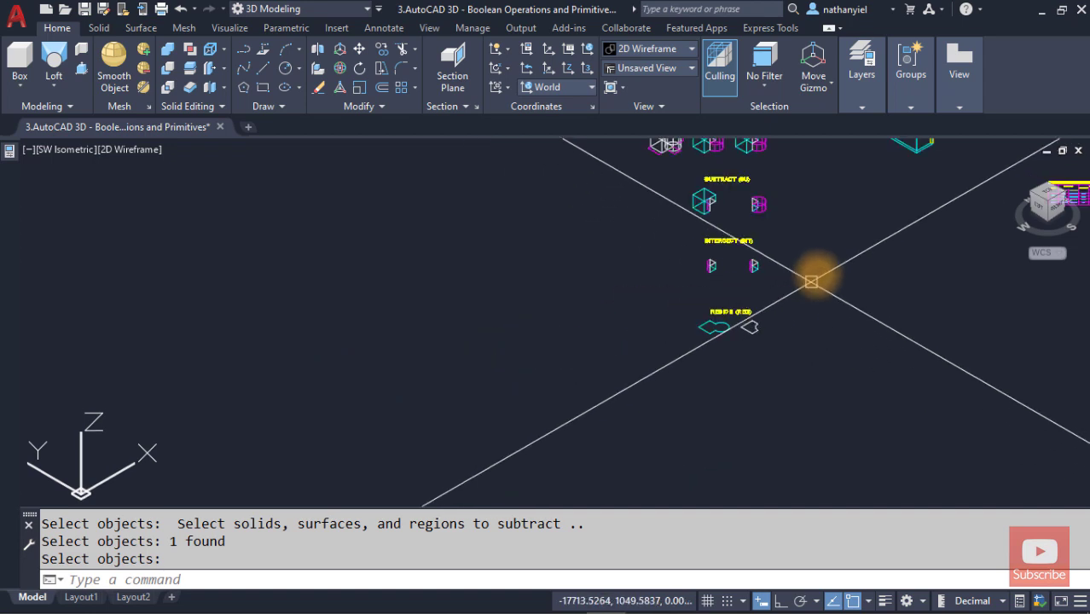
middle_click_drag(816, 274, 493, 394)
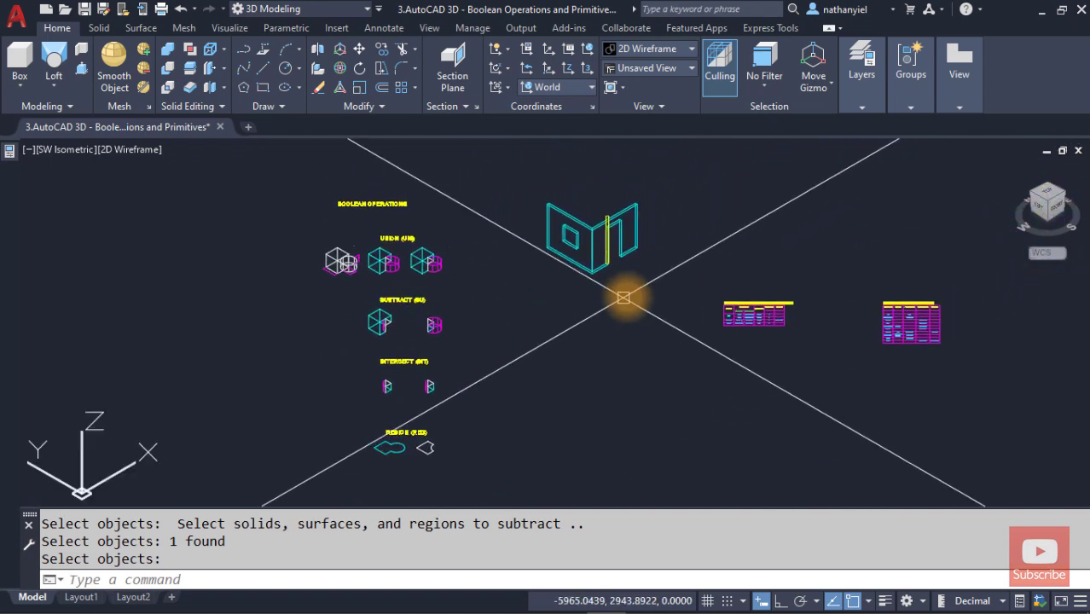
mouse_move(624, 297)
middle_mouse_down()
mouse_move(637, 309)
mouse_move(541, 329)
middle_mouse_up()
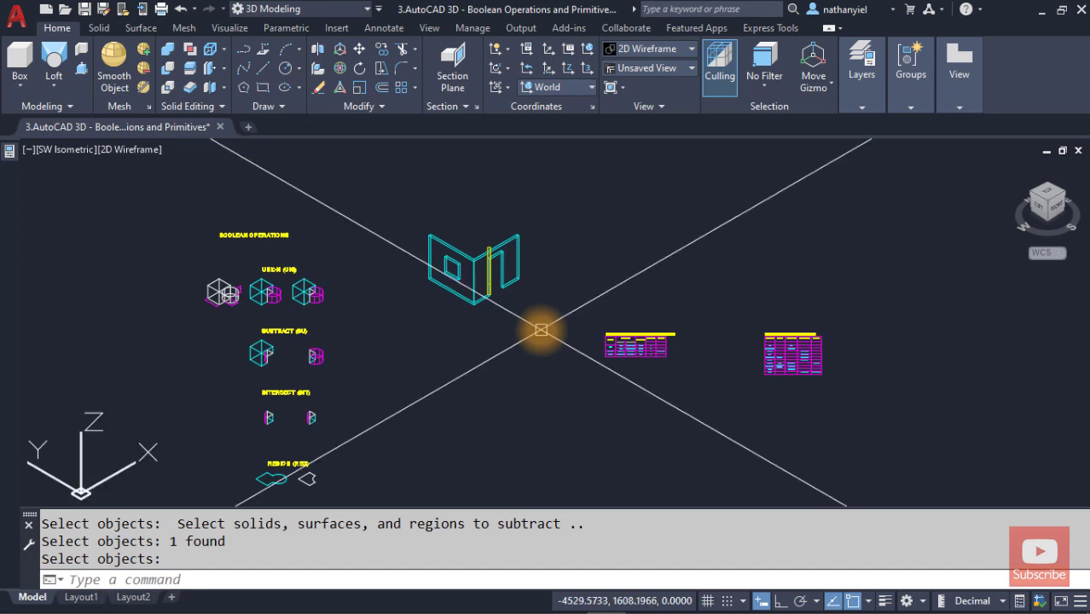
scroll(516, 307, "up", 3)
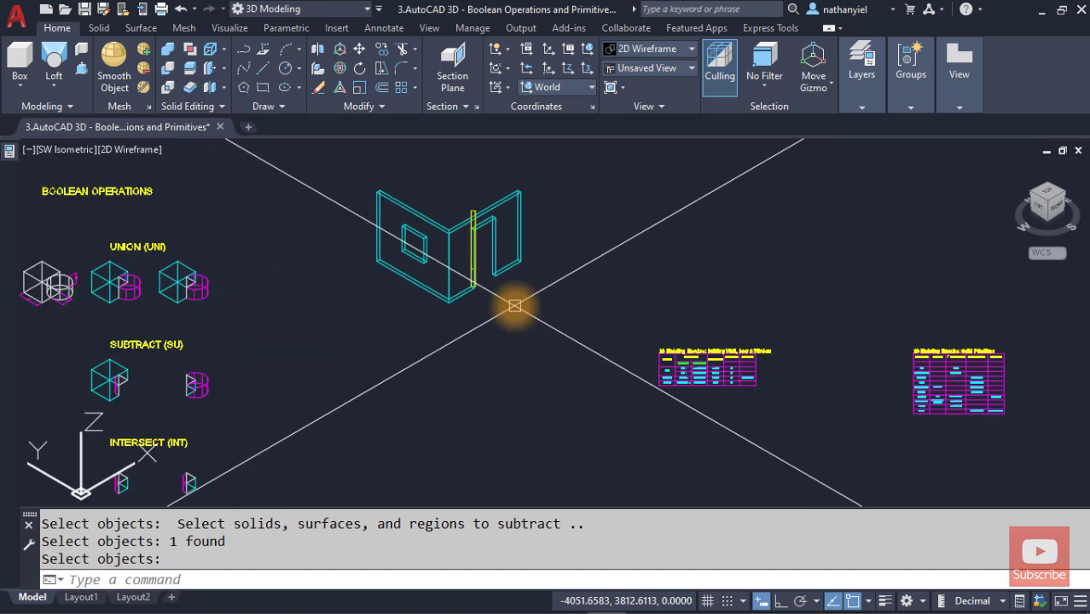
scroll(512, 304, "up", 2)
middle_click_drag(505, 287, 441, 344)
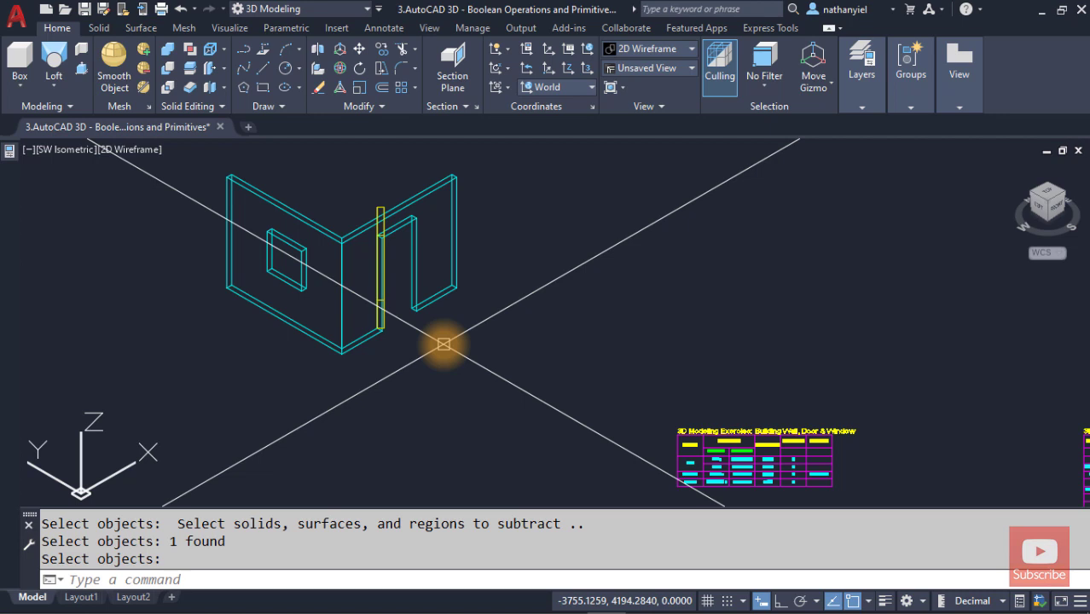
left_click(29, 151)
mouse_move(117, 189)
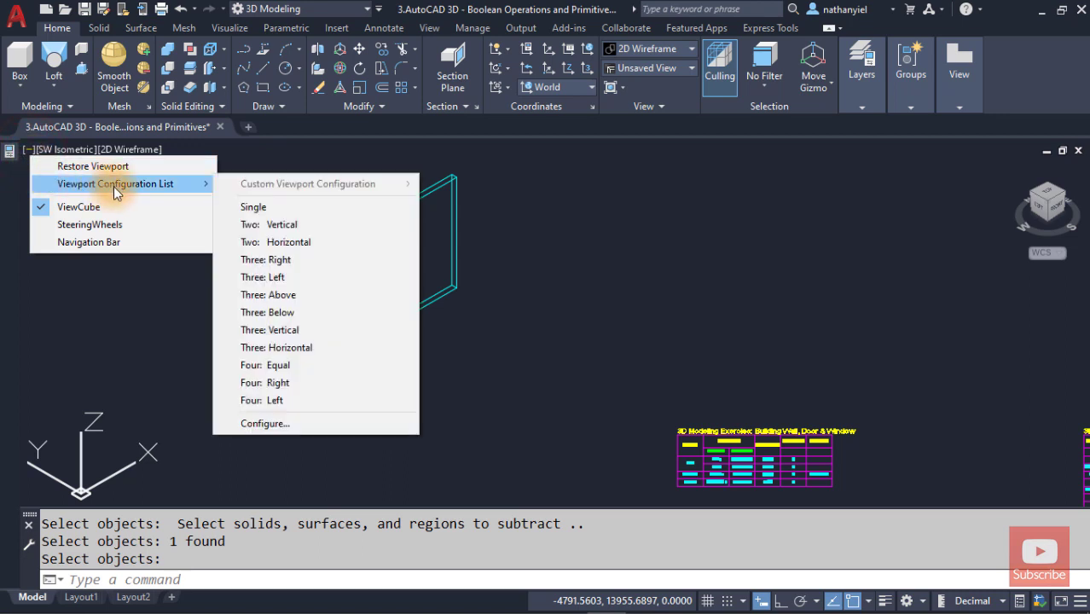
left_click(287, 227)
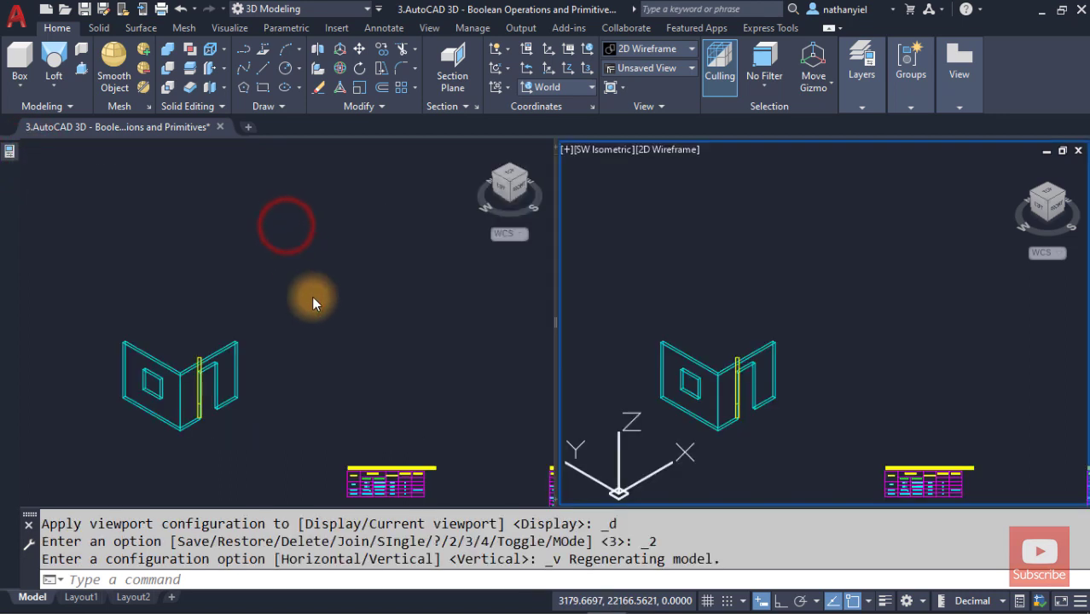
Step: Frame the "3D Modeling Exercise: Building Wall, Door & Window" table in the left viewport for reference
left_click(290, 369)
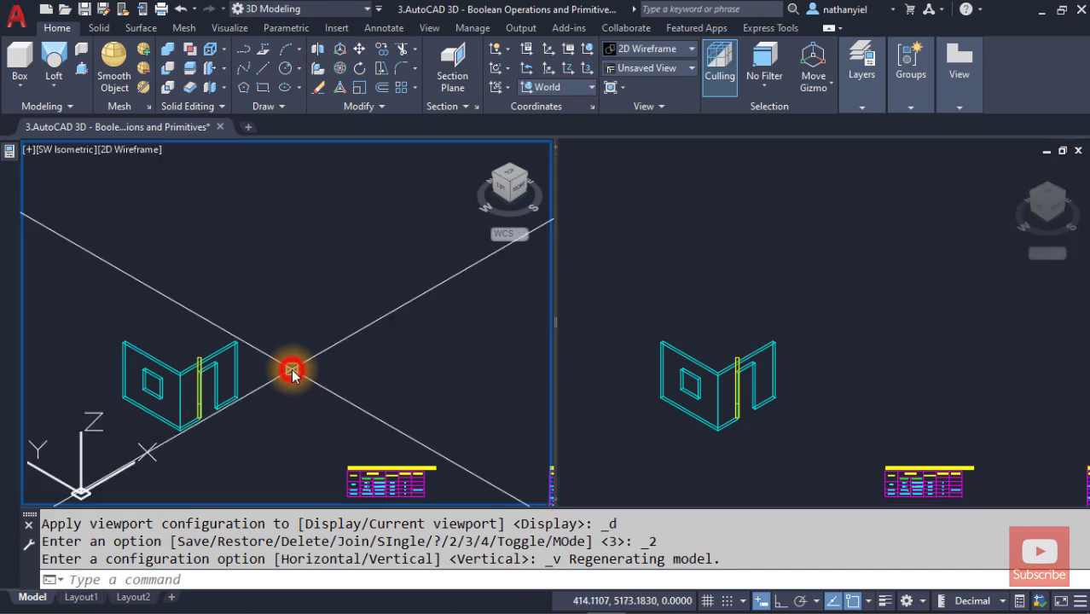
middle_click_drag(324, 419, 258, 315)
scroll(296, 361, "up", 6)
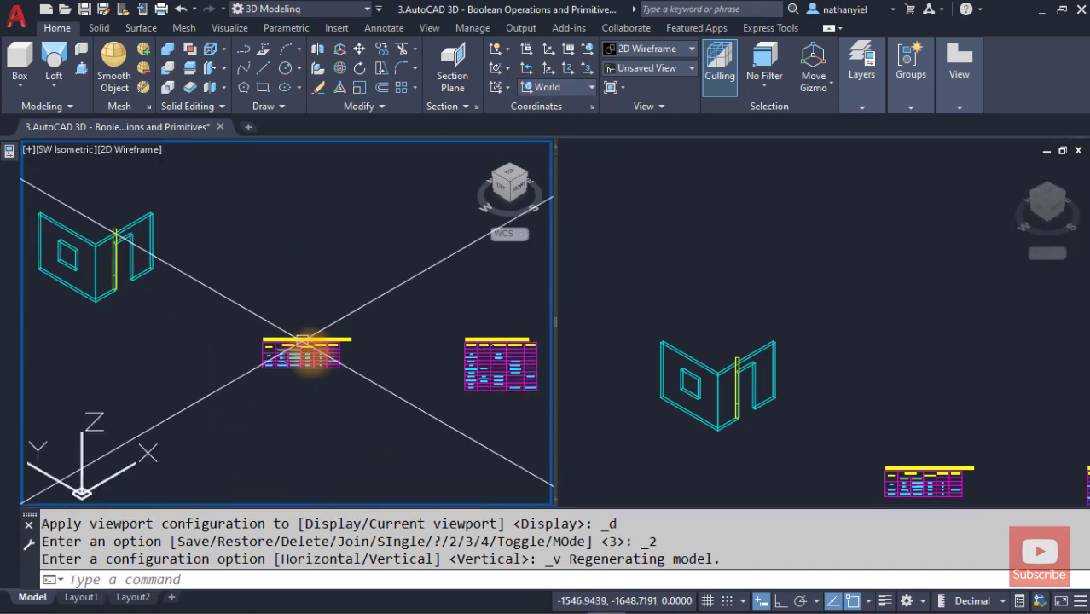
scroll(296, 361, "up", 2)
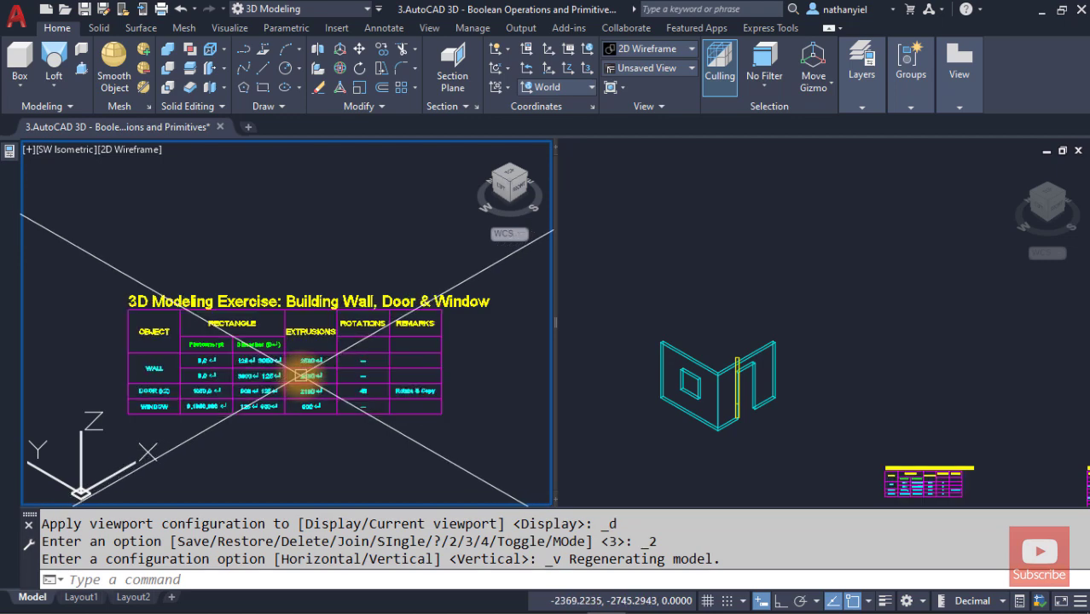
mouse_move(272, 358)
middle_mouse_down()
mouse_move(291, 361)
mouse_move(278, 358)
middle_mouse_up()
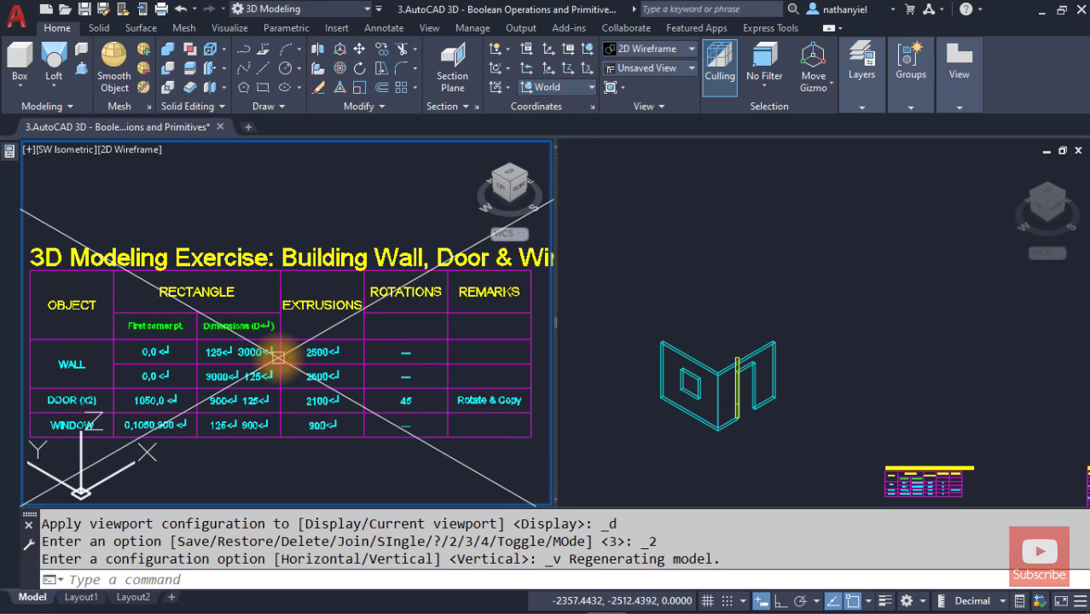
Step: Frame an empty modelling area above the exercise table in the right viewport, with the finished wall example out of sight
left_click(789, 279)
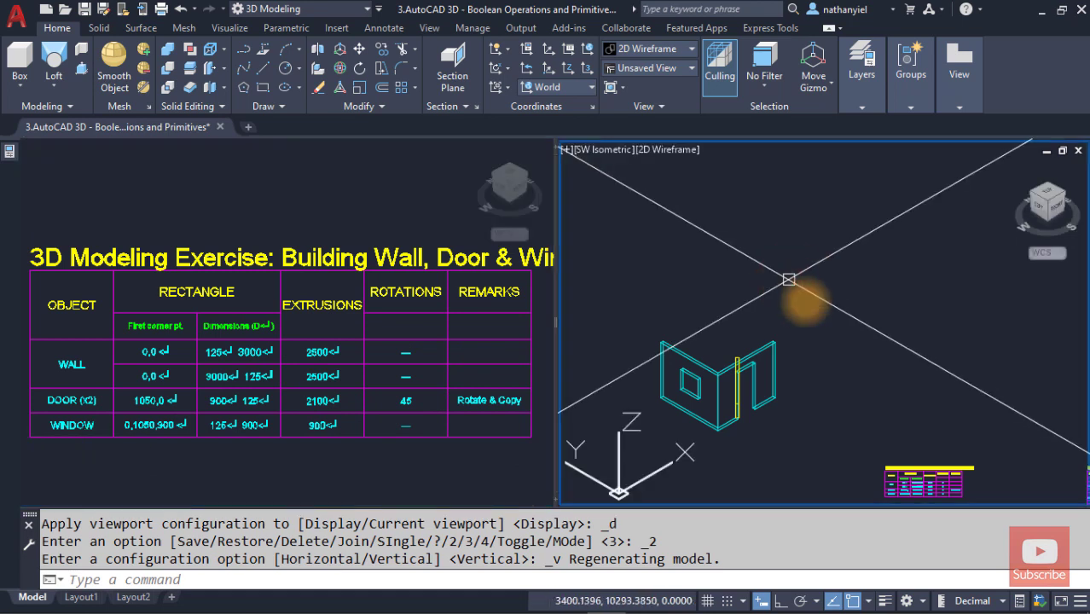
mouse_move(862, 419)
middle_mouse_down()
mouse_move(820, 365)
mouse_move(762, 343)
middle_mouse_up()
scroll(815, 372, "up", 2)
mouse_move(842, 384)
middle_mouse_down()
mouse_move(782, 408)
mouse_move(796, 414)
middle_mouse_up()
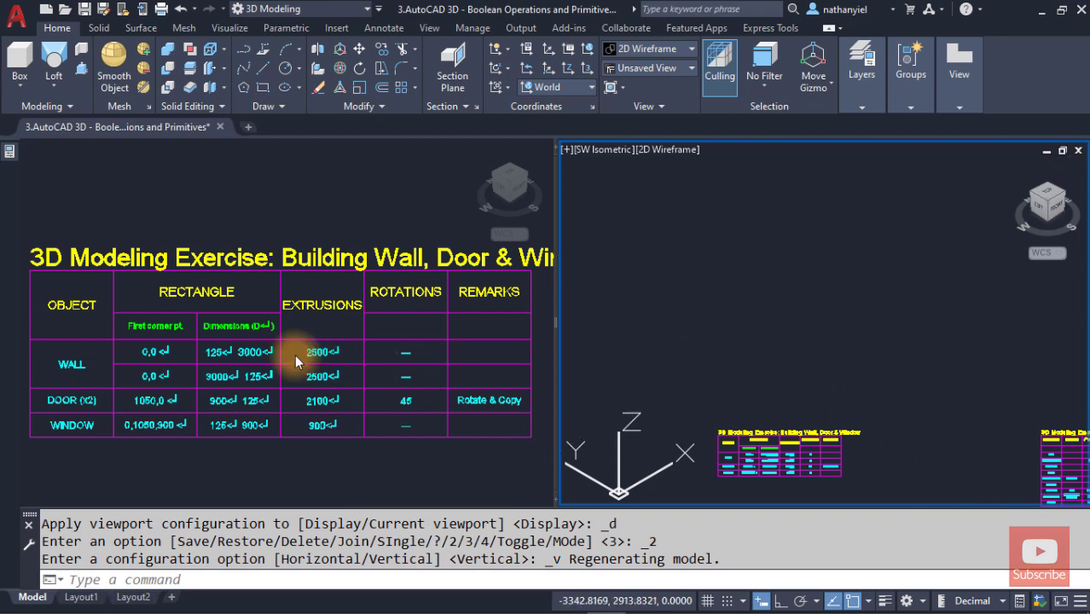
Step: Enlarge the exercise table's Rectangle and Extrusions columns in the left viewport so the values are readable
left_click(226, 342)
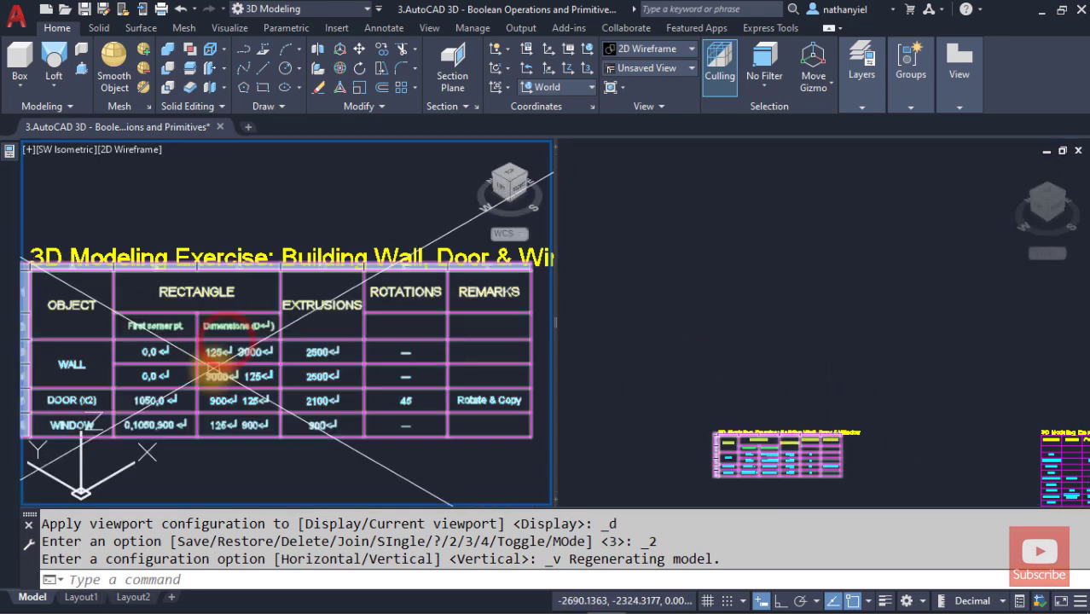
scroll(213, 372, "up", 3)
middle_click_drag(210, 371, 290, 356)
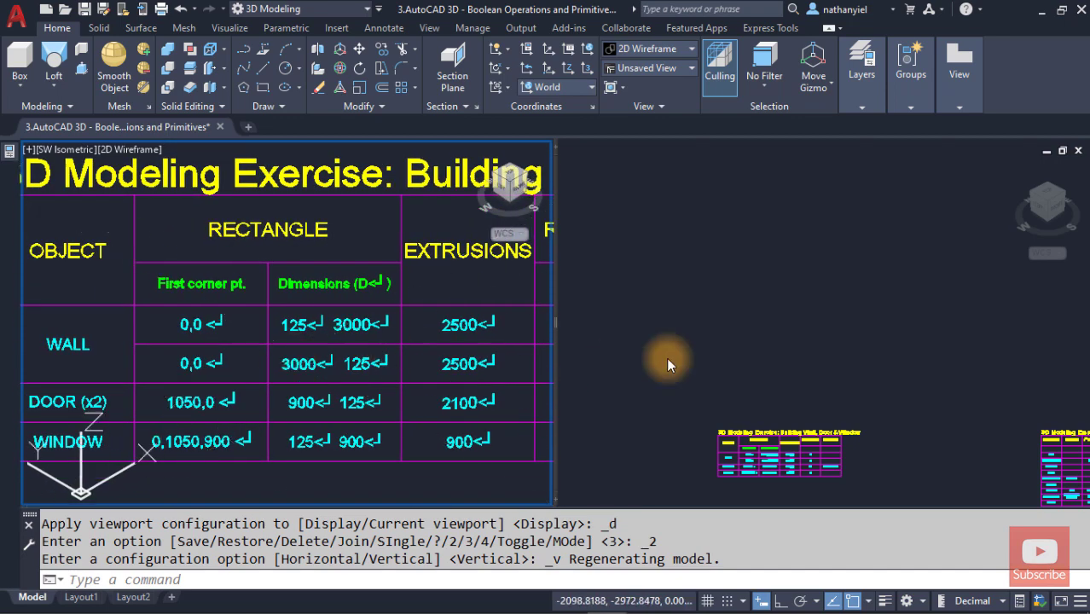
Step: Draw the first wall rectangle in the right viewport from corner 0,0 with length 125 and width 3000
left_click(757, 354)
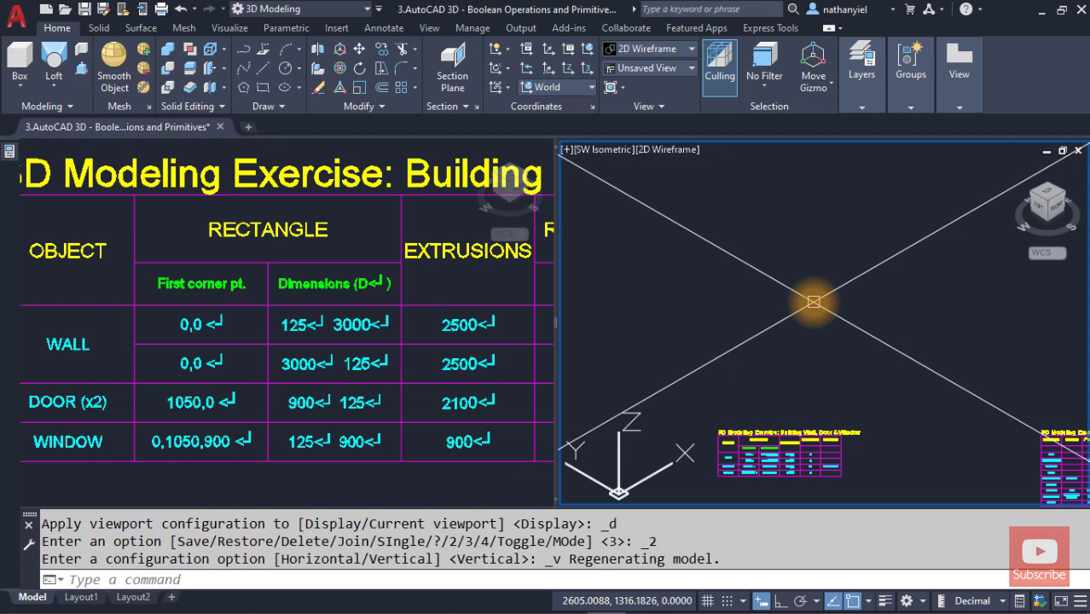
type("REC")
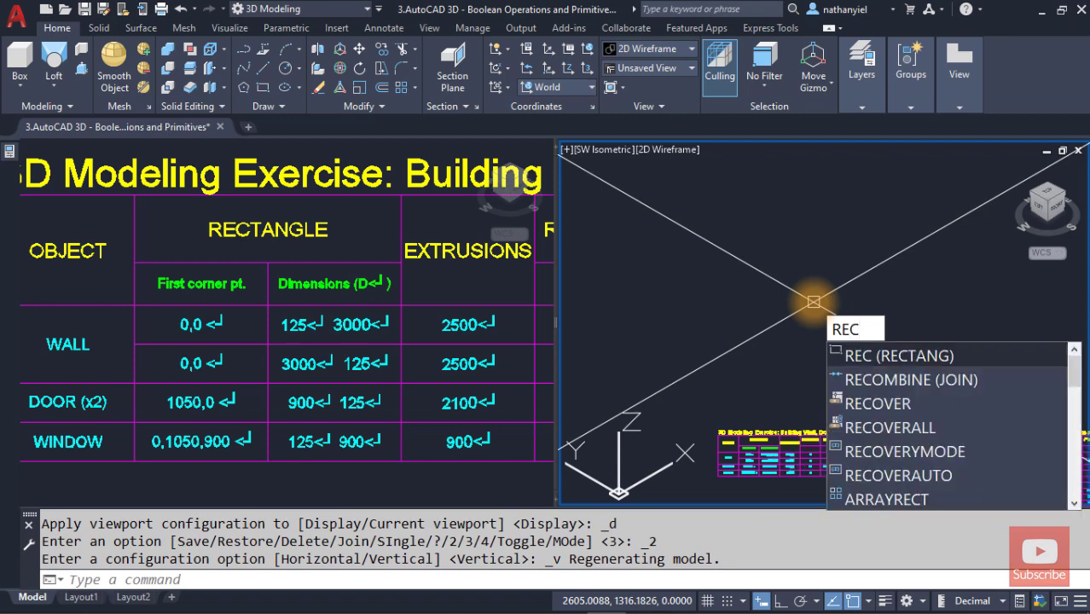
key("Return")
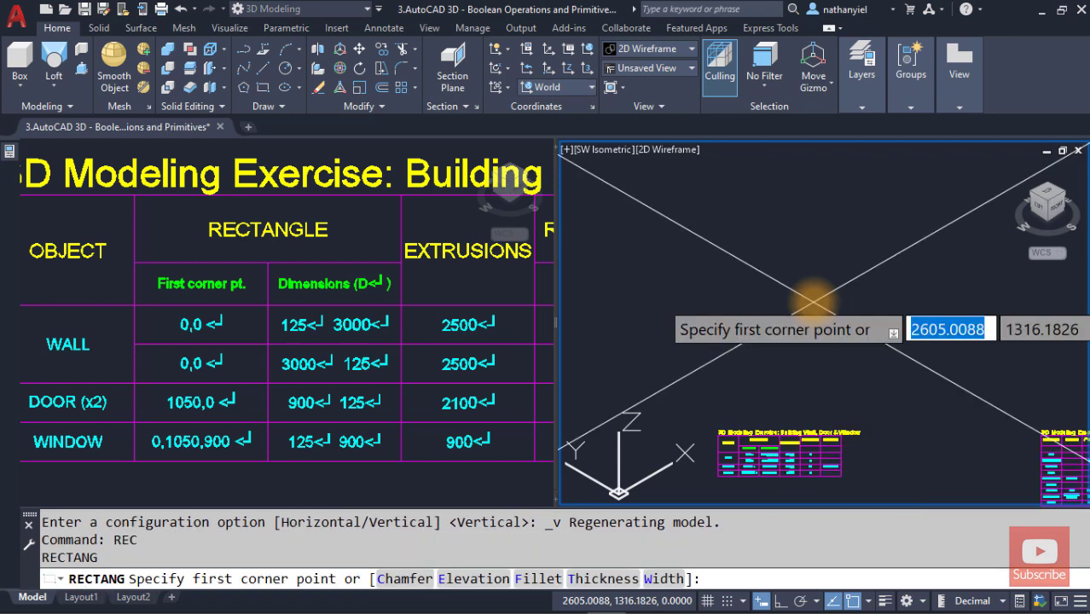
type("0,")
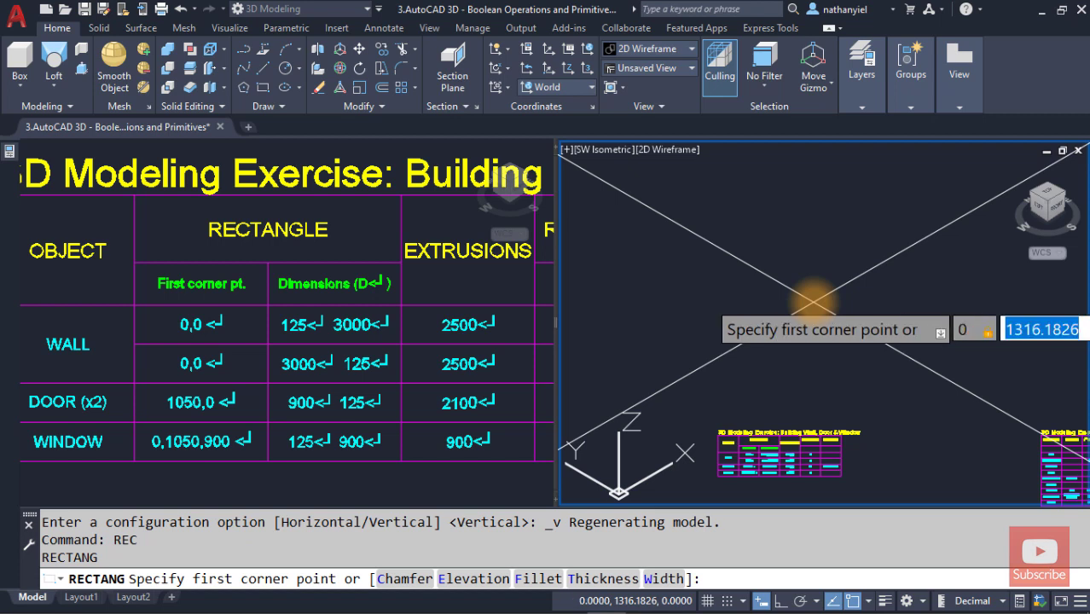
type("0")
key("Return")
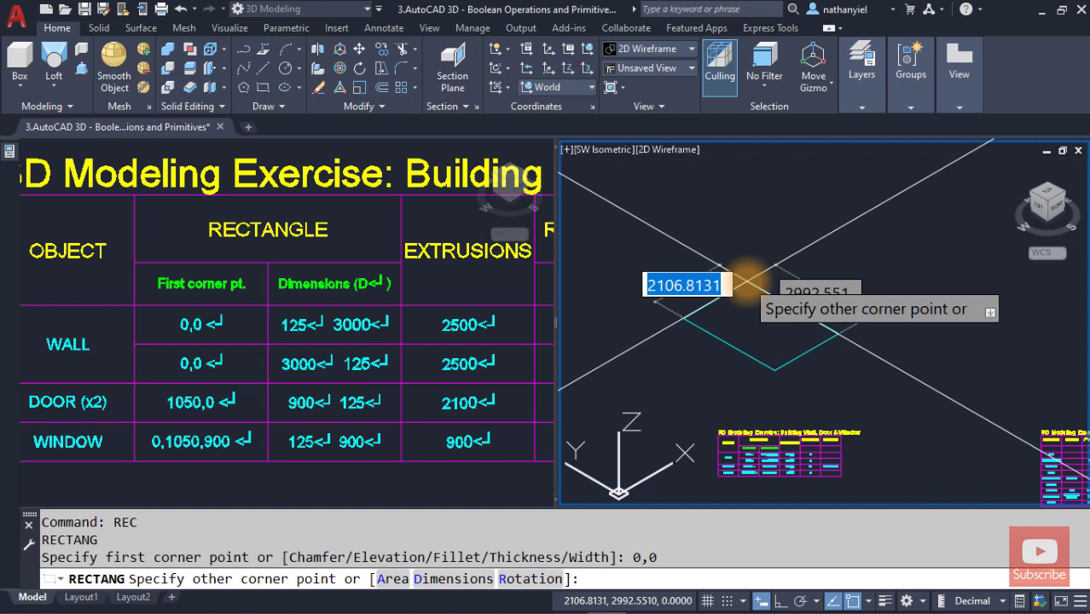
type("D")
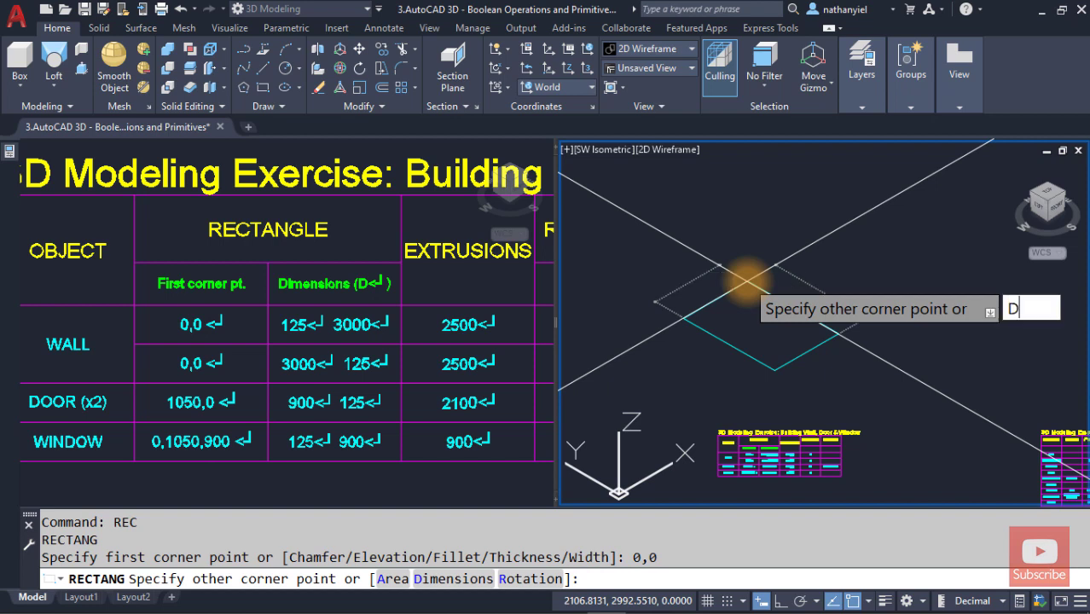
key("Return")
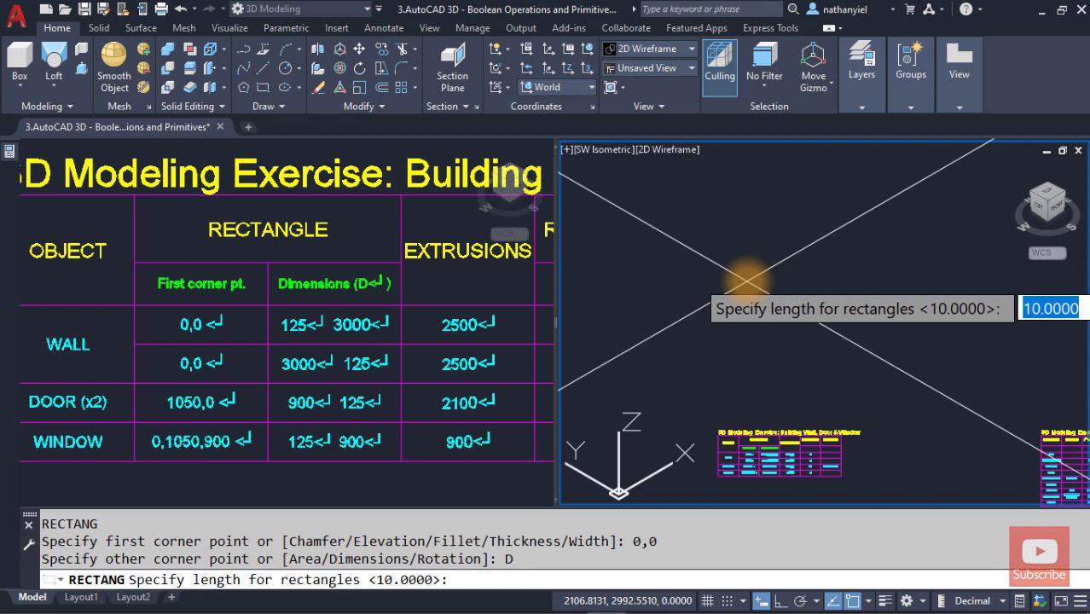
type("125")
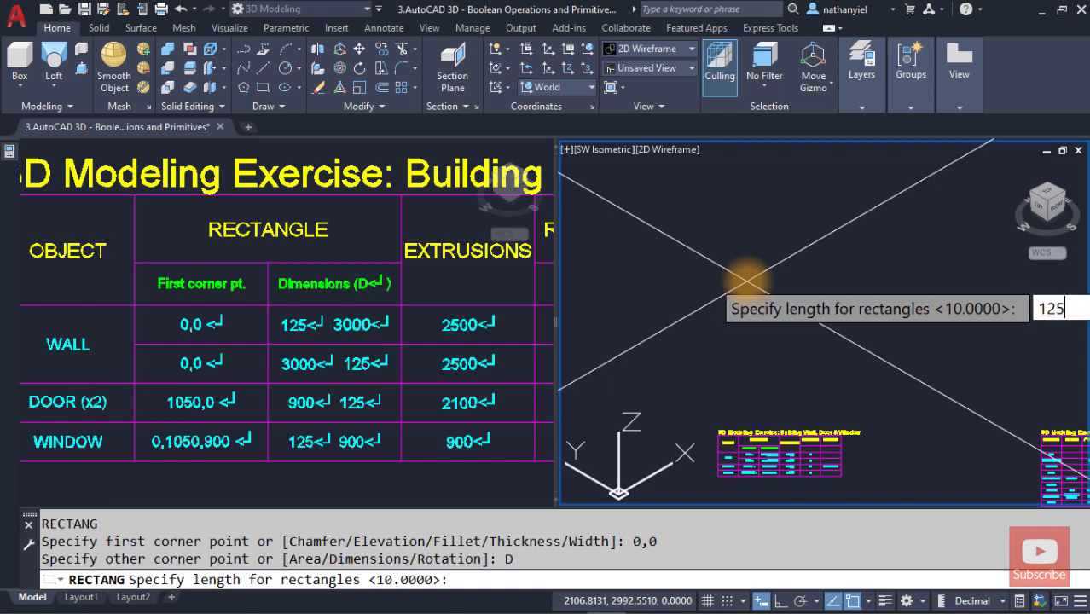
key("Return")
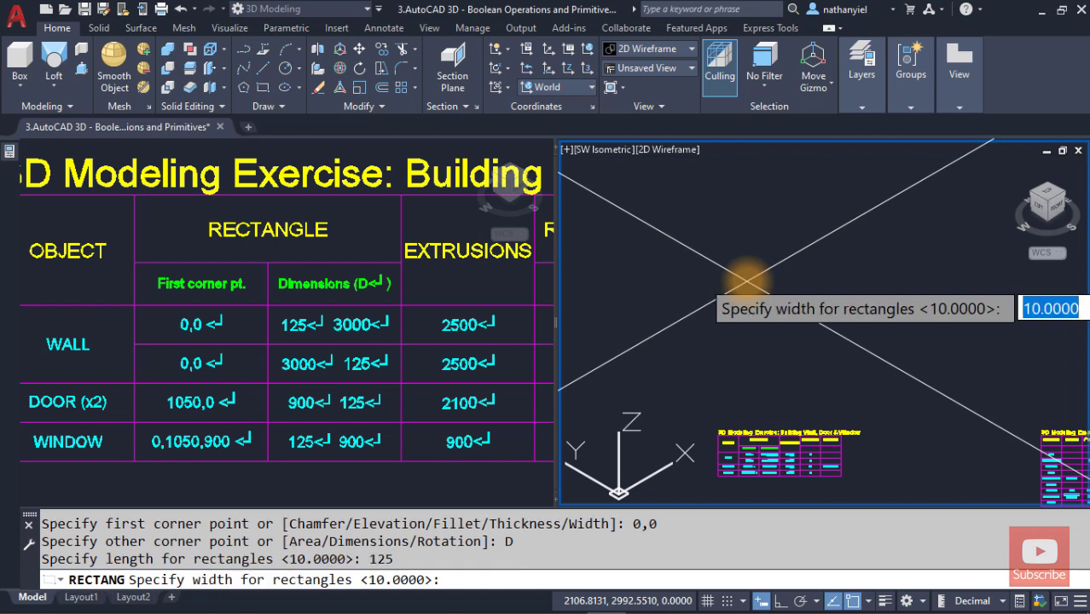
type("3000")
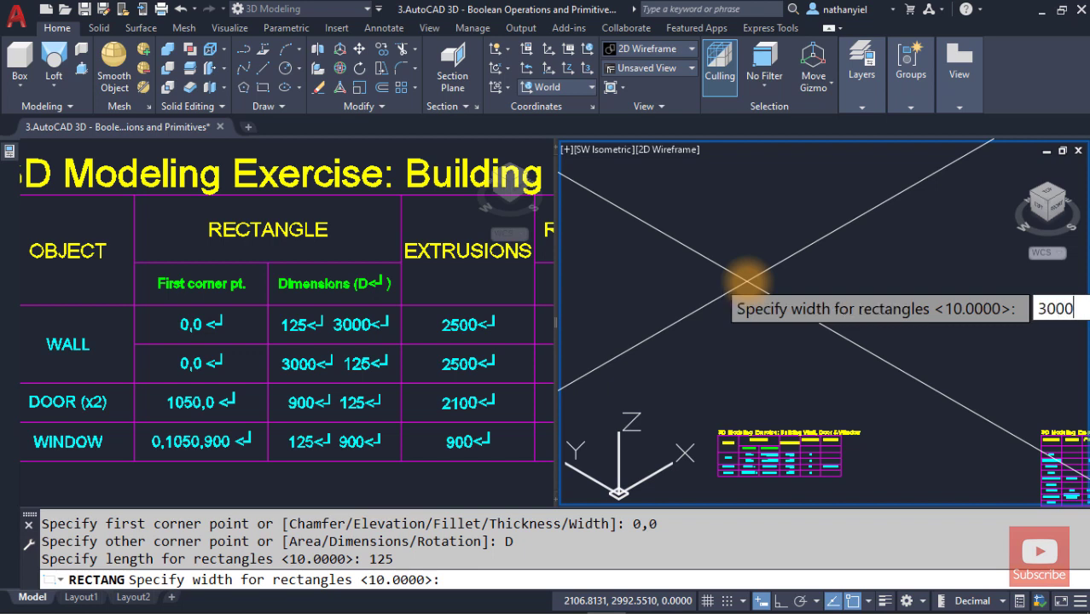
key("Return")
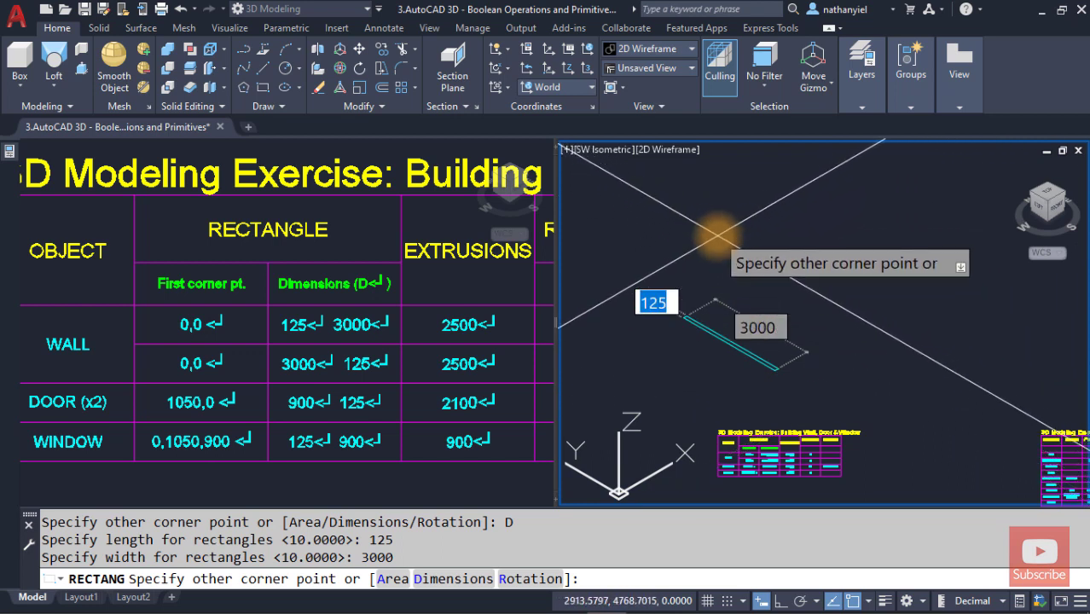
left_click(718, 234)
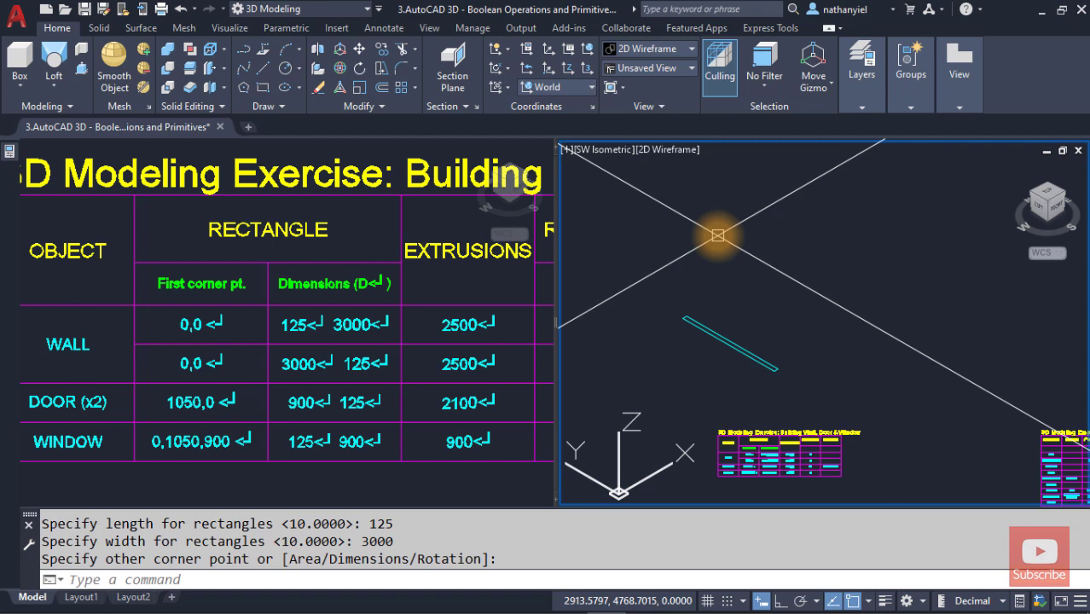
Step: Draw the second wall rectangle from corner 0,0 with length 3000 and width 125, extending along the X axis
key("Return")
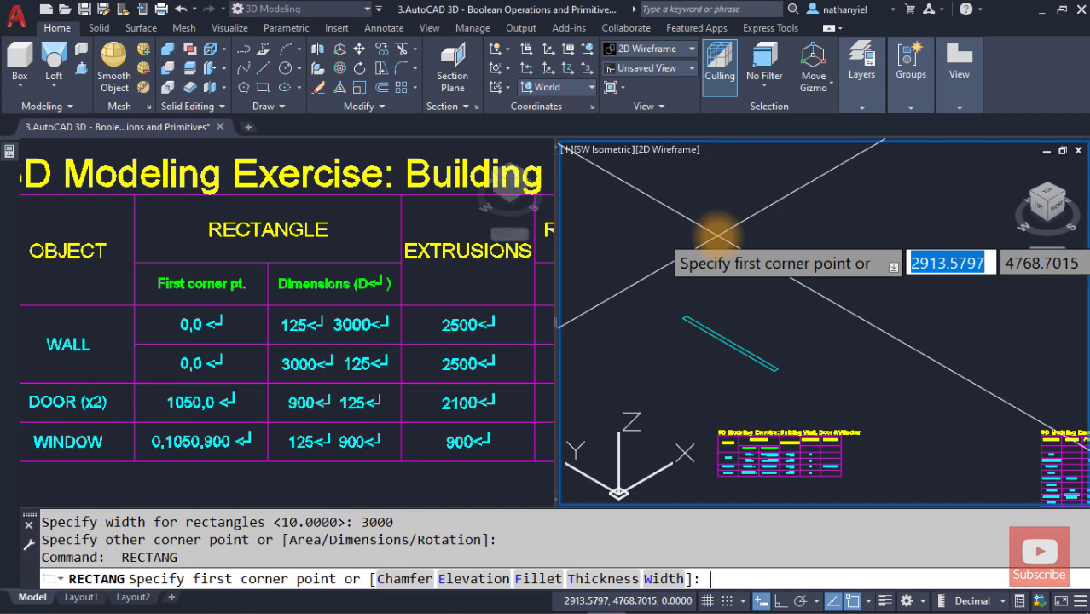
type("0,0")
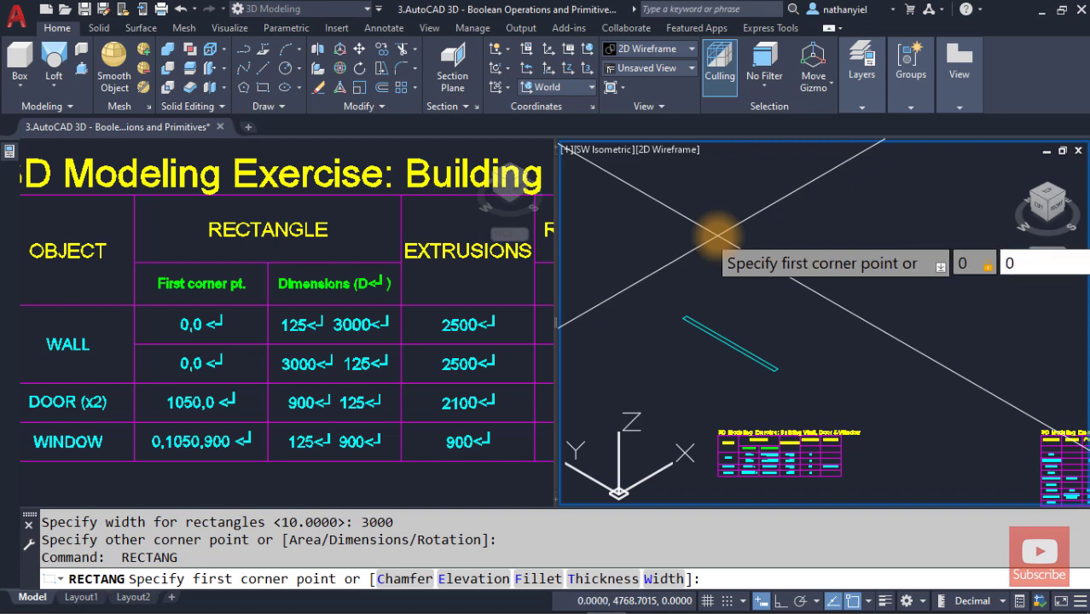
key("Return")
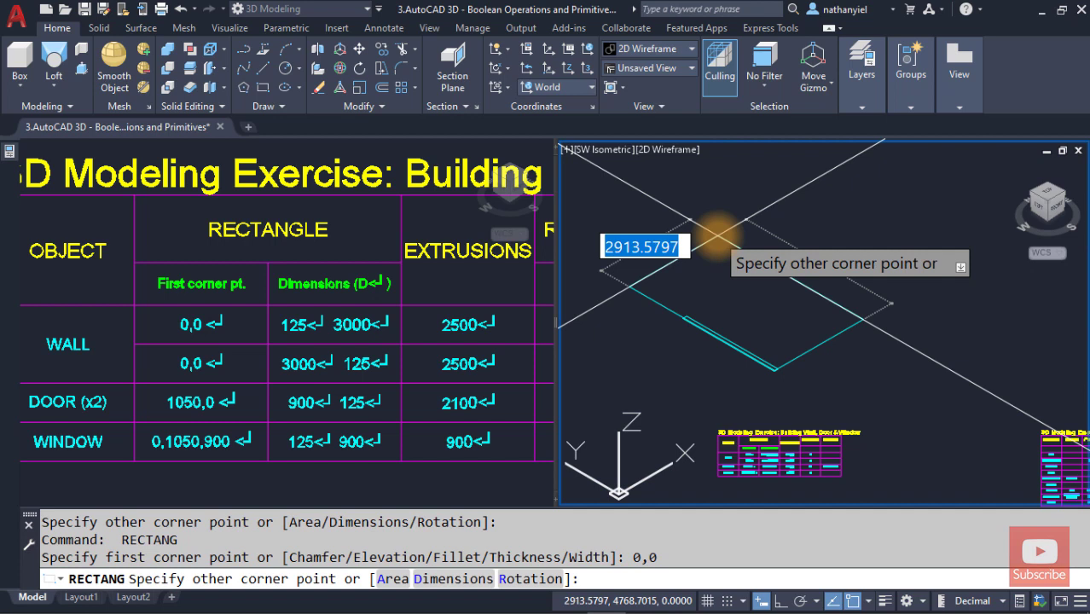
type("D")
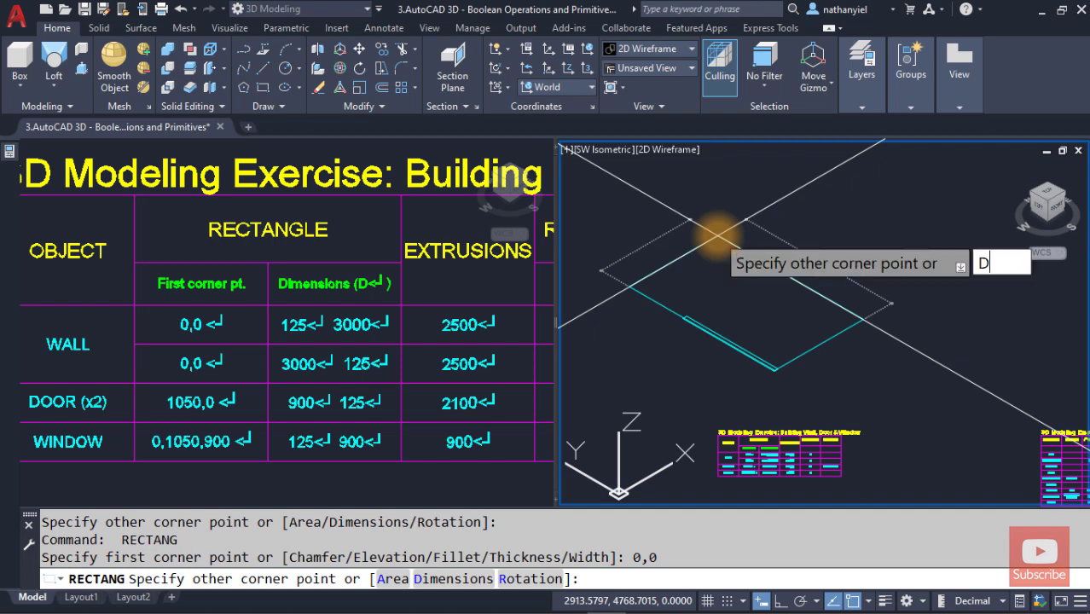
key("Return")
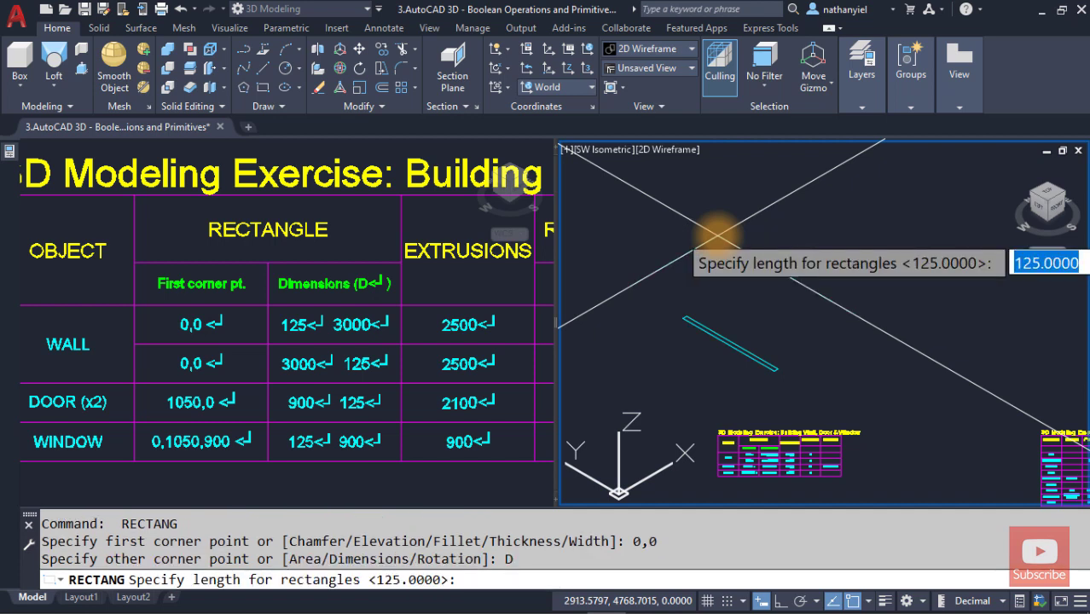
type("3000")
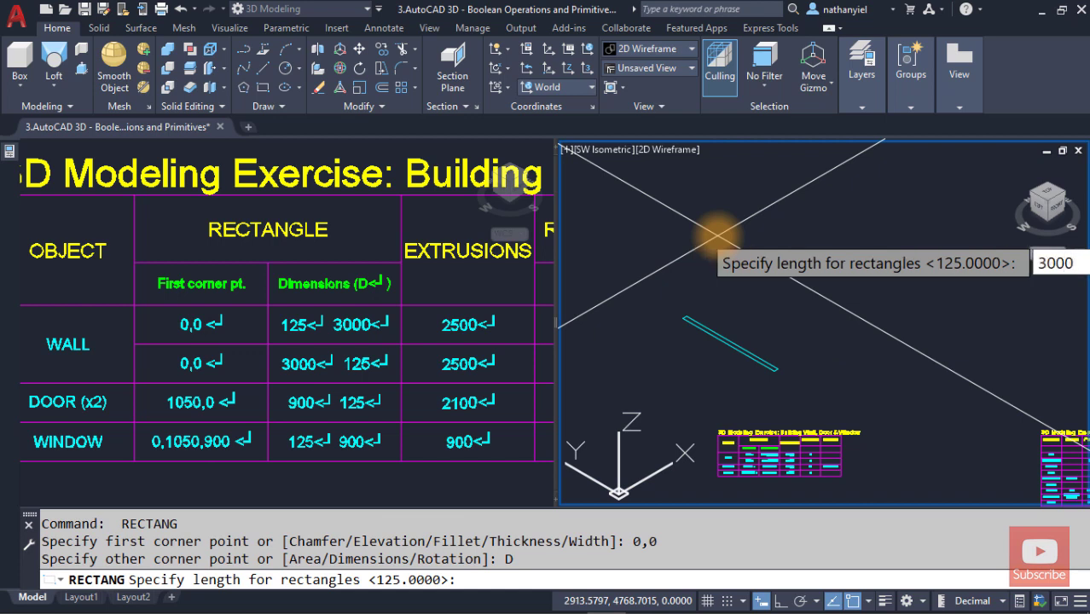
key("Return")
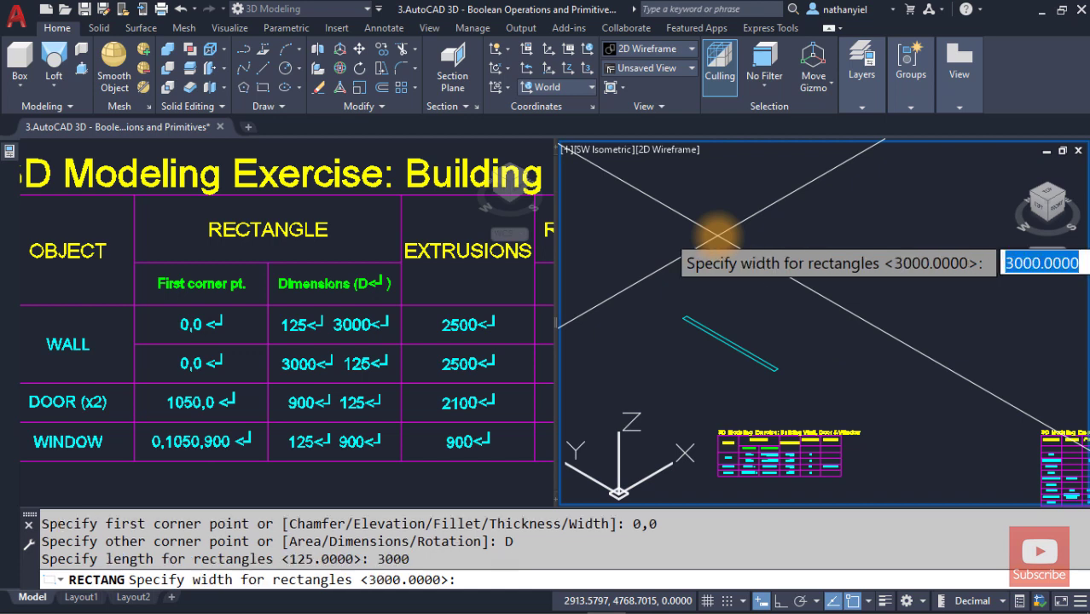
type("125")
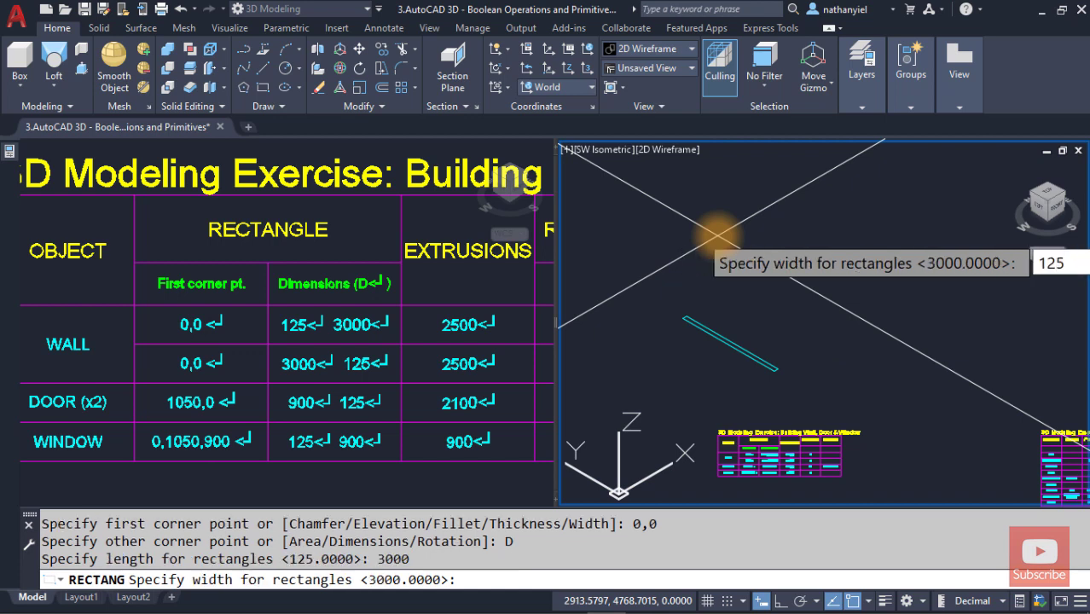
key("Return")
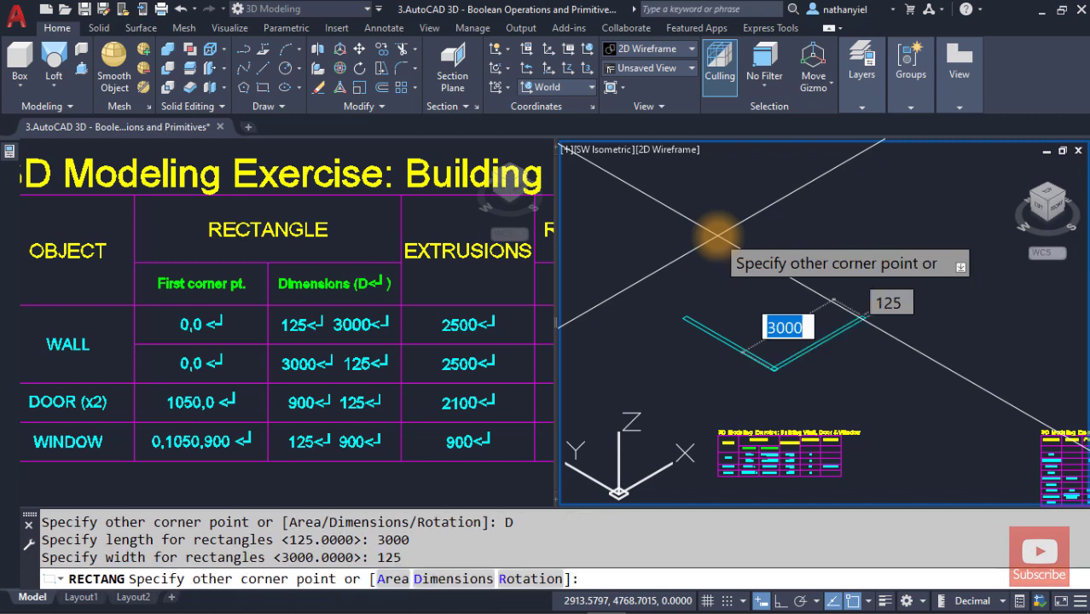
scroll(784, 360, "up", 3)
scroll(795, 388, "up", 2)
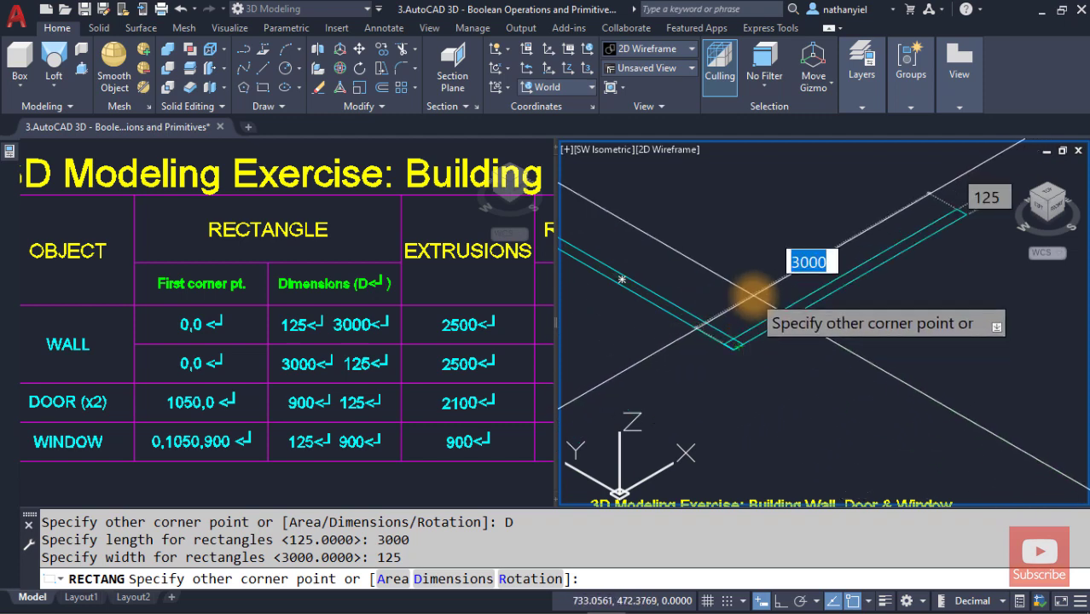
scroll(808, 293, "down", 5)
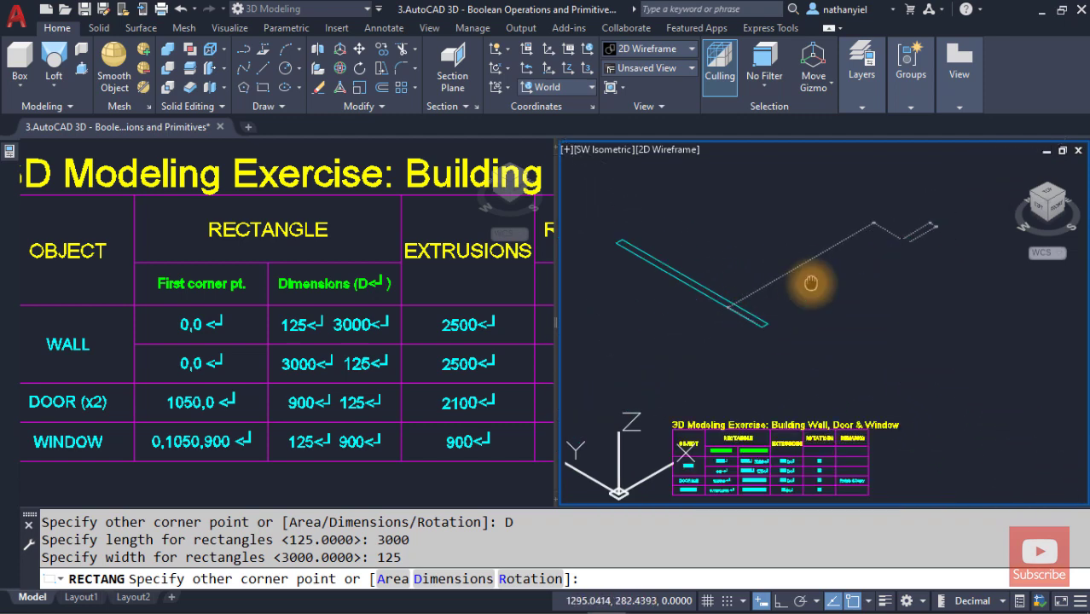
middle_click_drag(810, 275, 820, 339)
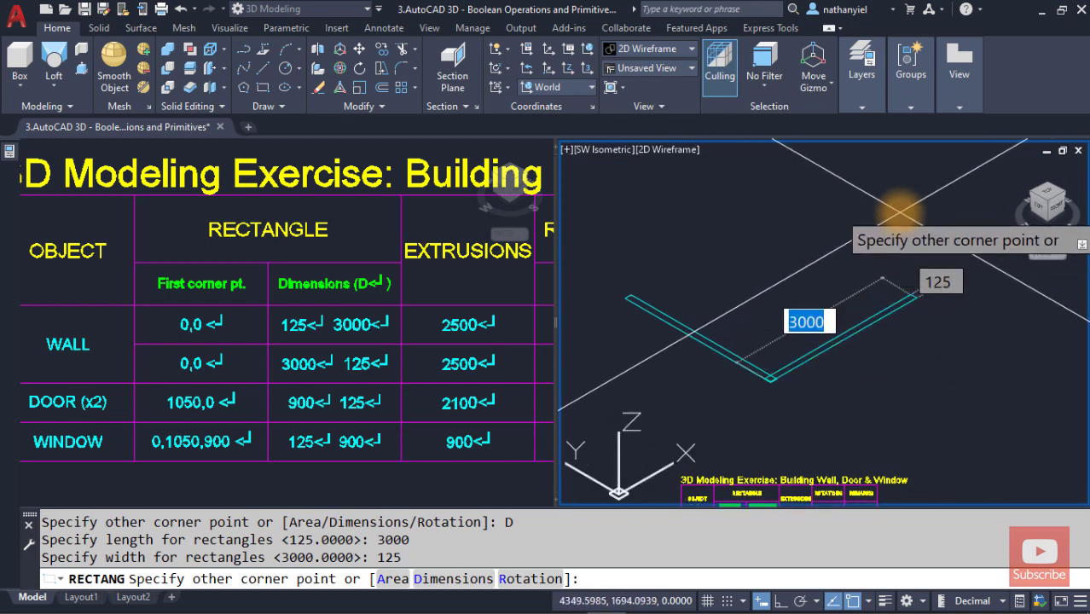
left_click(899, 212)
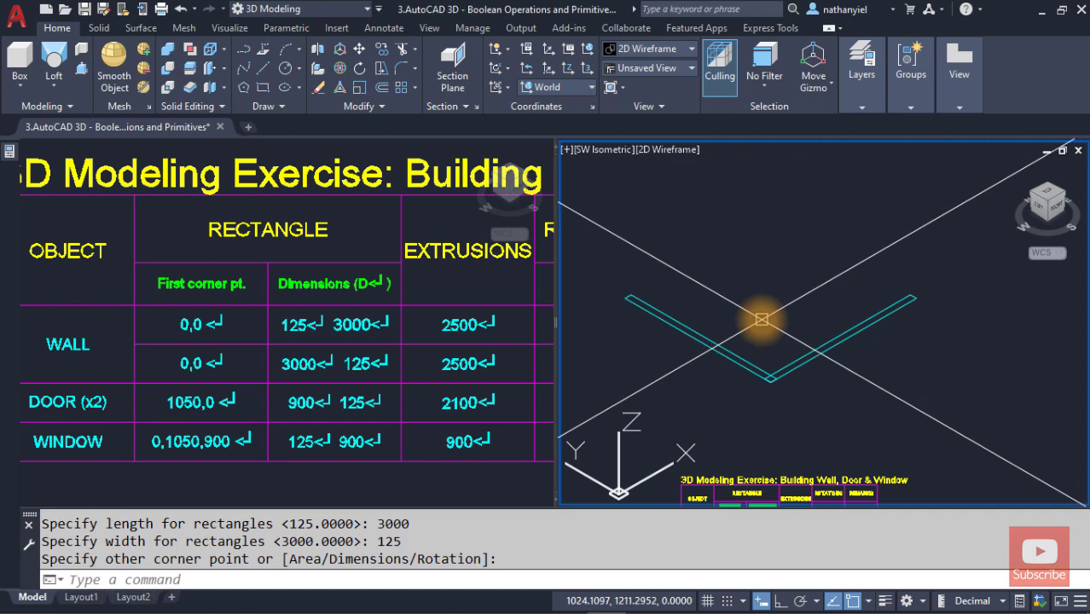
Step: Extrude both wall rectangles together to a height of 2500
mouse_move(761, 319)
middle_mouse_down()
mouse_move(805, 348)
mouse_move(800, 370)
middle_mouse_up()
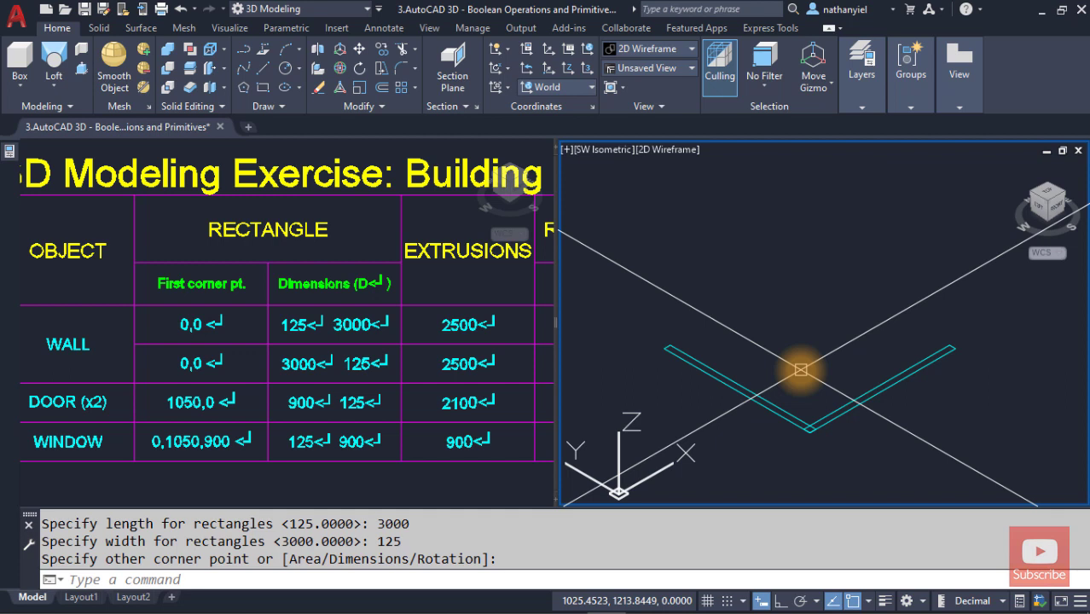
type("EXT")
key("Return")
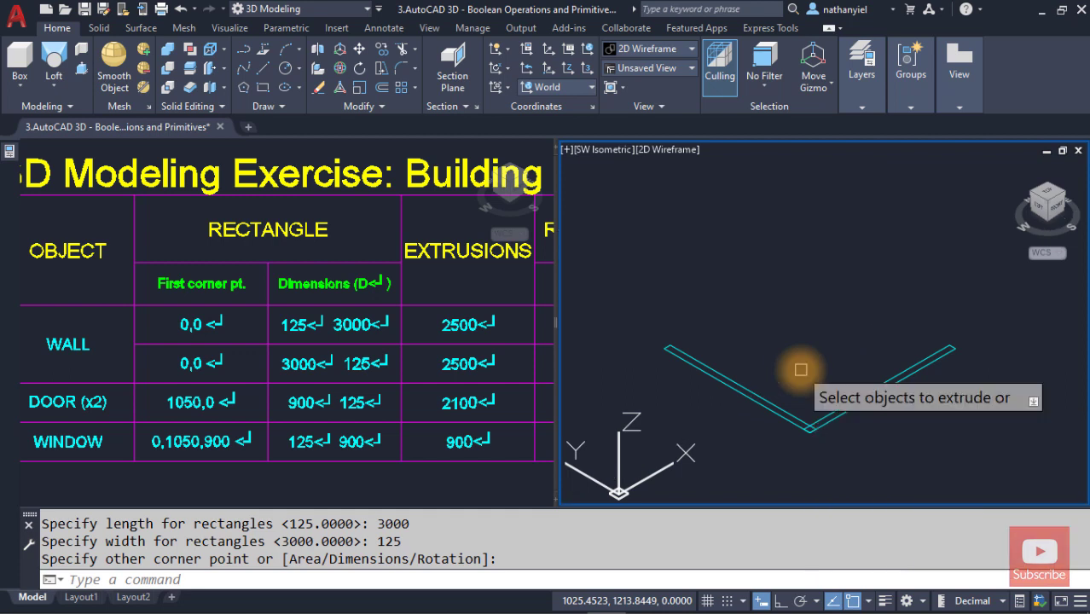
left_click(751, 389)
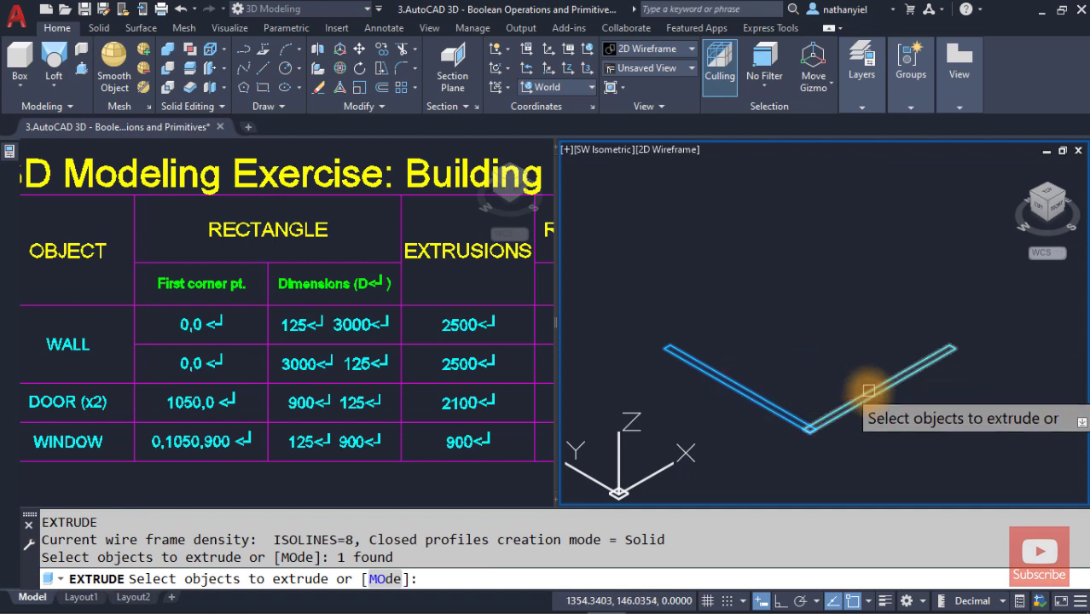
left_click(868, 390)
key("Return")
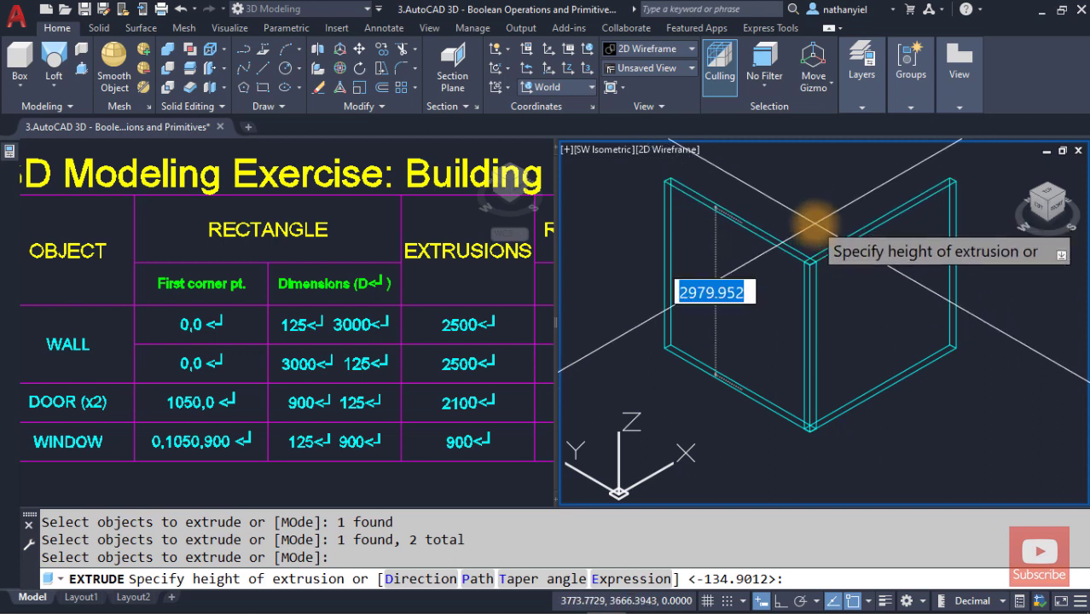
type("2500")
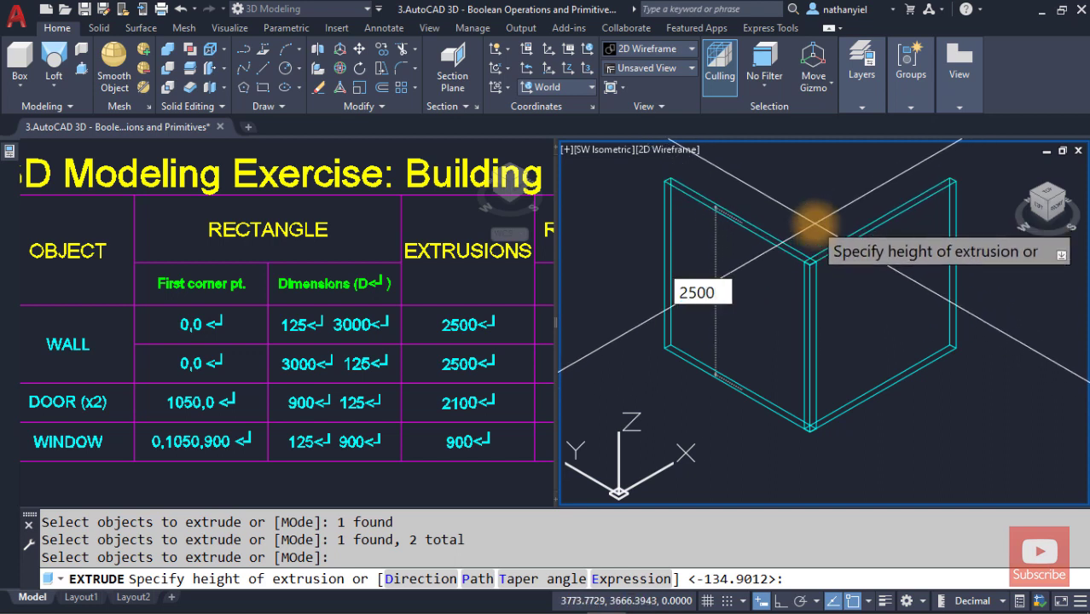
key("Return")
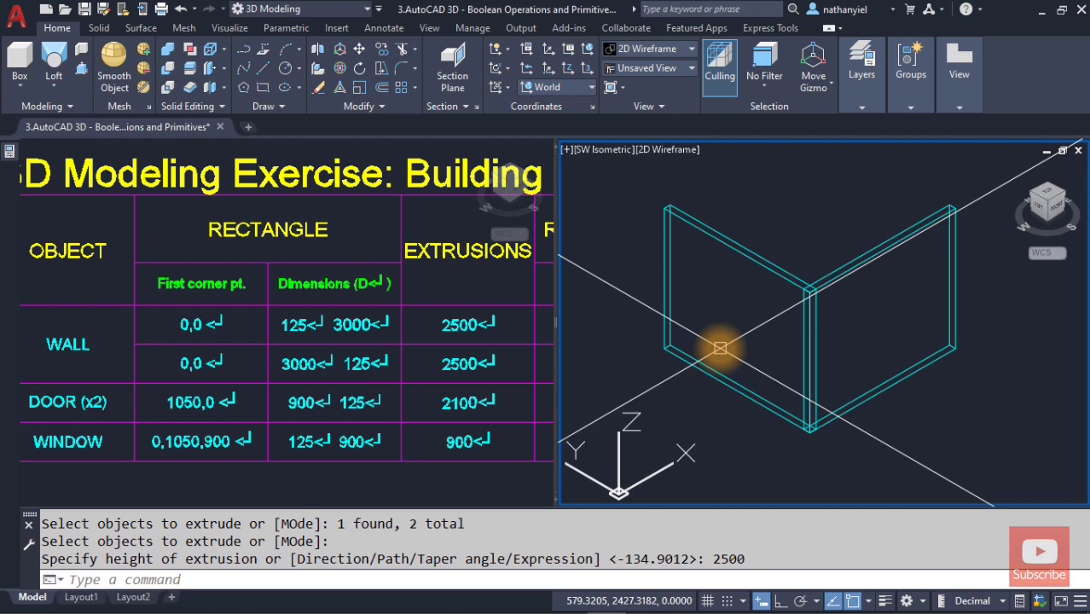
Step: Draw the door rectangle at the base of the X-direction wall from corner 1050,0 with length 900 and width 125
type("REC")
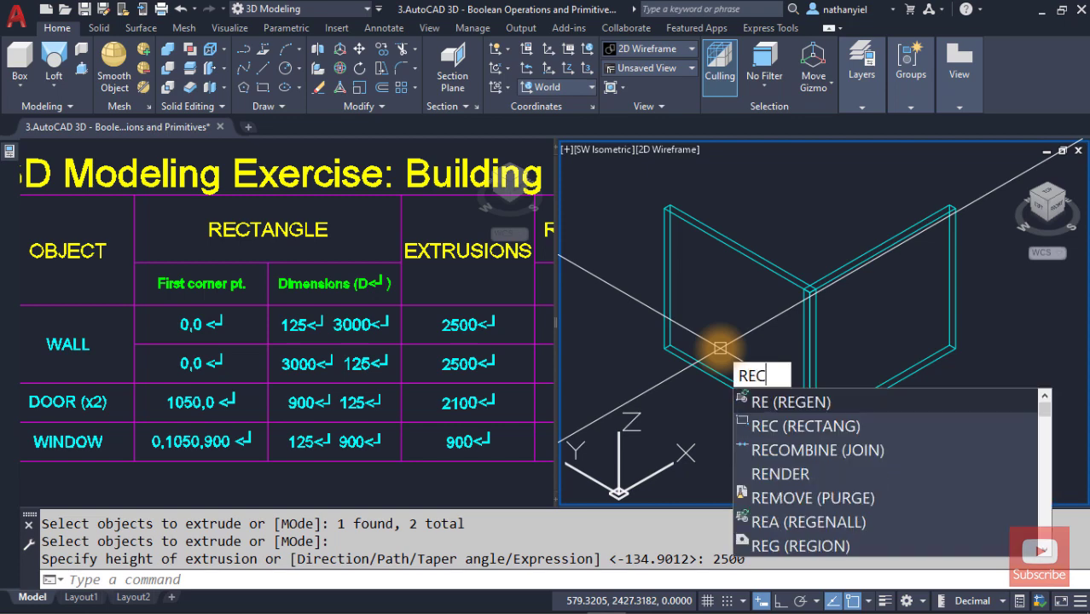
key("Return")
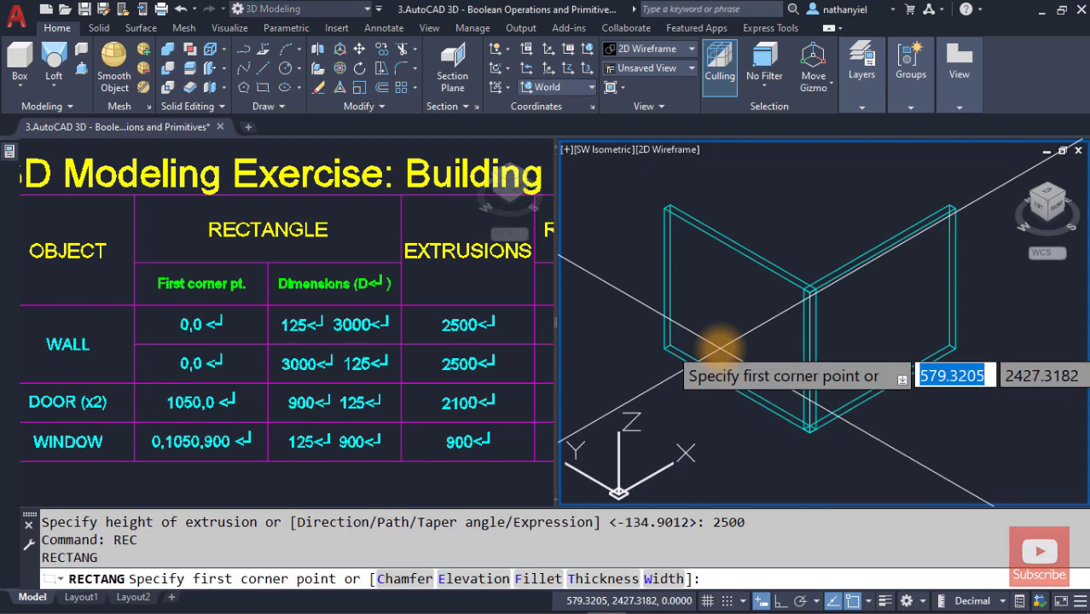
type("1050")
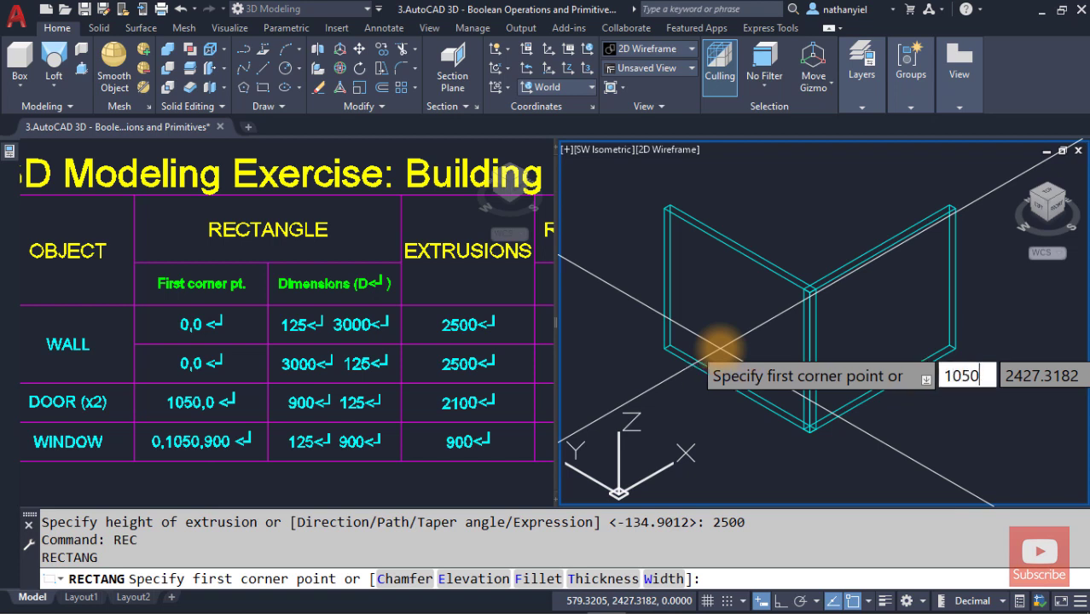
key("Tab")
type("0")
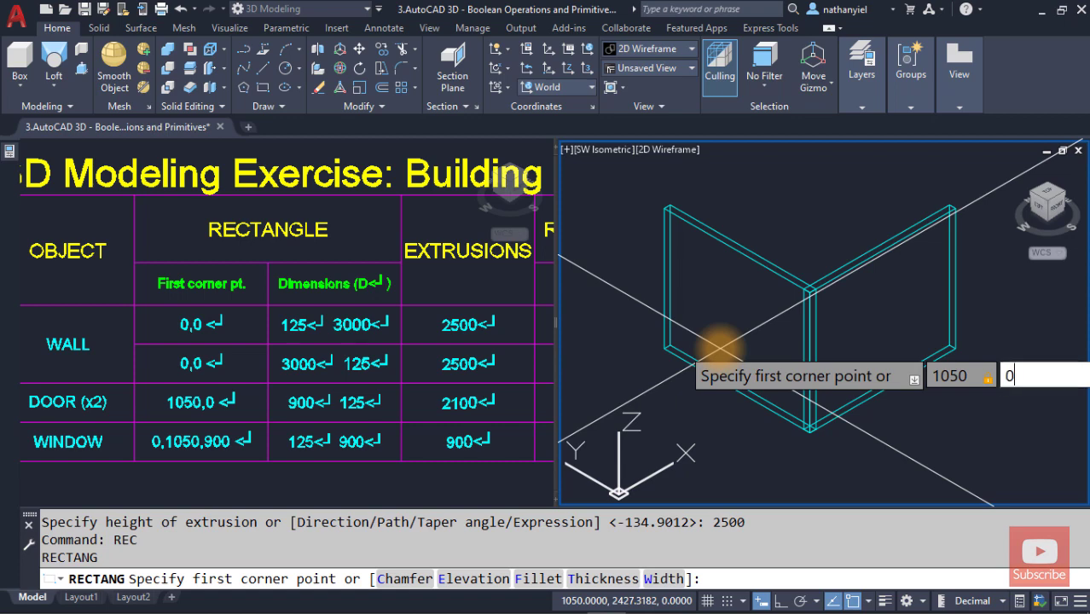
key("Return")
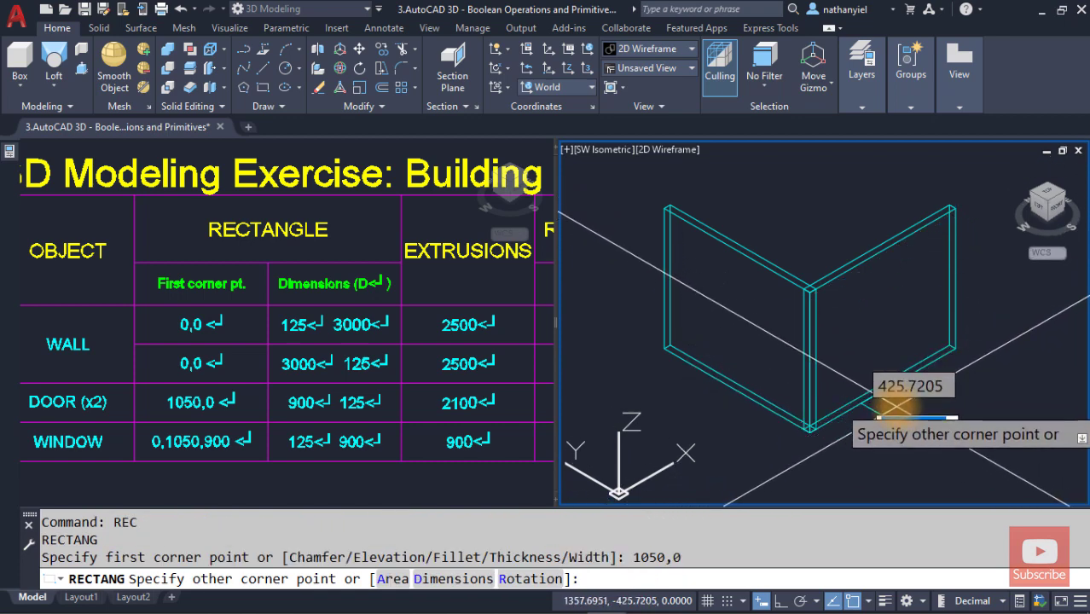
scroll(896, 407, "up", 3)
scroll(904, 410, "up", 3)
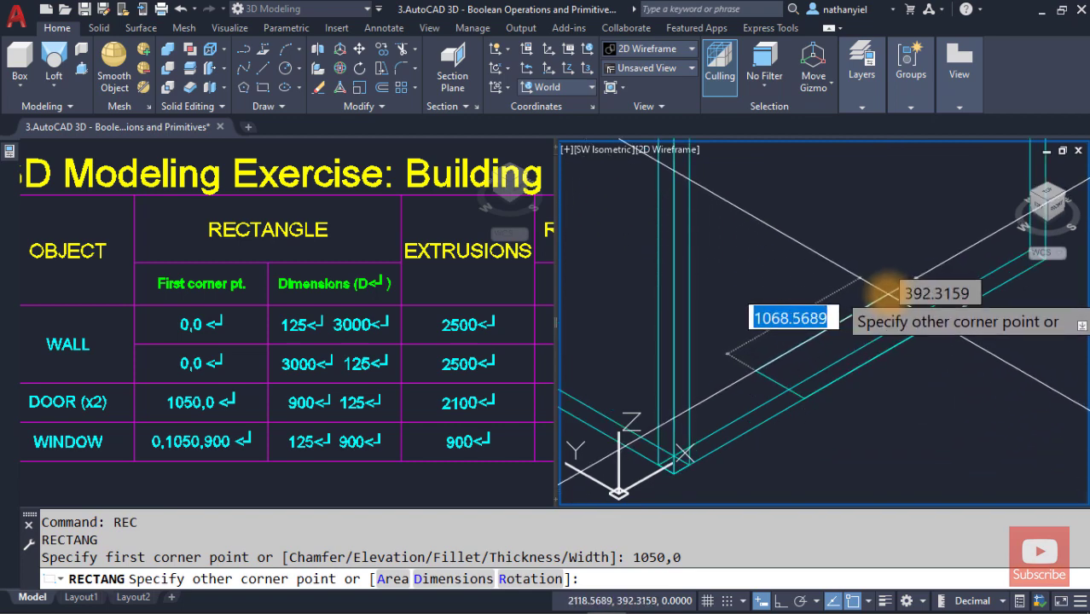
type("D")
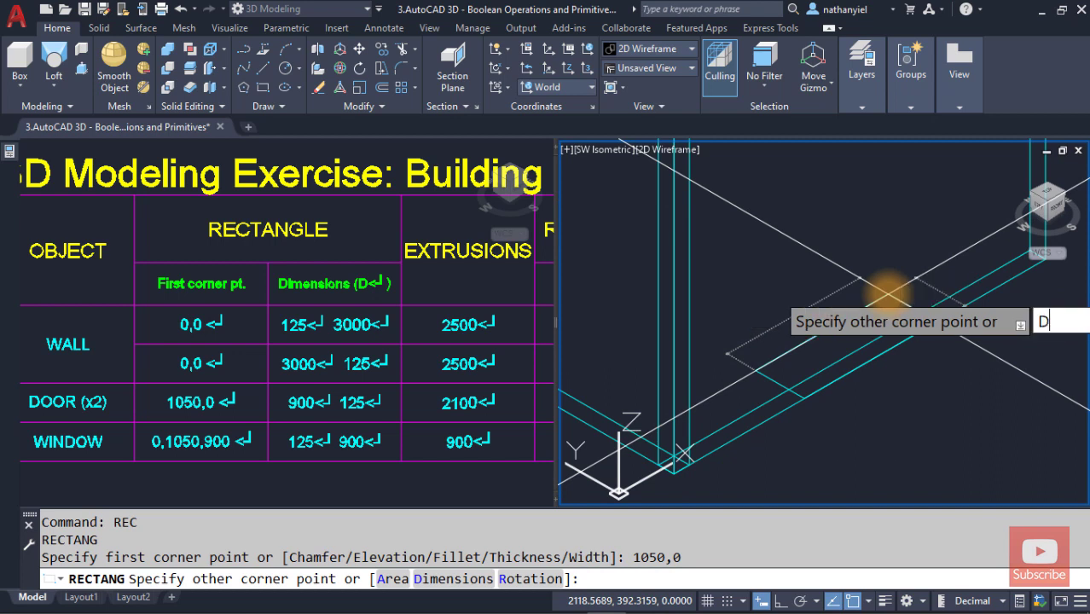
key("Return")
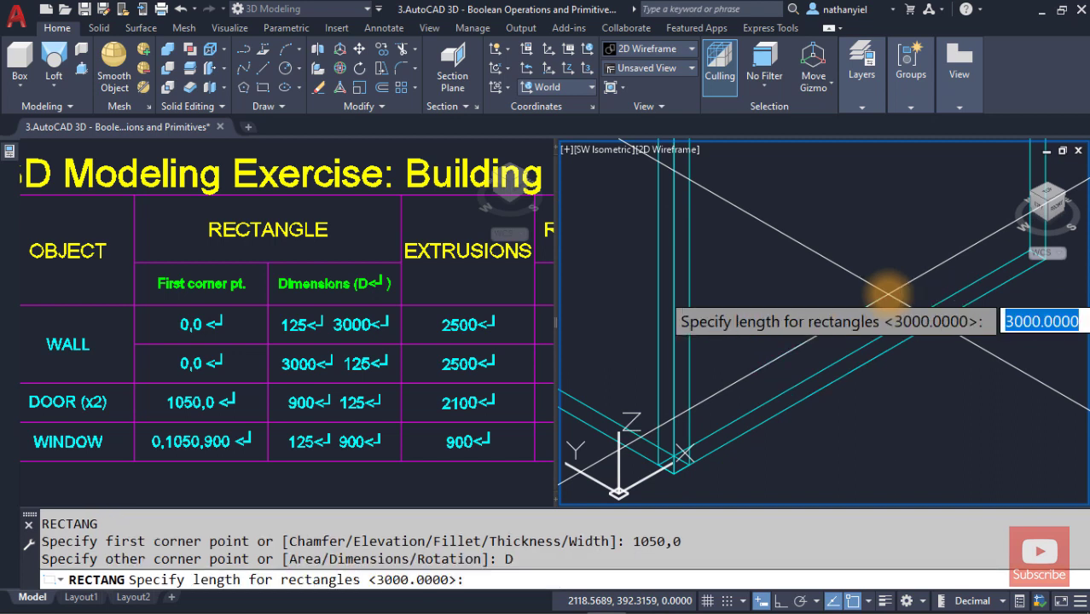
type("900")
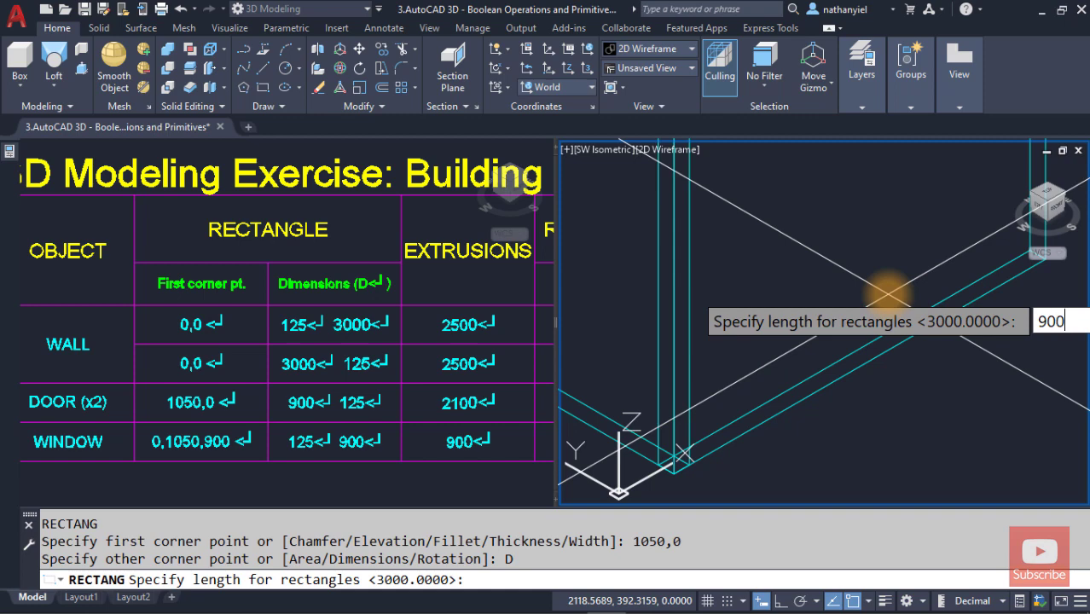
key("Return")
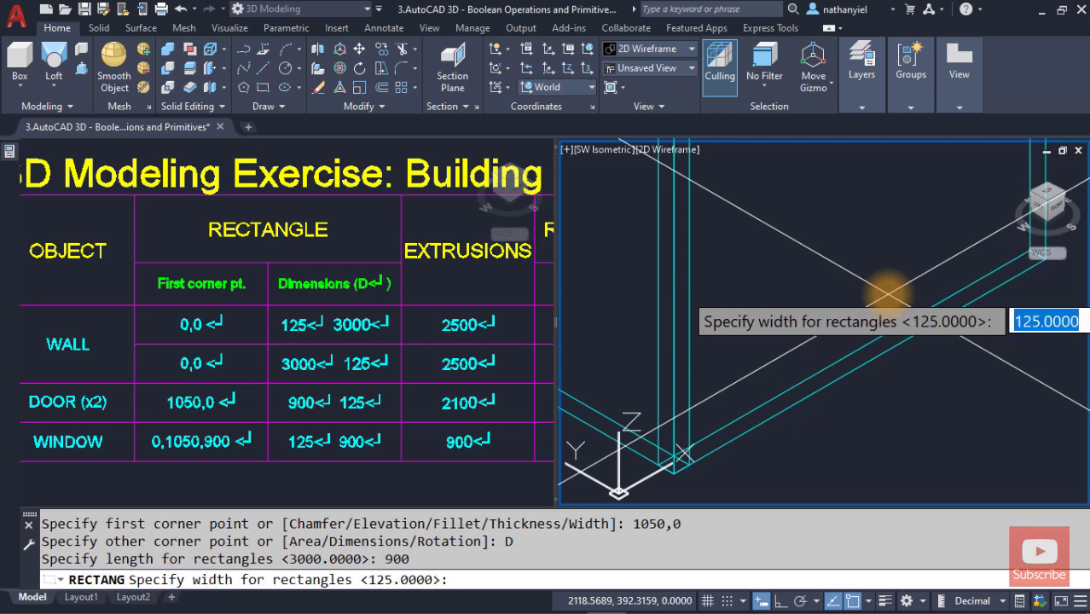
type("125")
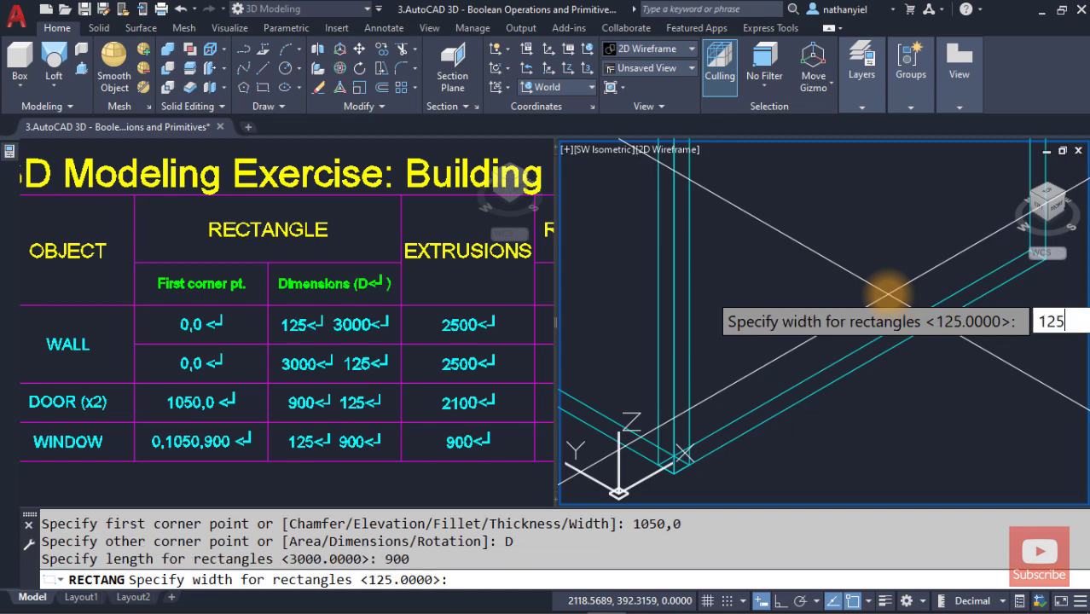
key("Return")
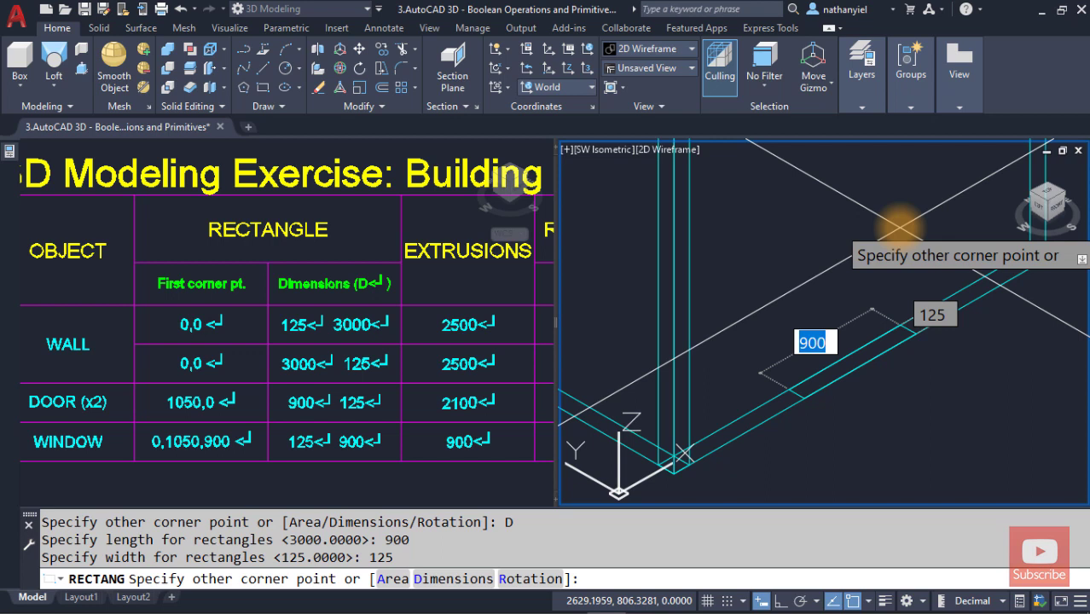
left_click(899, 227)
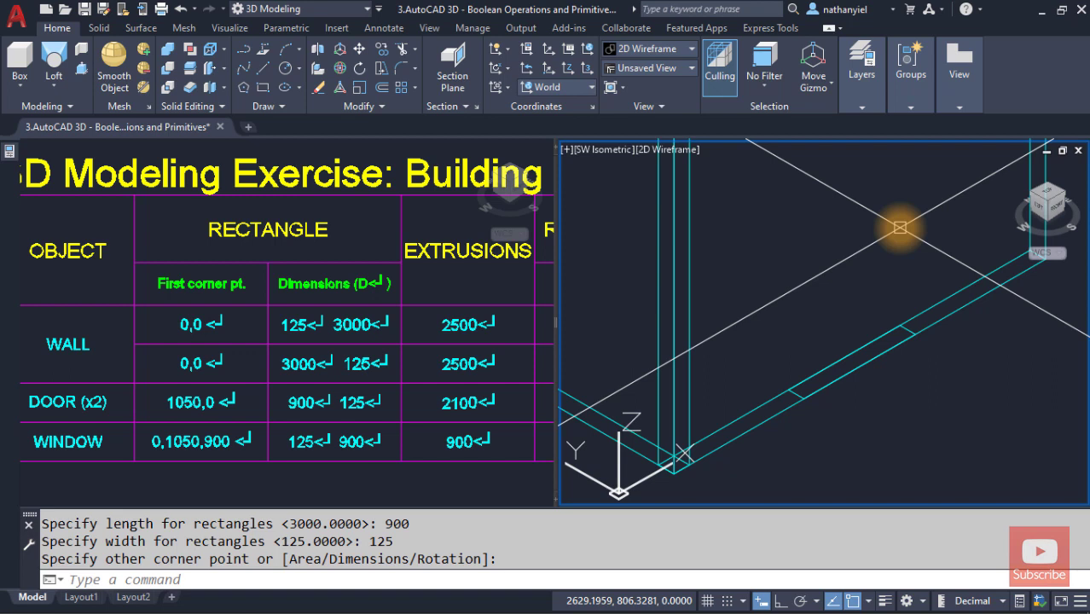
Step: Extrude the last drawn door rectangle to a height of 2100
type("EXT")
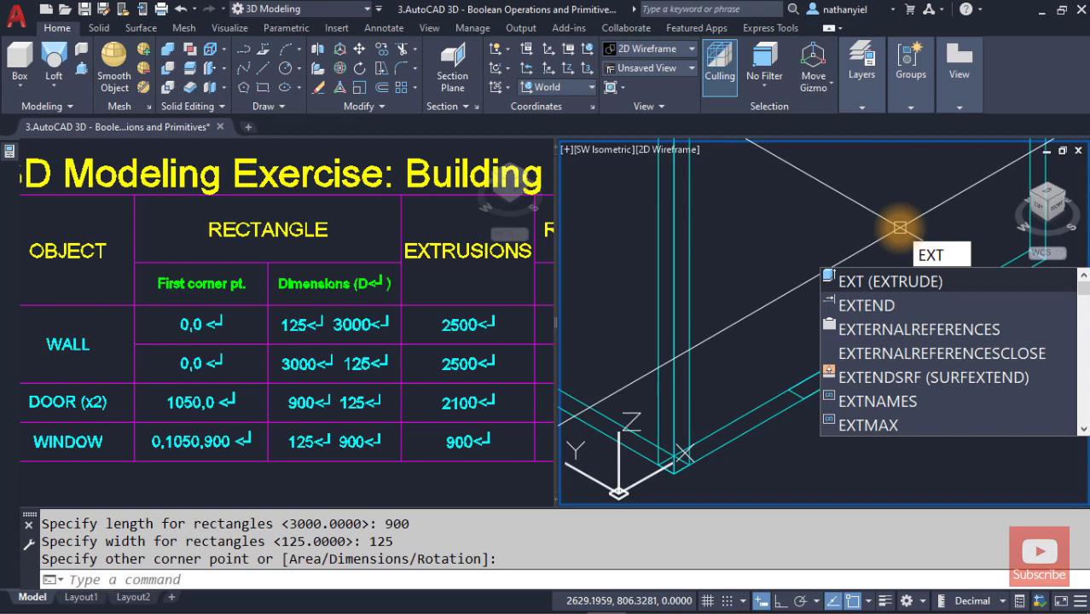
key("Return")
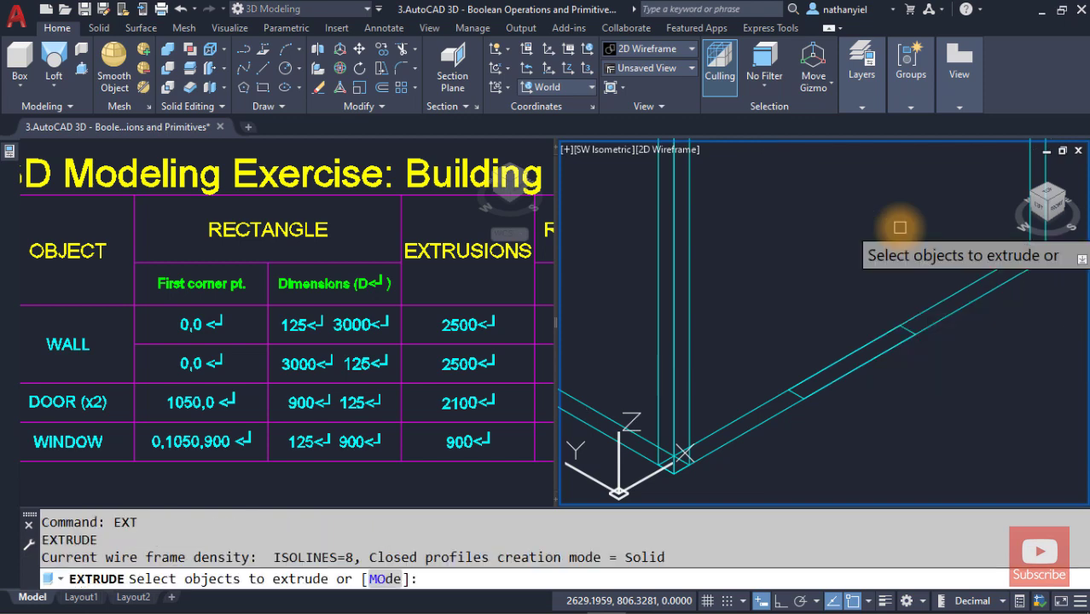
type("L")
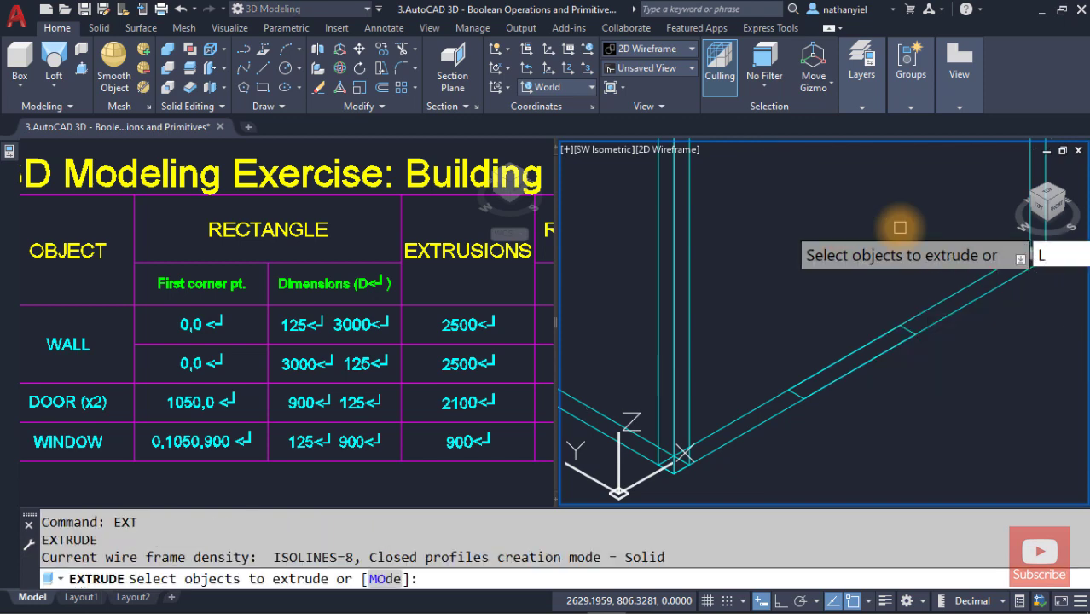
key("Return")
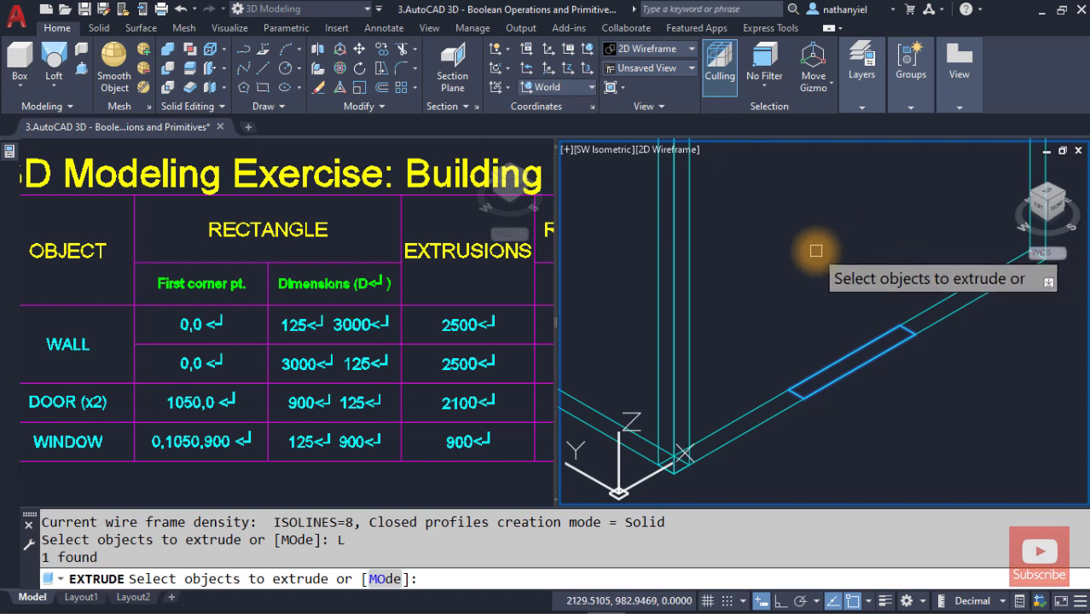
key("Return")
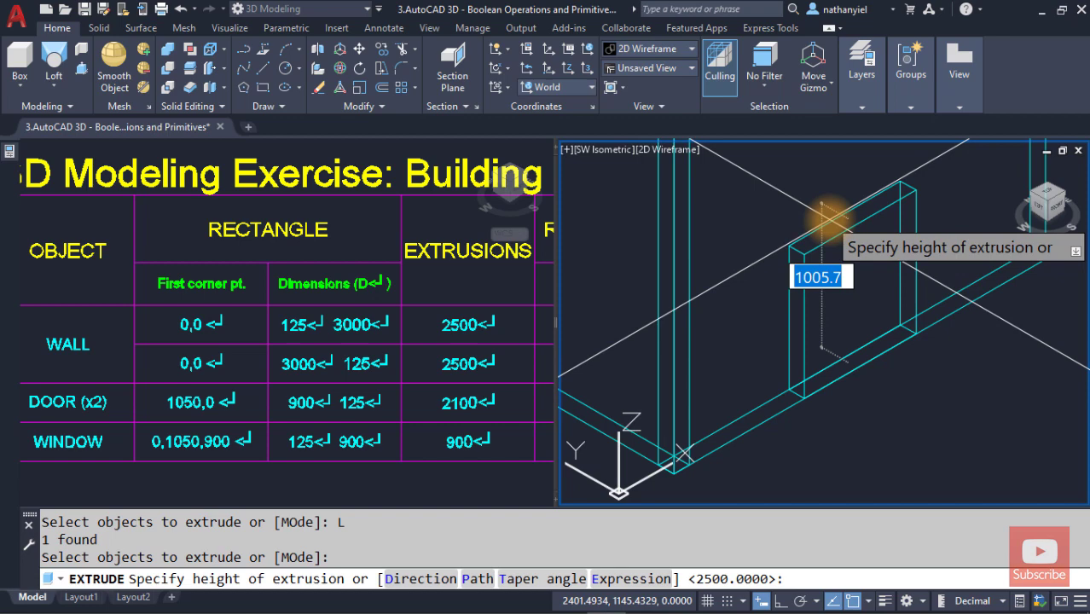
scroll(810, 230, "up", 3)
middle_click_drag(849, 288, 847, 322)
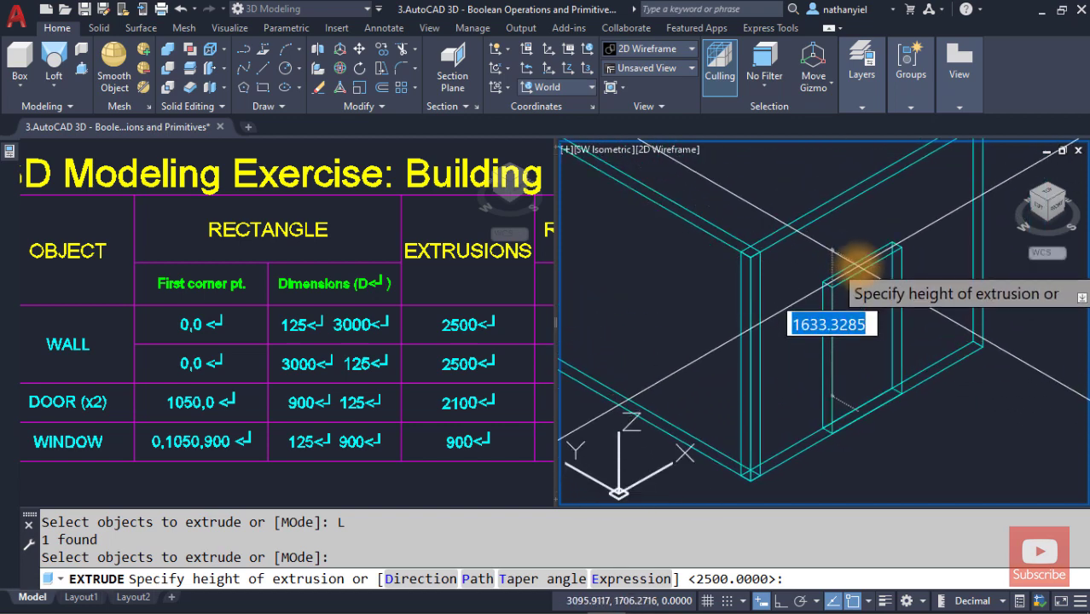
type("2")
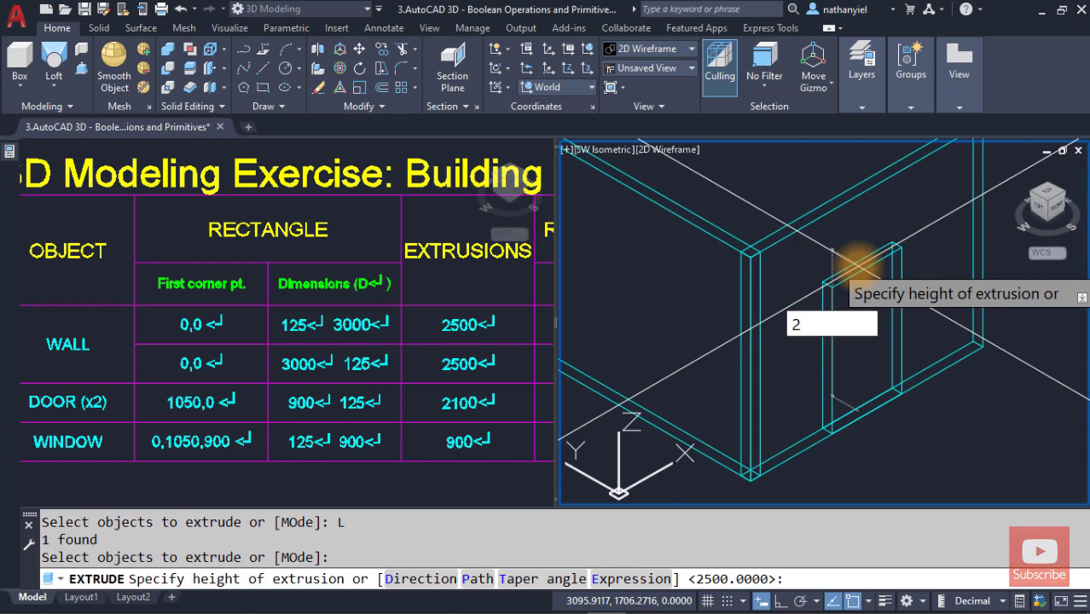
type("100")
key("Return")
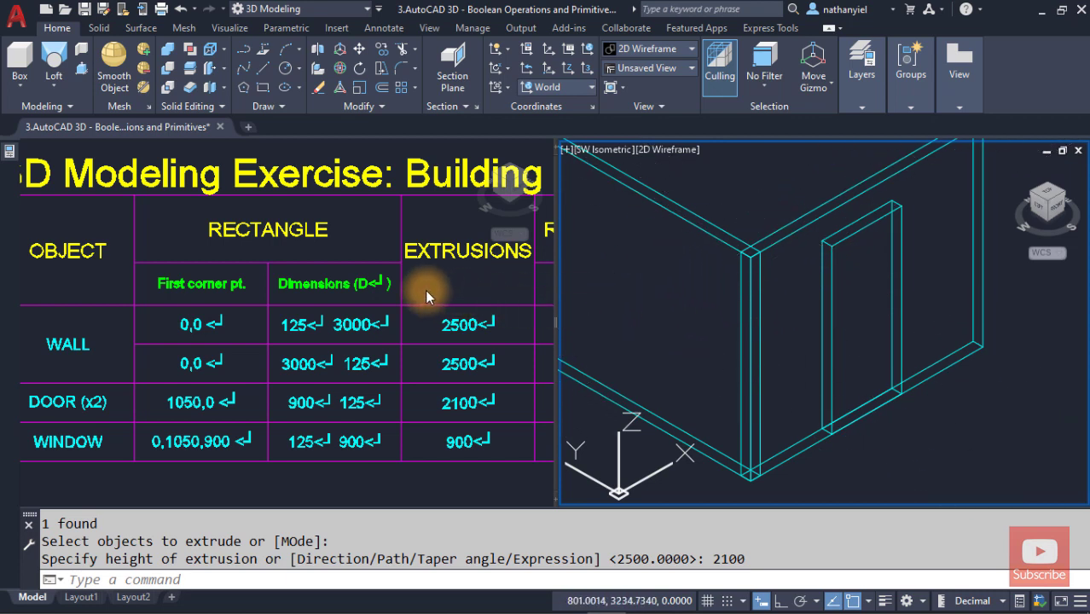
Step: Rotate a copy of the door solid by 45 degrees about its bottom corner endpoint at 1050,125, keeping the original
left_click(302, 277)
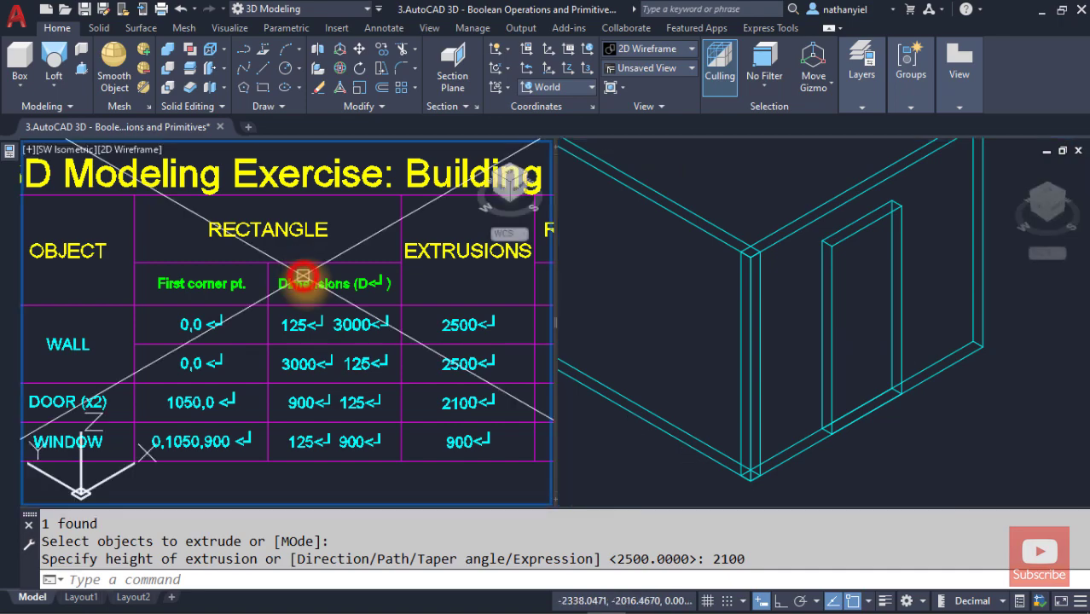
middle_click_drag(438, 381, 191, 381)
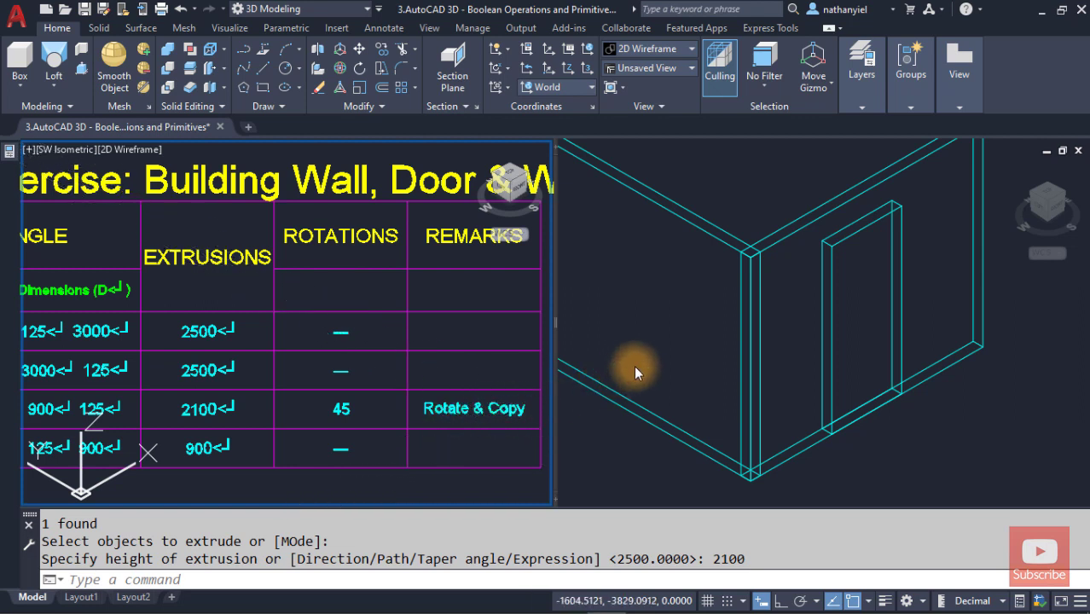
left_click(789, 320)
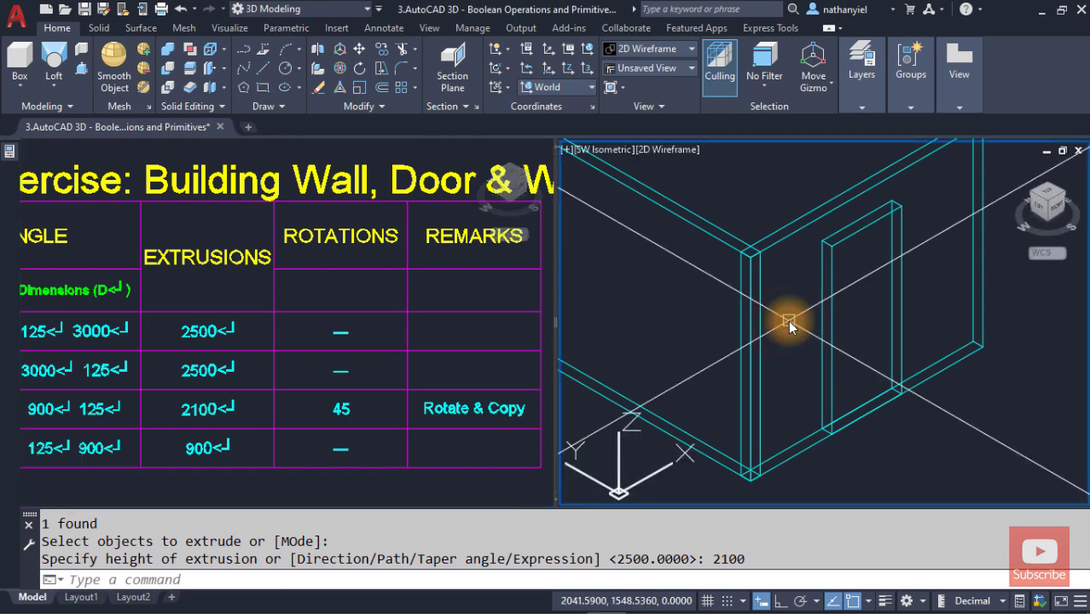
type("RO")
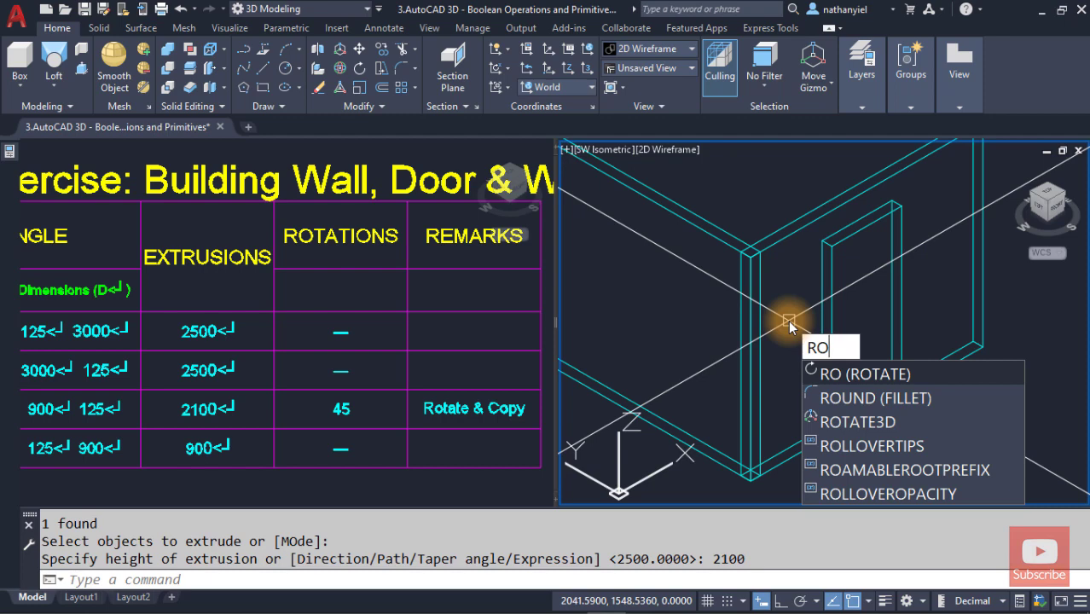
key("Return")
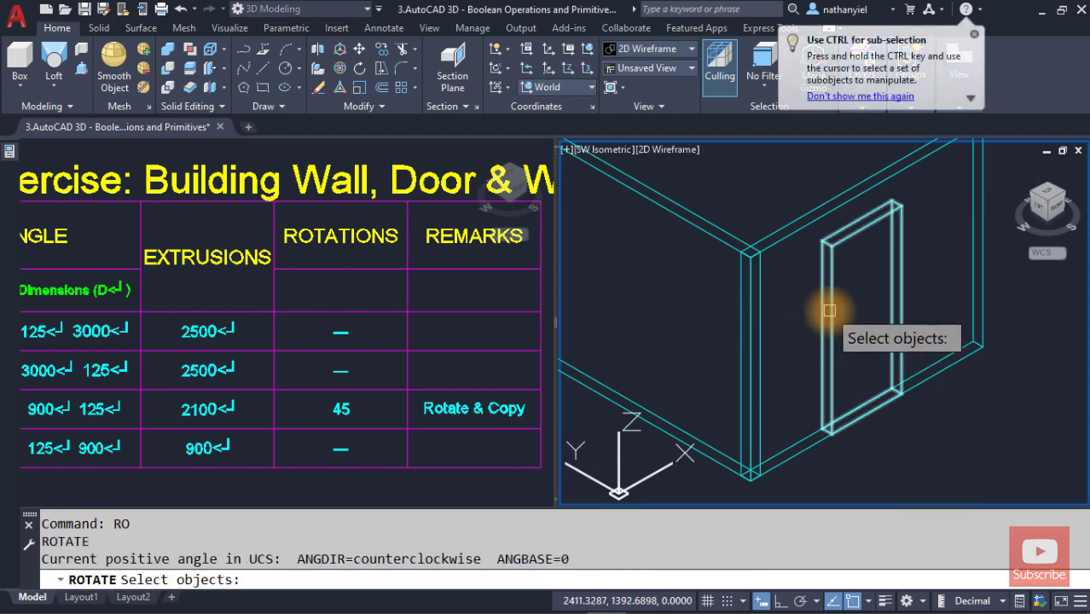
left_click(829, 310)
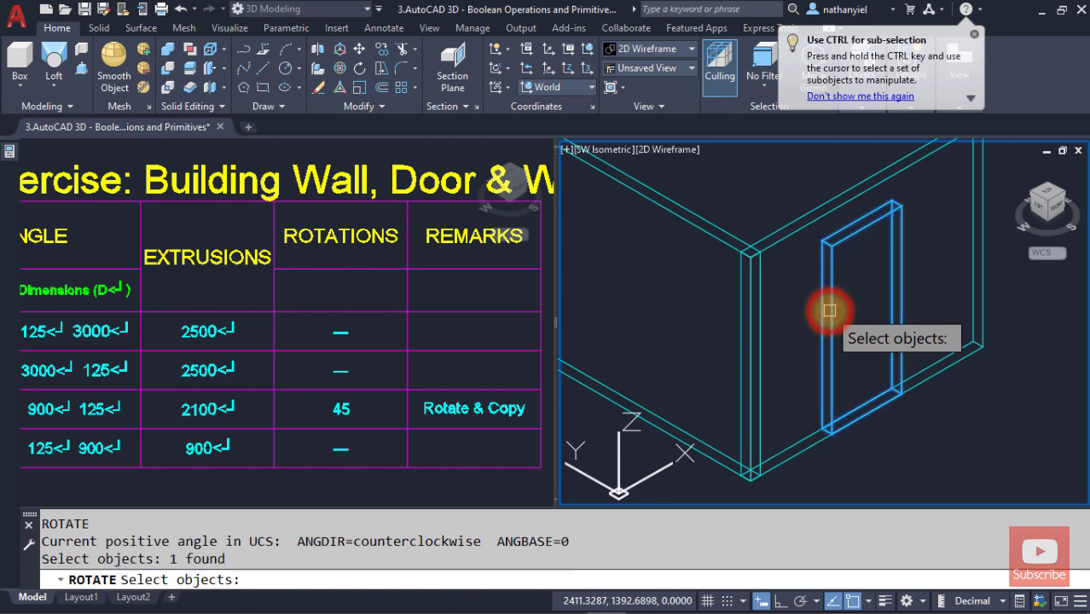
key("Return")
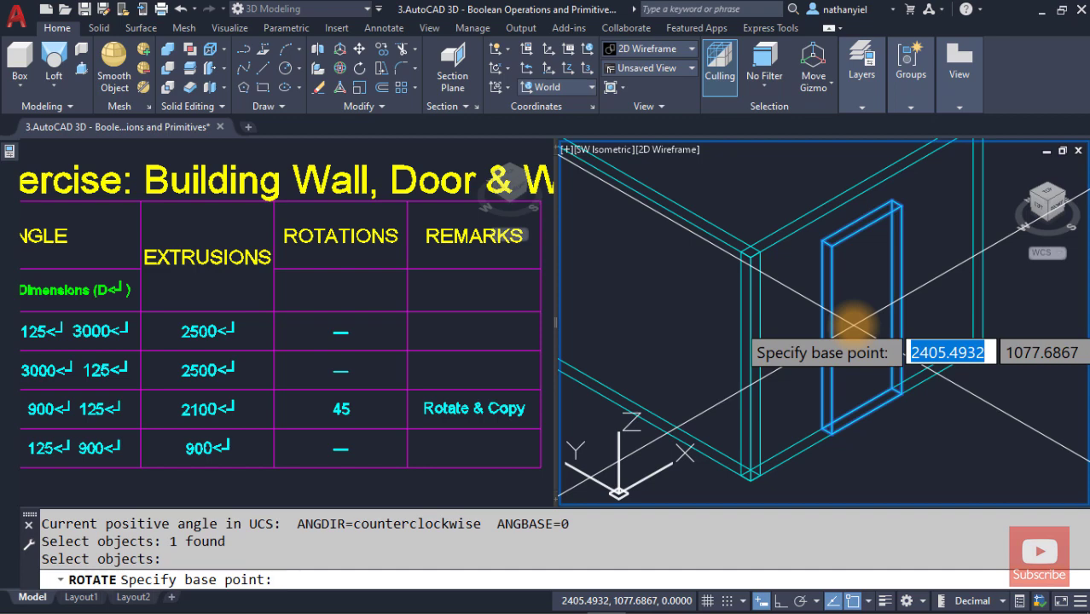
scroll(819, 446, "up", 3)
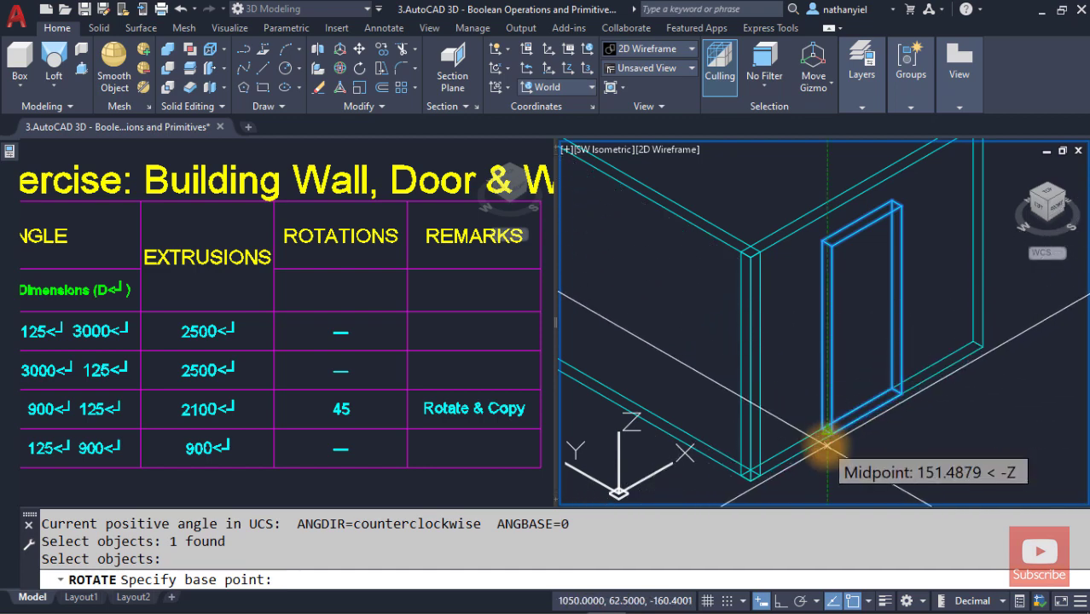
scroll(826, 445, "up", 3)
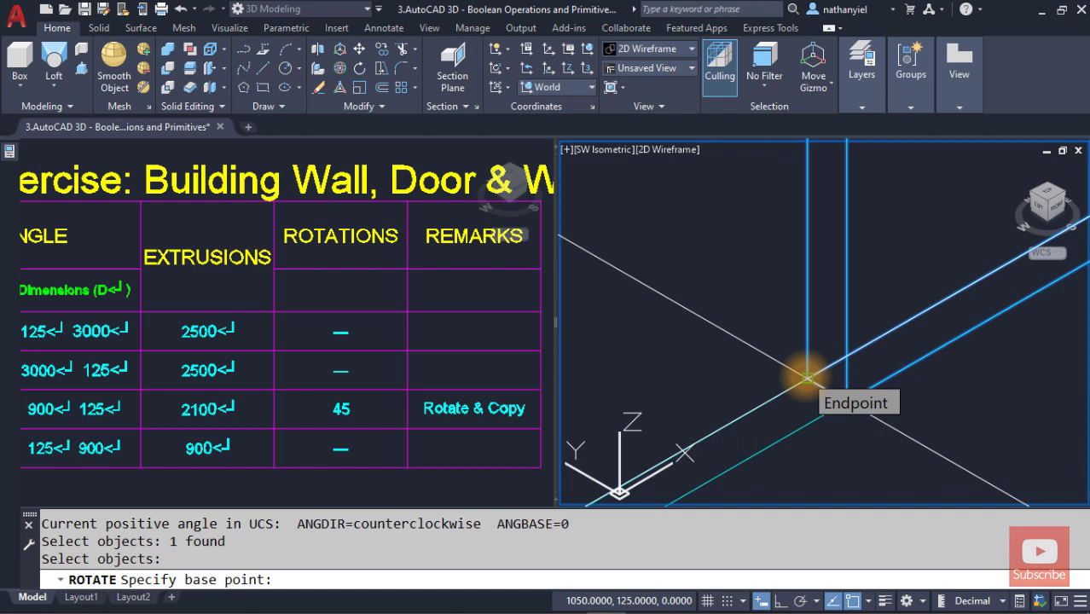
left_click(807, 377)
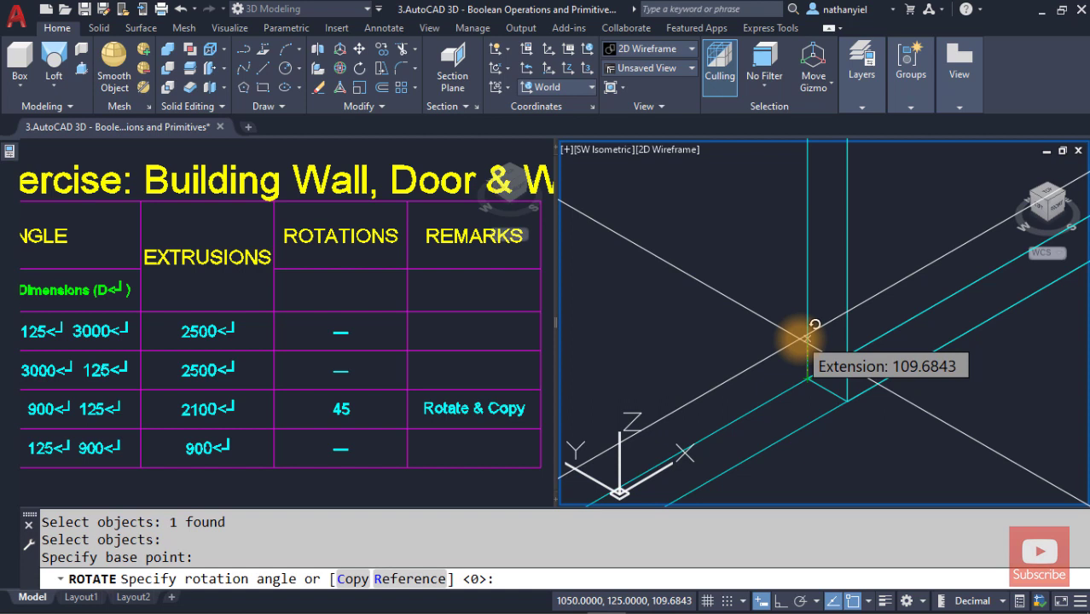
type("C")
key("Return")
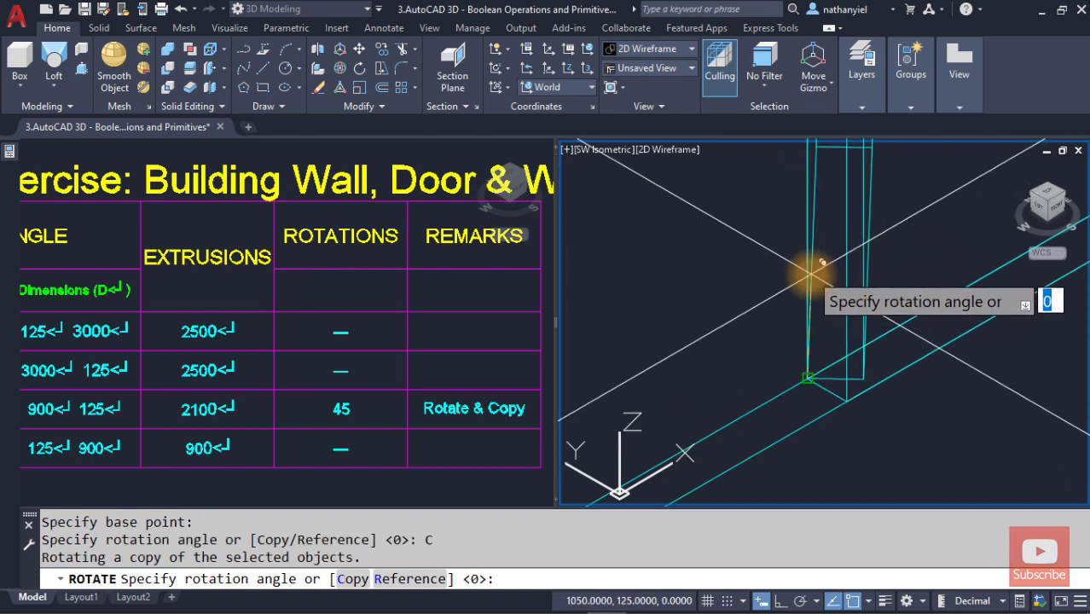
mouse_move(823, 262)
middle_mouse_down()
mouse_move(839, 256)
mouse_move(834, 224)
mouse_move(847, 213)
mouse_move(823, 329)
middle_mouse_up()
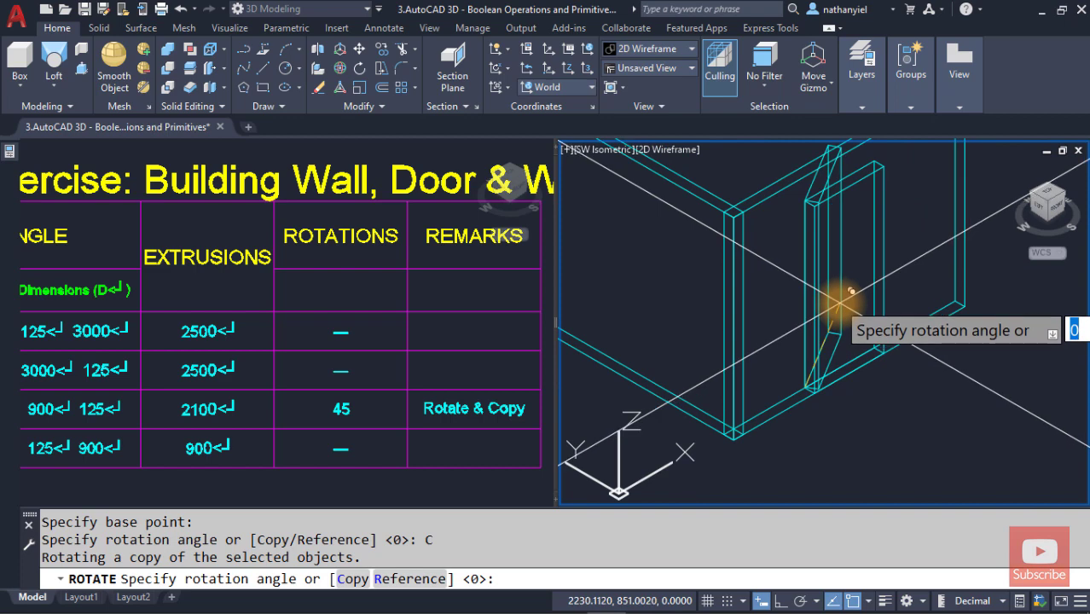
type("45")
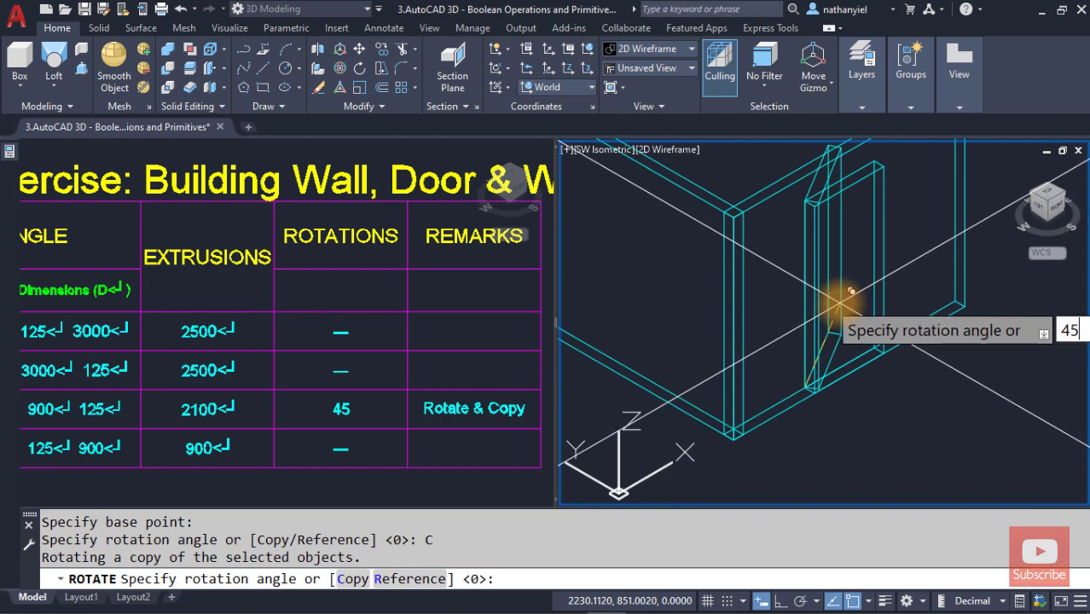
key("Return")
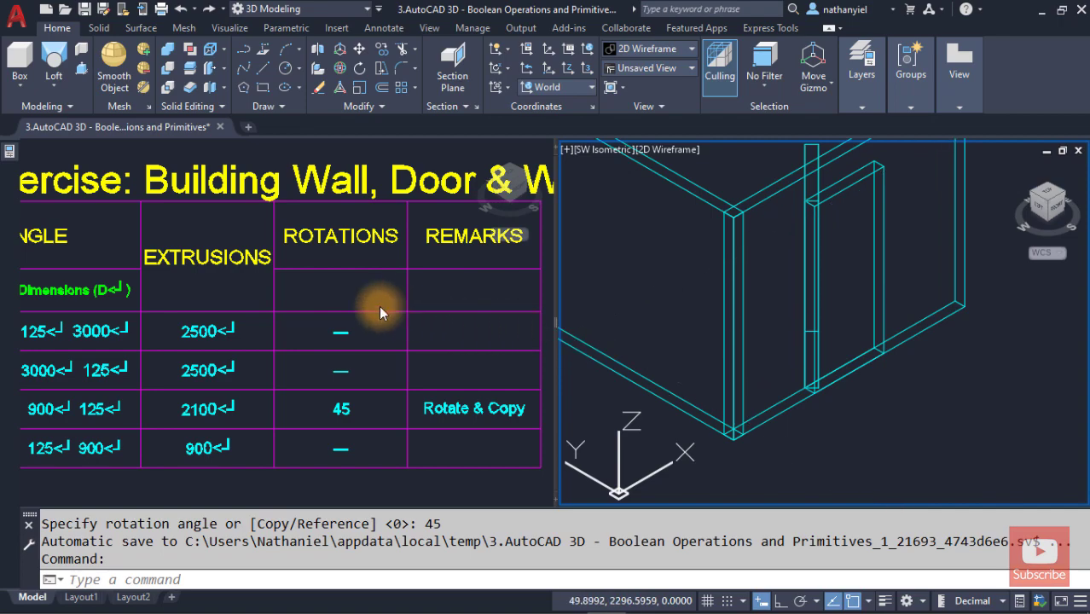
Step: Draw the window rectangle on the Y-direction wall from first corner 0,1050,900 with length 125 and width 900
left_click(294, 296)
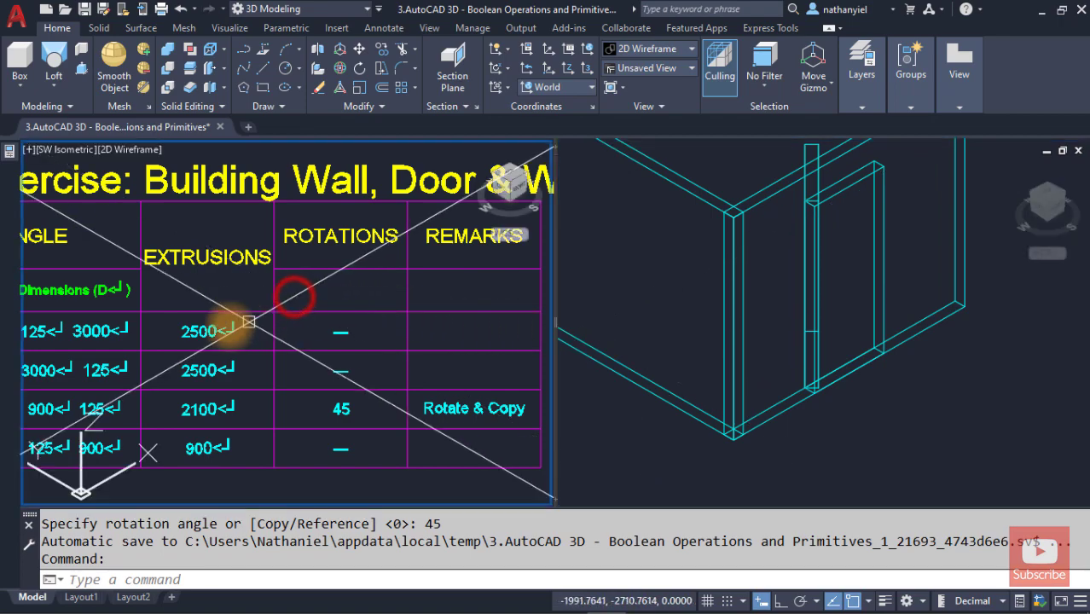
middle_click_drag(126, 350, 390, 357)
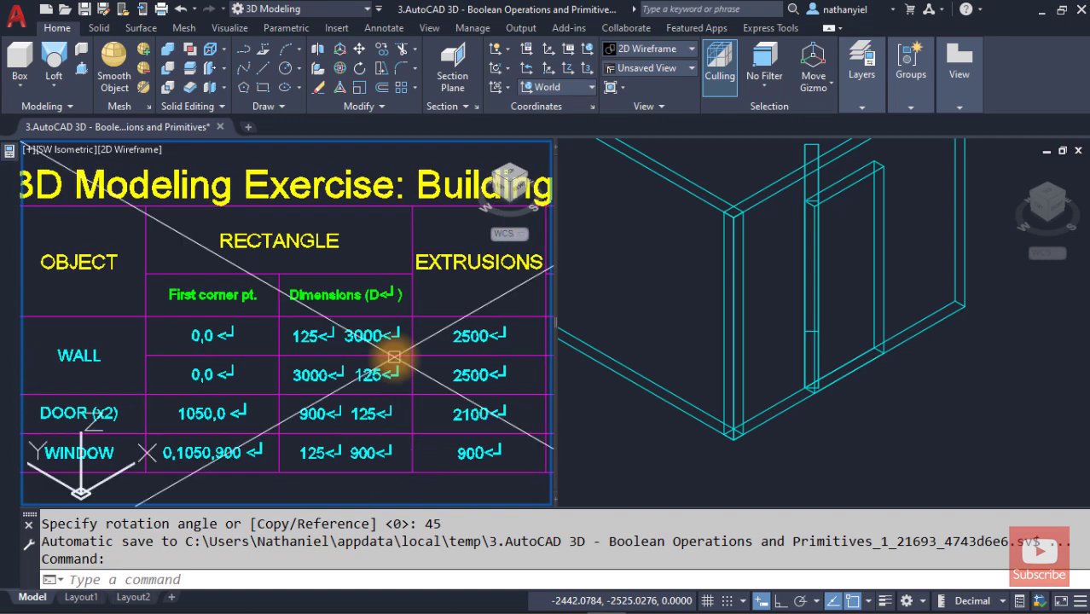
left_click(640, 318)
middle_click_drag(640, 318, 748, 371)
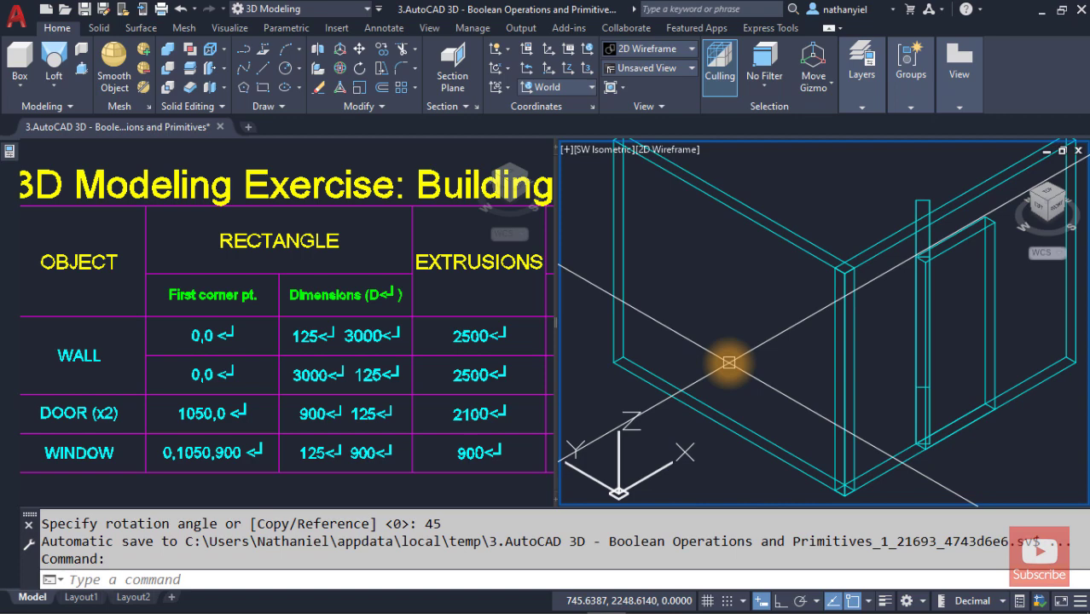
type("REC")
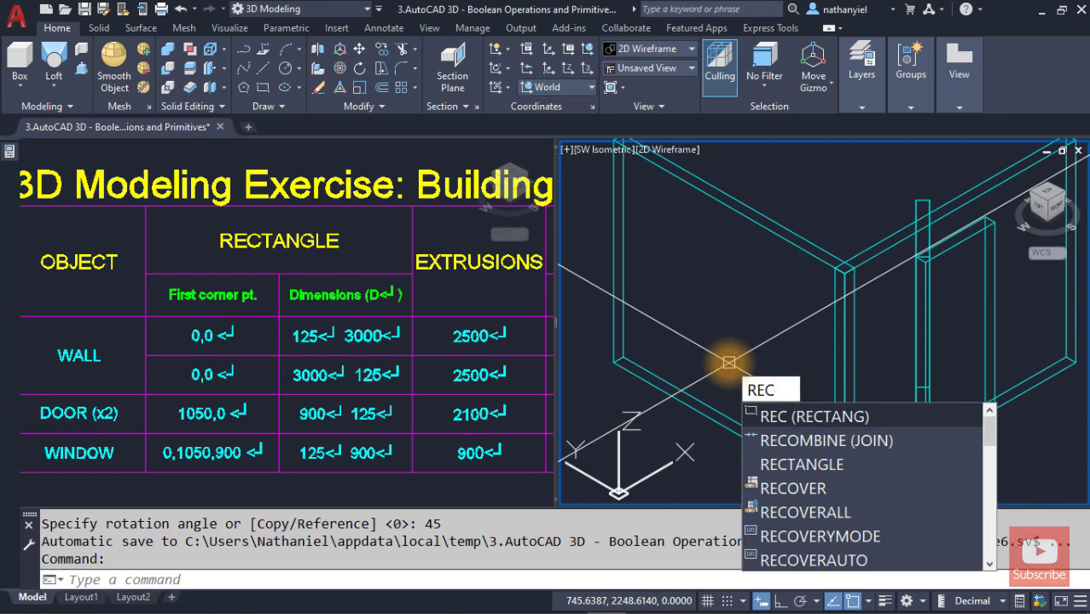
key("Return")
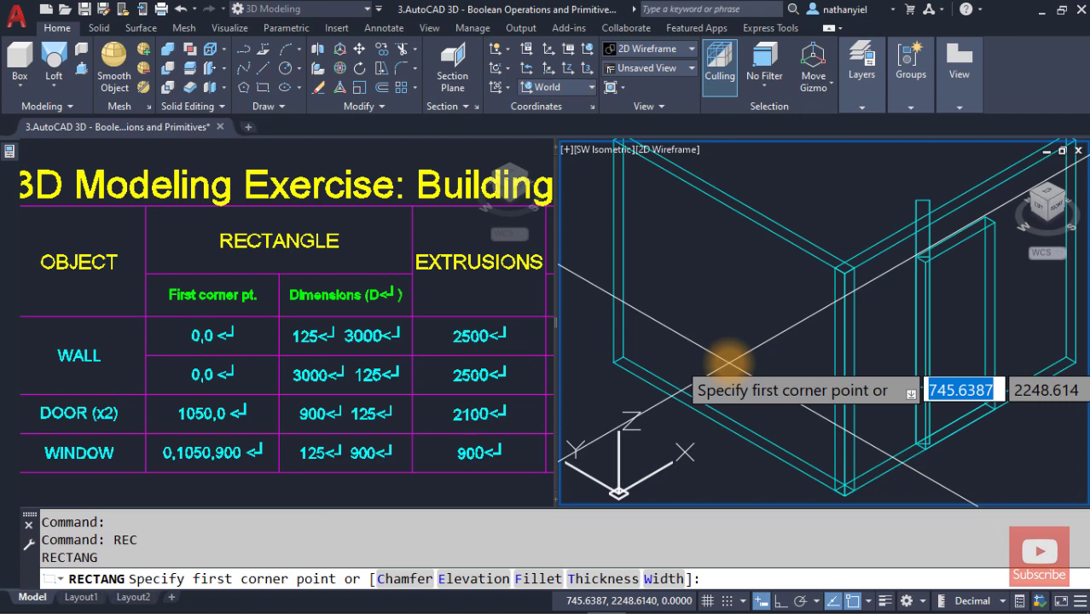
type("0")
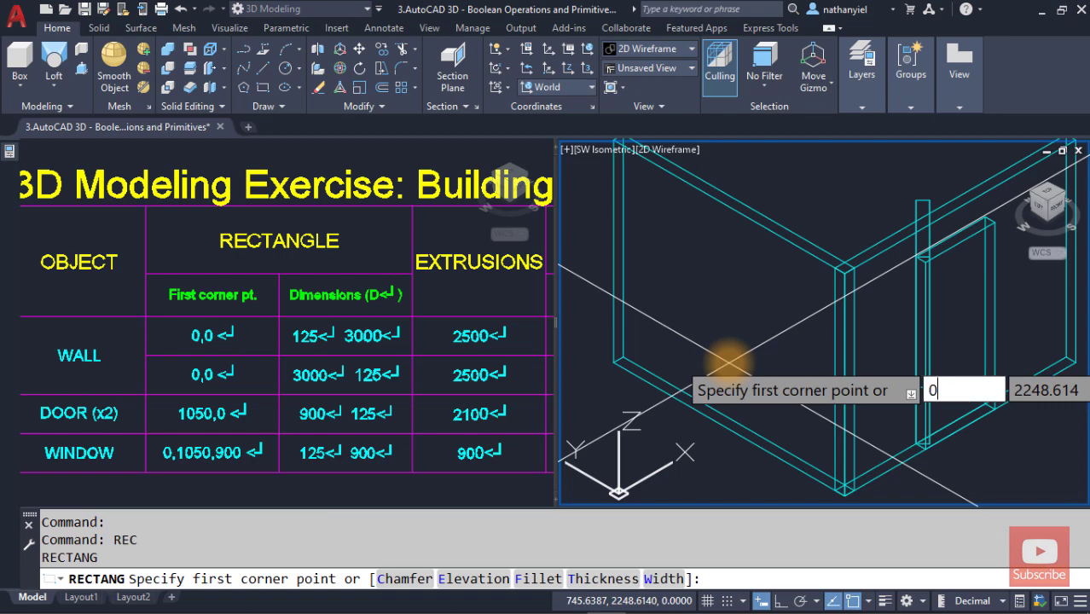
key("Tab")
type("1050")
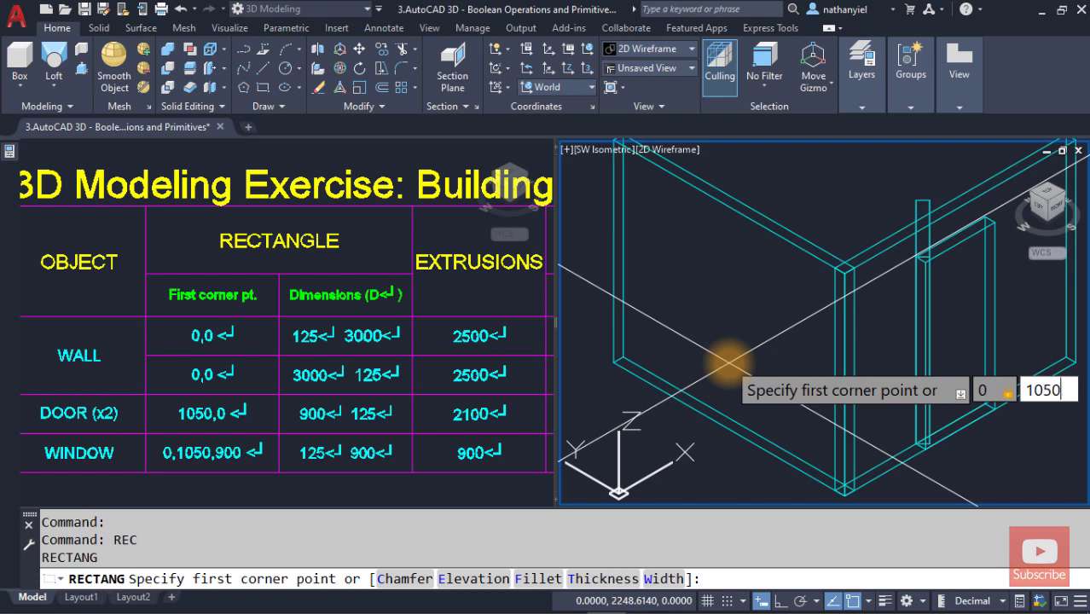
key("Tab")
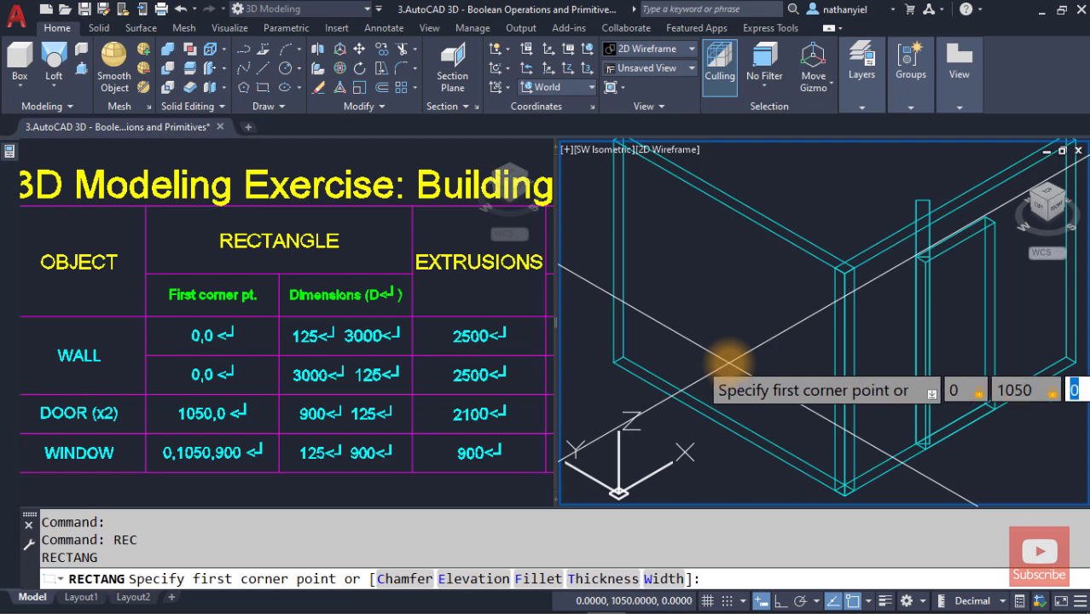
type("900")
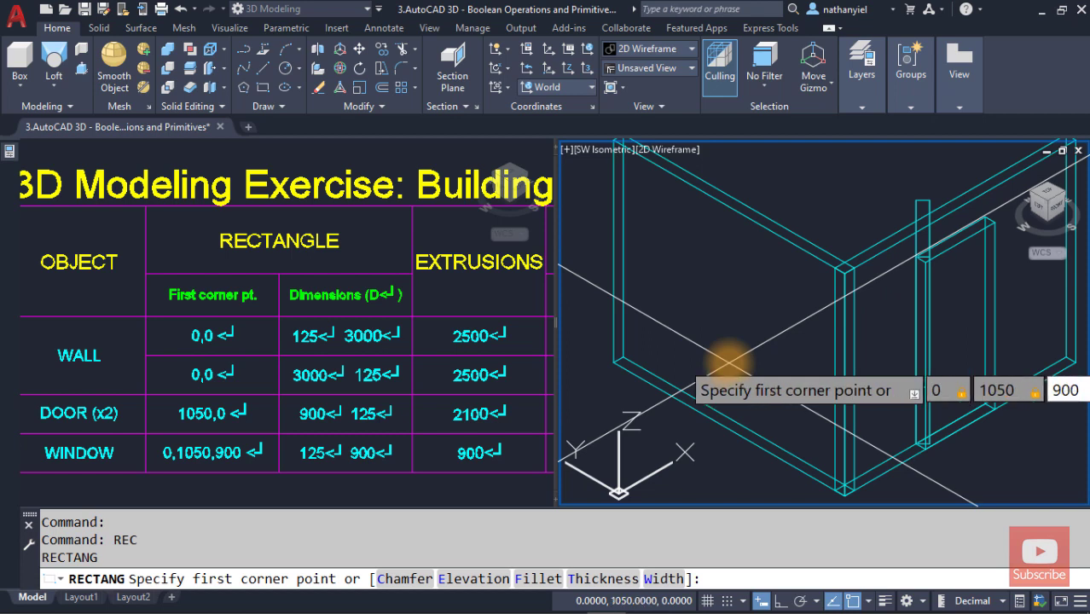
key("Return")
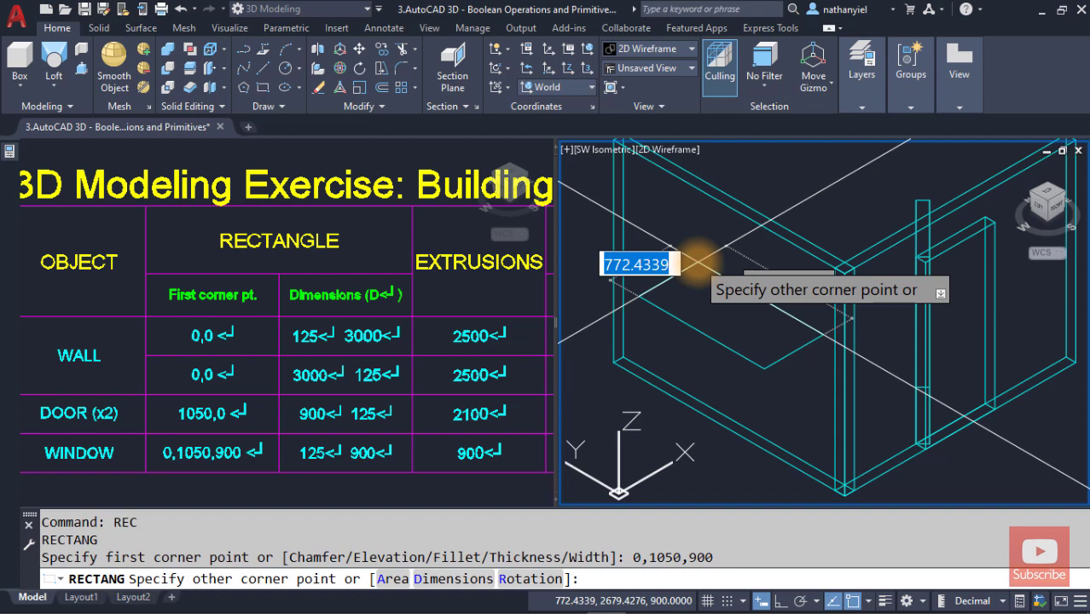
type("125")
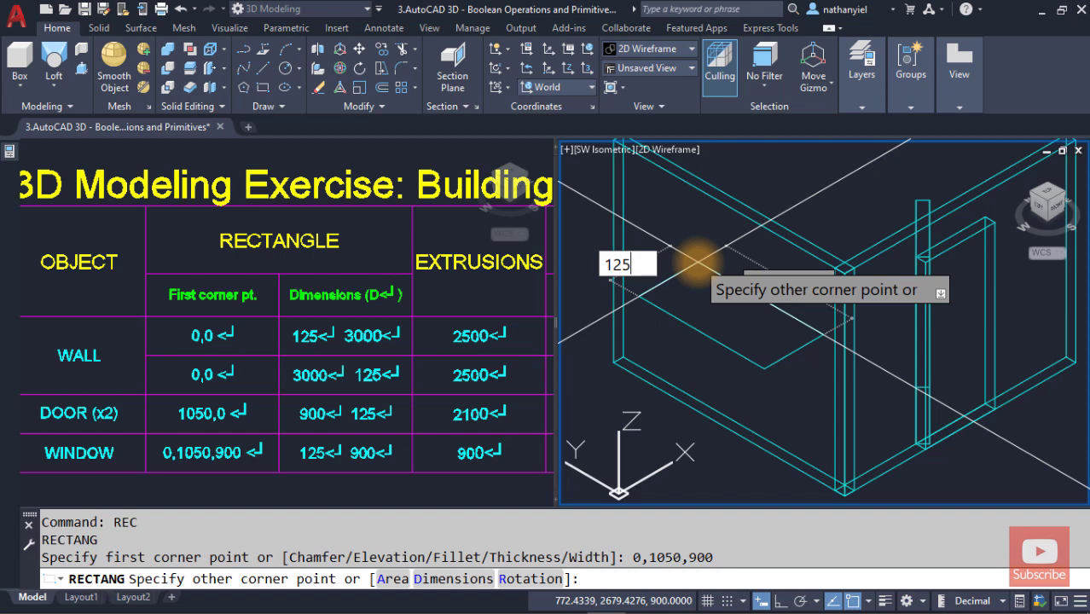
key("Tab")
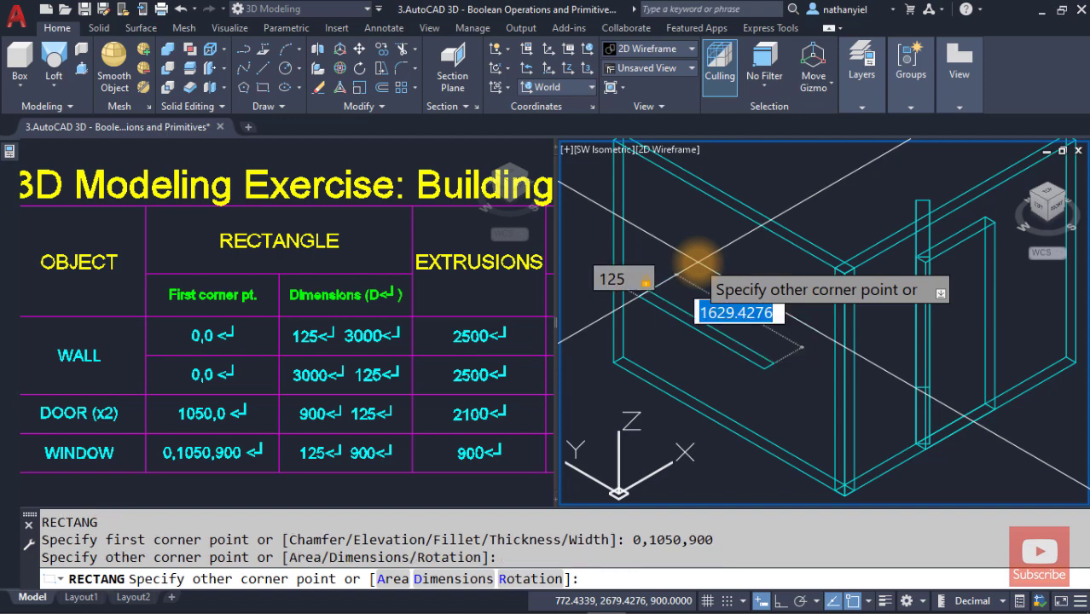
type("900")
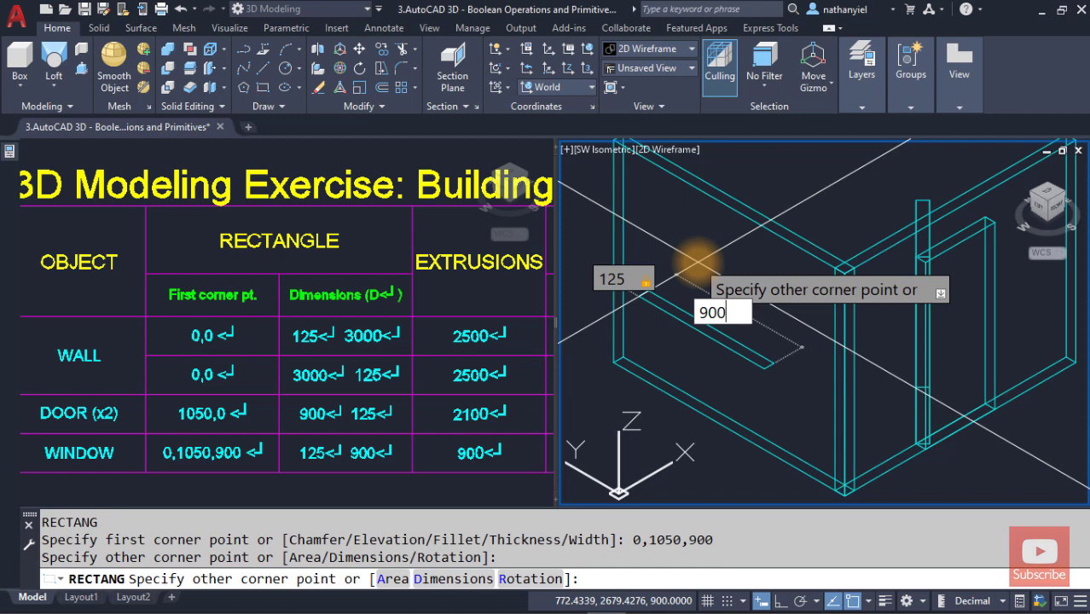
key("Return")
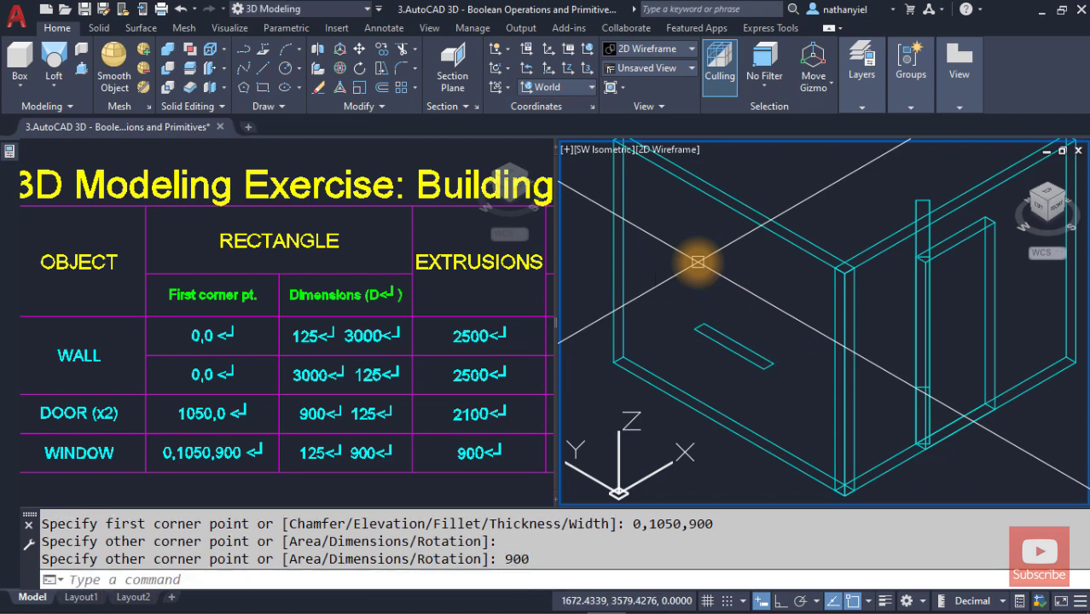
Step: Extrude the window rectangle to a height of 900
type("EXT")
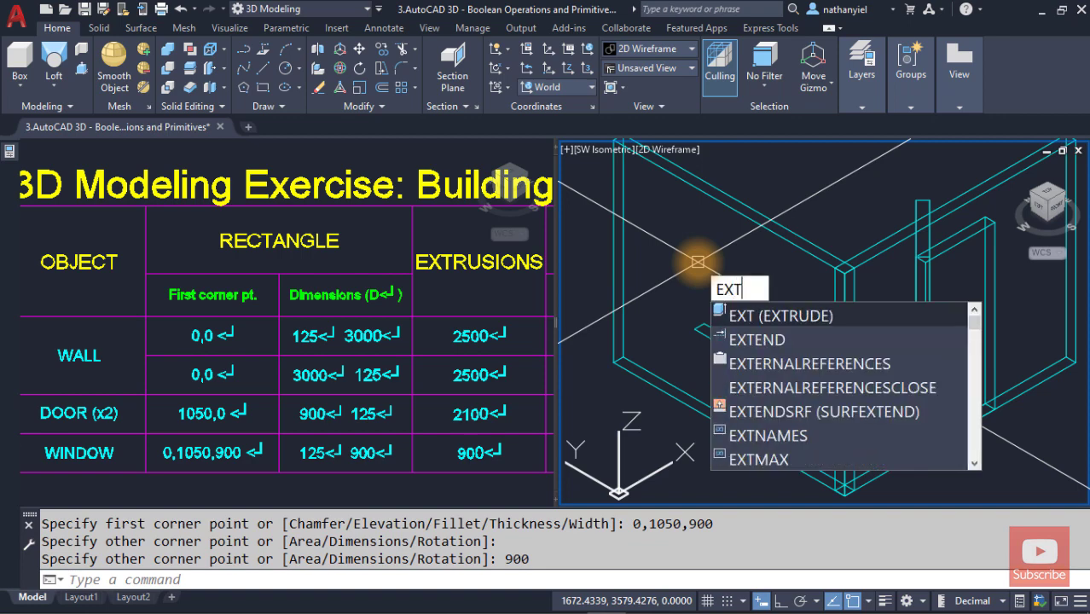
key("Return")
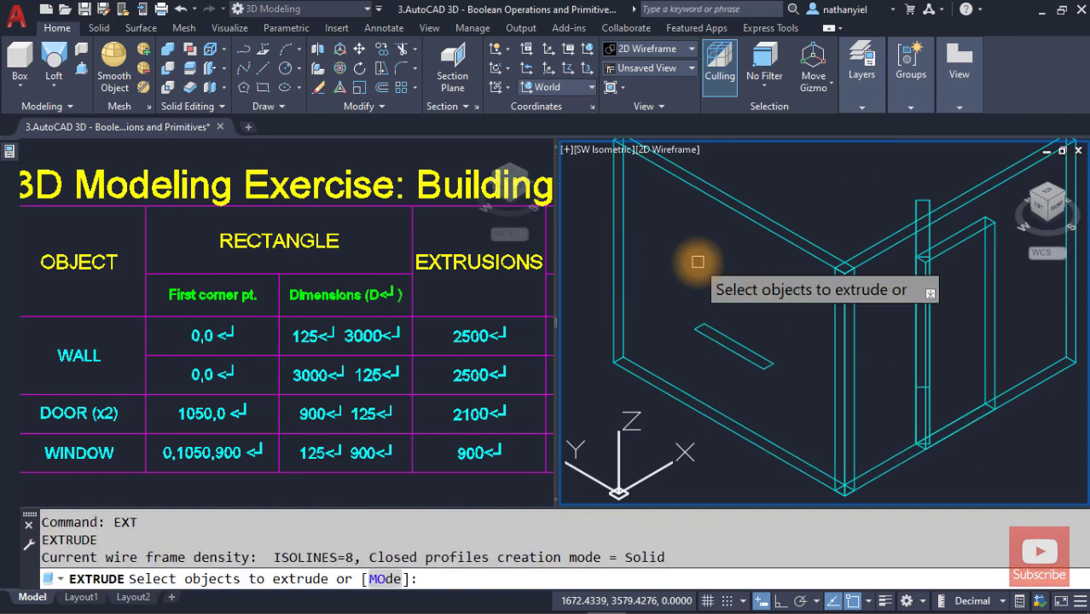
left_click(749, 342)
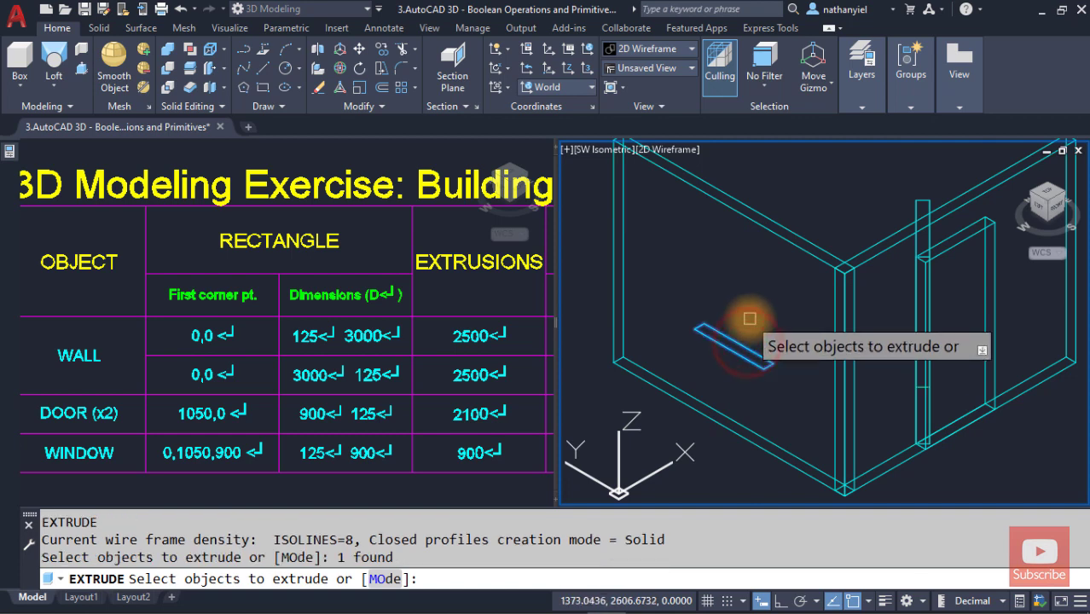
key("Return")
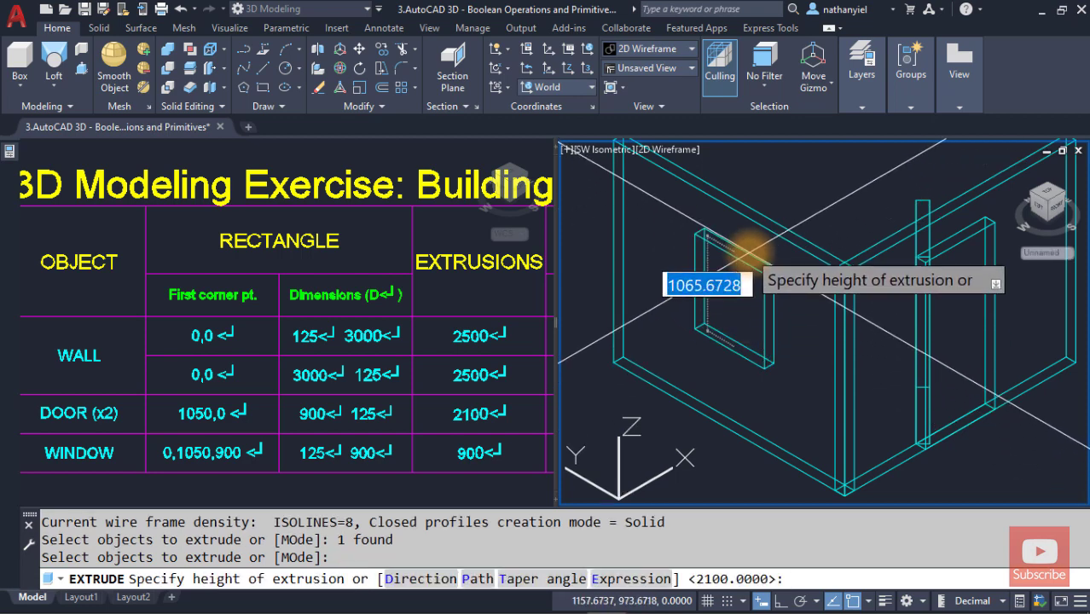
type("900")
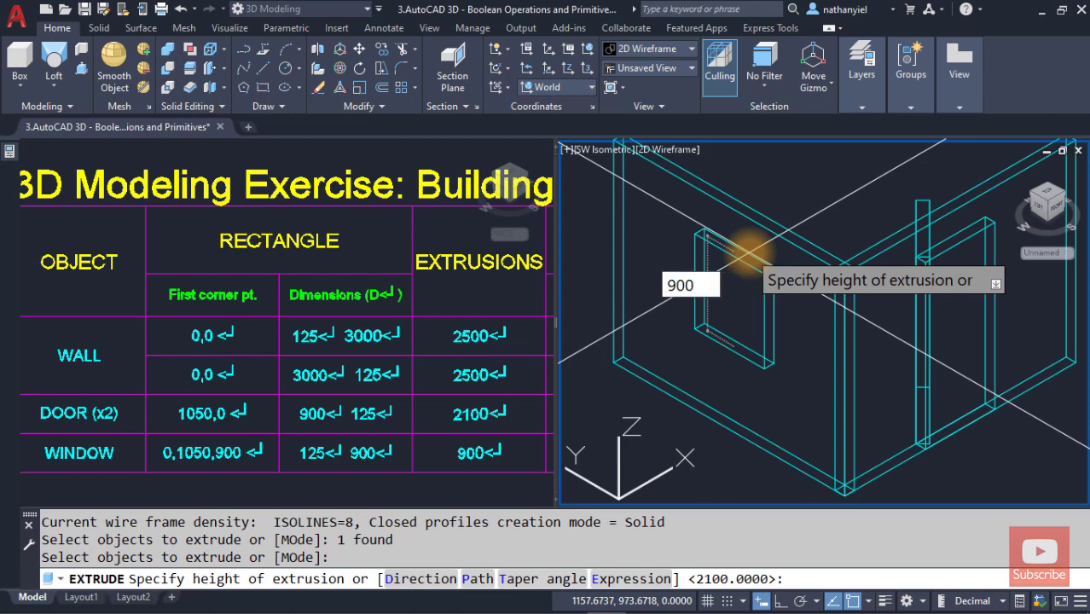
key("Return")
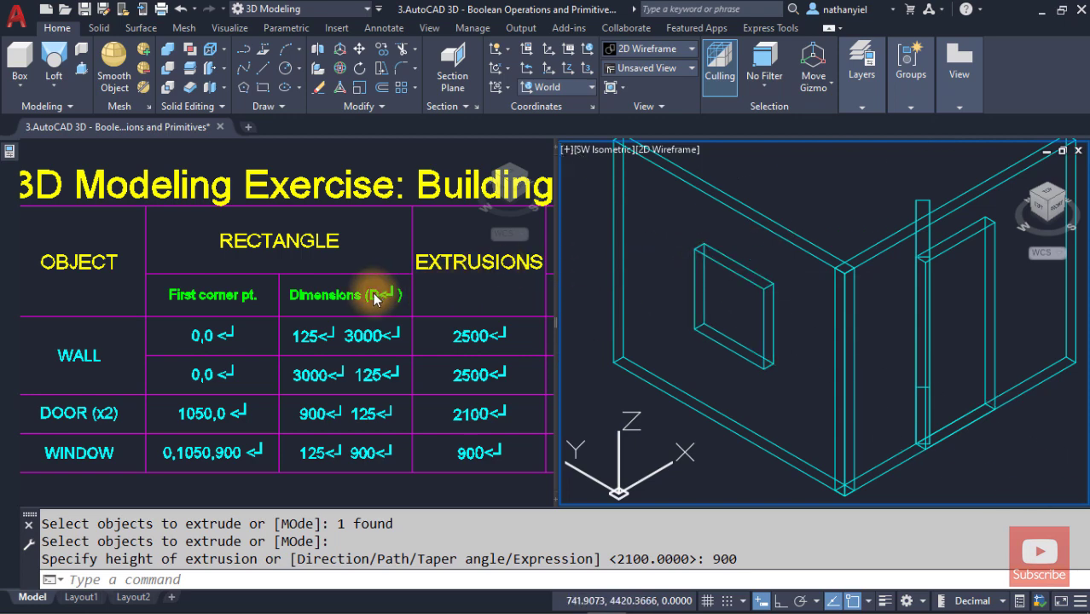
Step: Show the complete wall, door and window model in the Conceptual visual style in the viewport that displays the exercise table
left_click(311, 298)
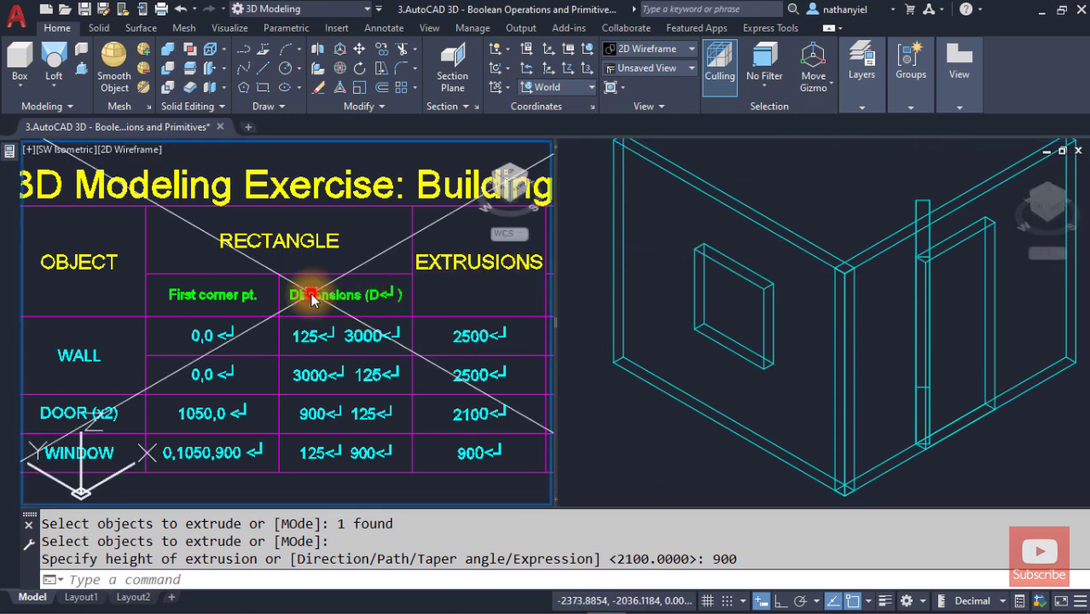
scroll(310, 293, "down", 2)
scroll(310, 293, "down", 2)
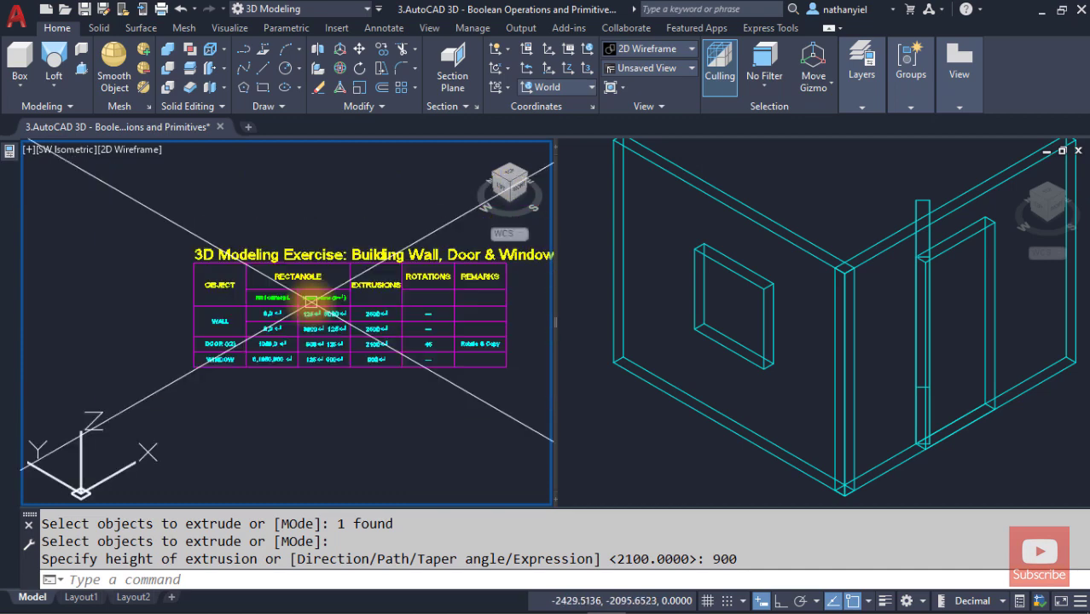
scroll(312, 300, "down", 2)
middle_click_drag(300, 251, 274, 477)
scroll(267, 416, "up", 2)
scroll(290, 322, "up", 3)
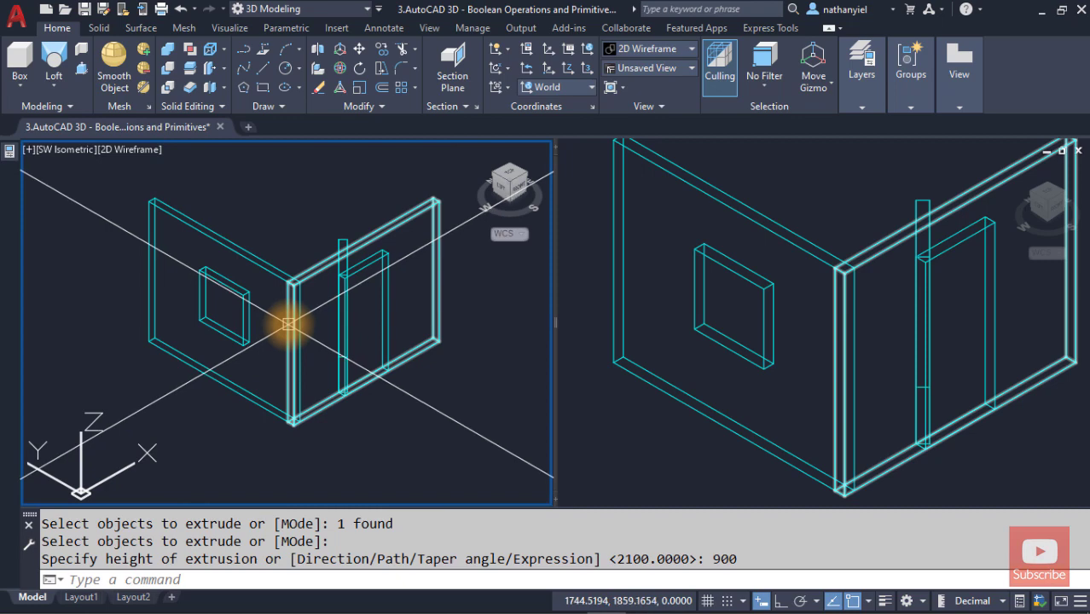
middle_click_drag(293, 321, 274, 346)
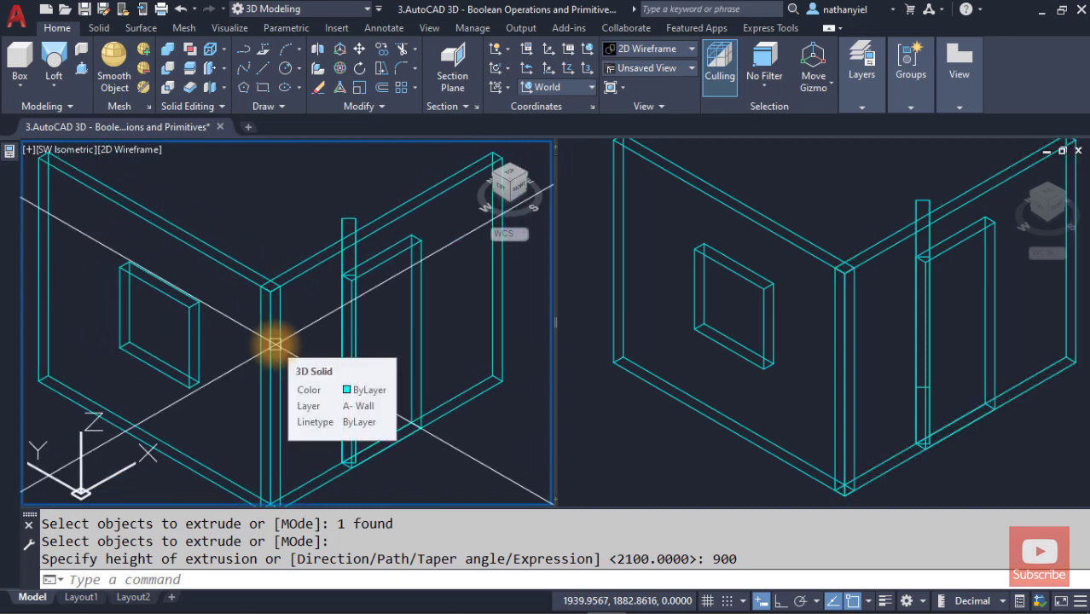
type("z")
key("Return")
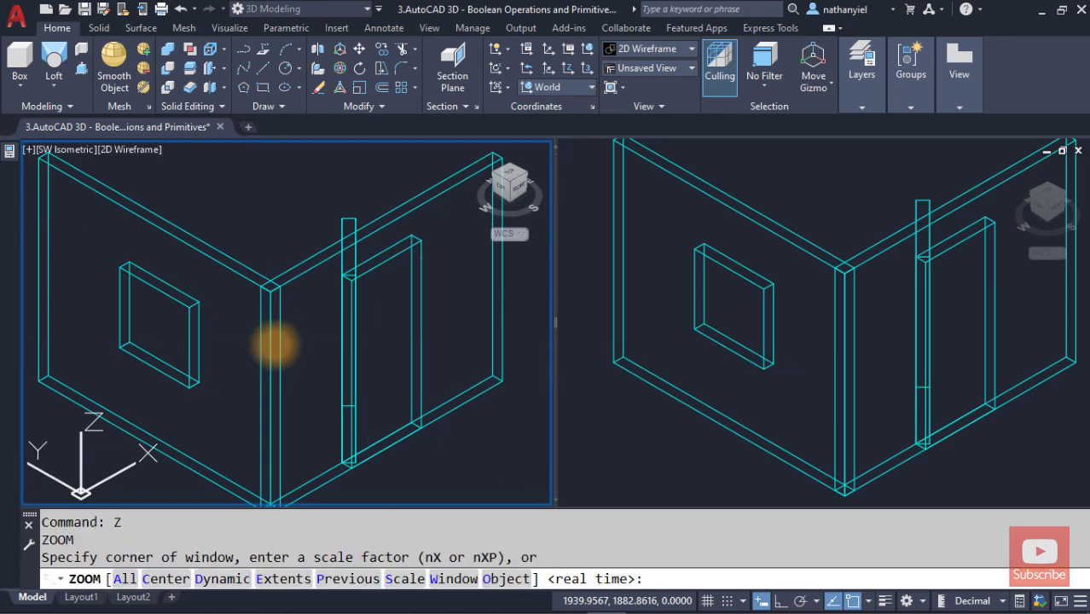
key("Return")
left_click_drag(184, 265, 256, 309)
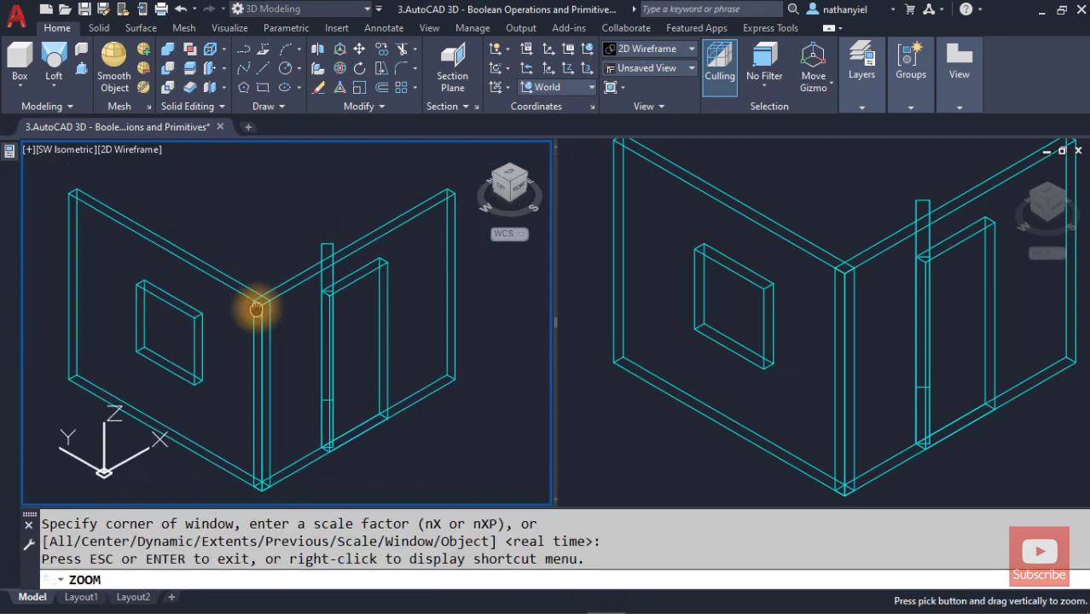
key("Escape")
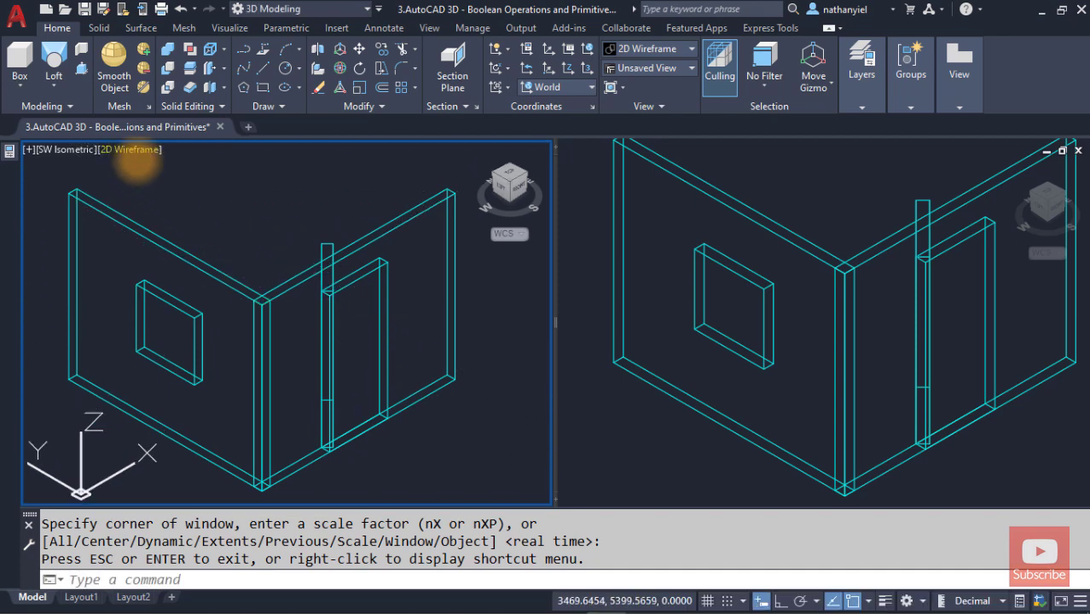
left_click(133, 150)
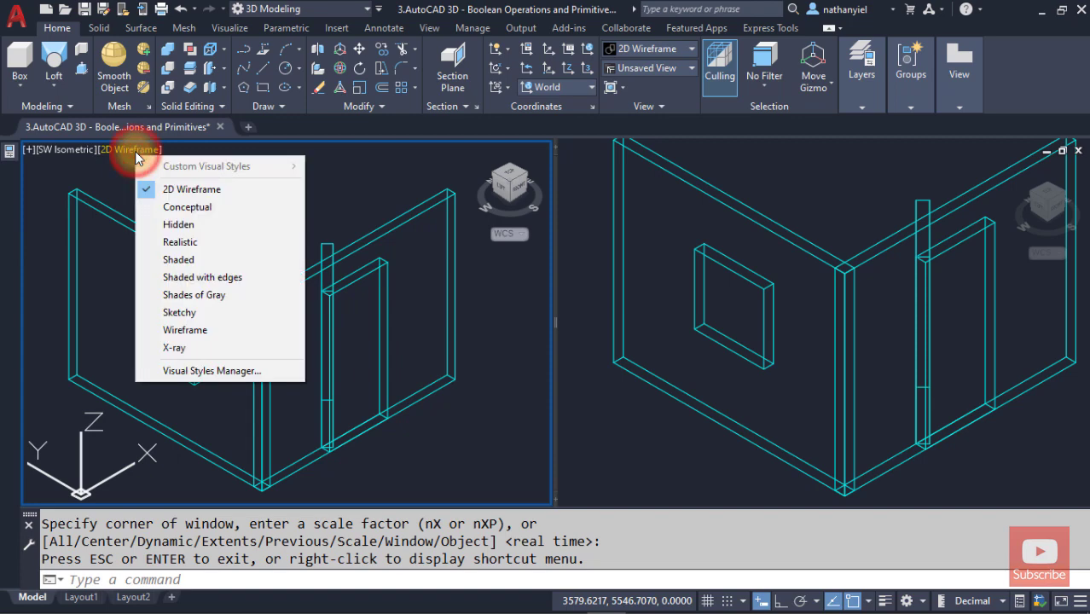
left_click(176, 209)
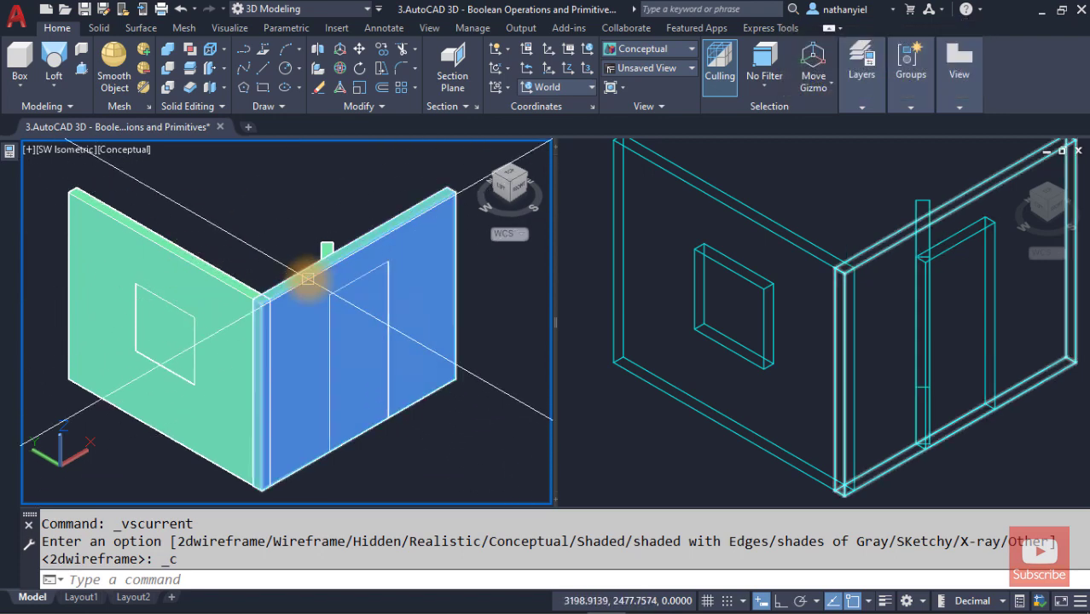
mouse_move(308, 279)
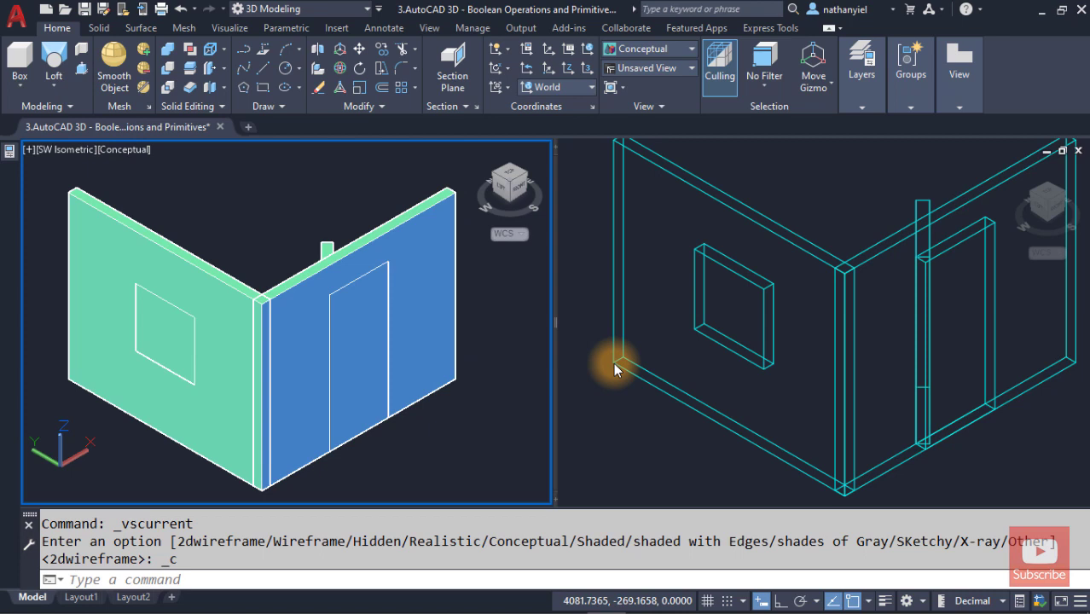
mouse_move(305, 329)
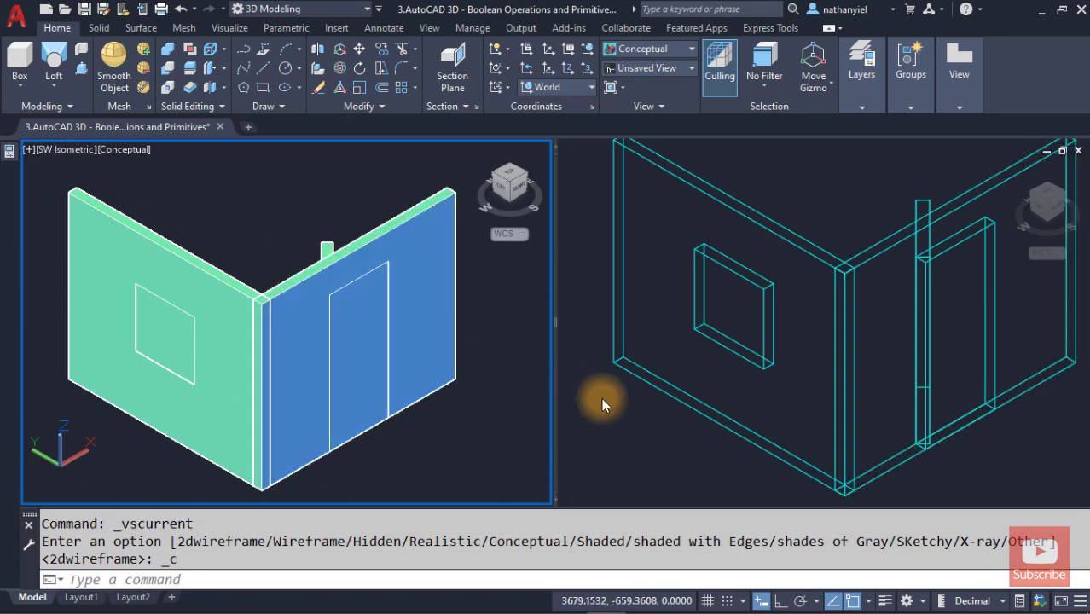
Step: Join the X-direction and Y-direction walls into one solid with Union
left_click(809, 357)
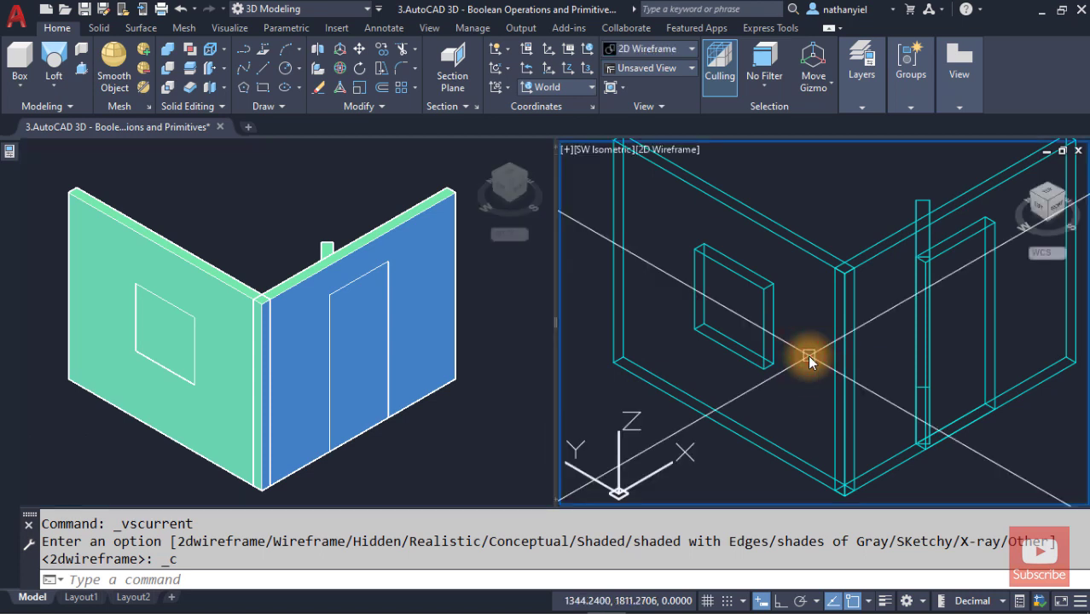
type("UNI")
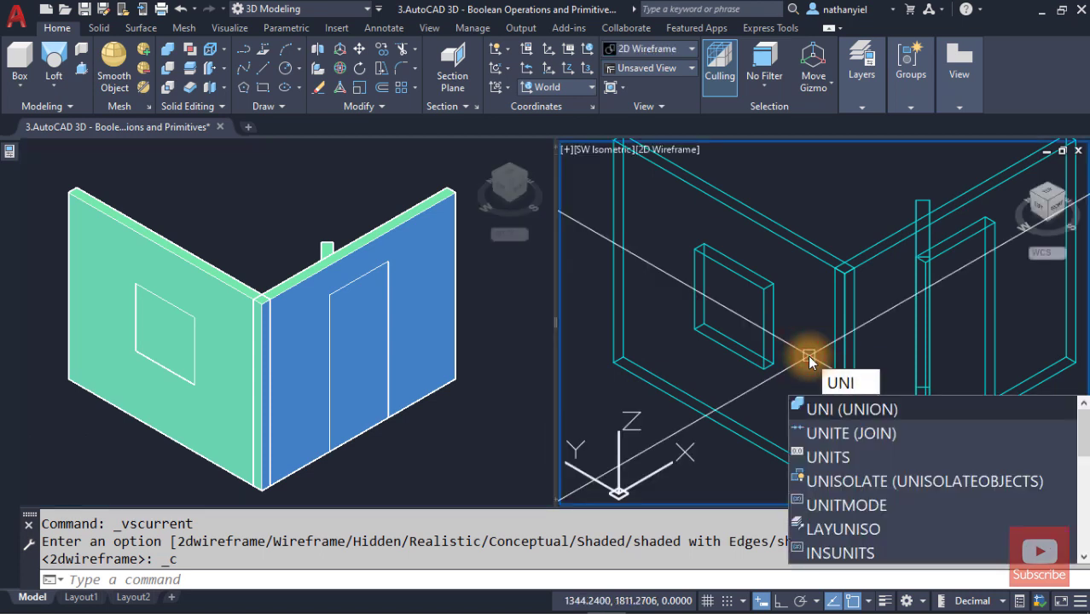
key("Return")
left_click(797, 250)
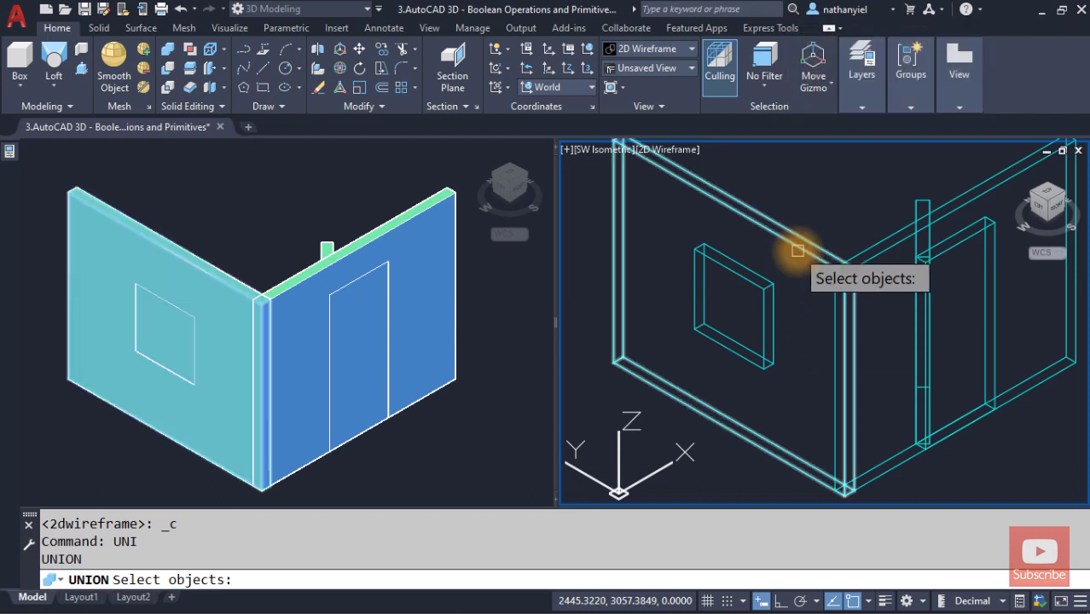
left_click(797, 250)
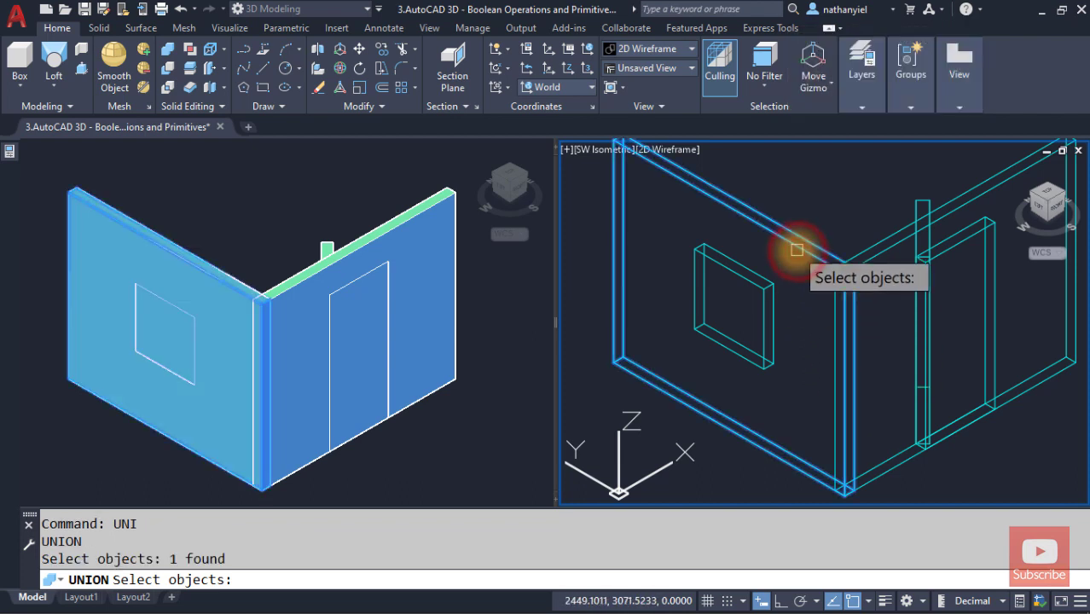
left_click(890, 232)
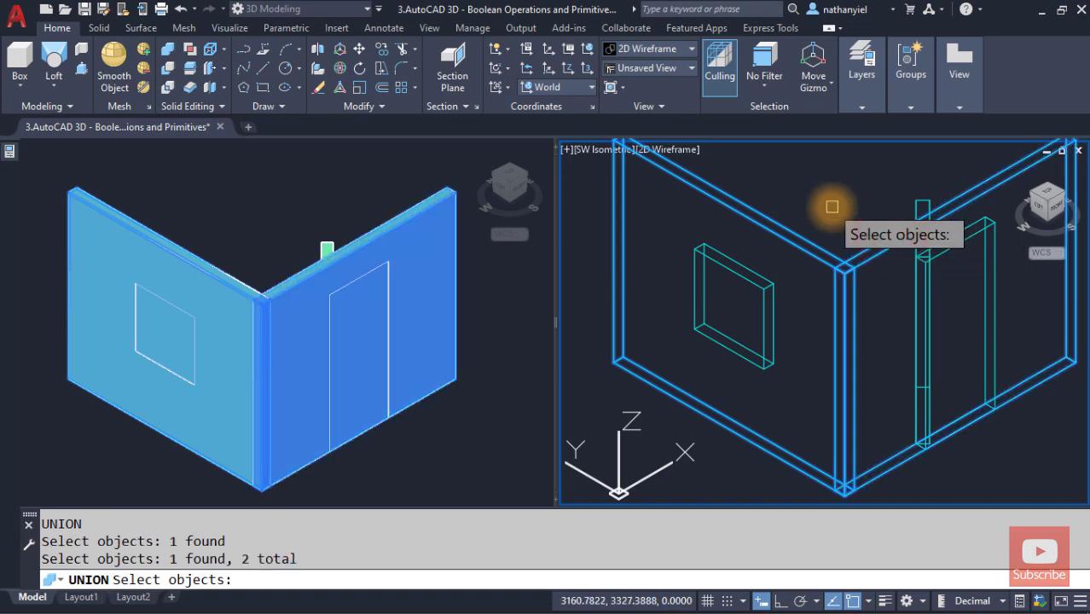
key("Return")
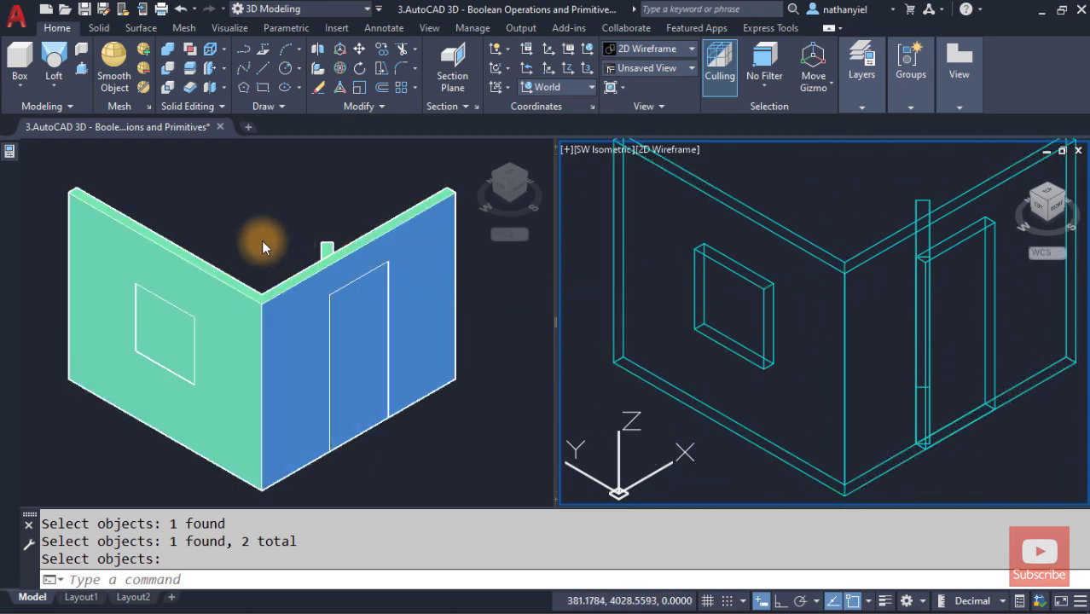
left_click(259, 224)
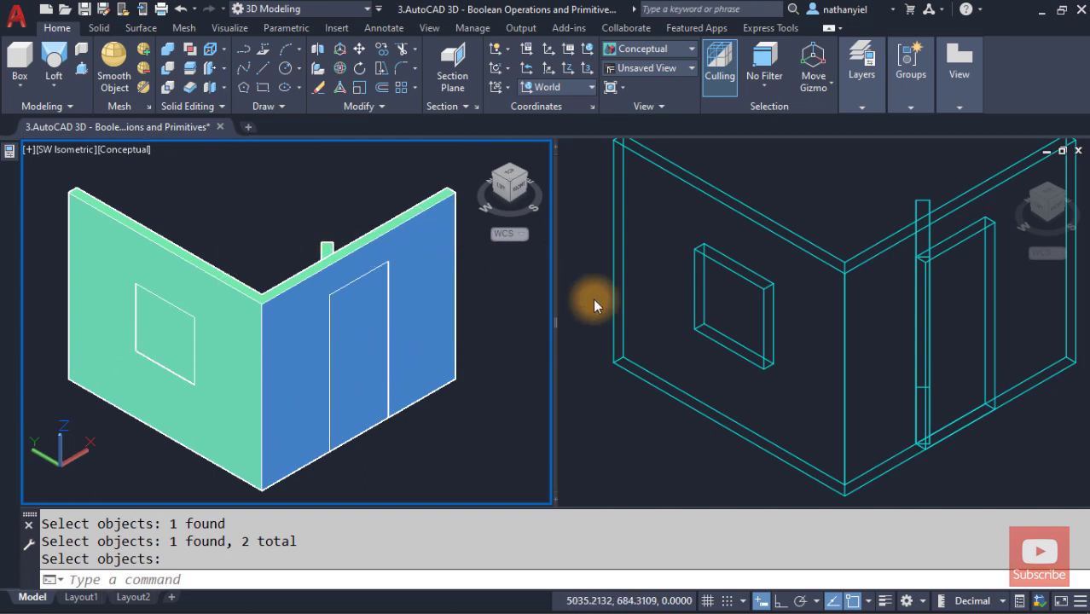
Step: Subtract the window solid and the unrotated door solid from the joined walls to cut both openings
left_click(822, 226)
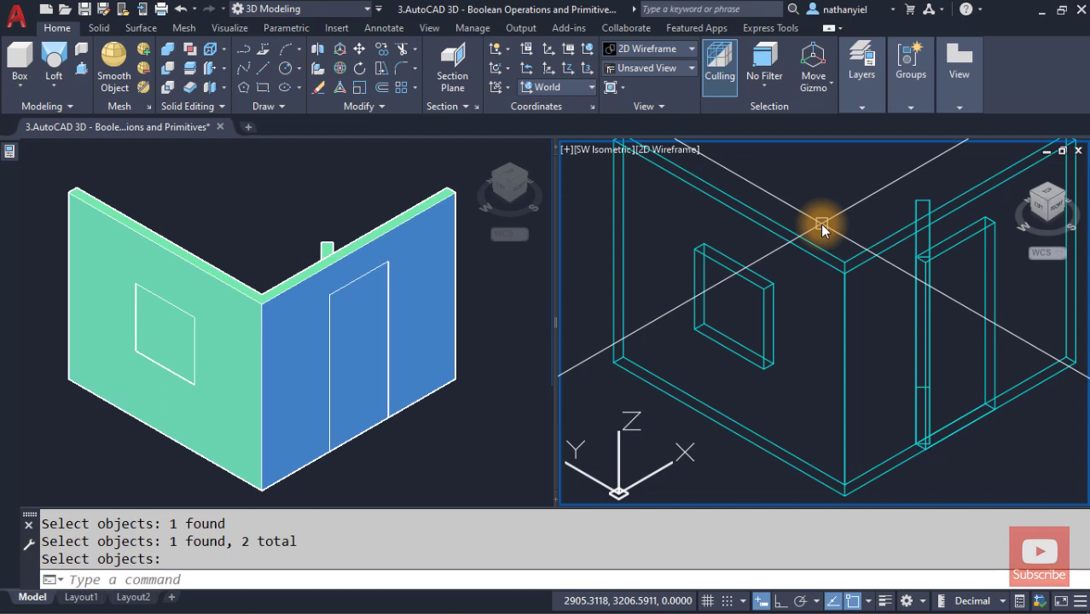
type("SU")
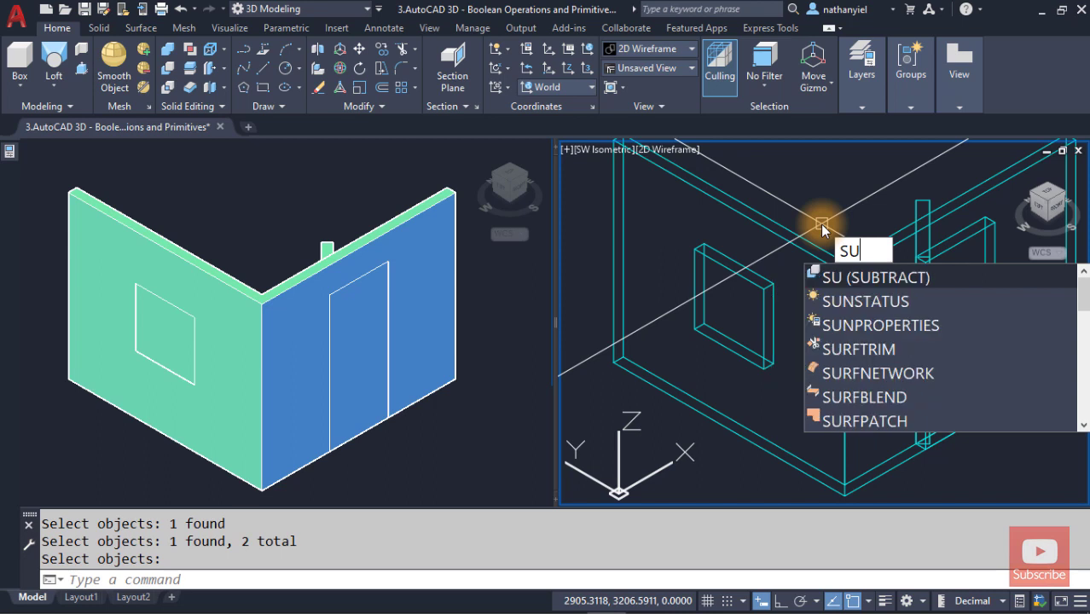
key("Return")
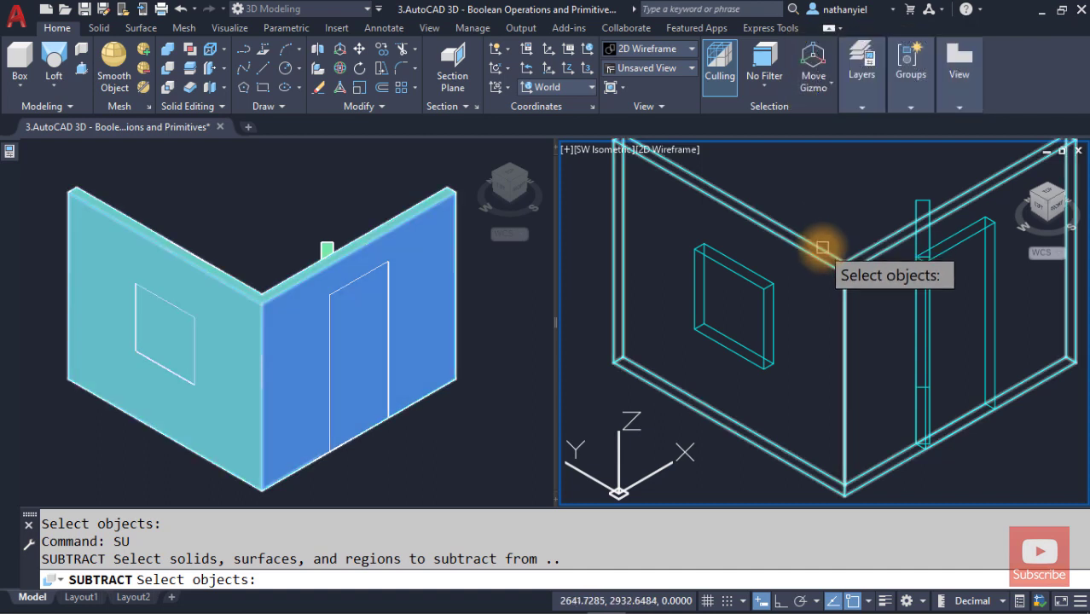
left_click(822, 248)
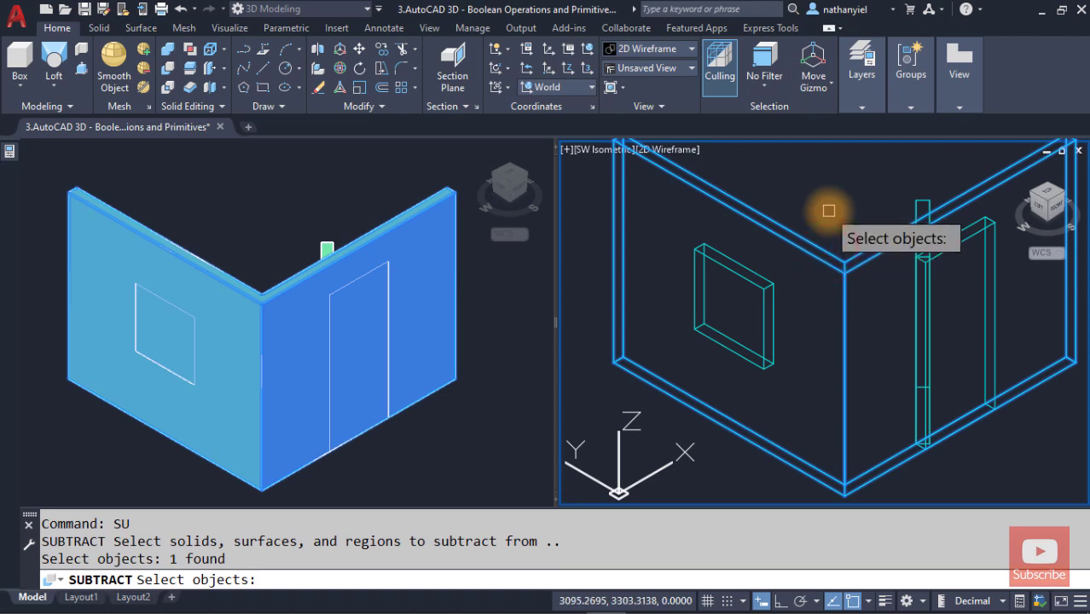
key("Return")
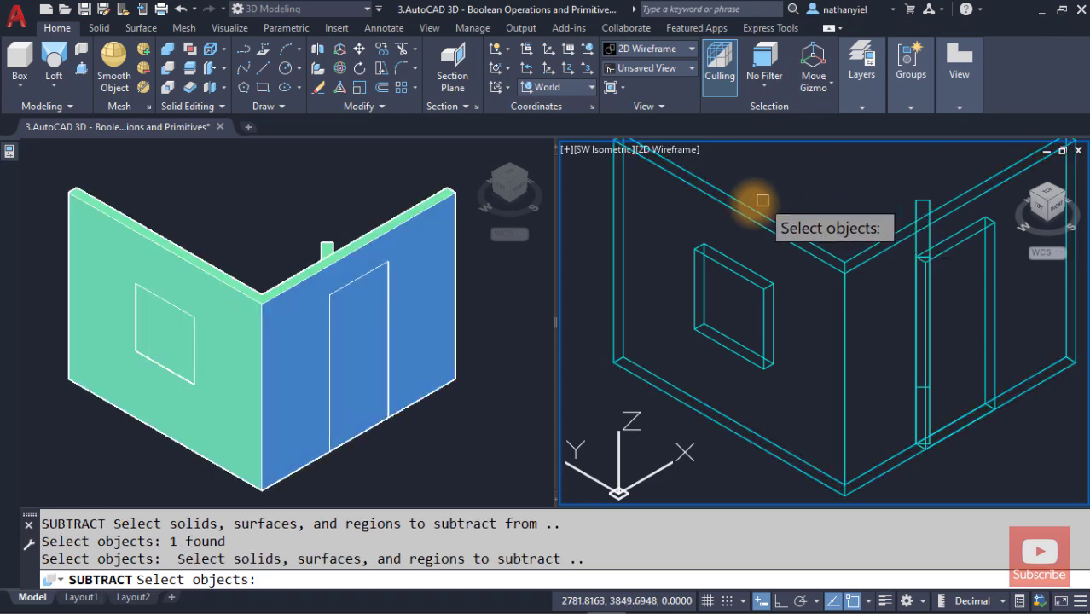
left_click(727, 260)
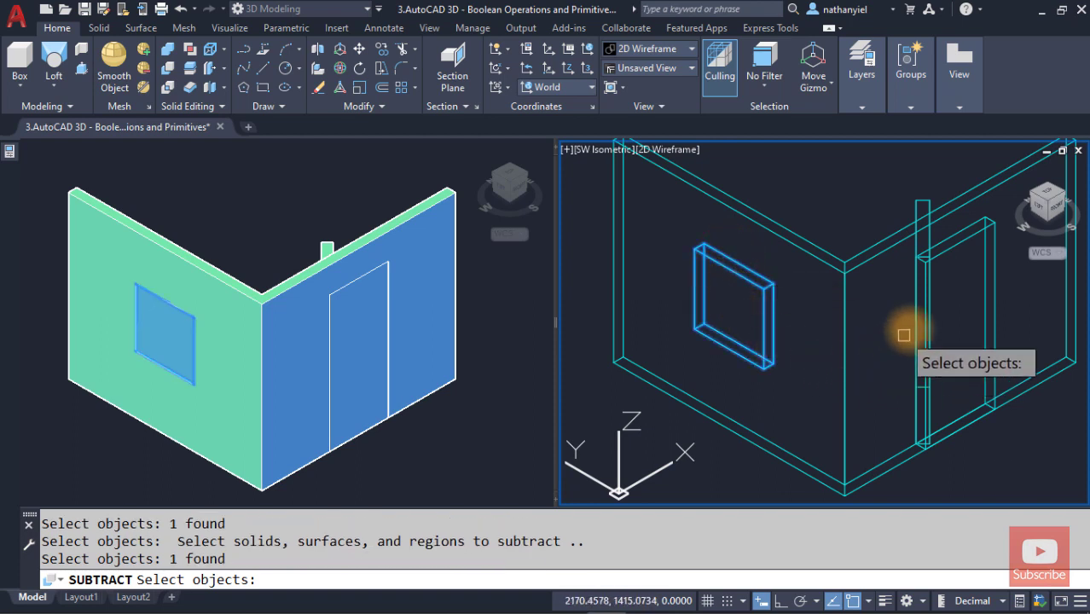
left_click(956, 243)
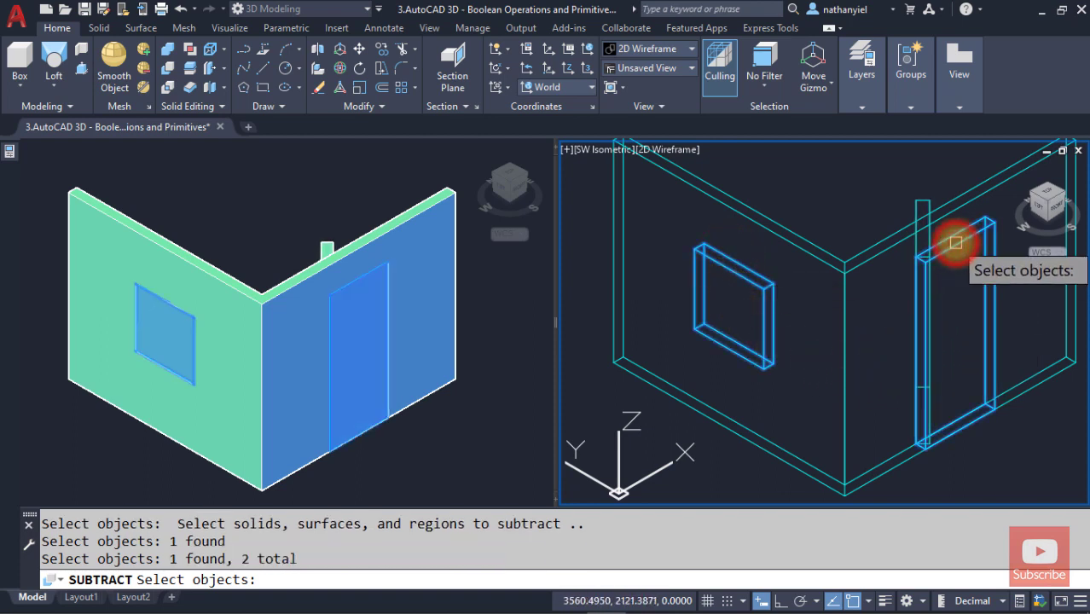
key("Return")
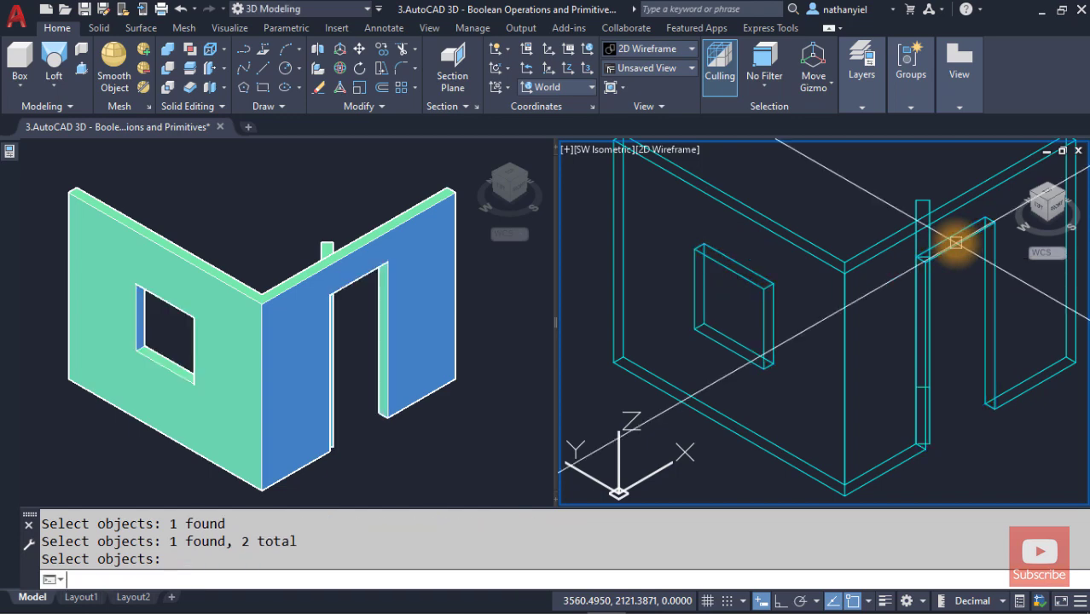
key("Return")
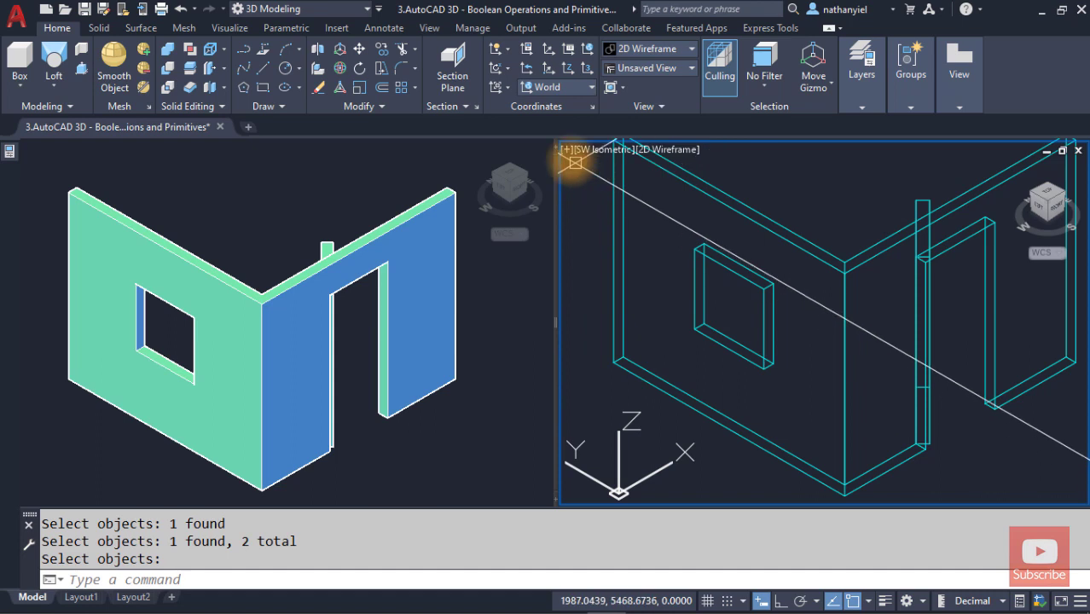
Step: Examine the Solid Primitives exercise table in the maximized wireframe viewport, and restore the two-viewport layout
left_click(567, 151)
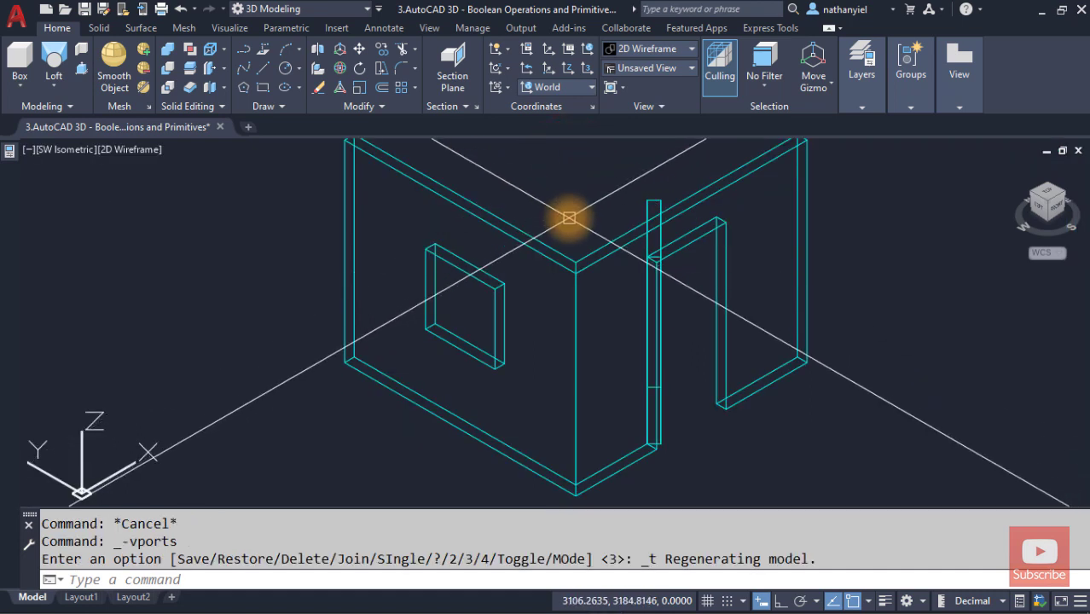
scroll(569, 218, "down", 4)
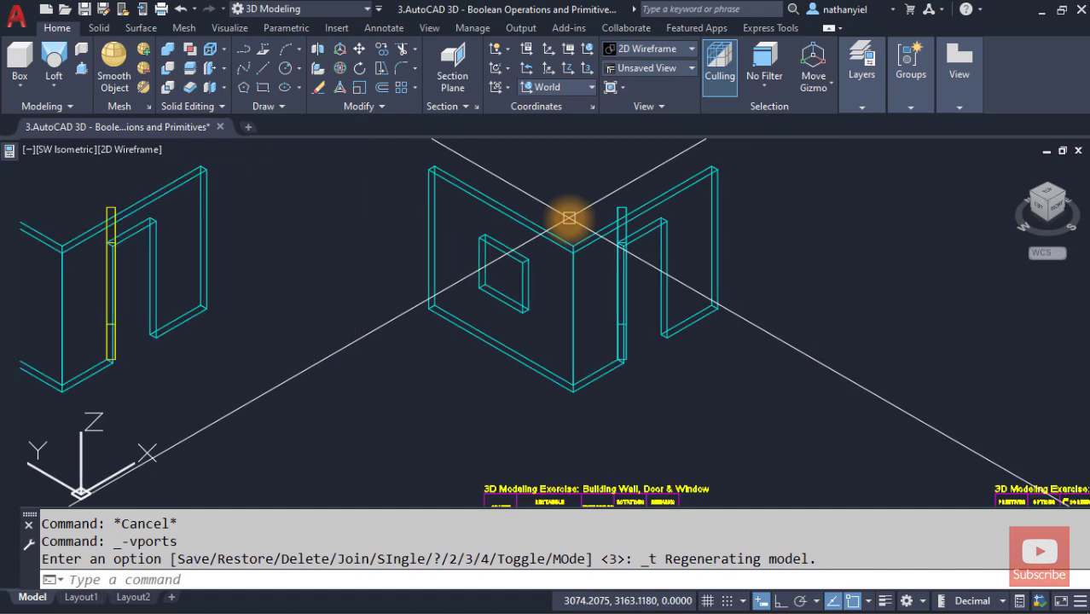
scroll(596, 292, "down", 1)
middle_click_drag(735, 358, 499, 292)
scroll(618, 350, "up", 4)
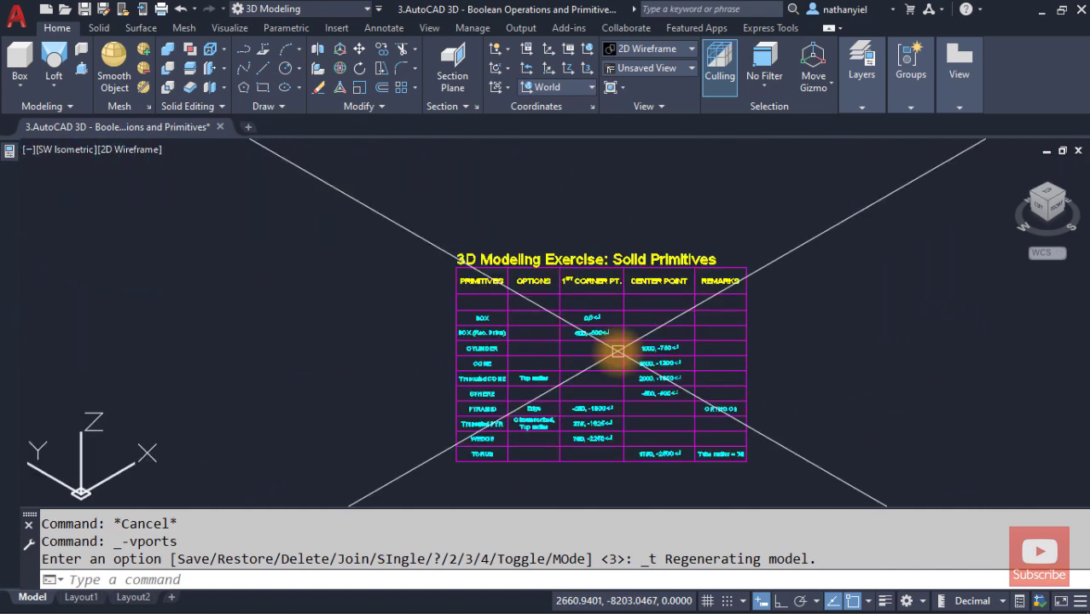
scroll(595, 335, "up", 2)
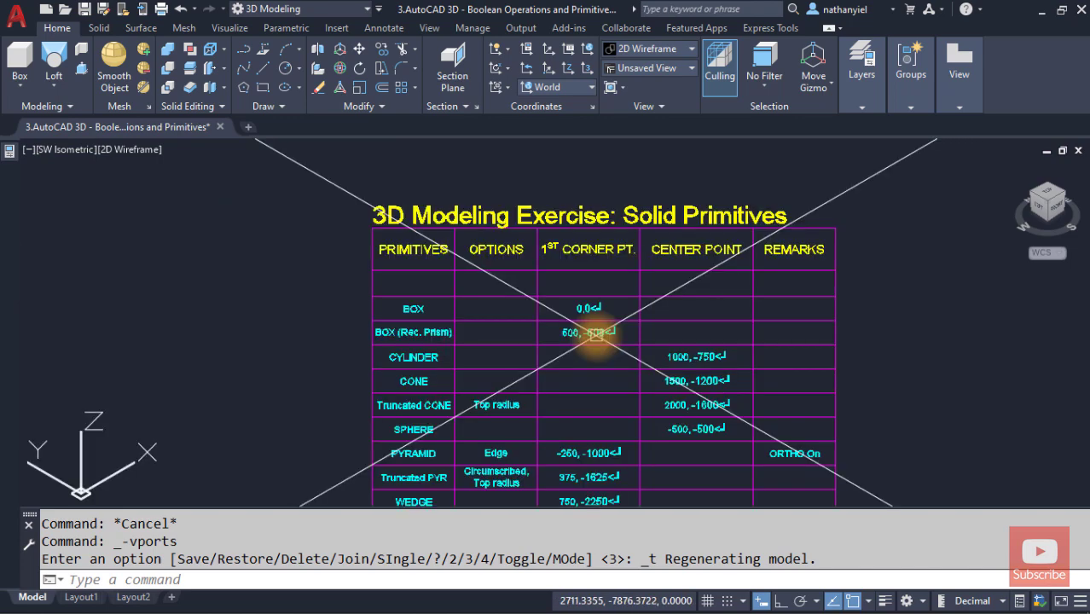
middle_click_drag(594, 332, 546, 298)
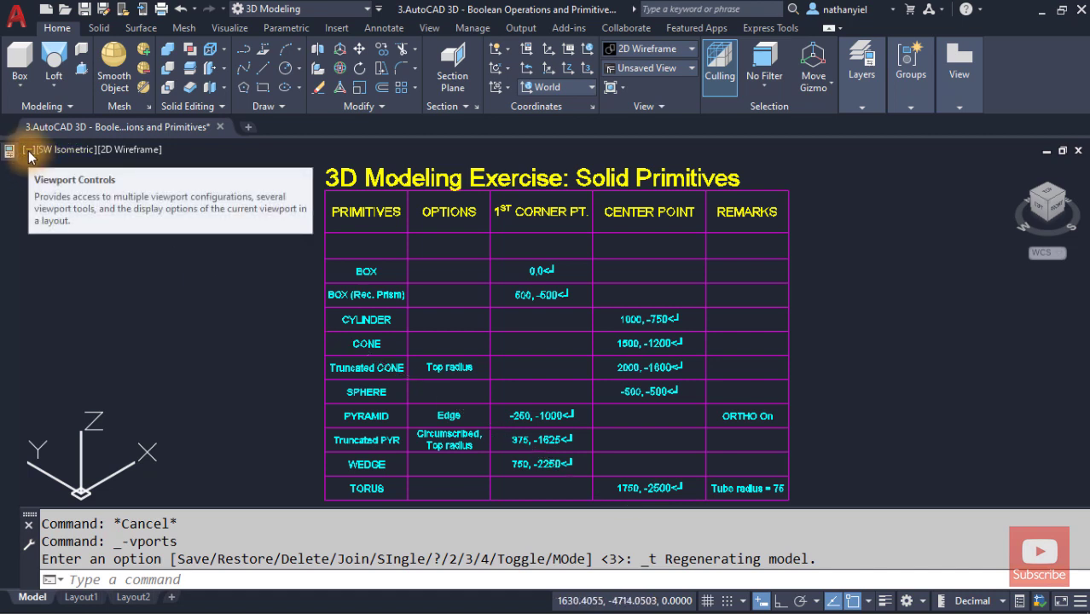
double_click(29, 151)
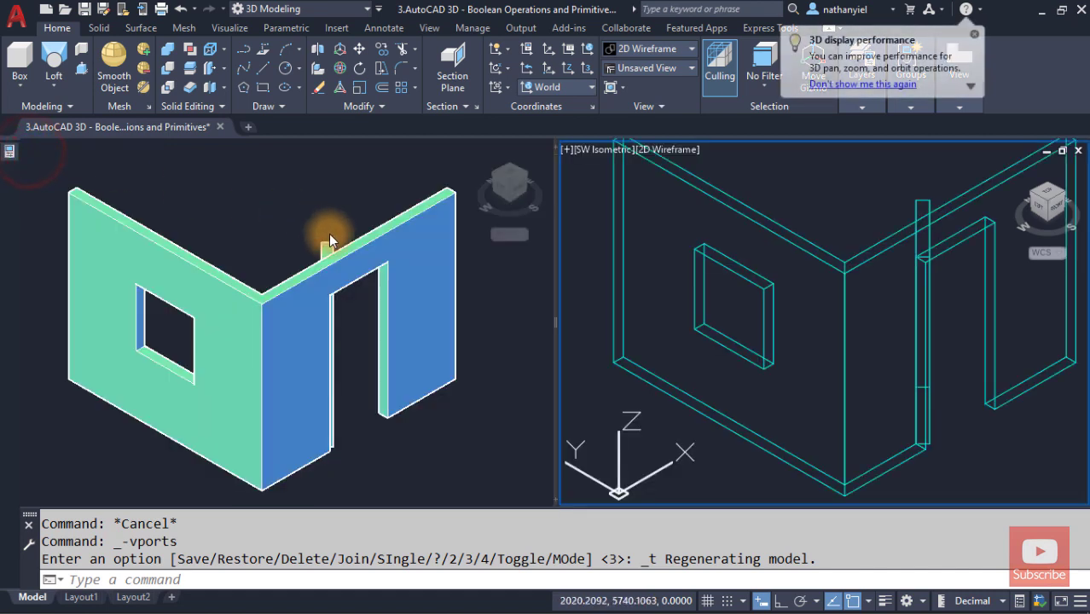
Step: Frame the Solid Primitives exercise table in the Conceptual viewport so its primitives, options and coordinates are readable
left_click(247, 243)
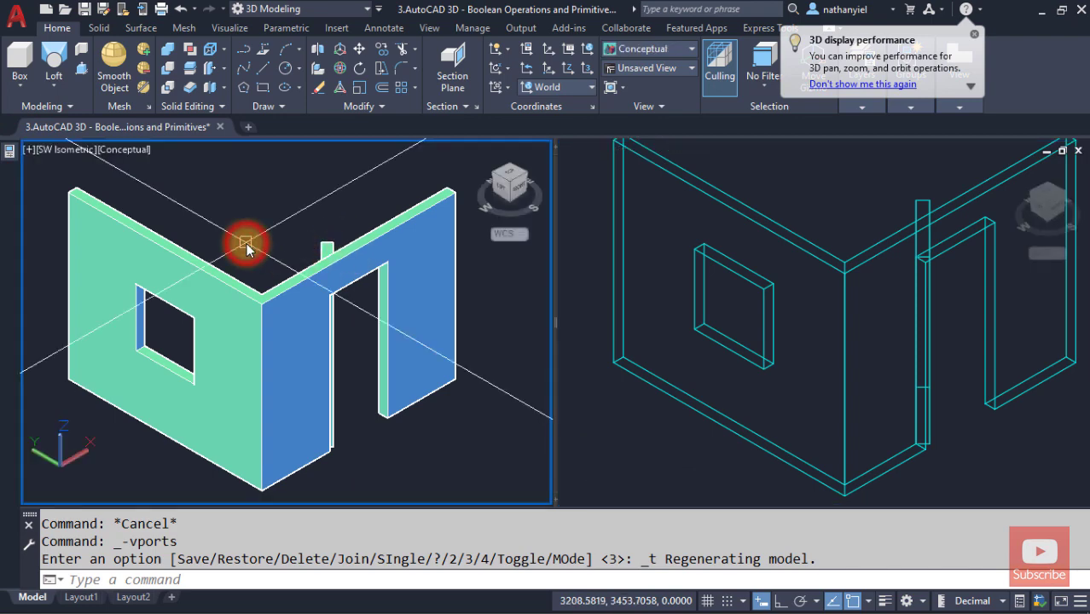
scroll(246, 243, "down", 2)
scroll(247, 248, "down", 3)
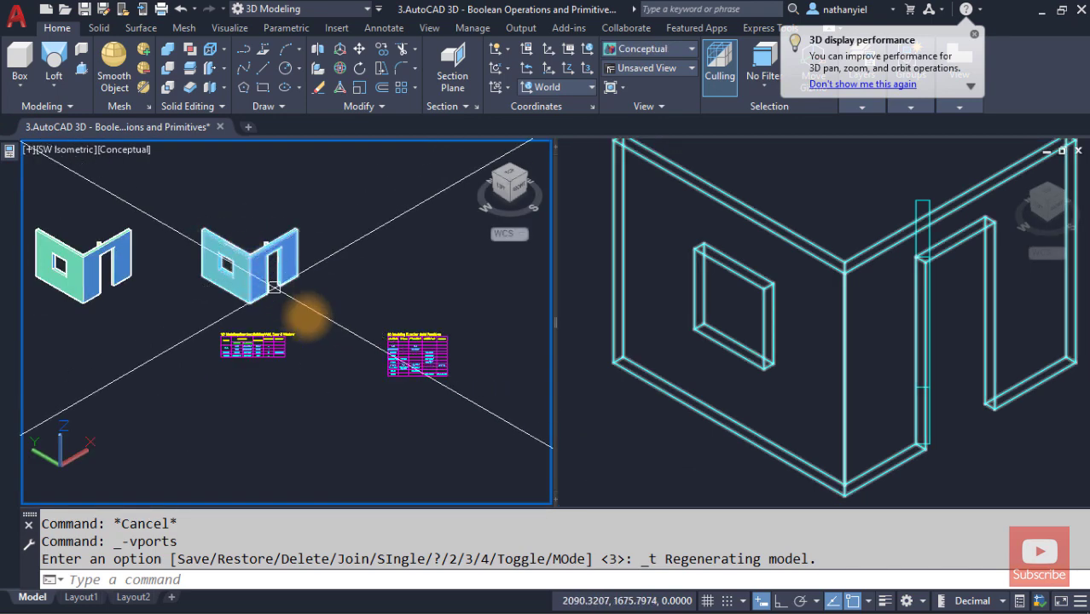
middle_click_drag(426, 389, 316, 362)
scroll(315, 361, "up", 7)
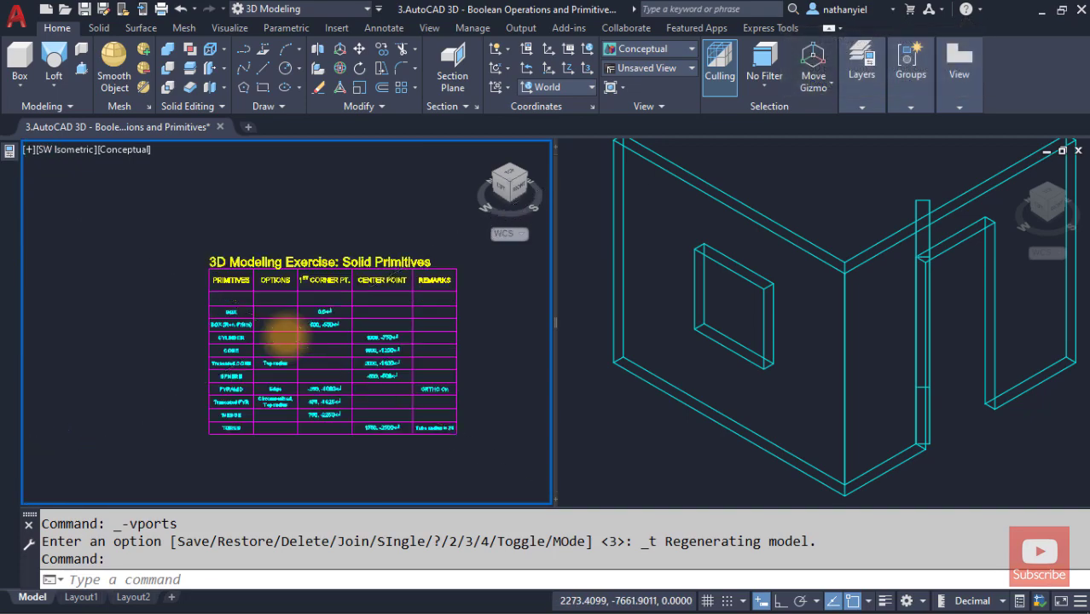
scroll(290, 333, "up", 3)
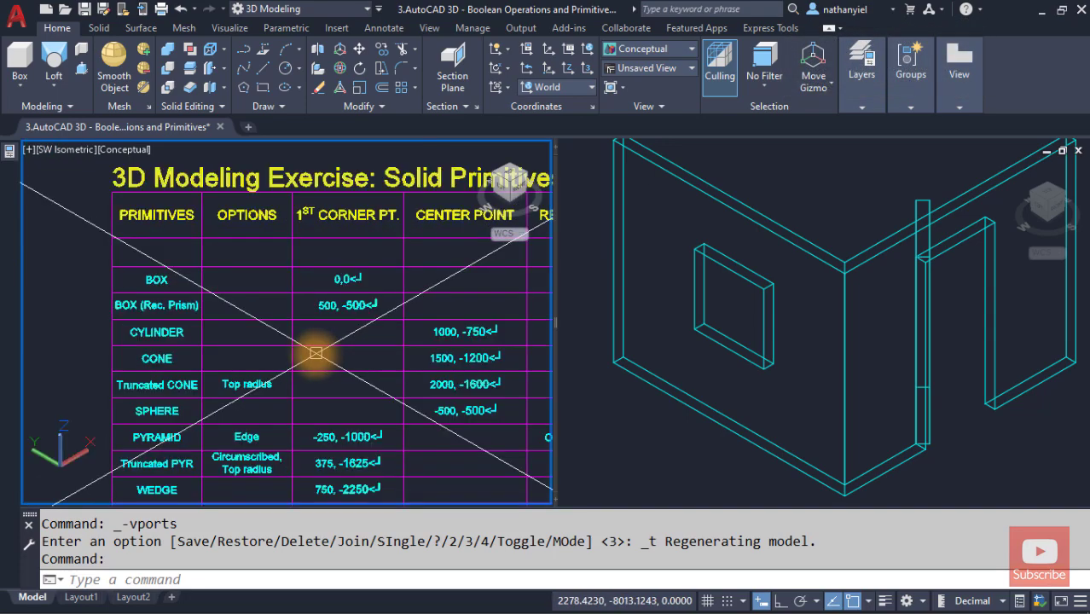
middle_click_drag(317, 348, 230, 340)
key("Escape")
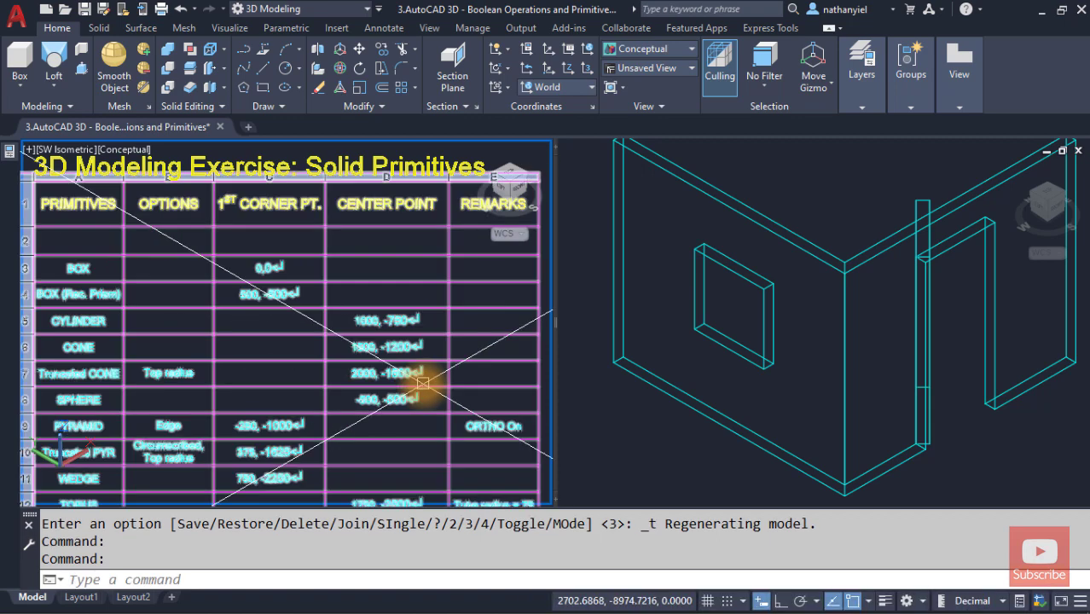
Step: Move the cyan wall model and its door solid away from the exercise tables, behind the wall model with the yellow door
left_click(708, 340)
scroll(725, 343, "down", 5)
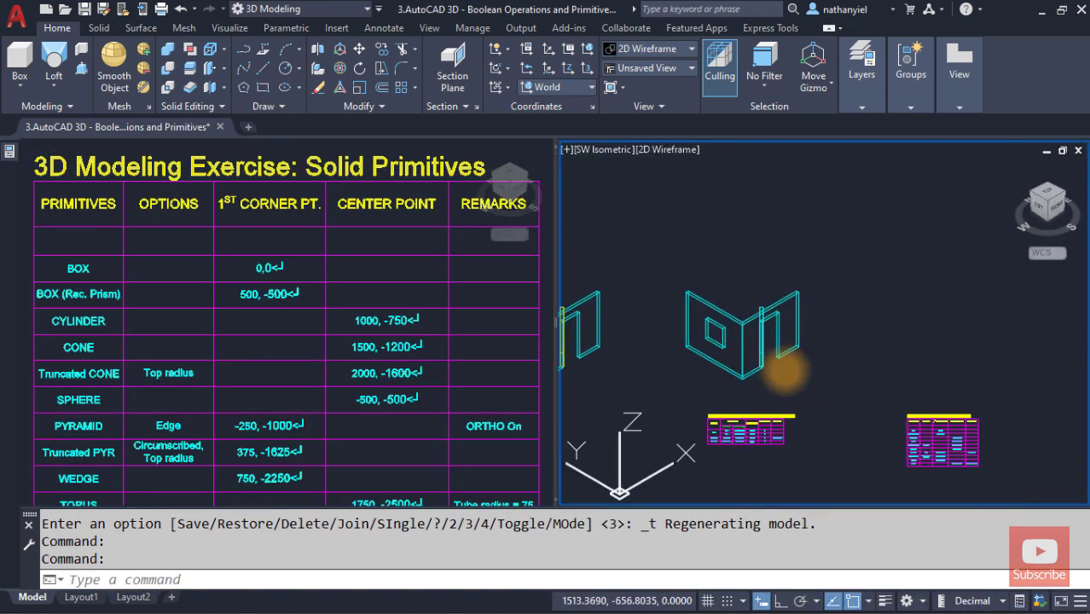
middle_click_drag(784, 369, 862, 349)
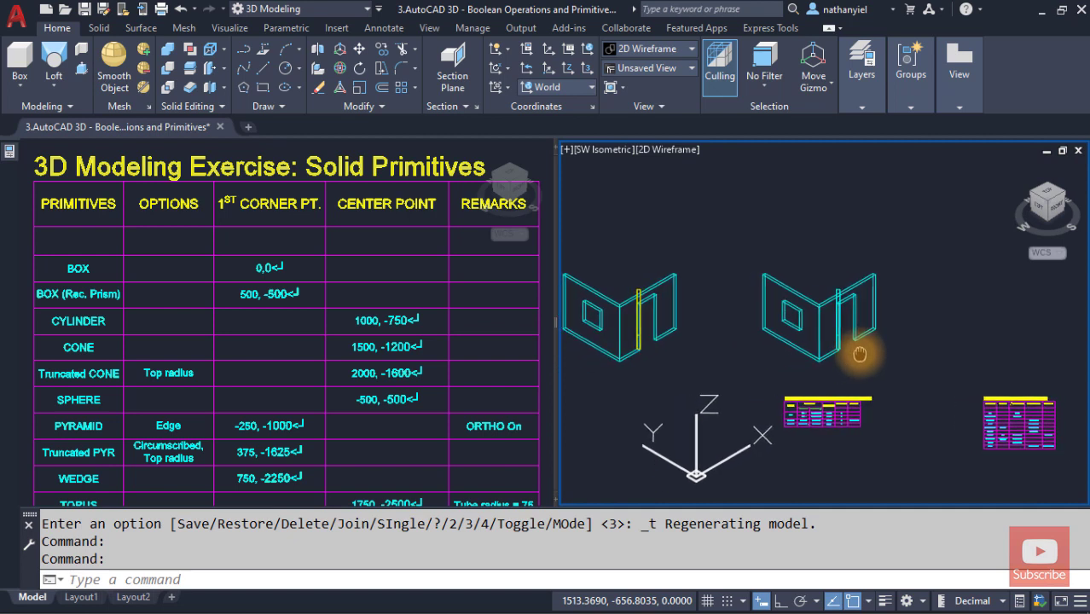
left_click(741, 243)
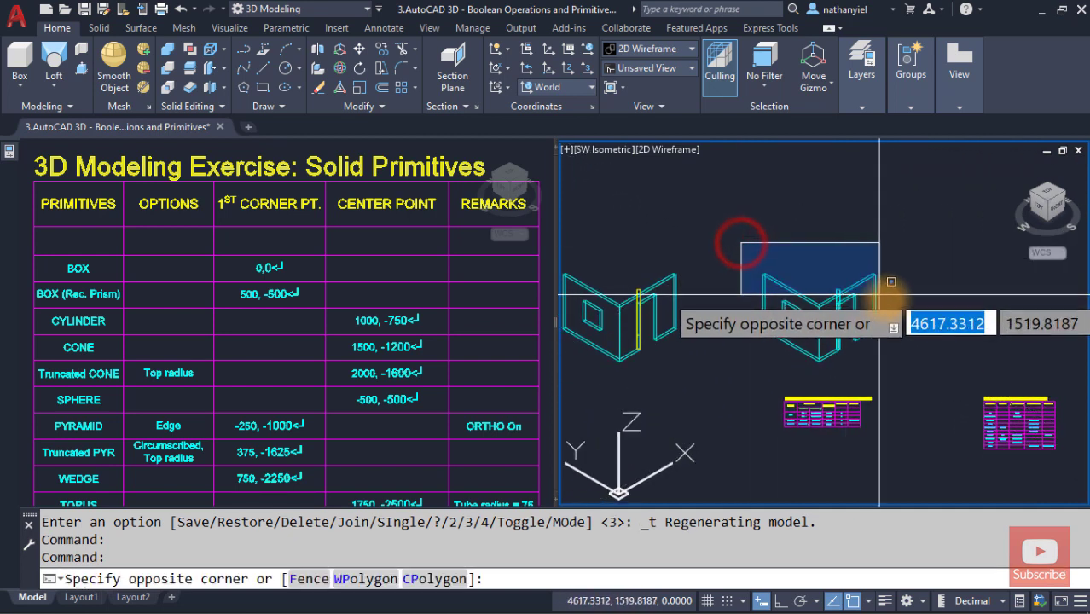
left_click(905, 378)
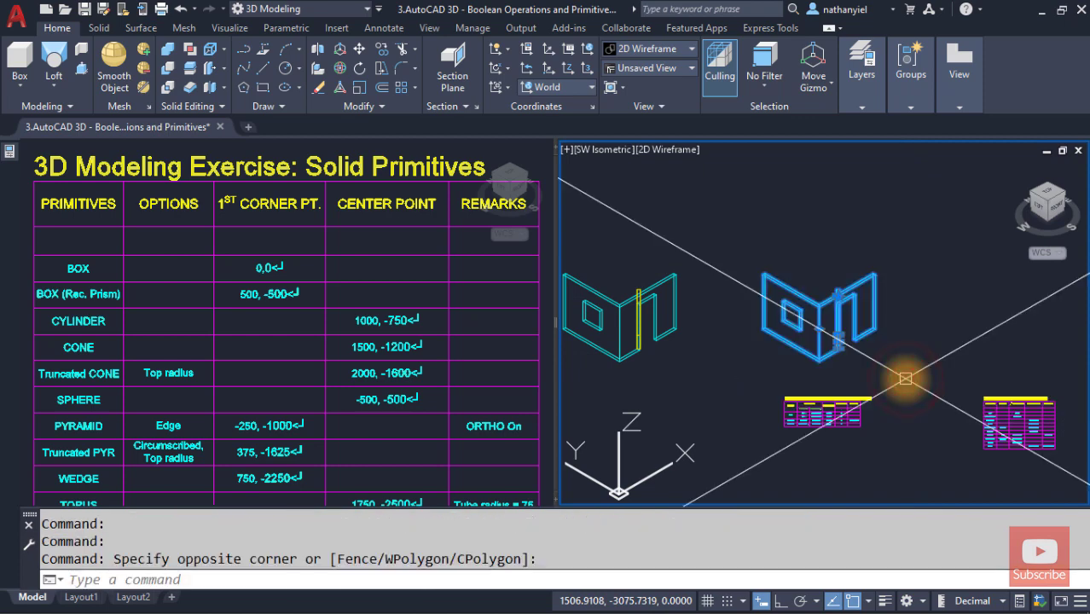
type("M")
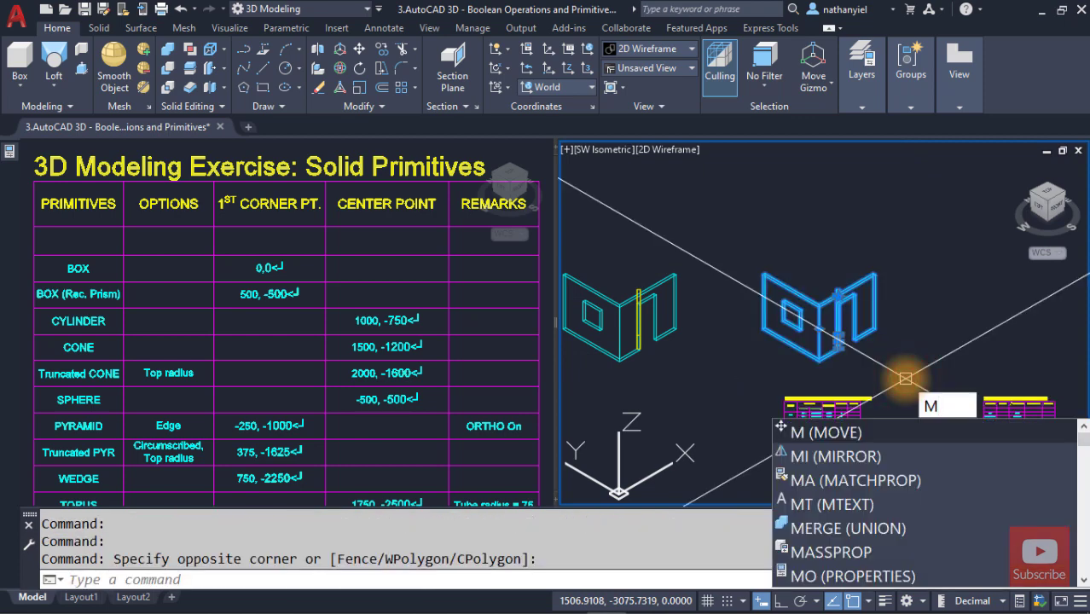
key("Return")
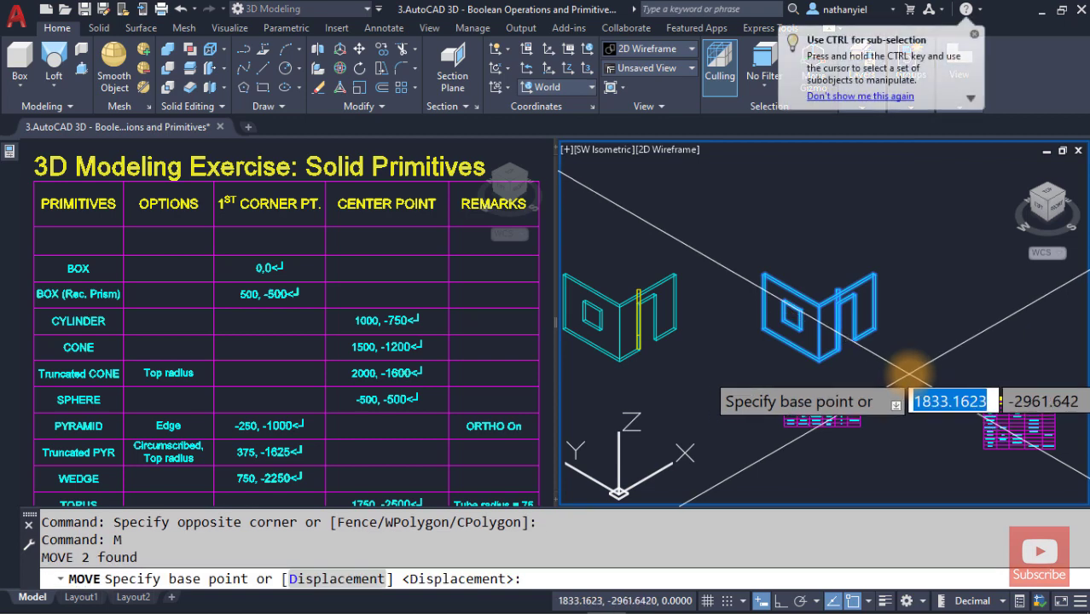
left_click(909, 374)
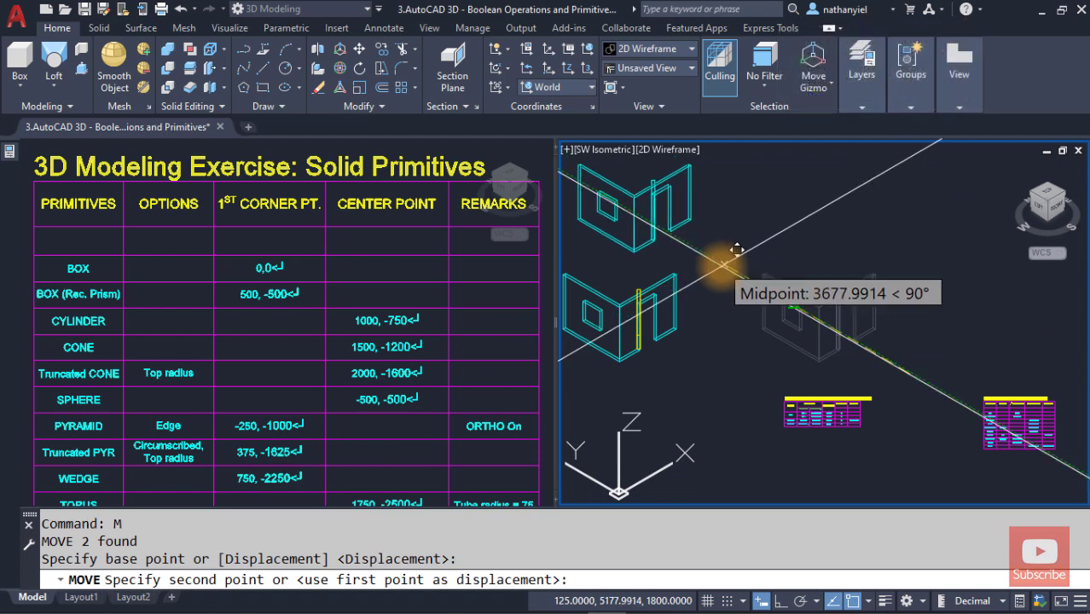
scroll(725, 256, "down", 3)
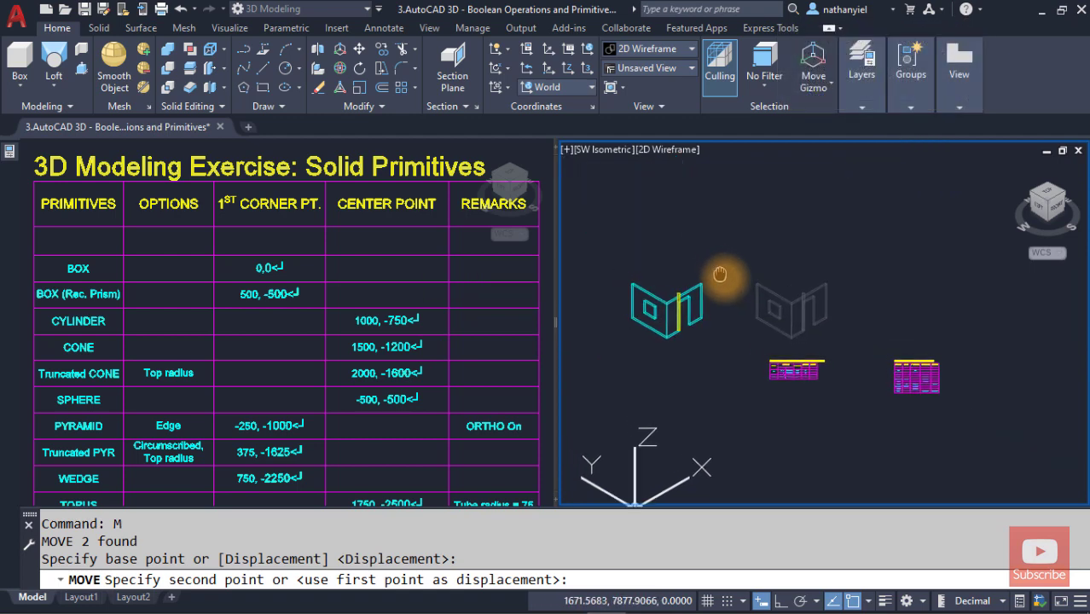
middle_click_drag(720, 274, 733, 287)
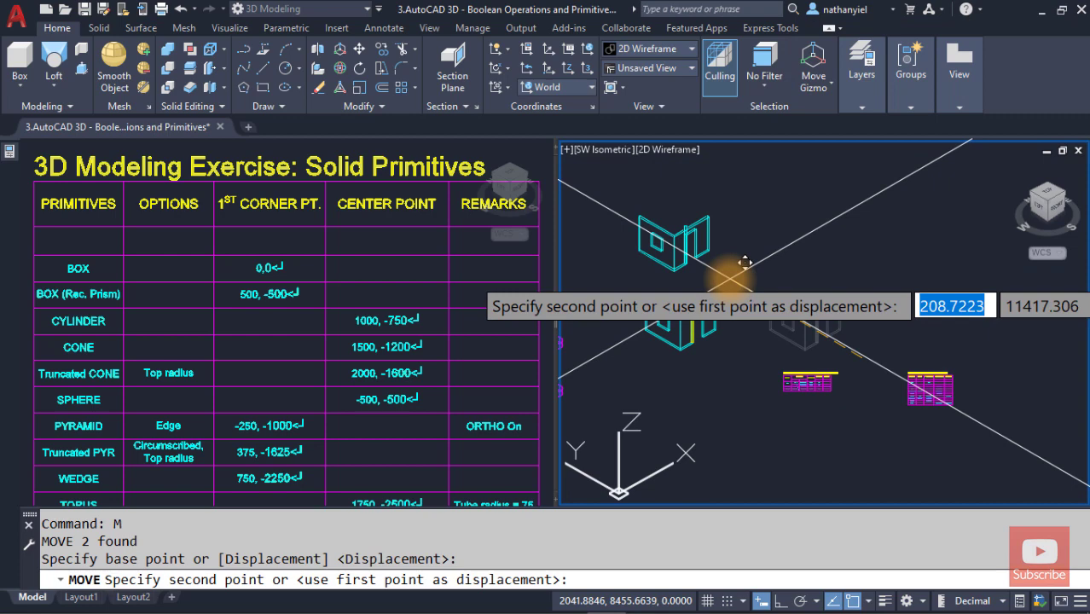
left_click(735, 271)
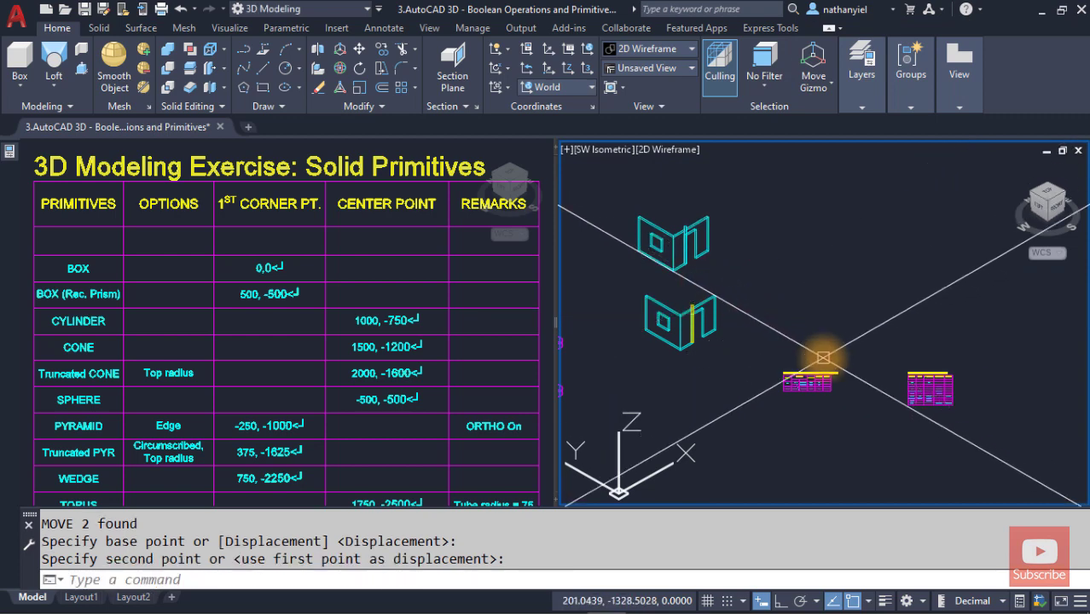
Step: Create a solid cube with the Box command from first corner 0,0, using the Cube option, Ortho on and a length of 250
scroll(823, 358, "up", 6)
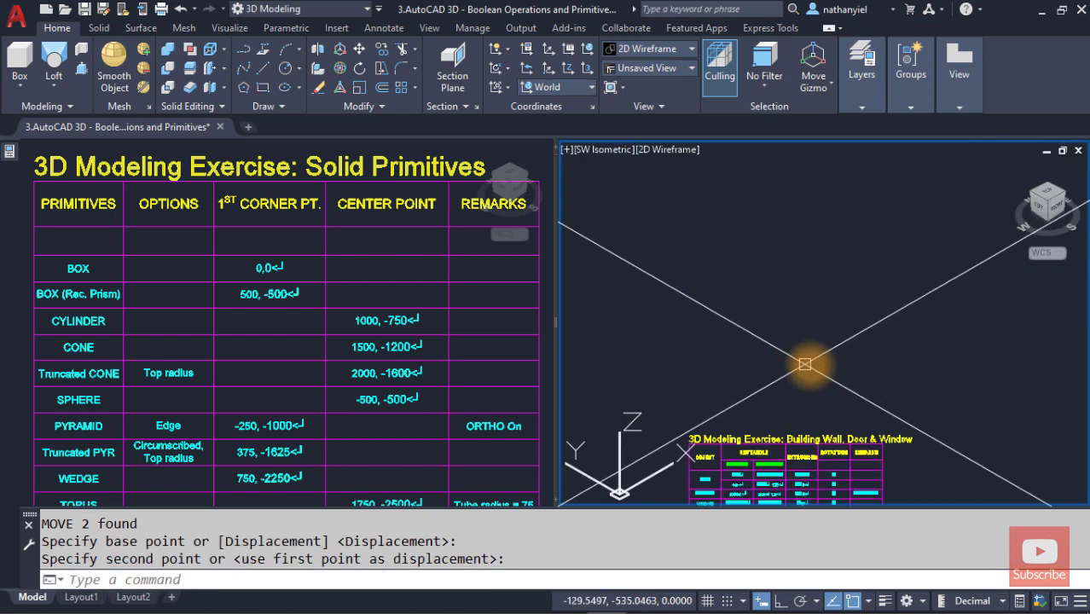
middle_click_drag(804, 364, 696, 396)
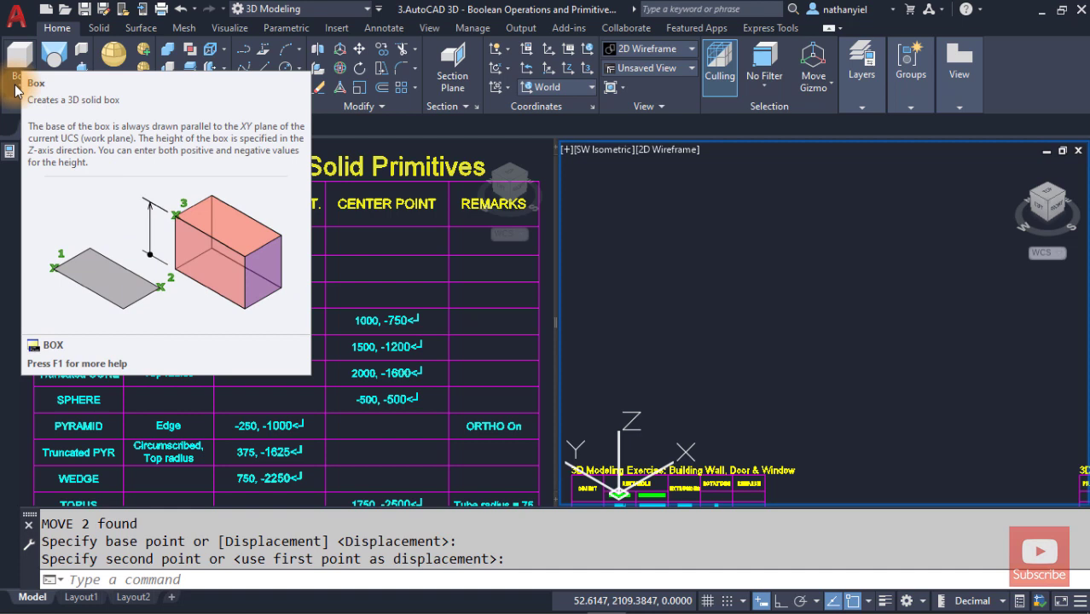
left_click(17, 87)
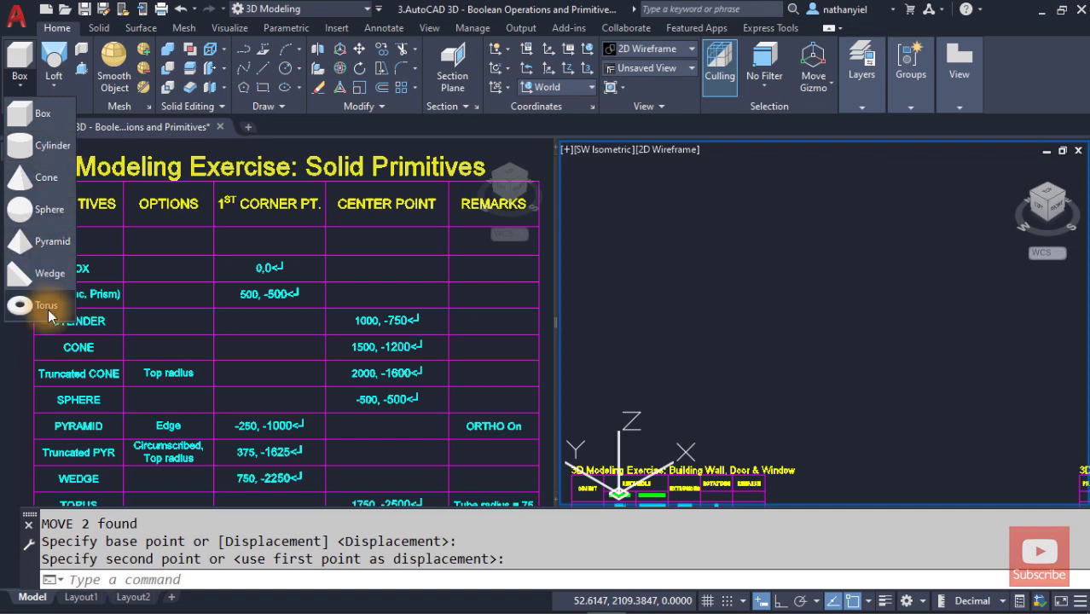
left_click(54, 119)
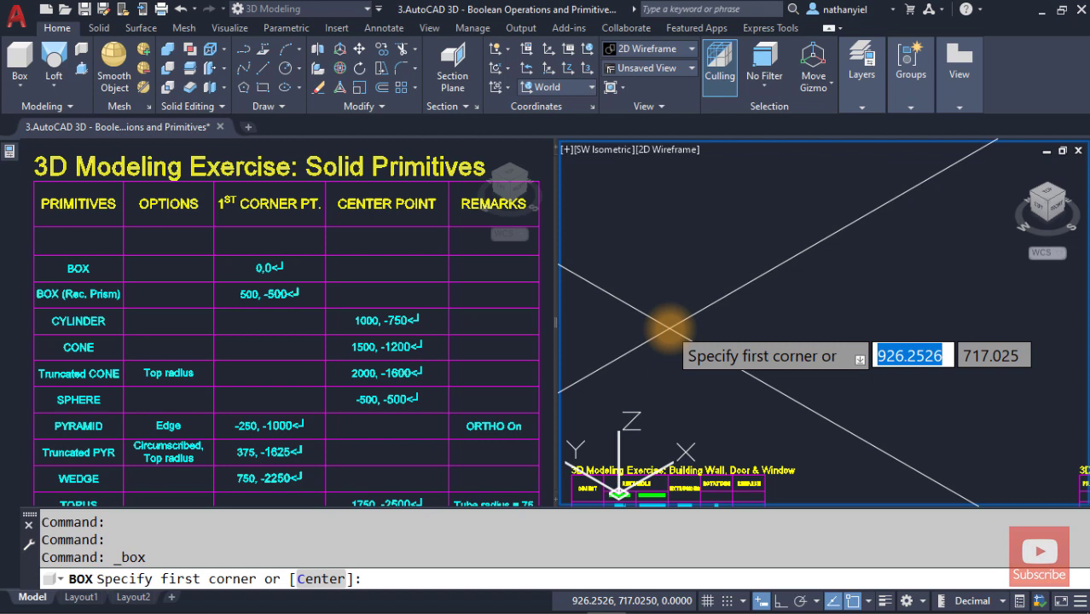
type("0,0")
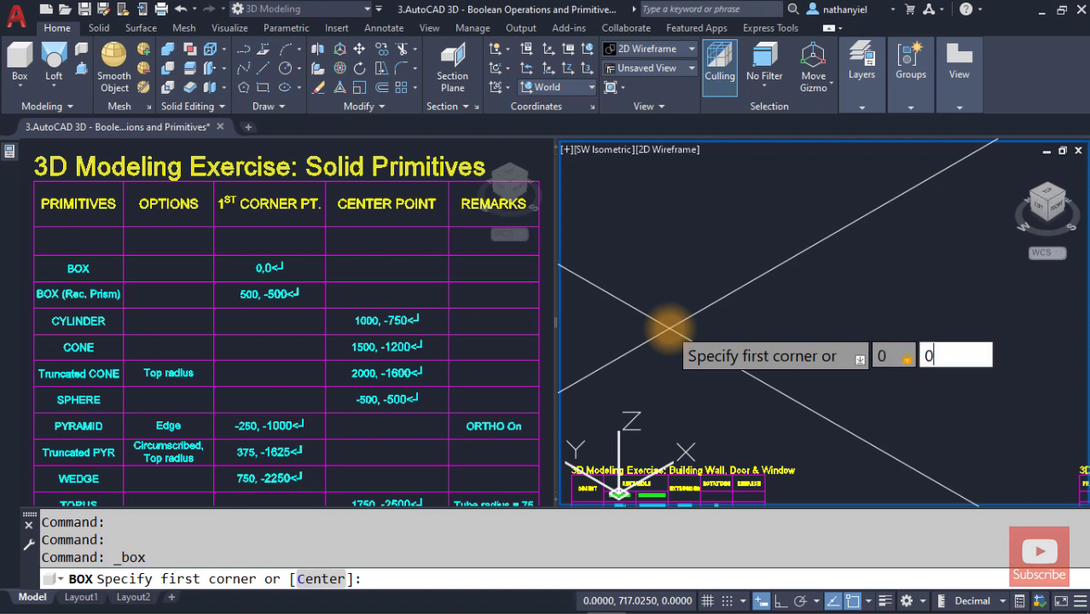
key("Return")
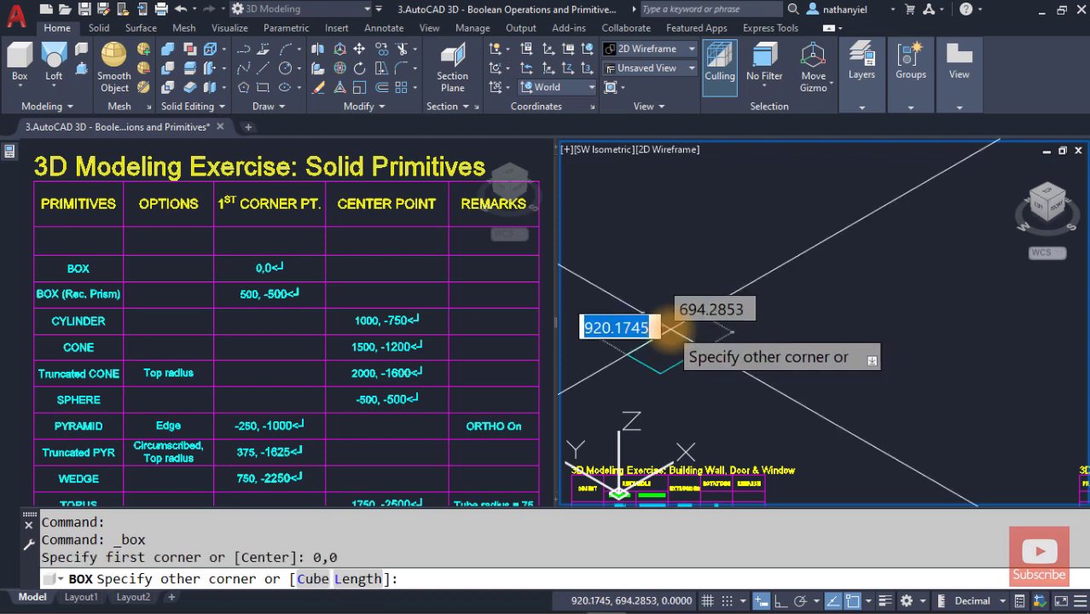
middle_click_drag(673, 328, 751, 341)
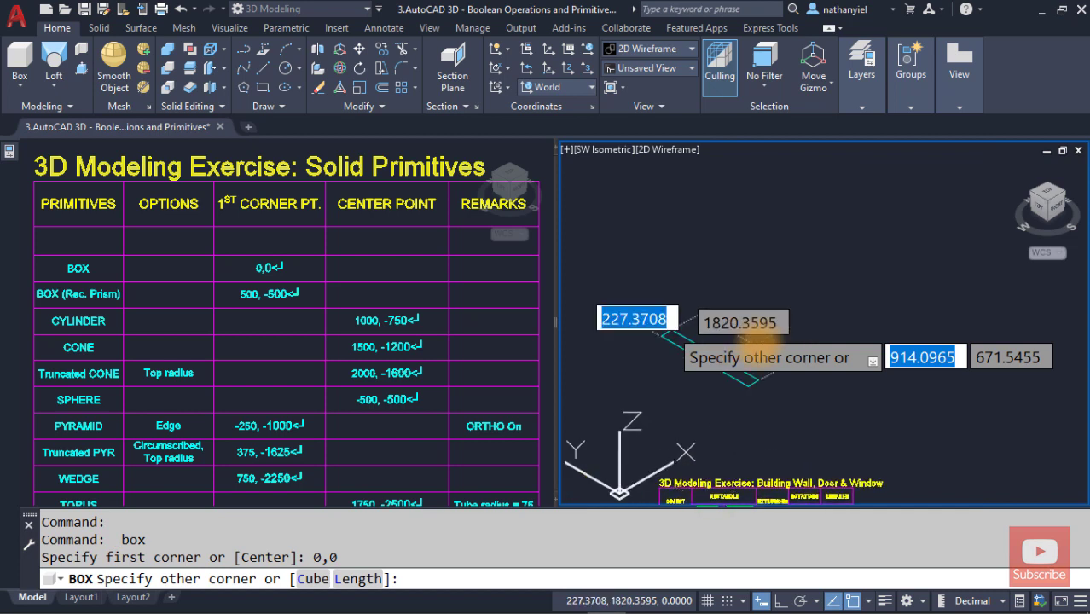
scroll(761, 340, "up", 5)
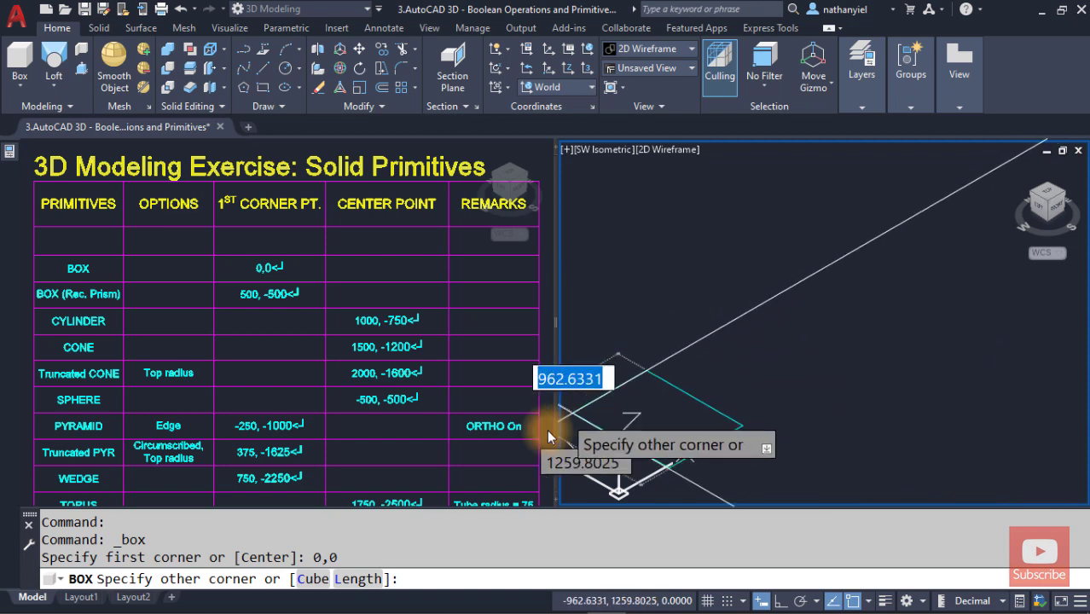
left_click(308, 579)
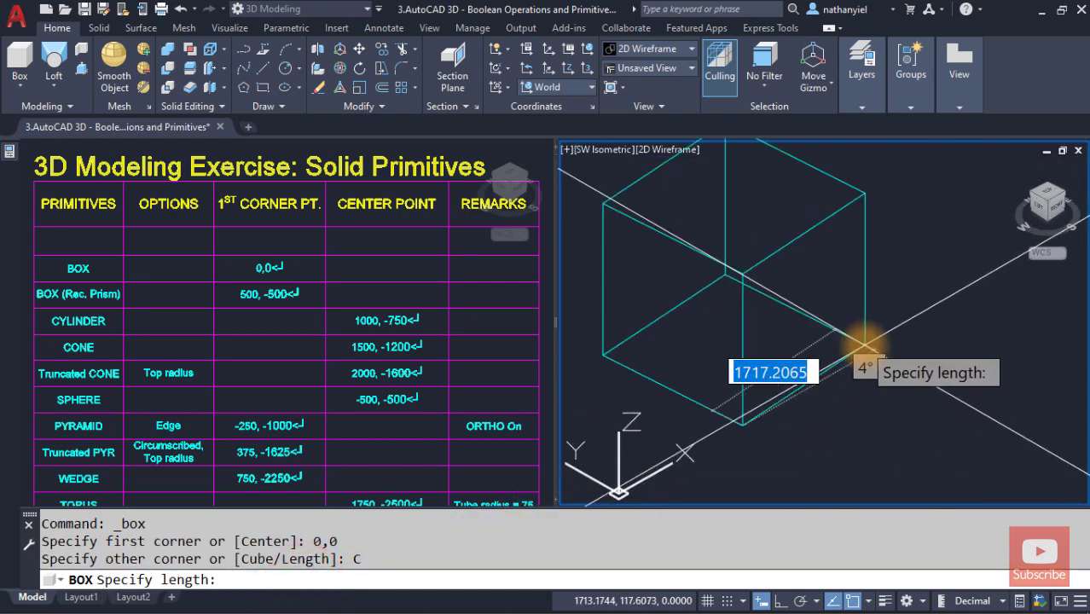
key("F8")
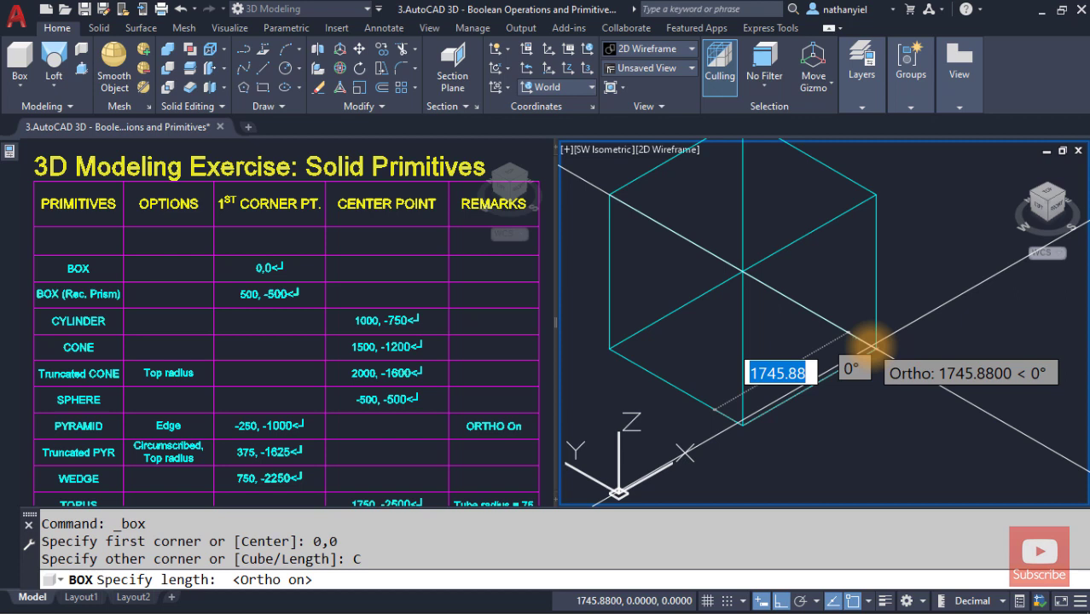
type("250")
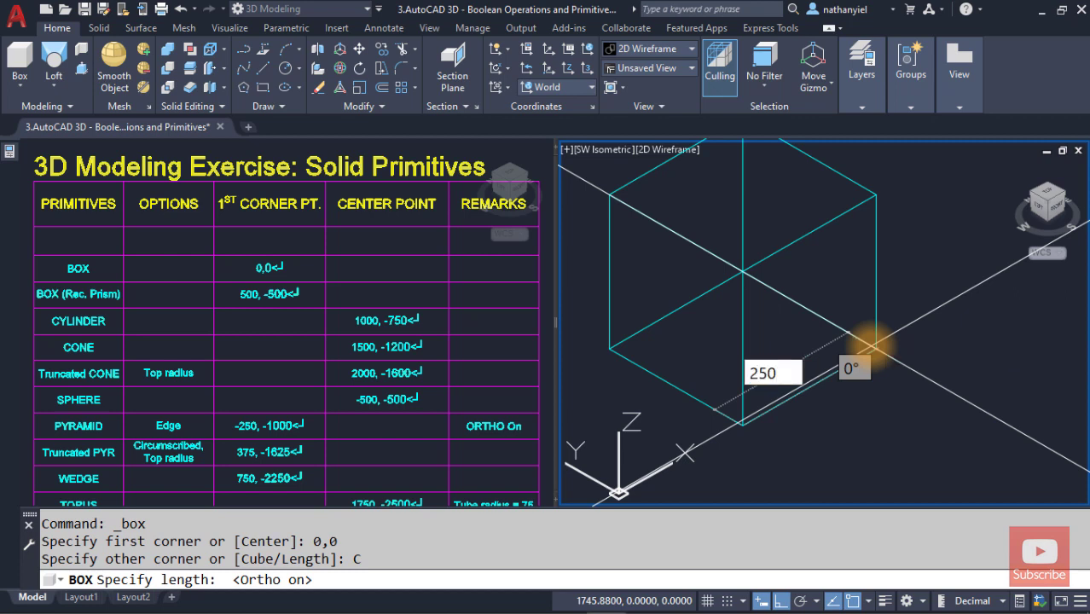
key("Return")
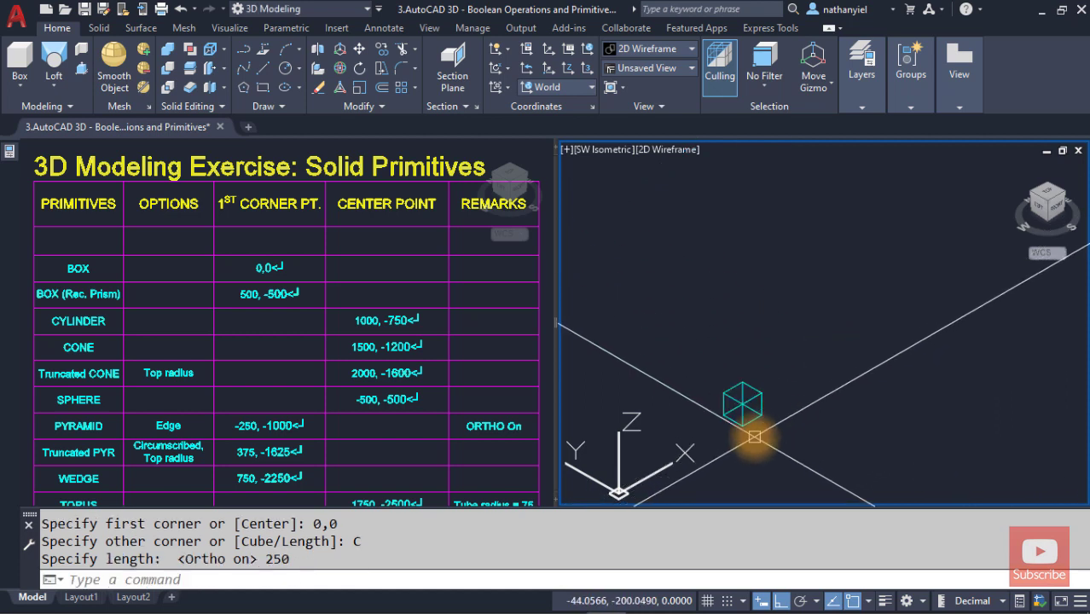
Step: Begin a second Box for the rectangular prism, placing its first corner at 500,-500
scroll(752, 432, "up", 6)
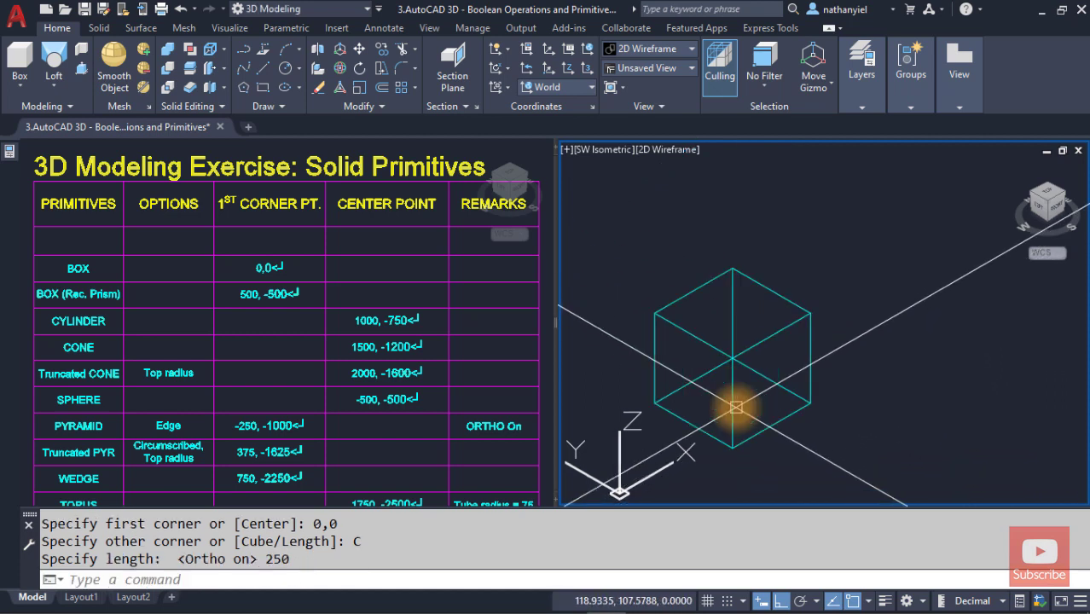
middle_click_drag(725, 396, 721, 343)
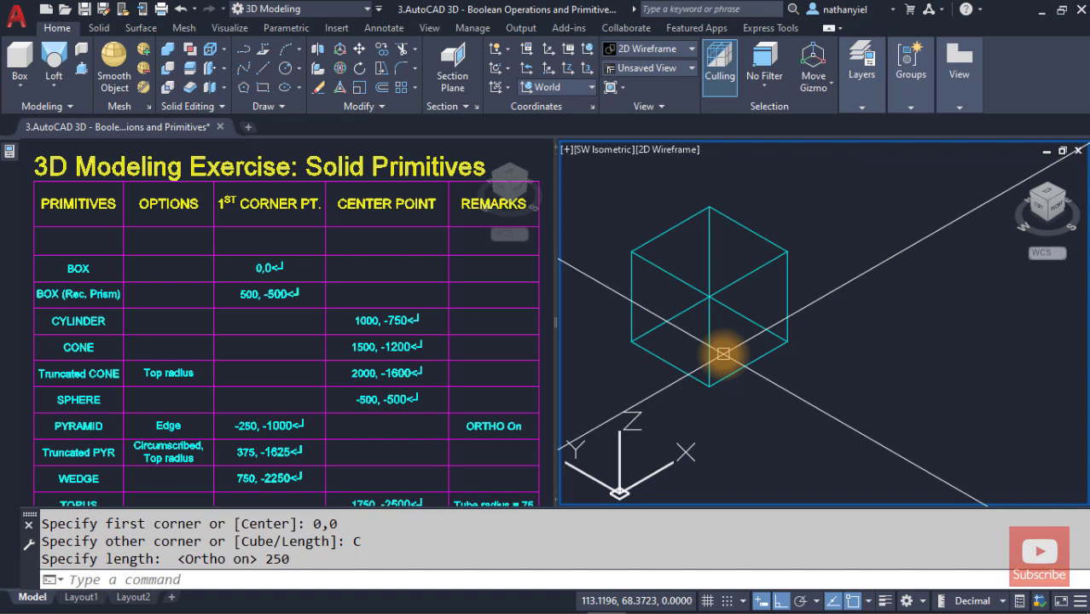
key("Return")
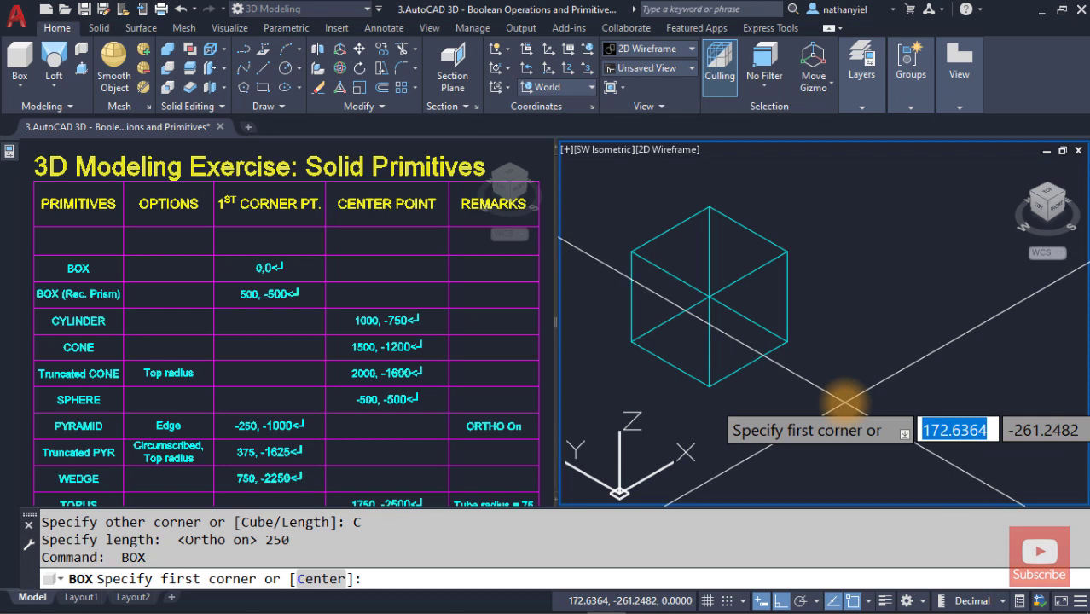
type("500")
key("Tab")
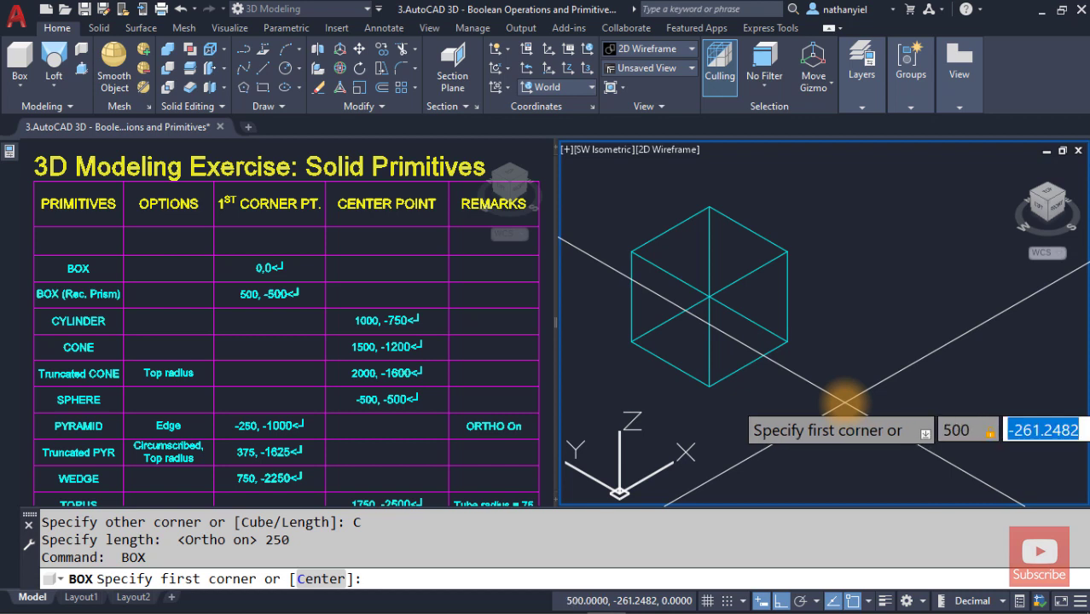
type("-500")
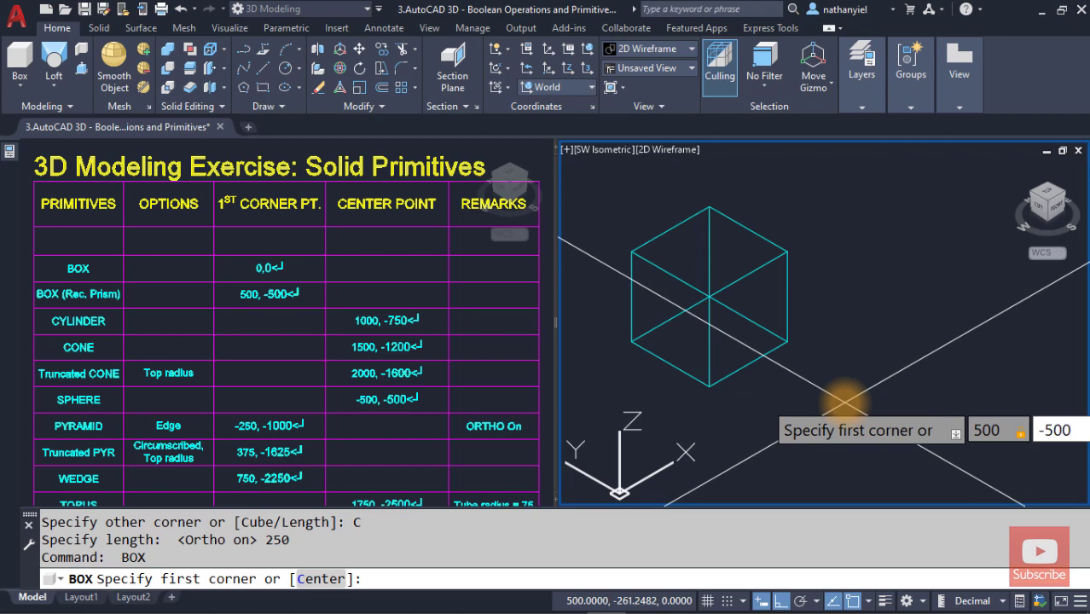
key("Return")
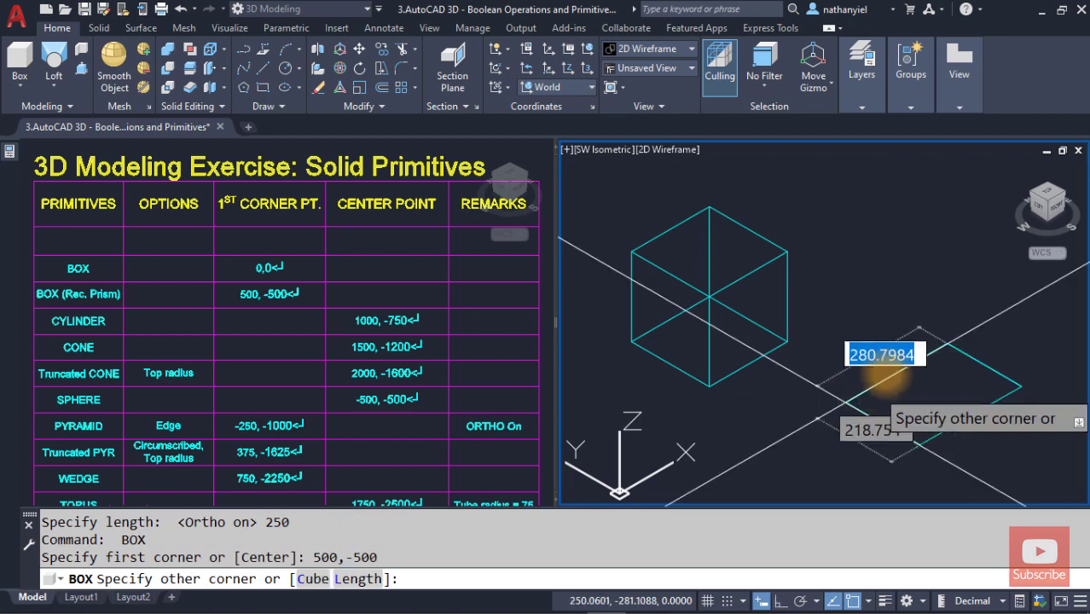
Step: Give the rectangular prism a base of 300 along X by 400 along Y and a height of 500
middle_click_drag(908, 357, 762, 297)
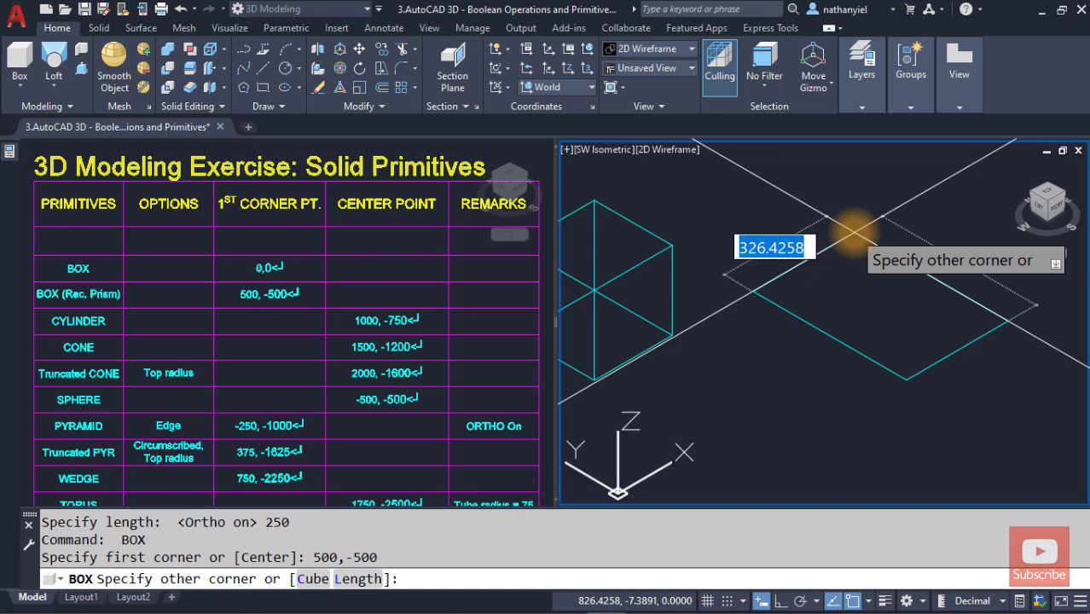
type("300")
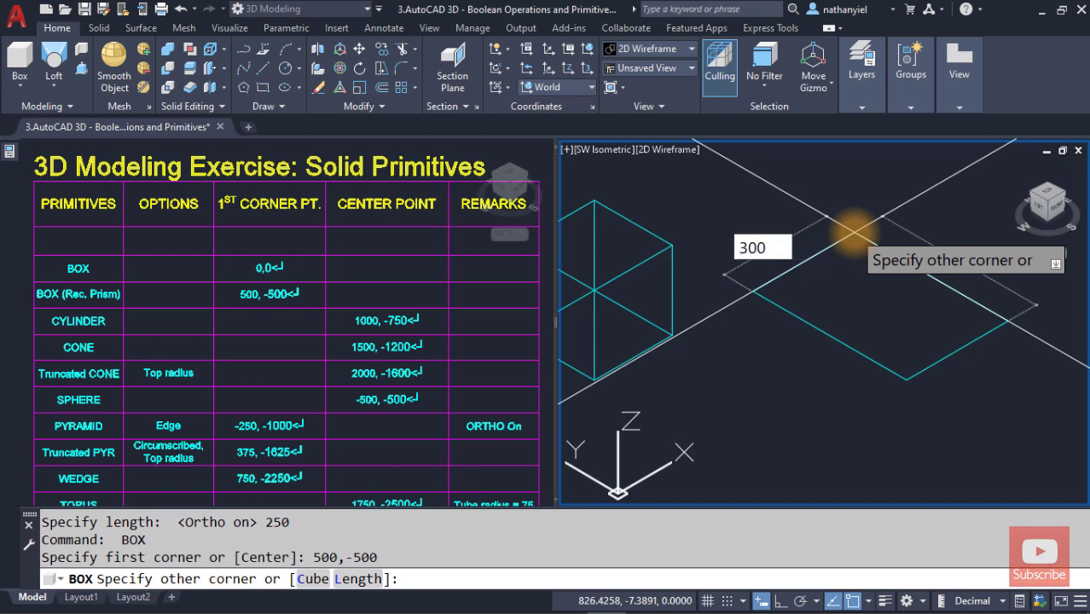
key("Tab")
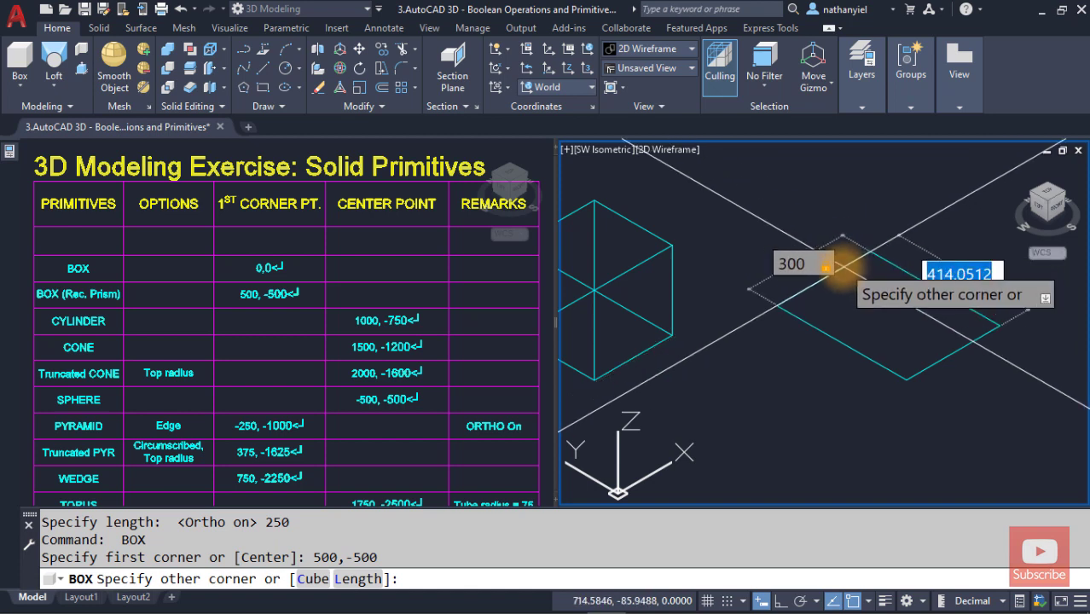
type("400")
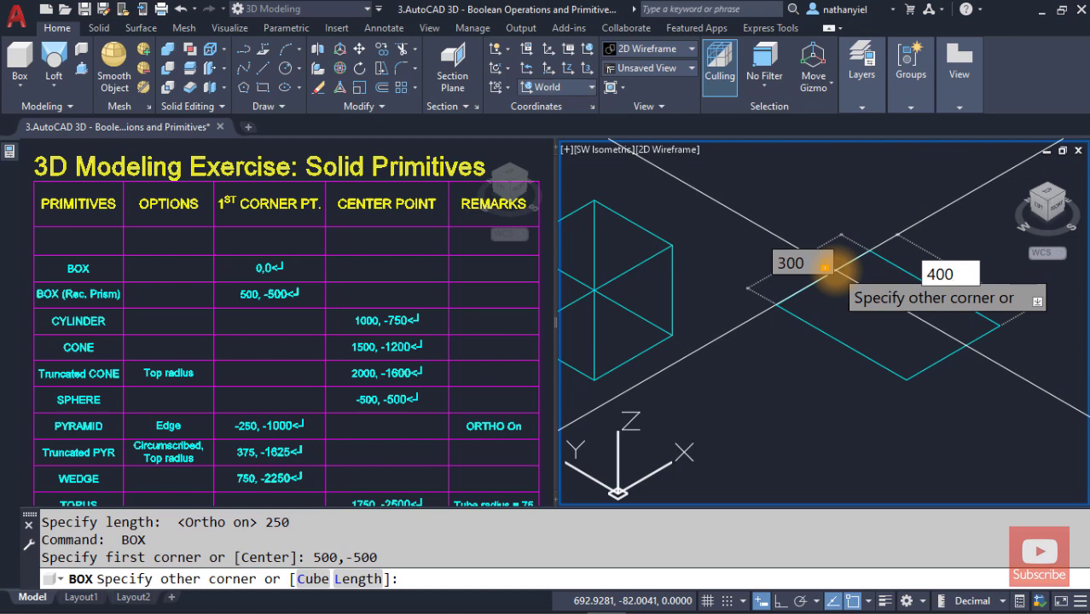
key("Return")
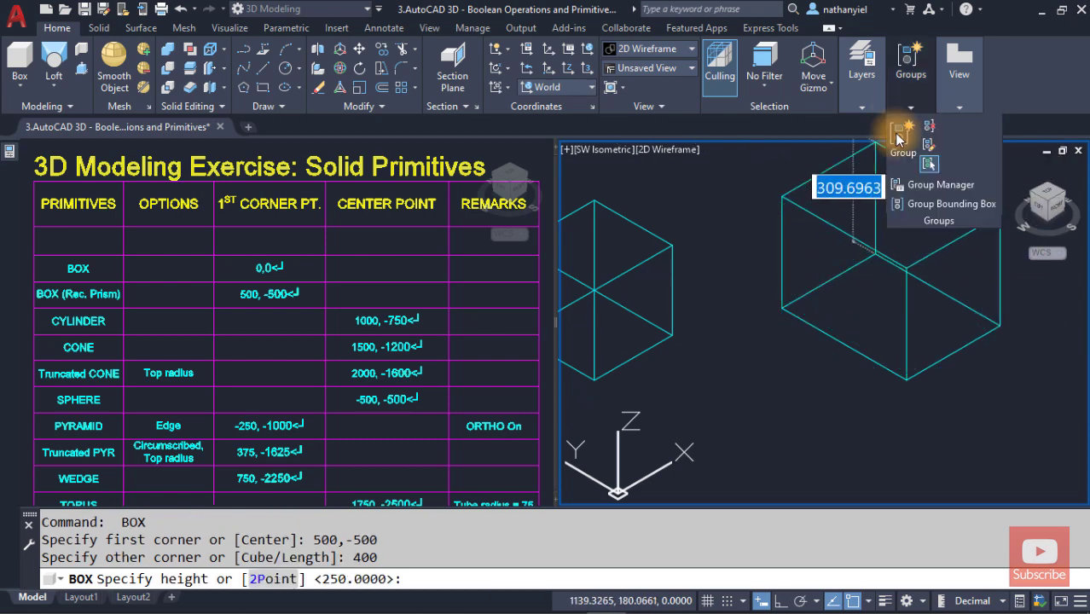
middle_click_drag(837, 280, 854, 317)
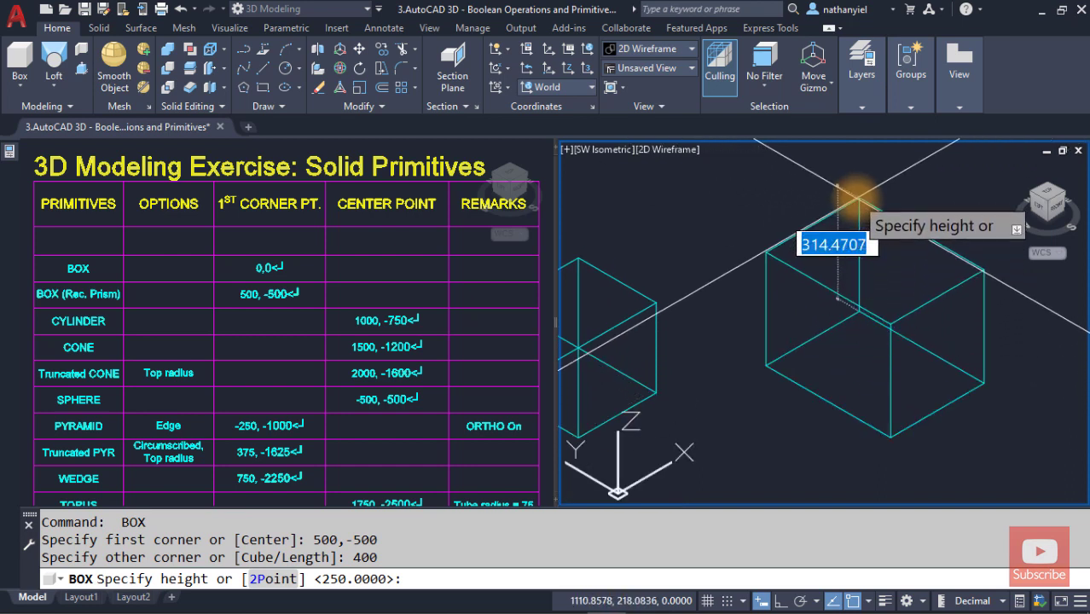
type("500")
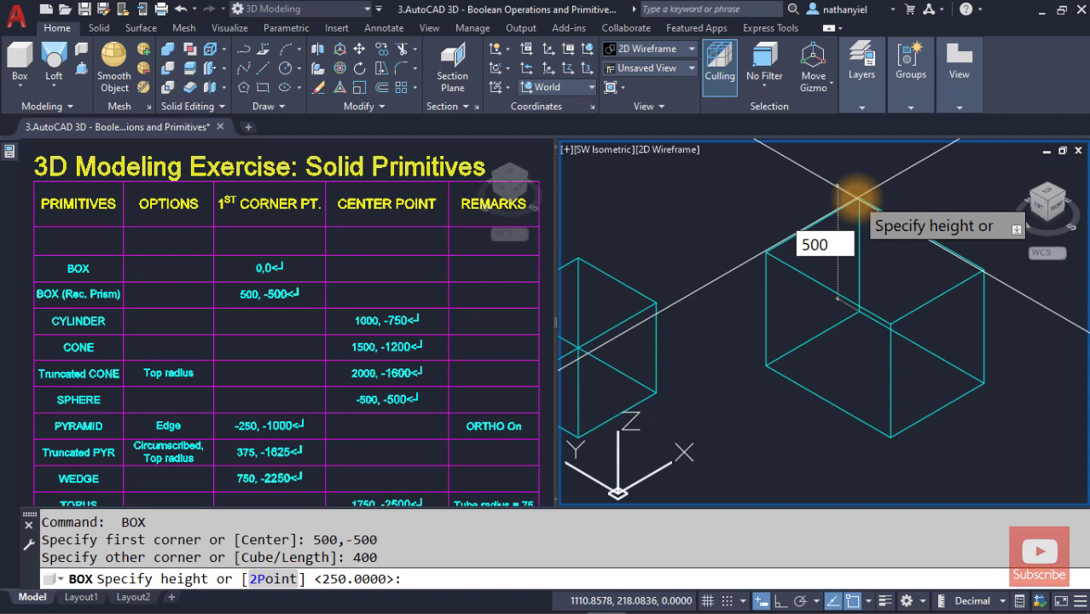
key("Return")
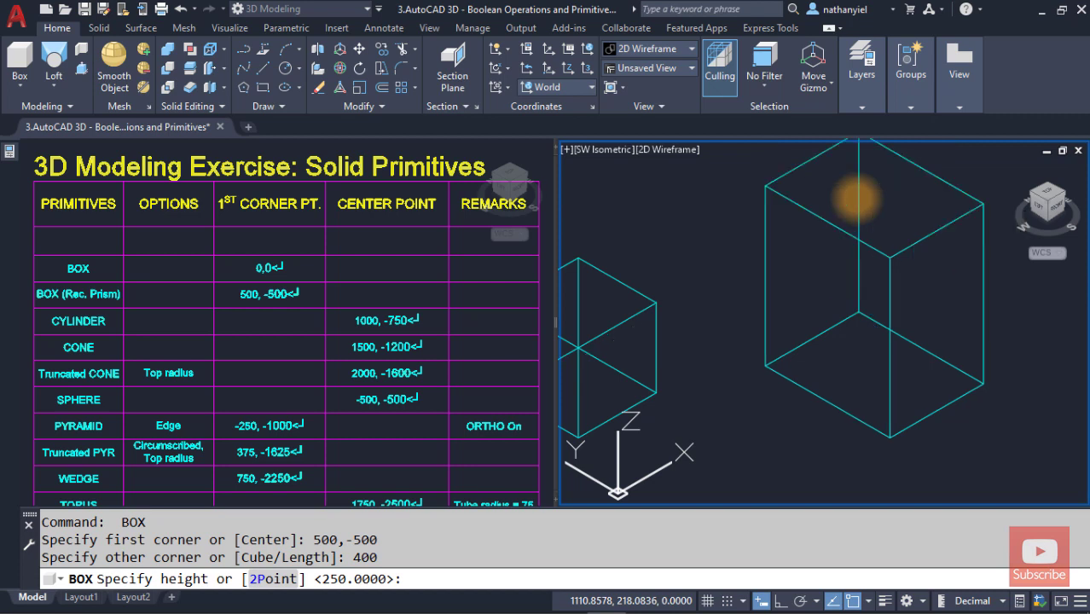
Step: Begin a solid Cylinder beyond the rectangular prism, with the center of its base at 1000,-750
scroll(854, 200, "down", 3)
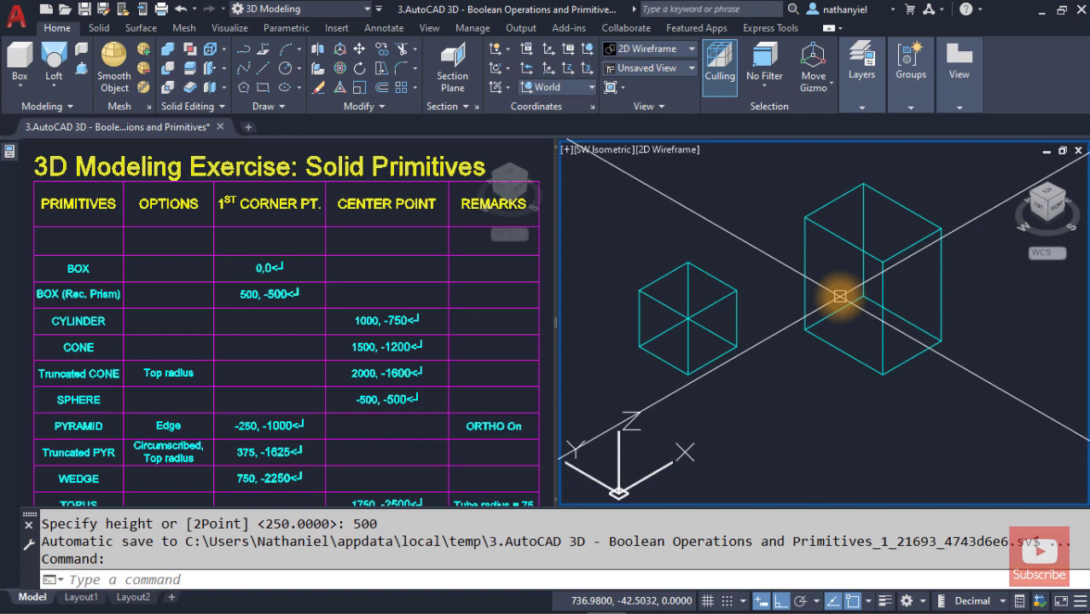
middle_click_drag(901, 334, 725, 326)
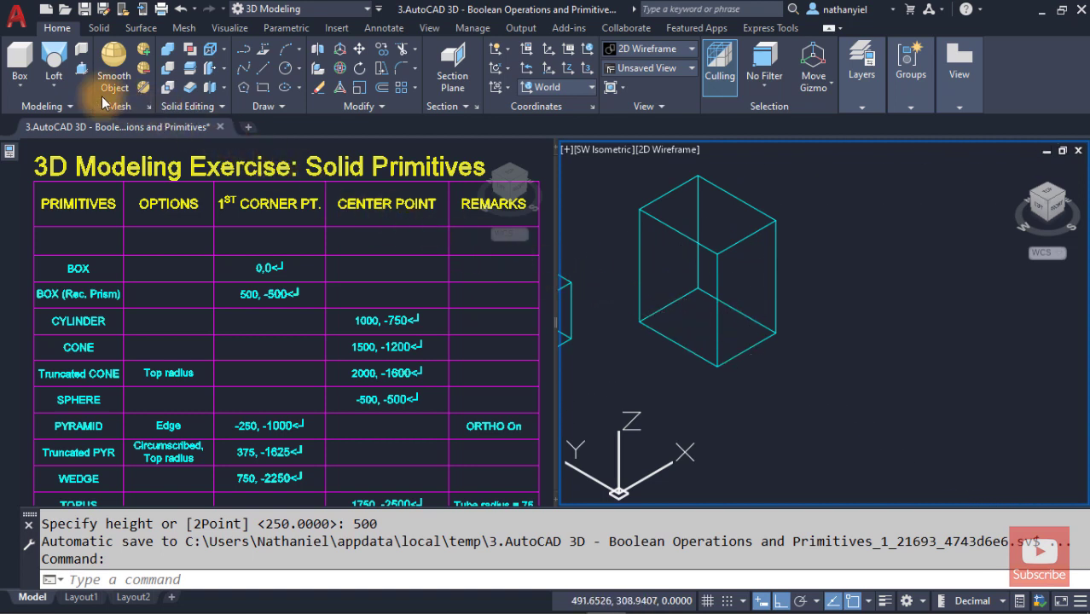
left_click(24, 88)
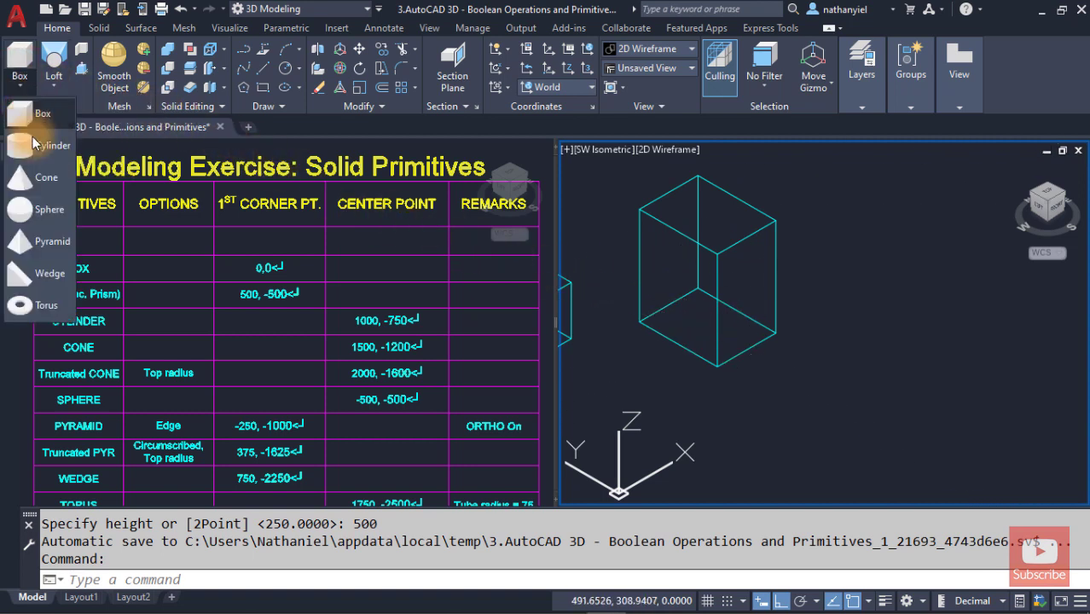
left_click(37, 149)
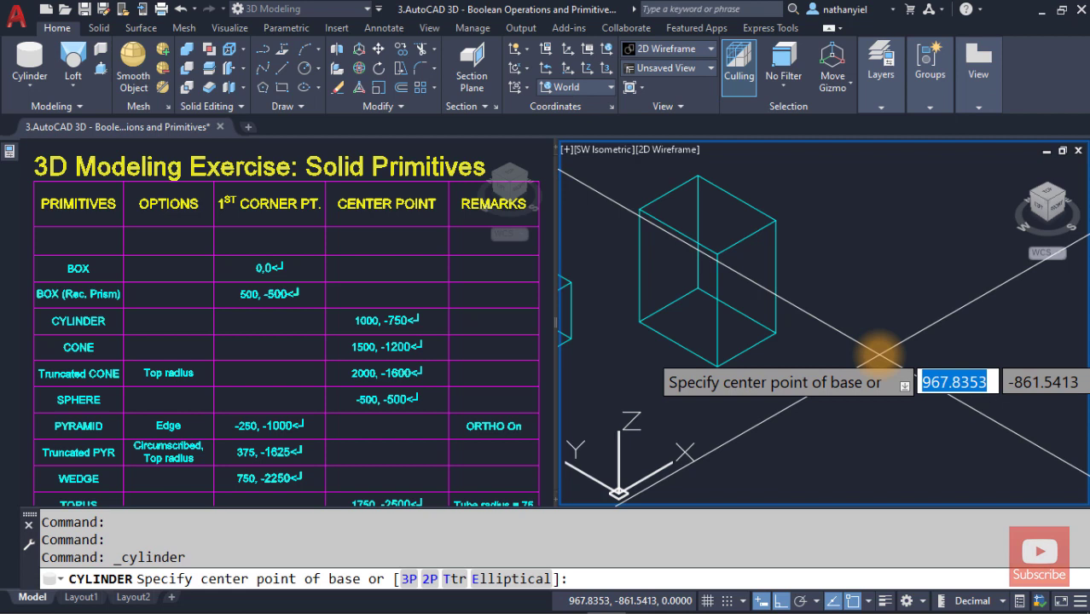
type("100")
key("Tab")
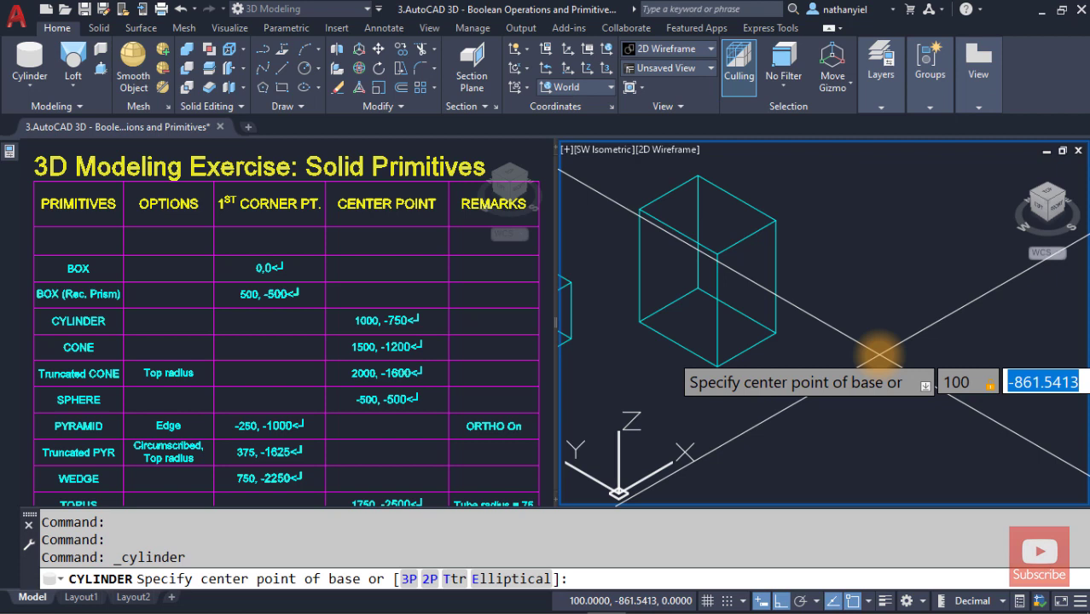
key("Tab")
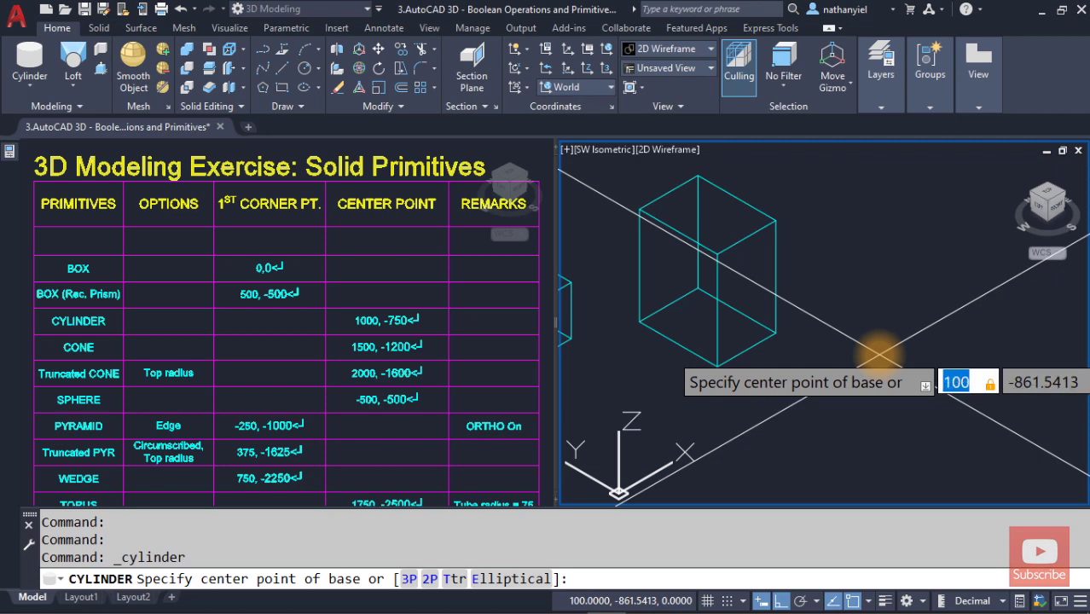
type("1000")
key("Tab")
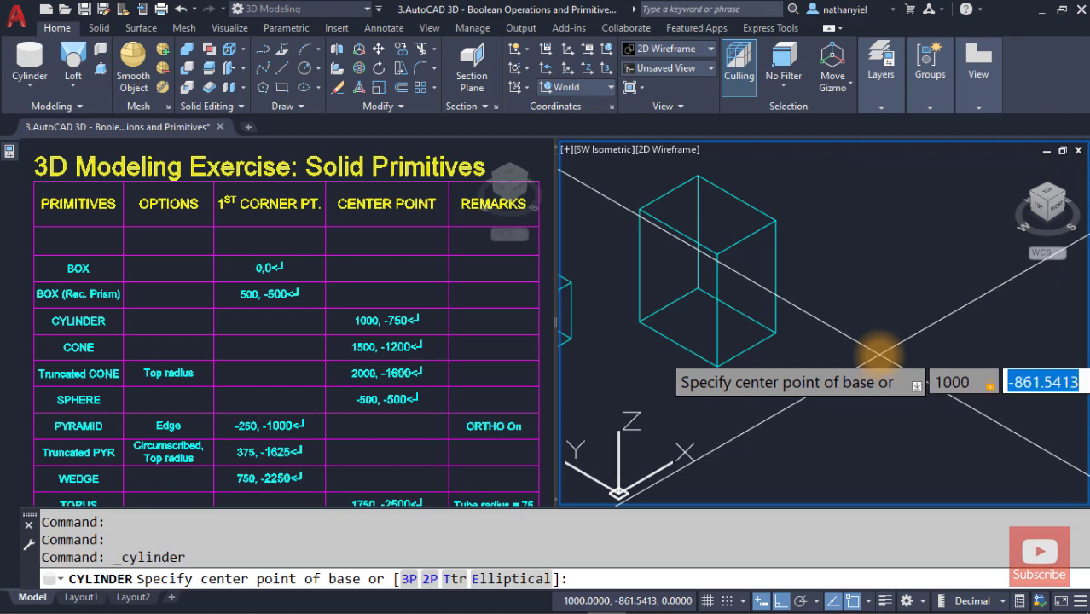
type("-750")
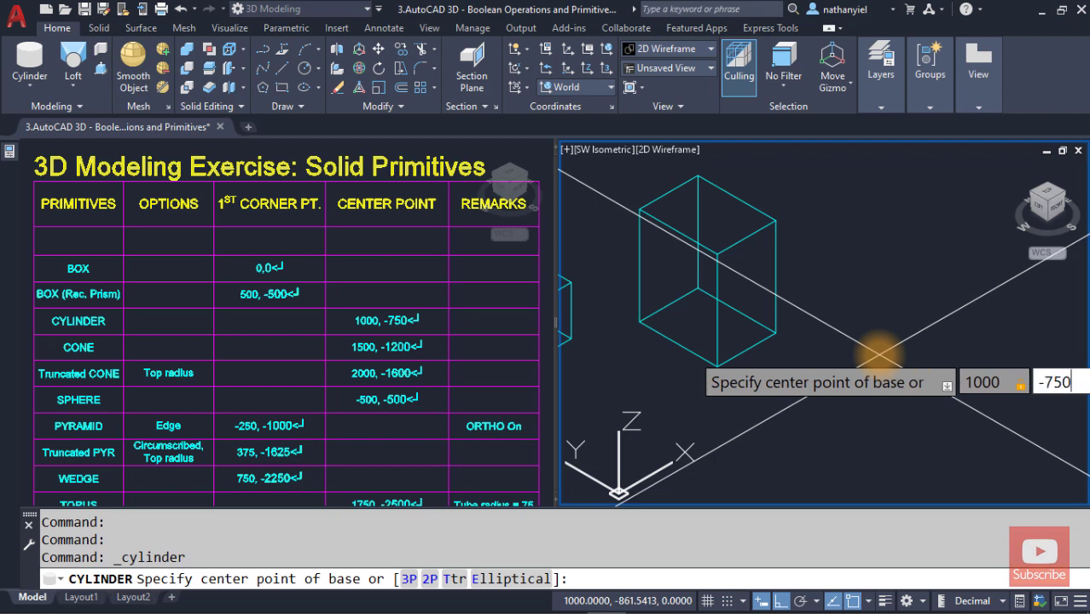
key("Return")
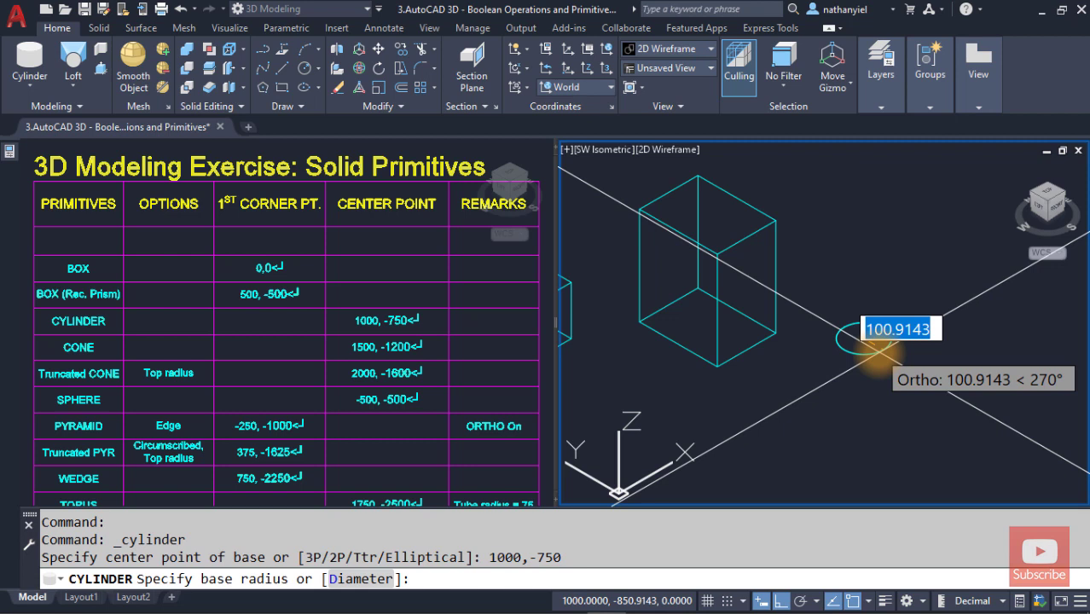
Step: Complete the cylinder with a base radius of 150 and a height of 600
type("150")
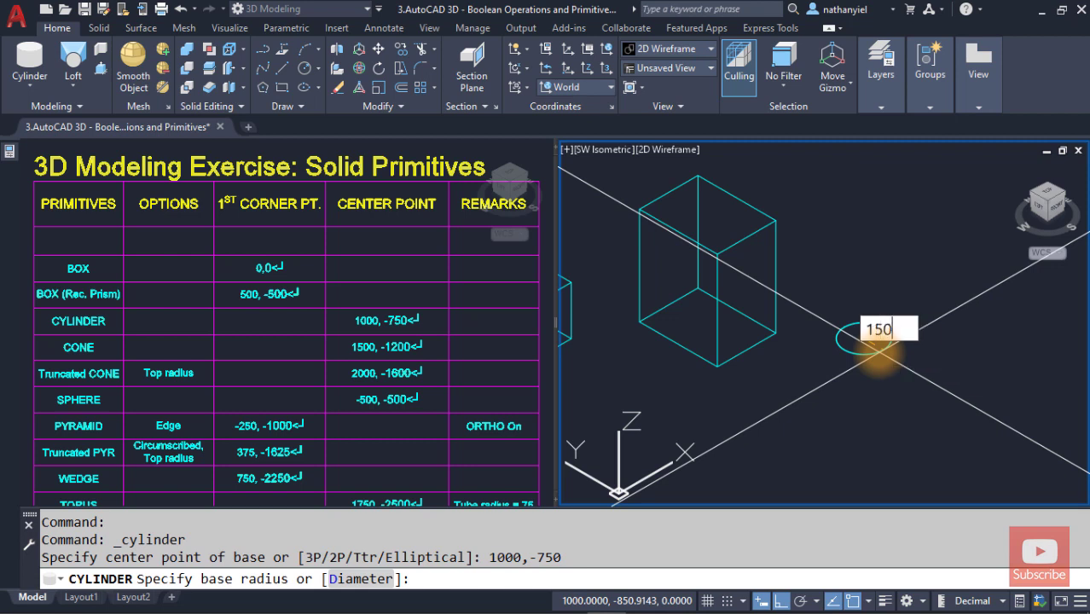
key("Return")
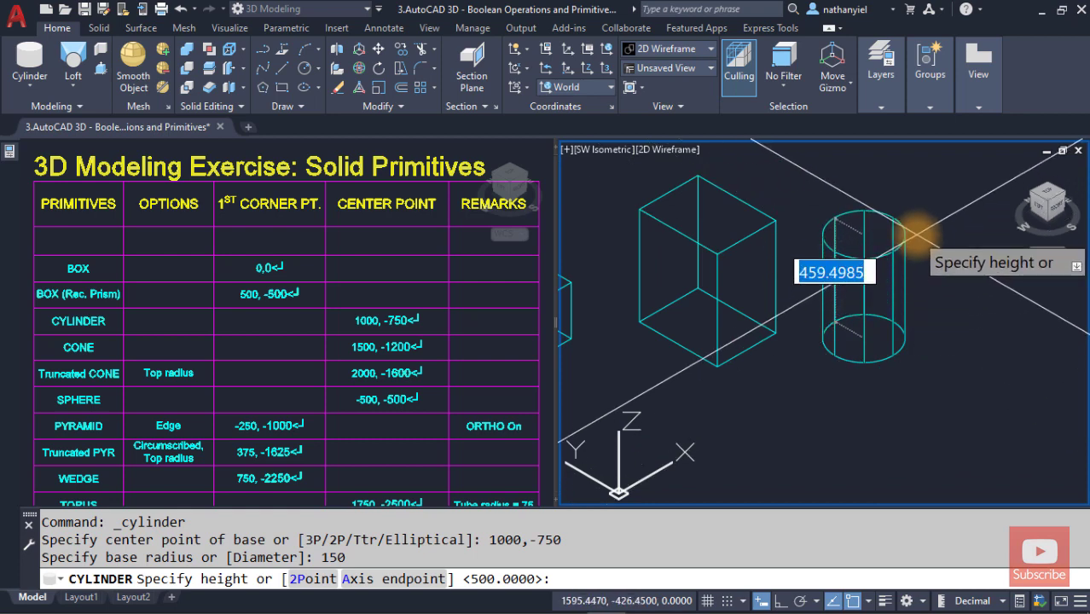
type("600")
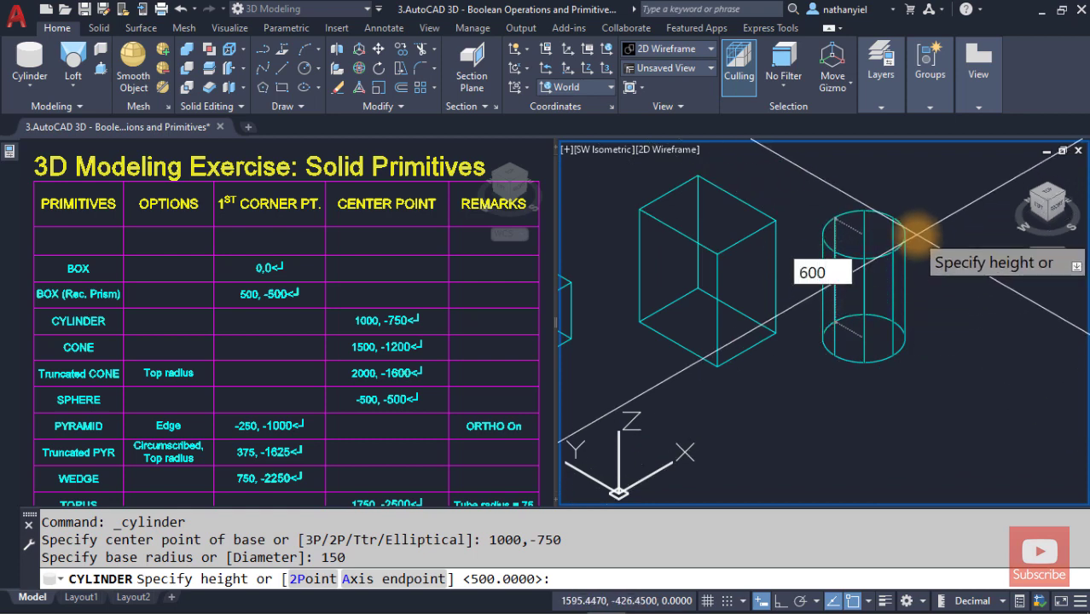
key("Return")
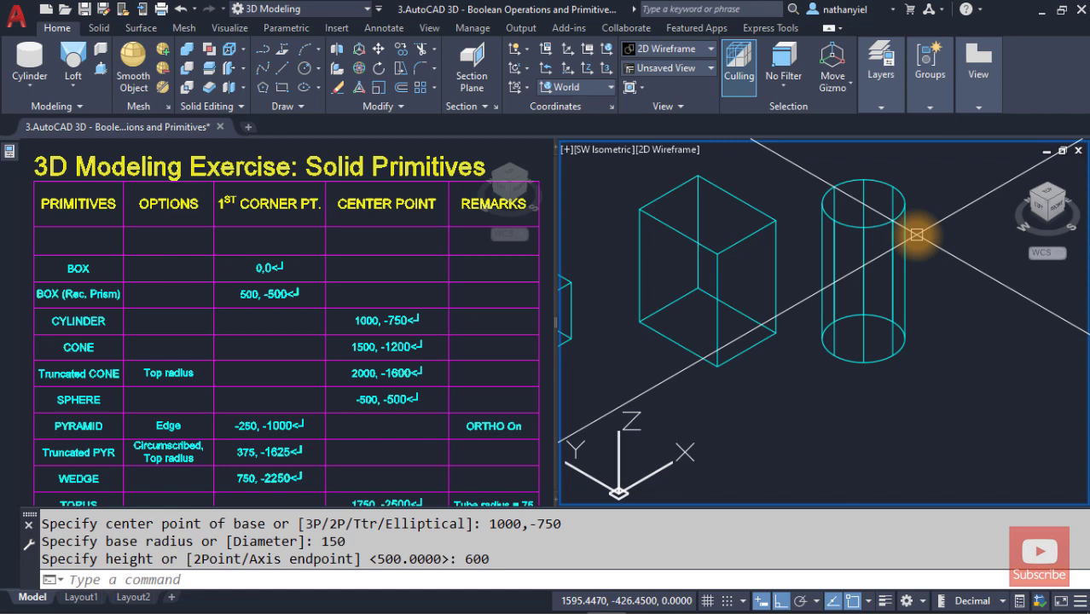
Step: Begin a solid Cone beyond the cylinder, with the center of its base at 1500,-1200
middle_click_drag(956, 309, 747, 343)
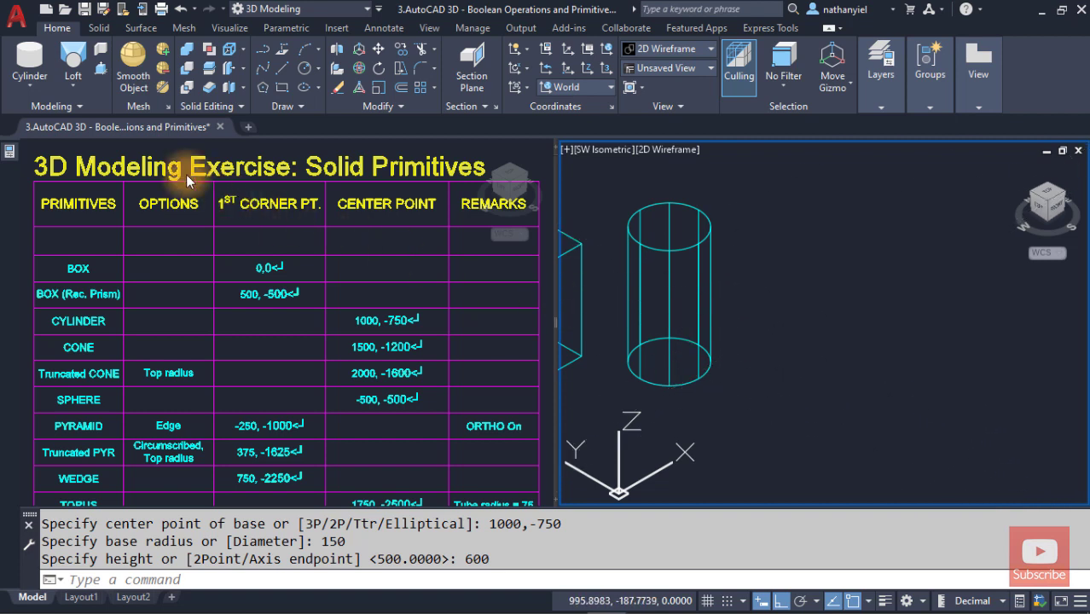
left_click(34, 93)
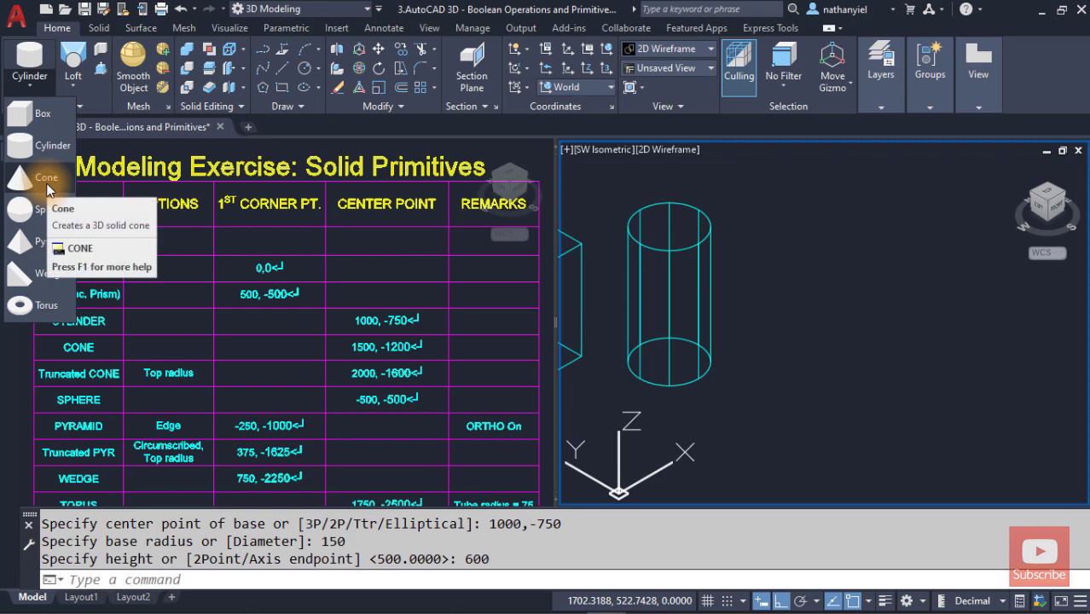
left_click(46, 181)
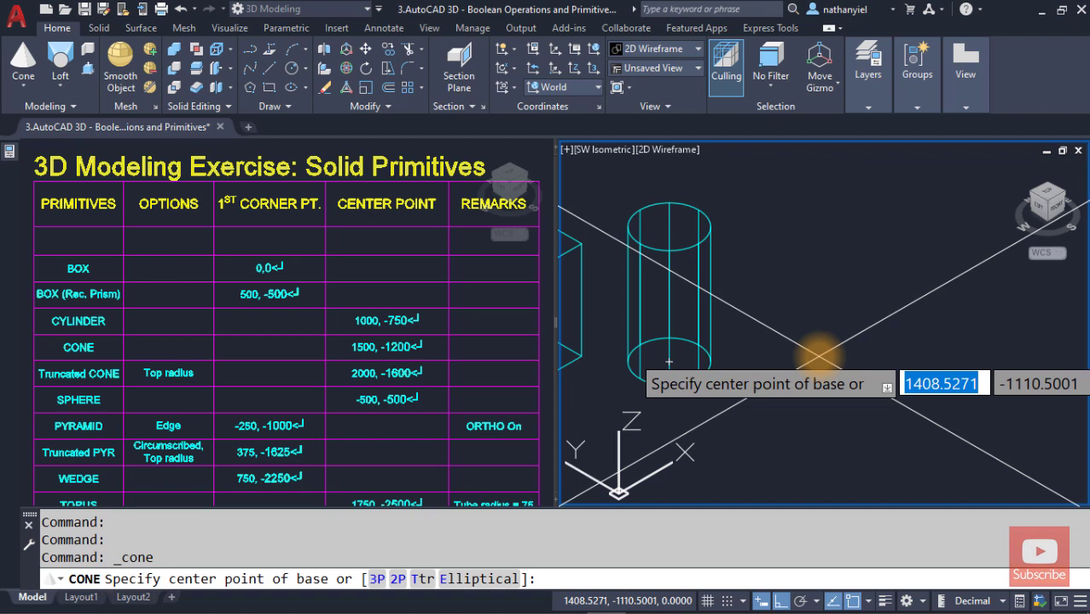
type("1500")
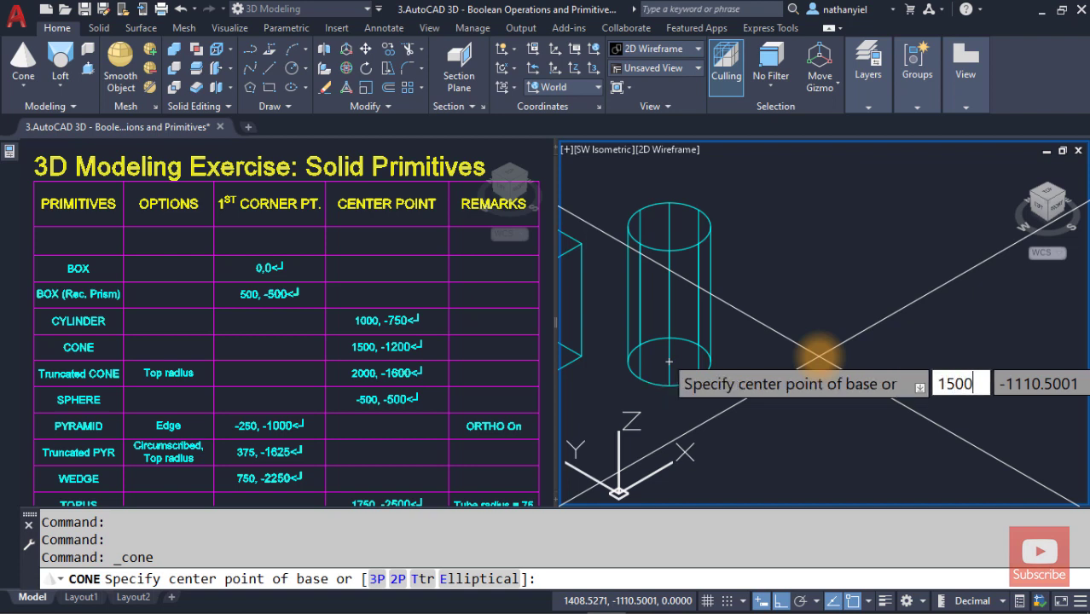
type(",")
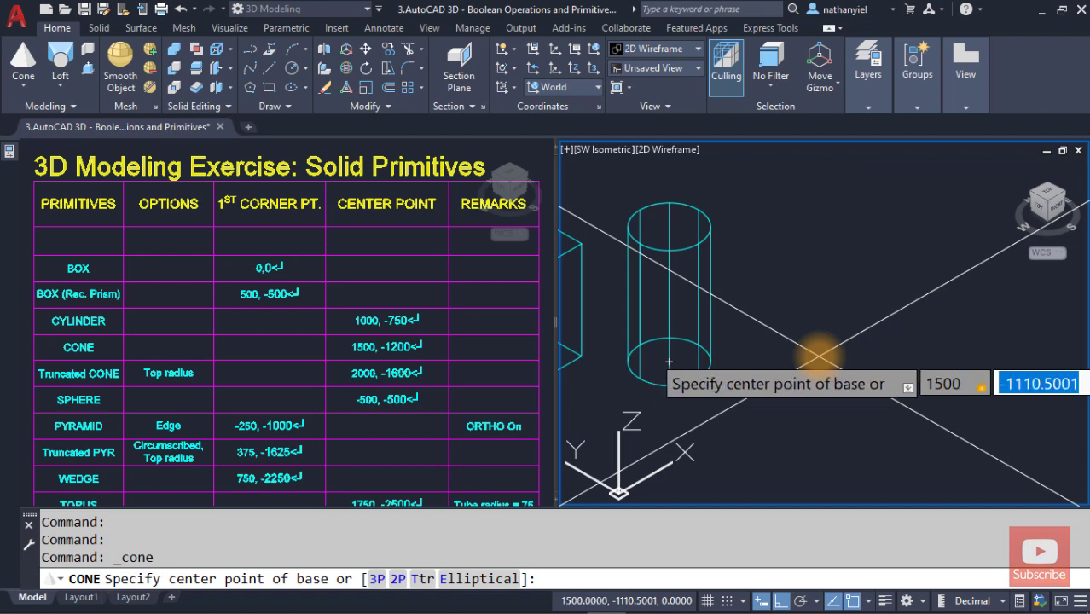
type("-120")
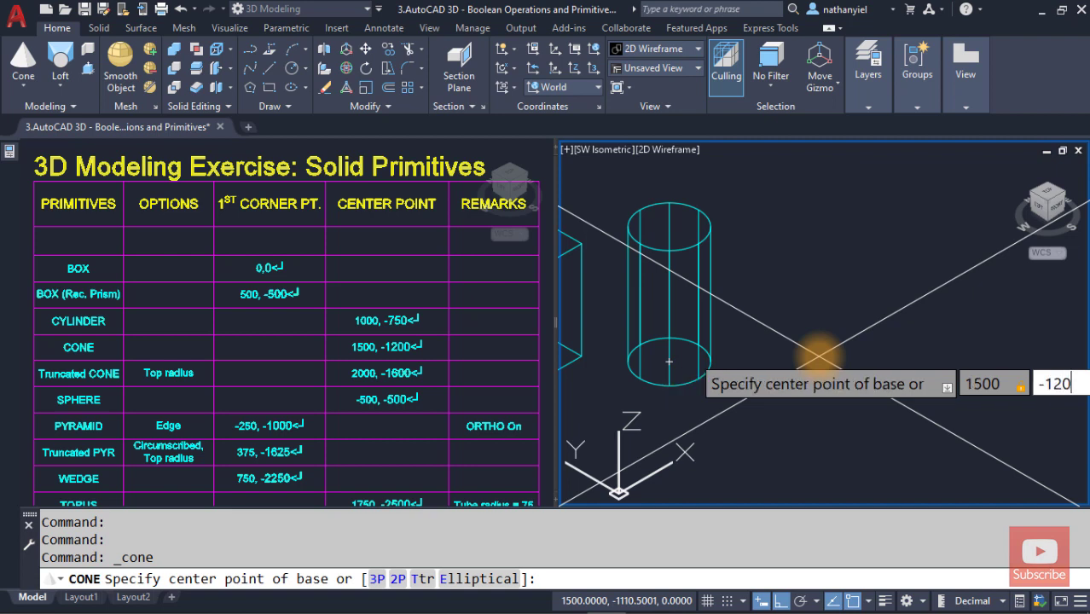
type("0")
key("Return")
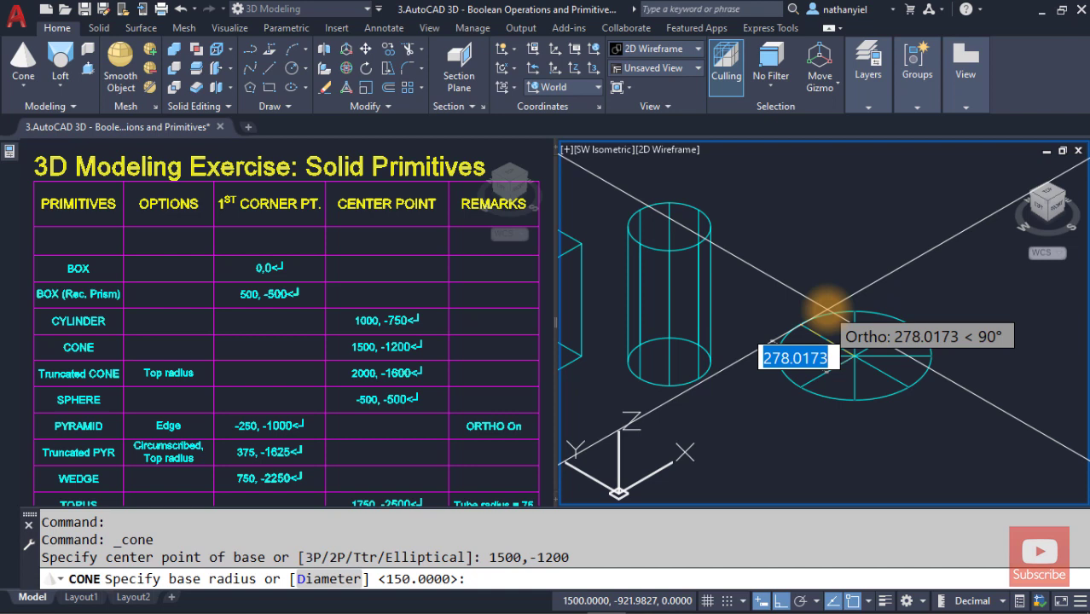
Step: Complete the cone with a base radius of 200 and a height of 400
type("200")
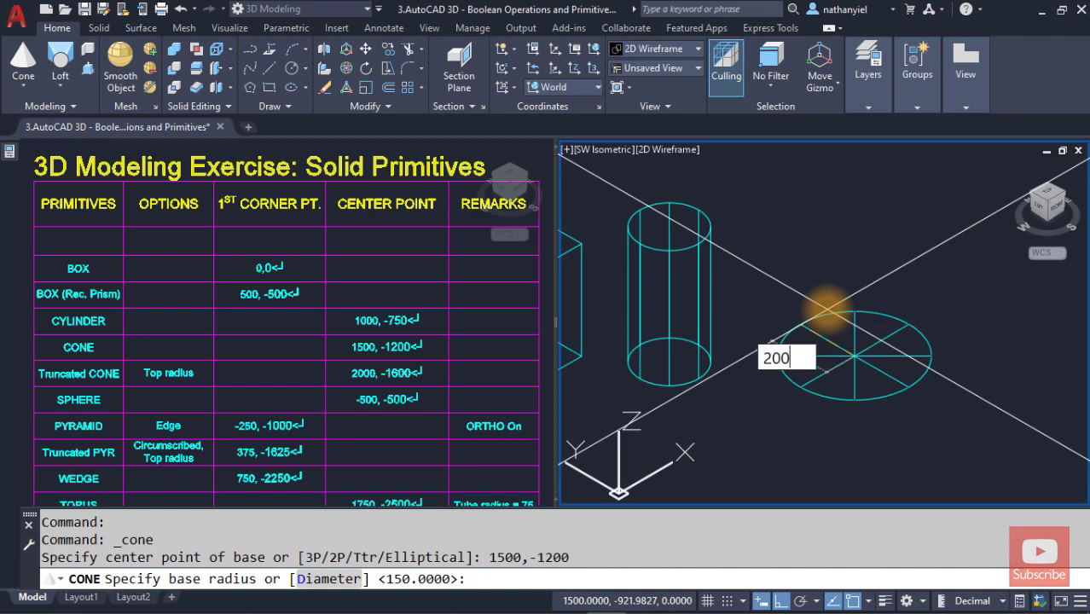
key("Return")
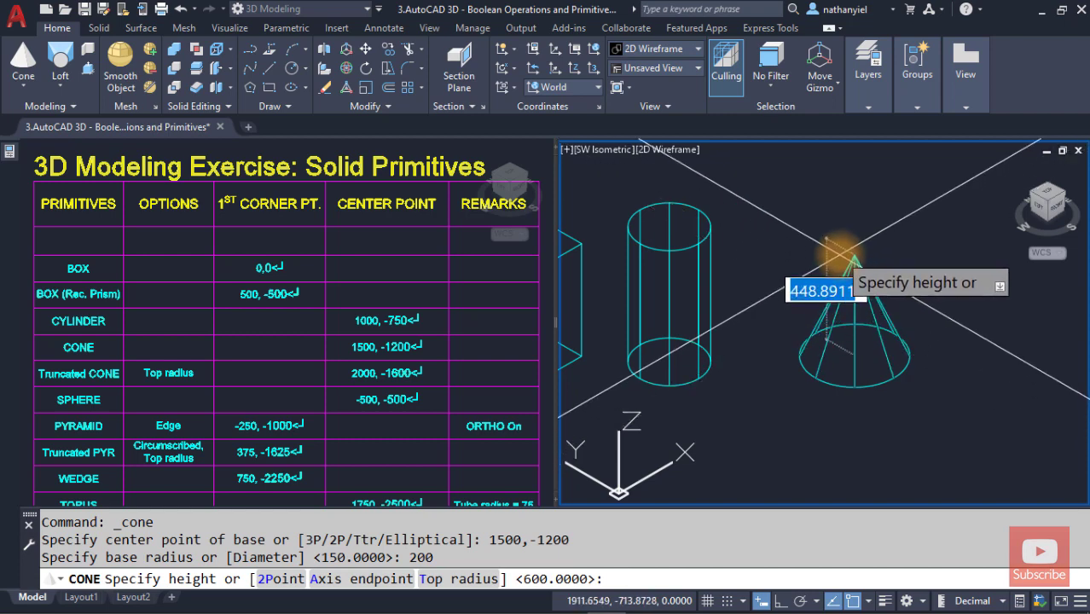
type("400")
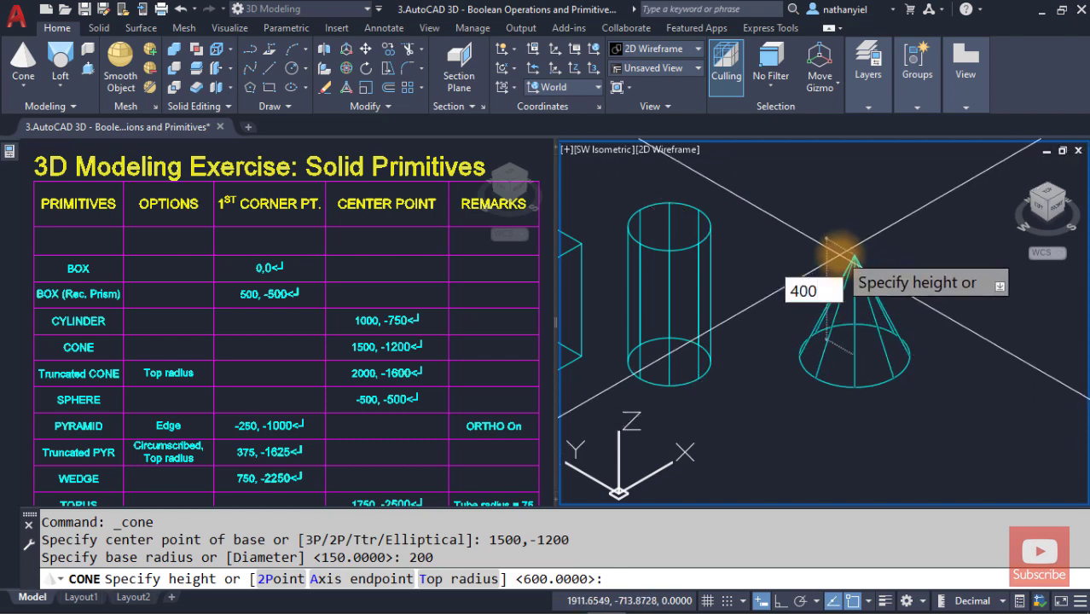
key("Return")
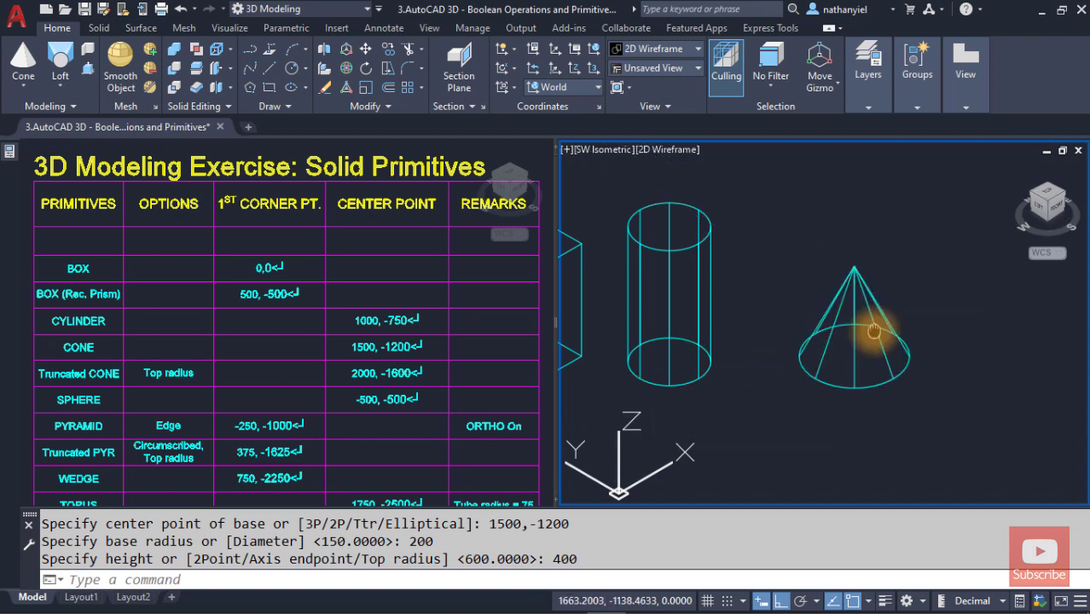
Step: Begin a second Cone for the truncated cone, centered at 2000,-1600 with a base radius of 250
middle_click_drag(872, 335, 705, 327)
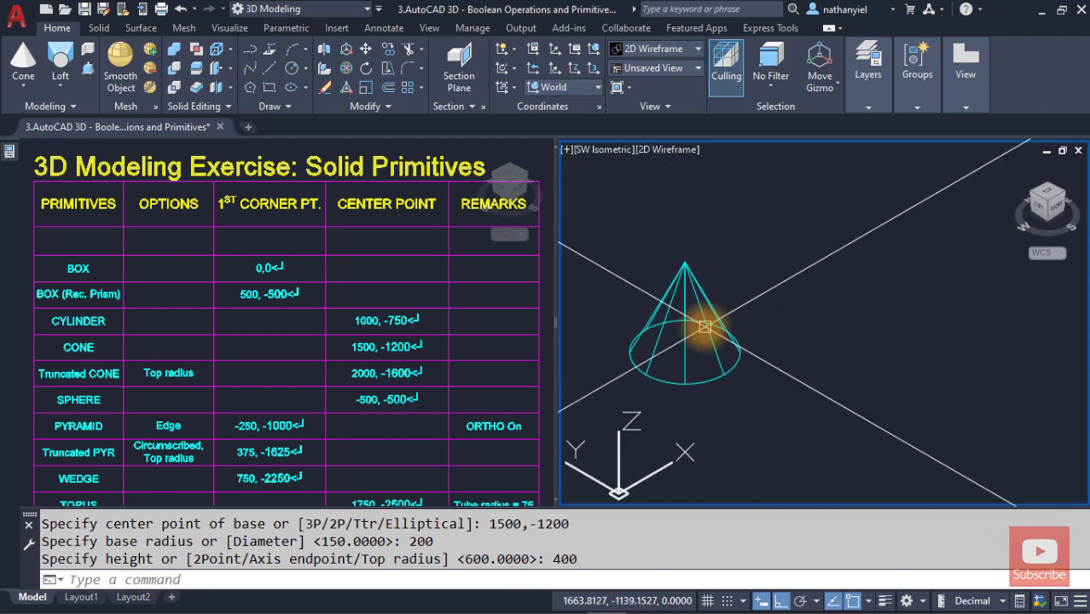
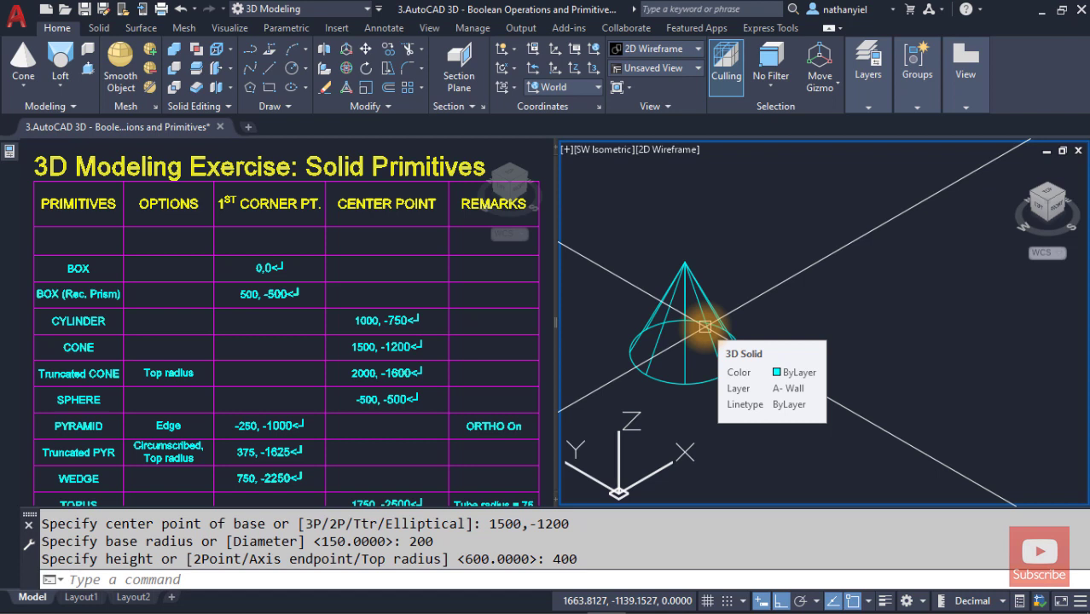
key("Return")
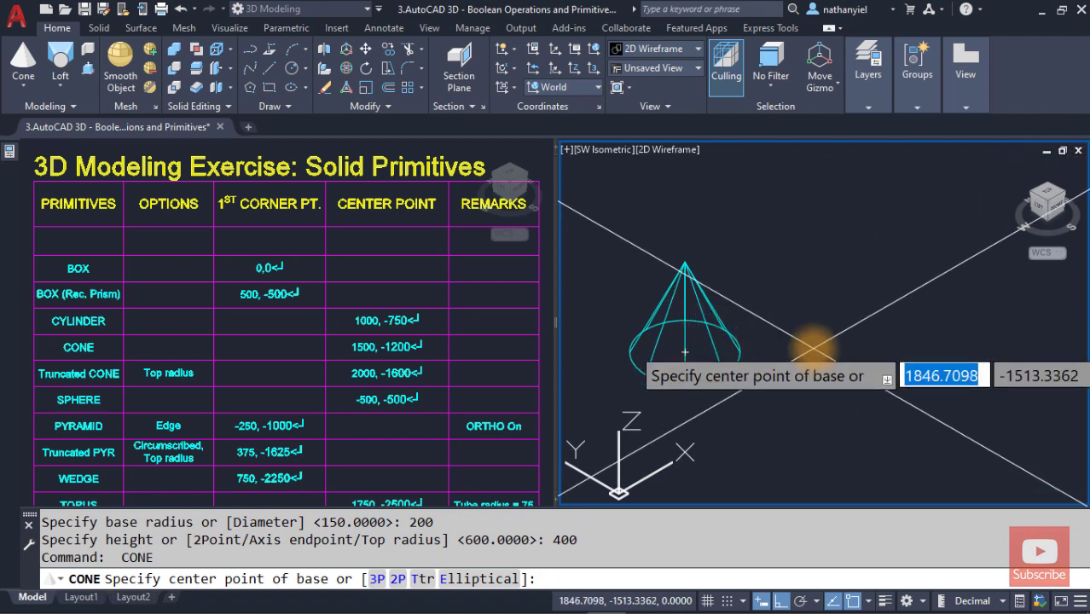
type("2000")
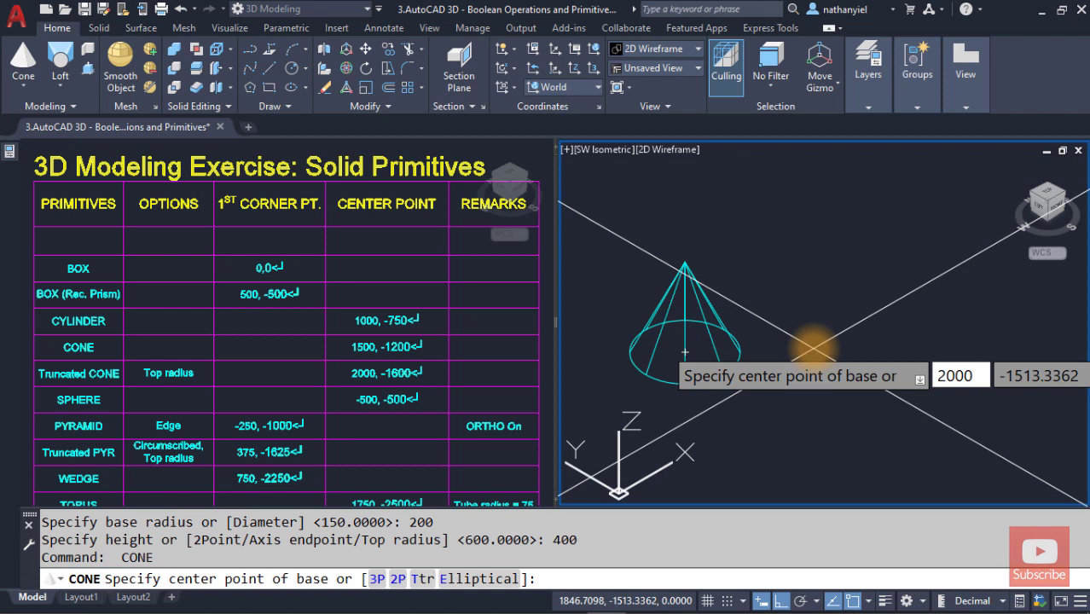
key("Tab")
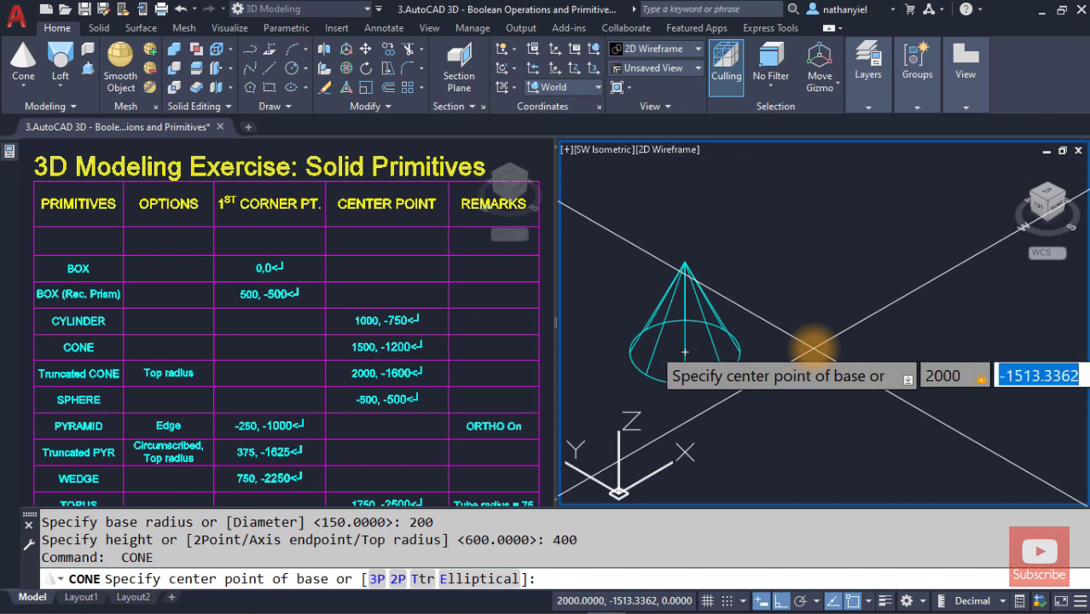
type("-1600")
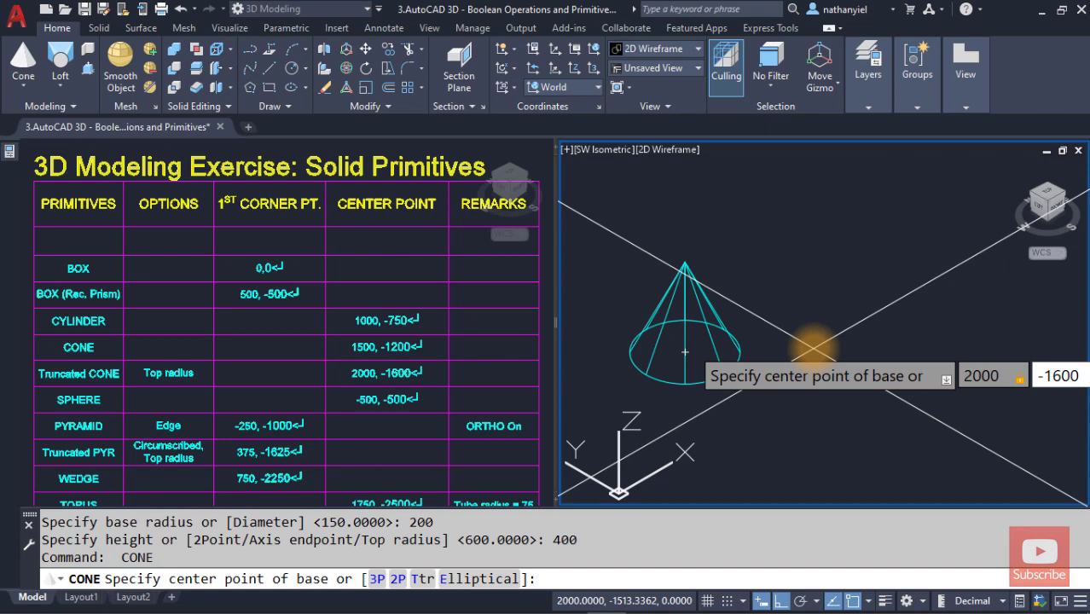
key("Return")
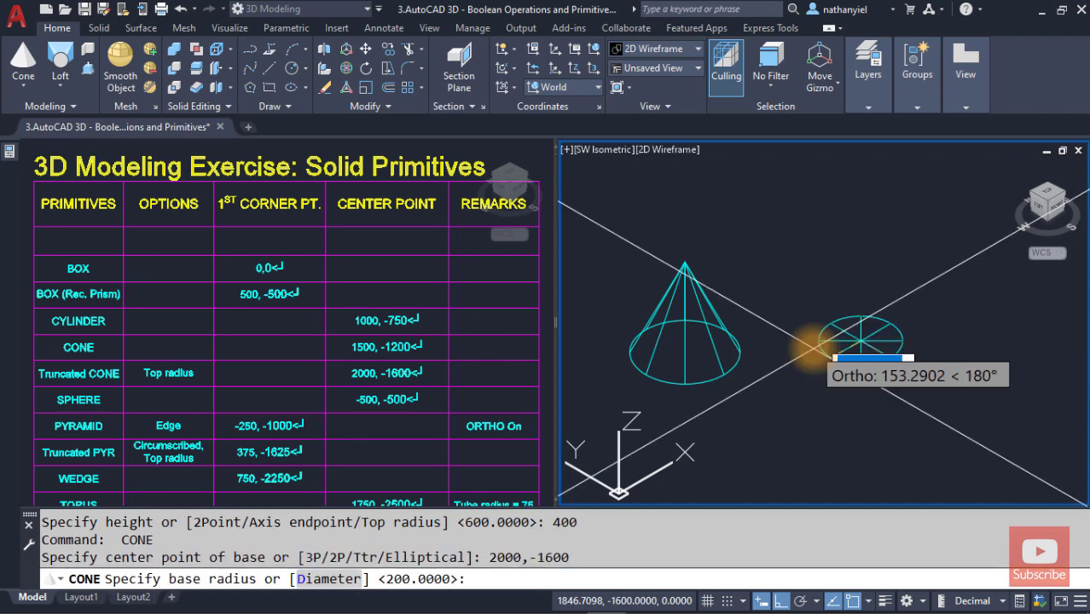
type("250")
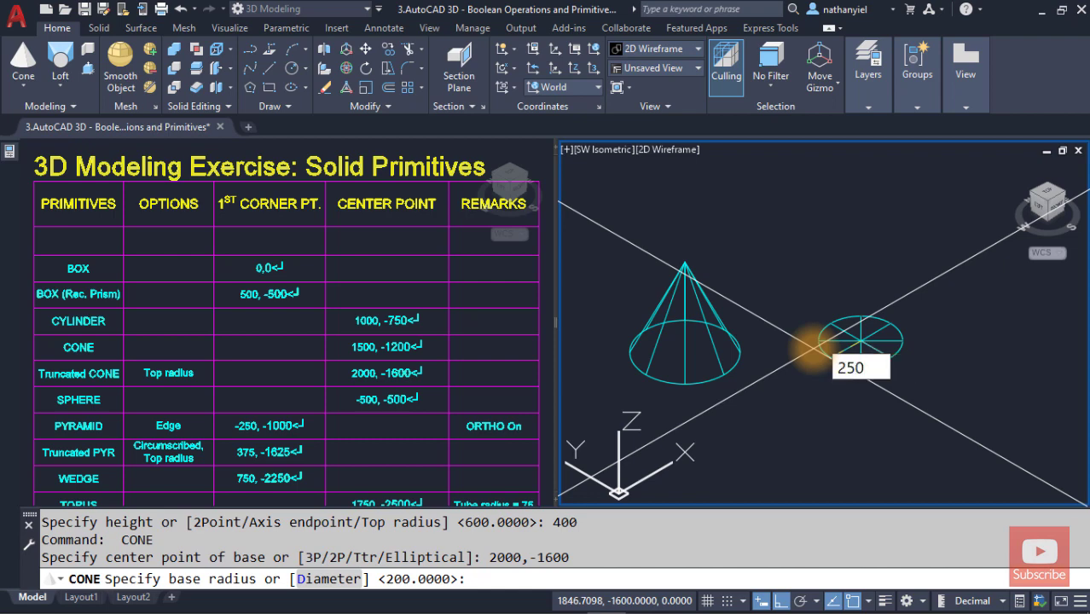
key("Return")
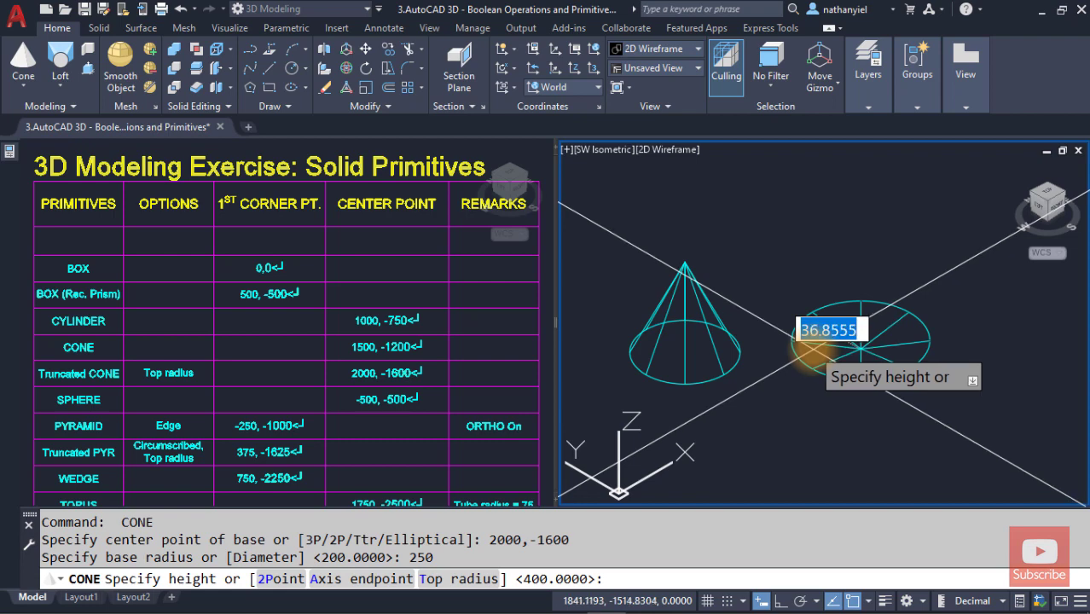
Step: Truncate the second cone with a top radius of 150 and give it a height of 500
left_click(472, 579)
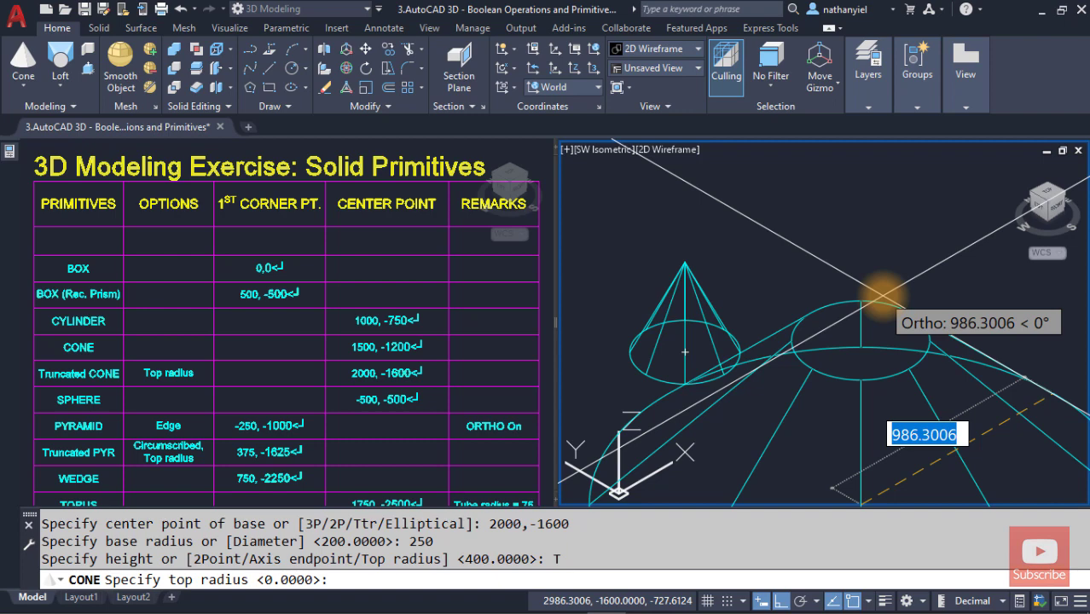
type("150")
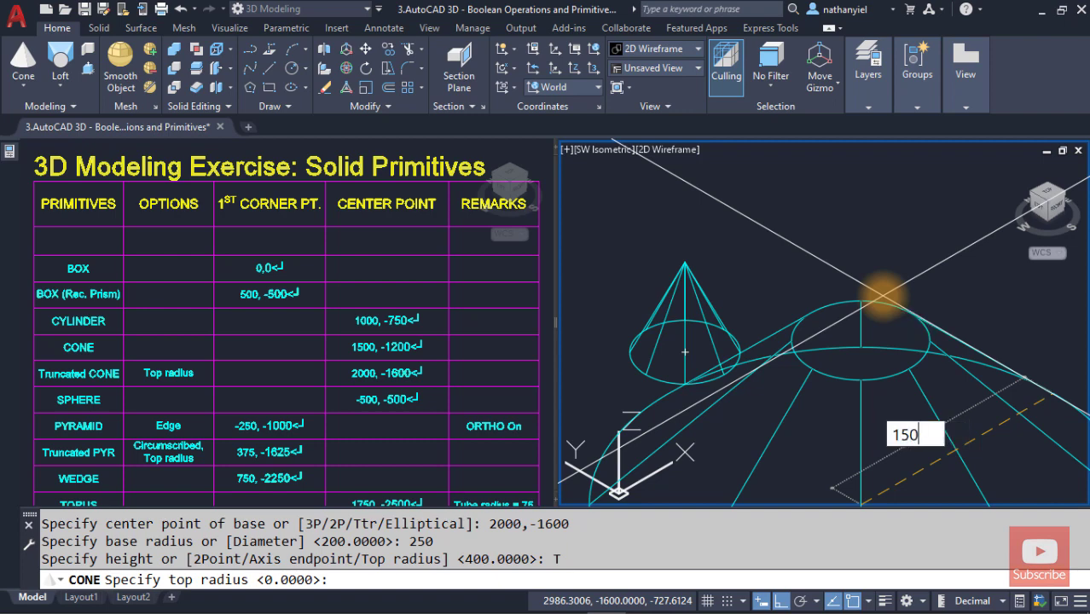
key("Return")
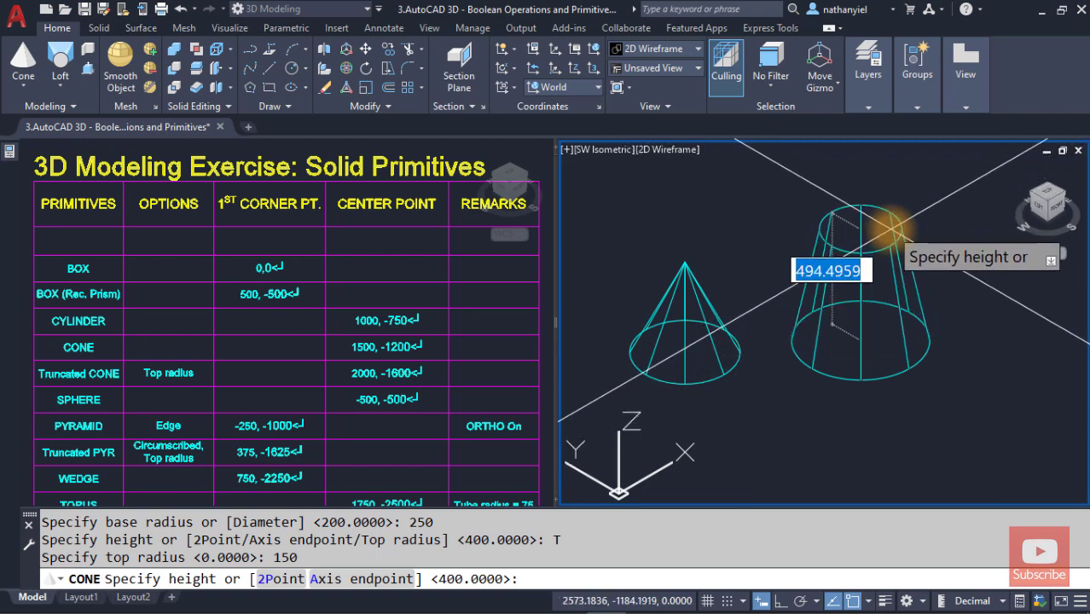
type("500")
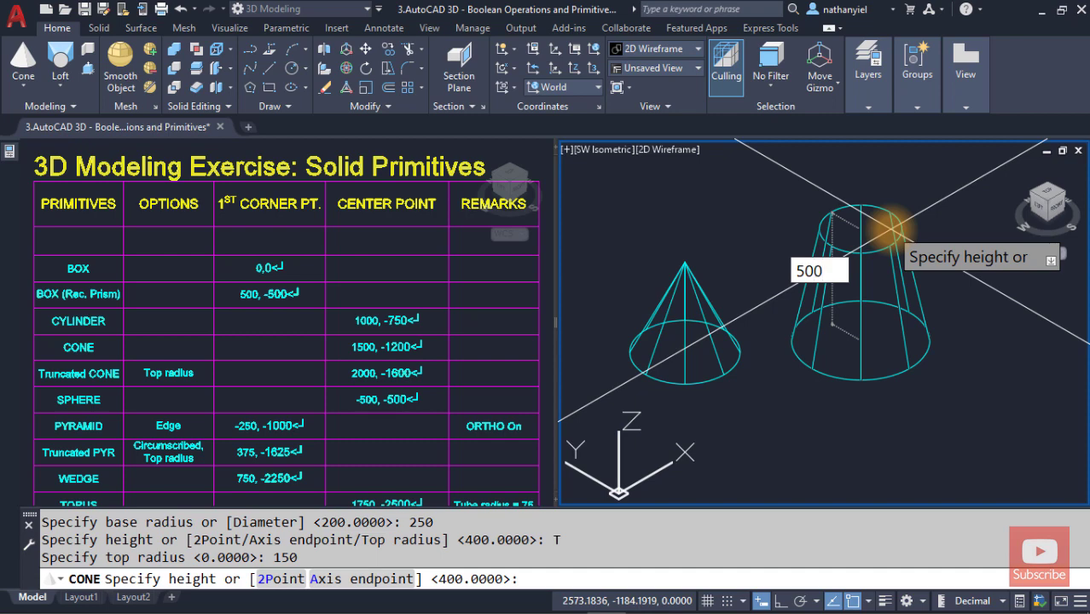
key("Return")
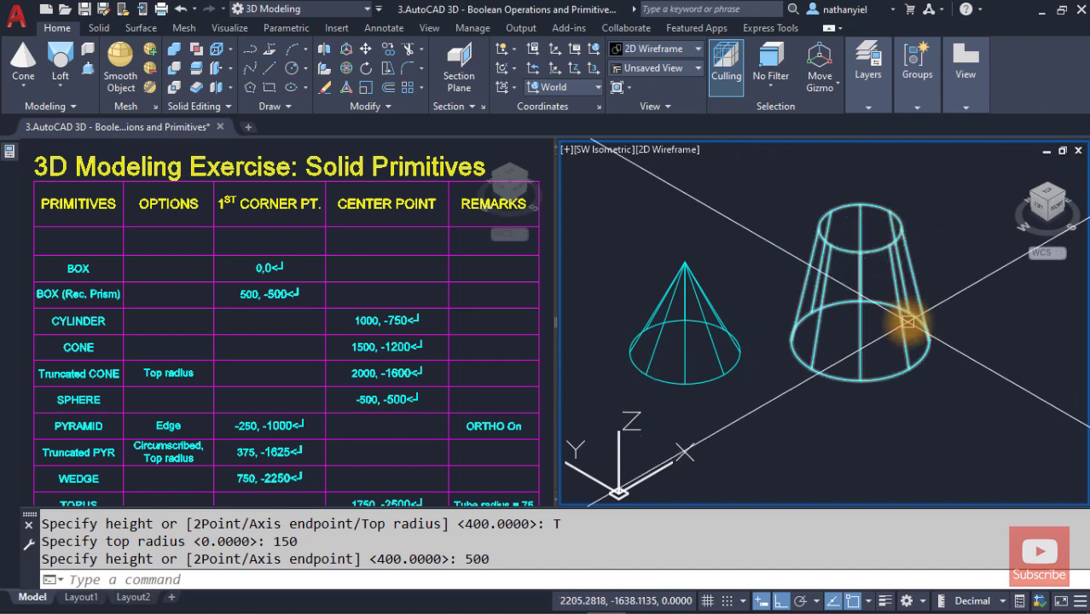
Step: Create a solid Sphere in front of the row of primitives, centered at -500,-500 with a radius of 200
middle_click_drag(785, 394, 842, 346)
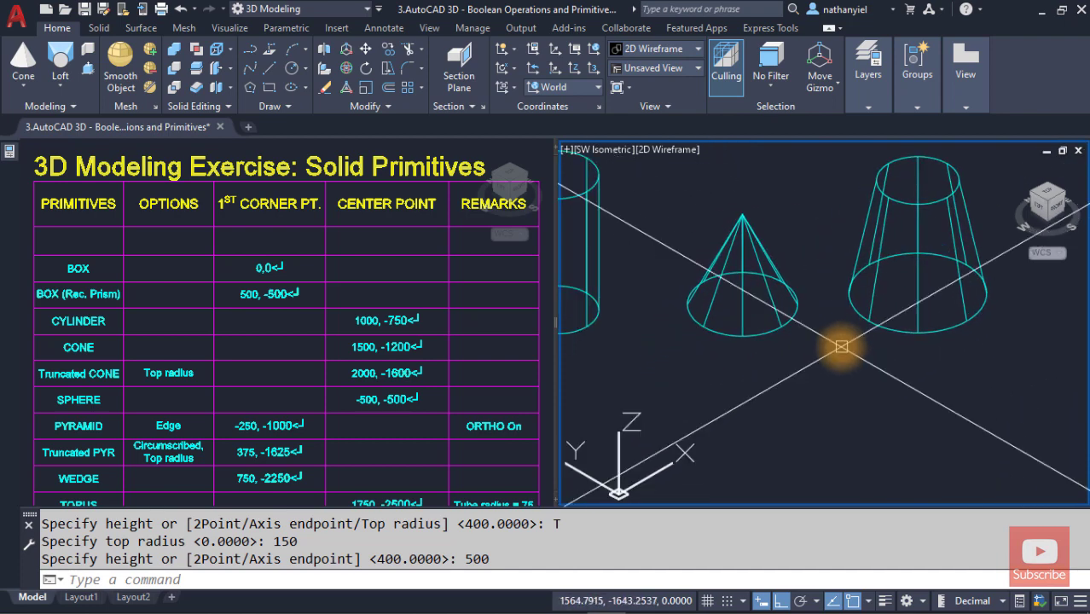
scroll(840, 345, "down", 5)
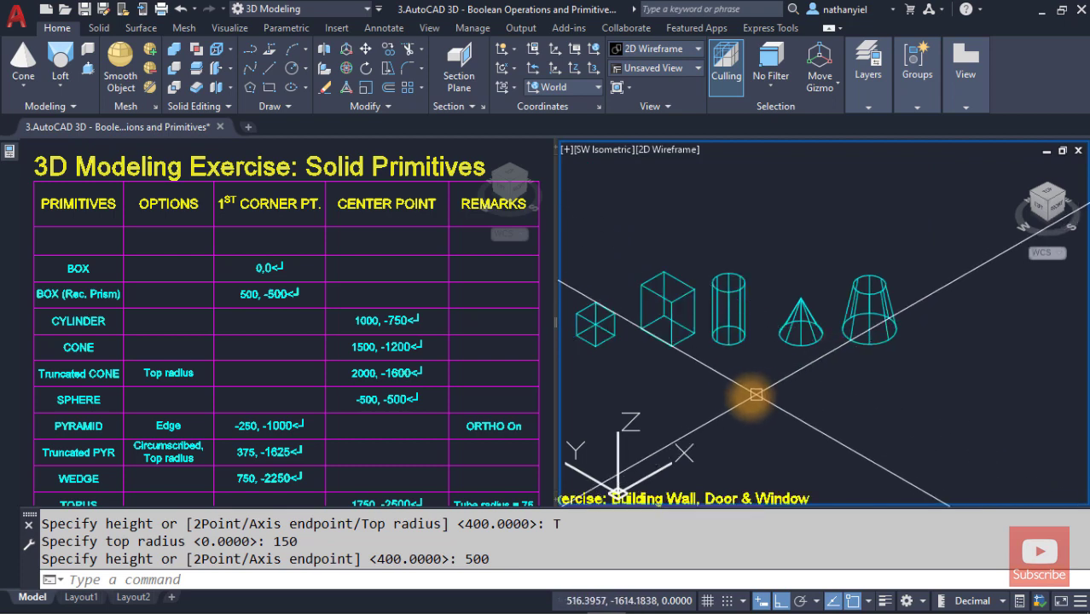
middle_click_drag(728, 403, 835, 364)
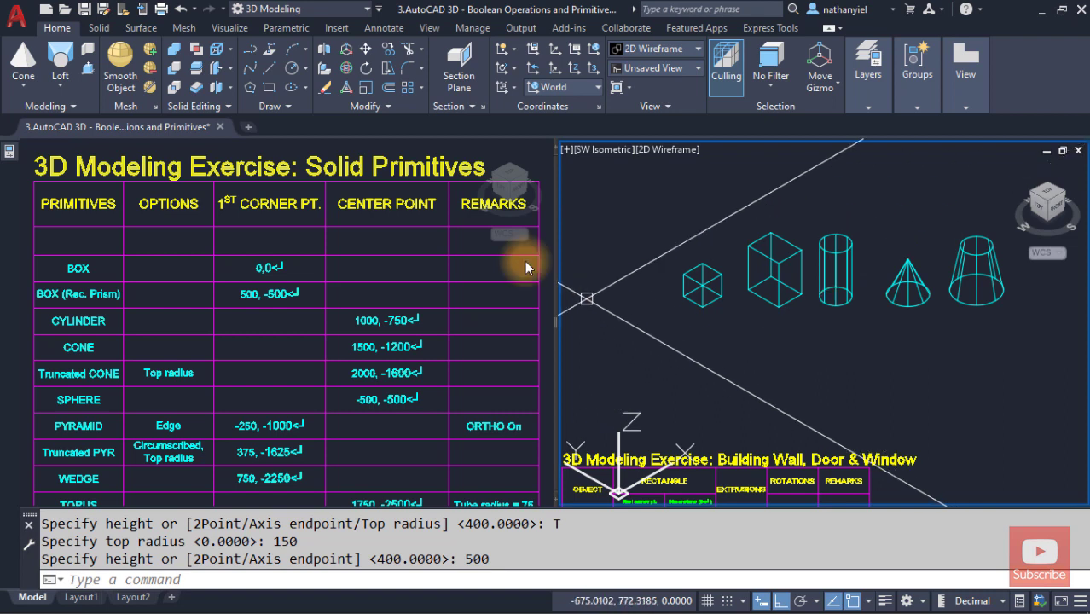
left_click(28, 90)
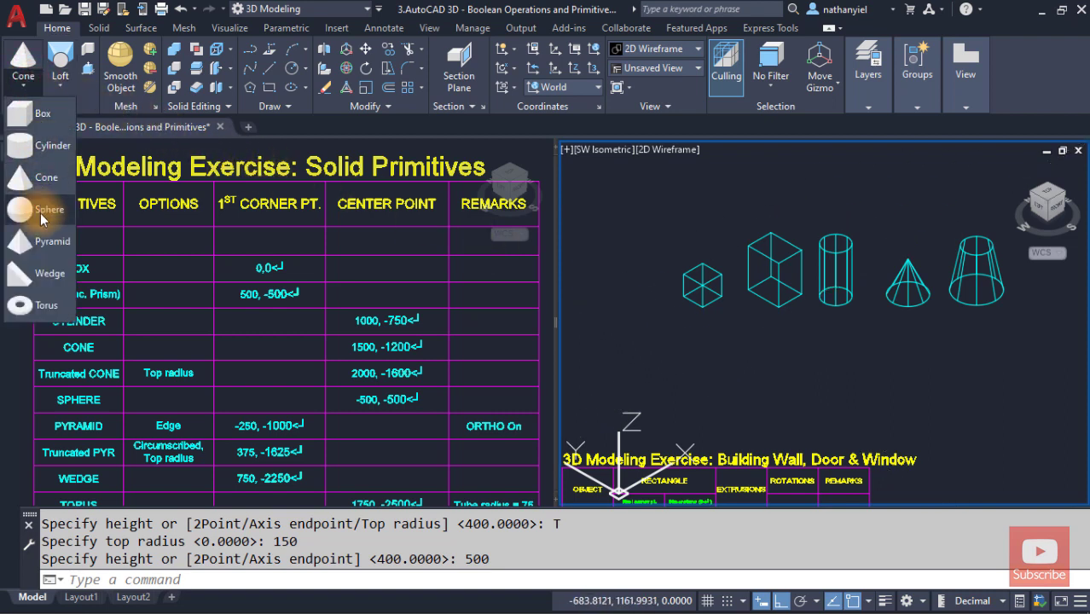
left_click(40, 211)
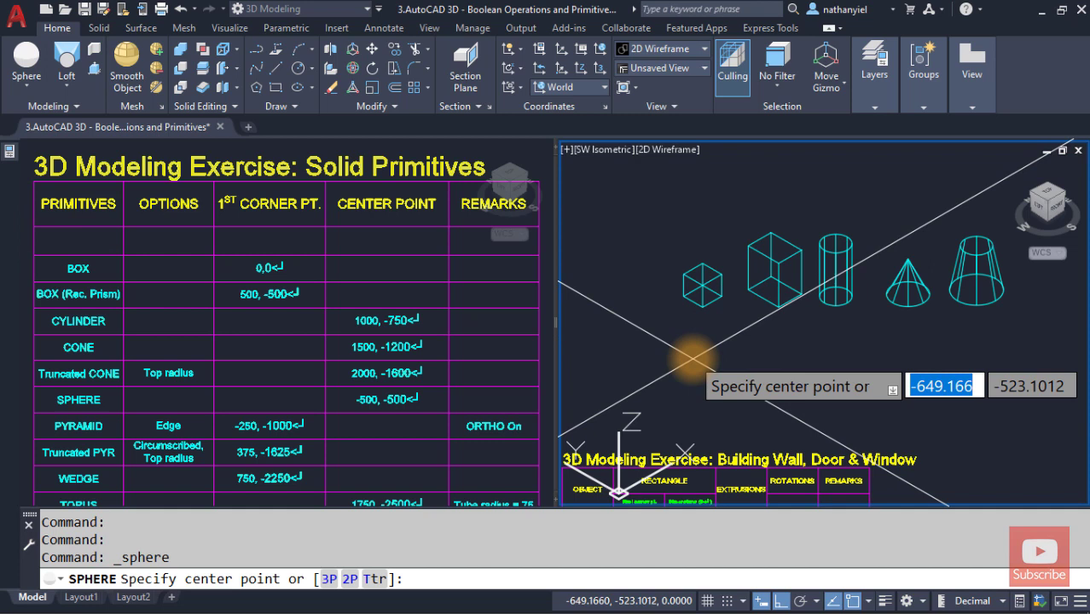
type("-500")
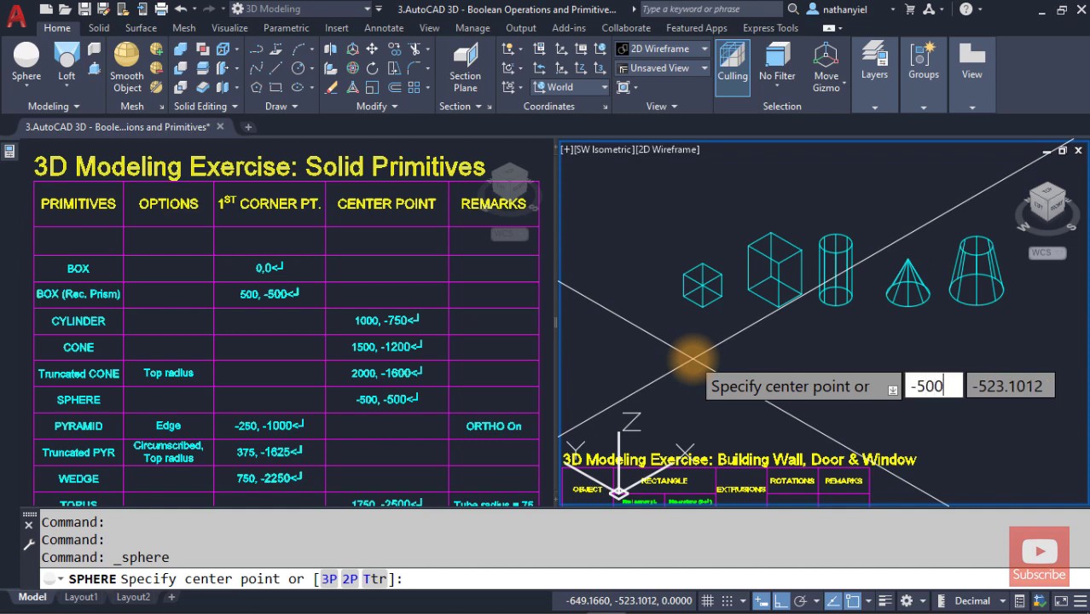
key("Tab")
key("BackSpace")
type("-500")
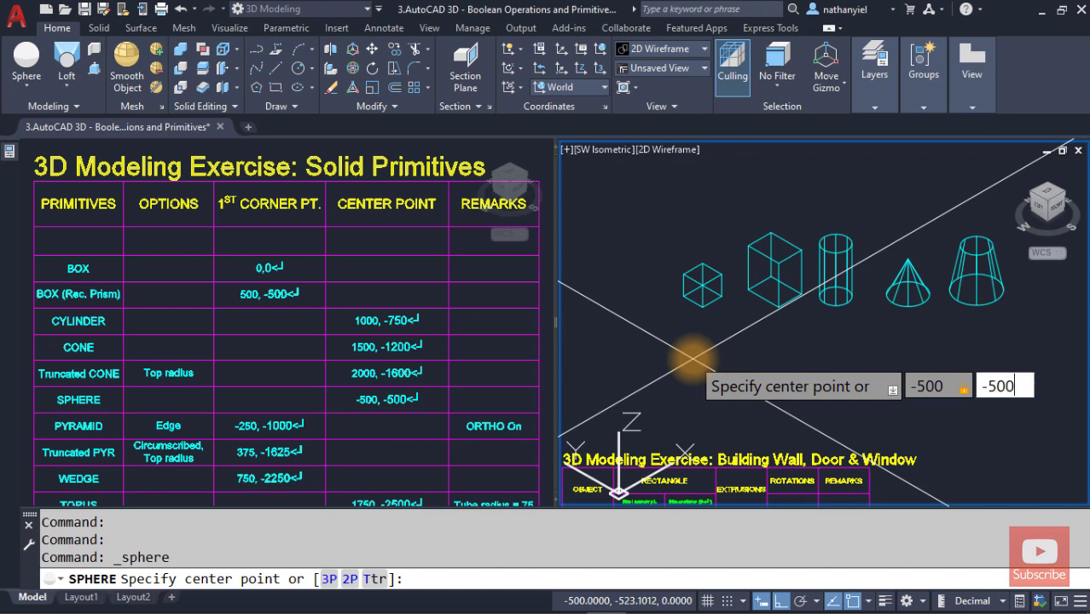
key("Return")
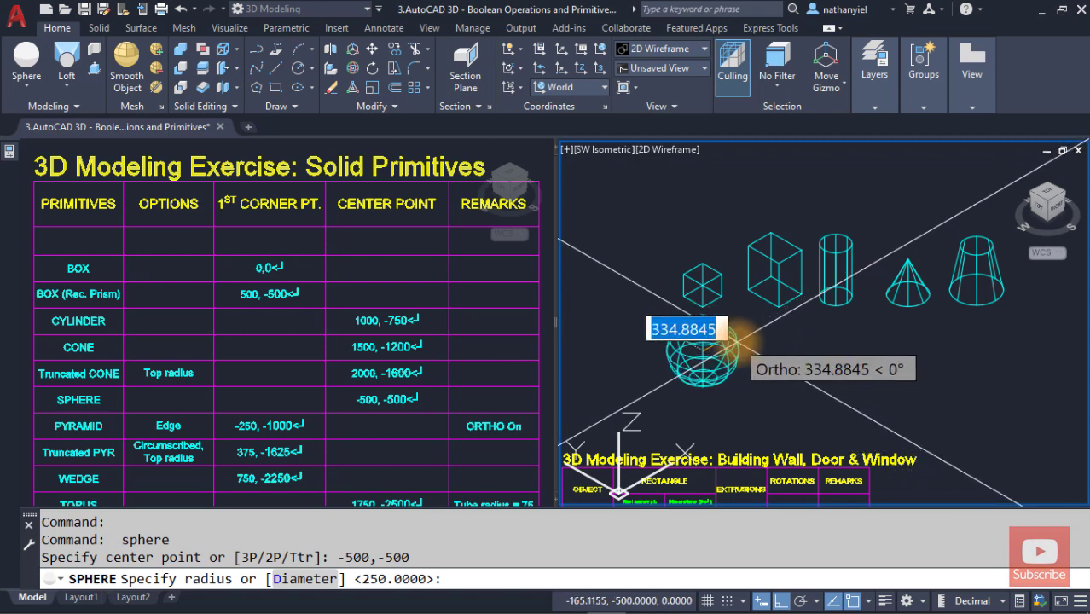
type("200")
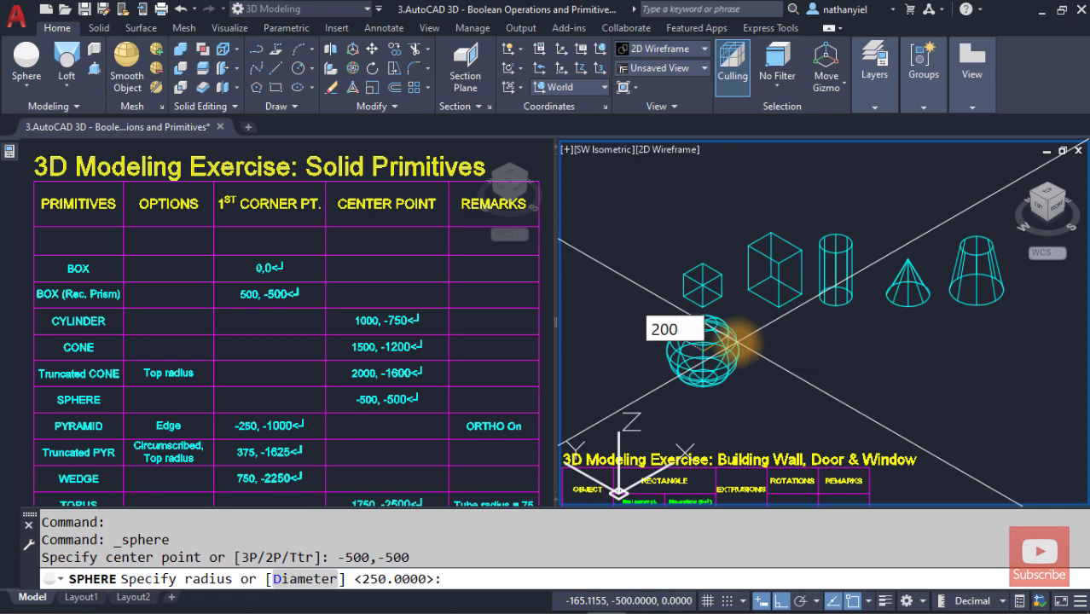
key("Return")
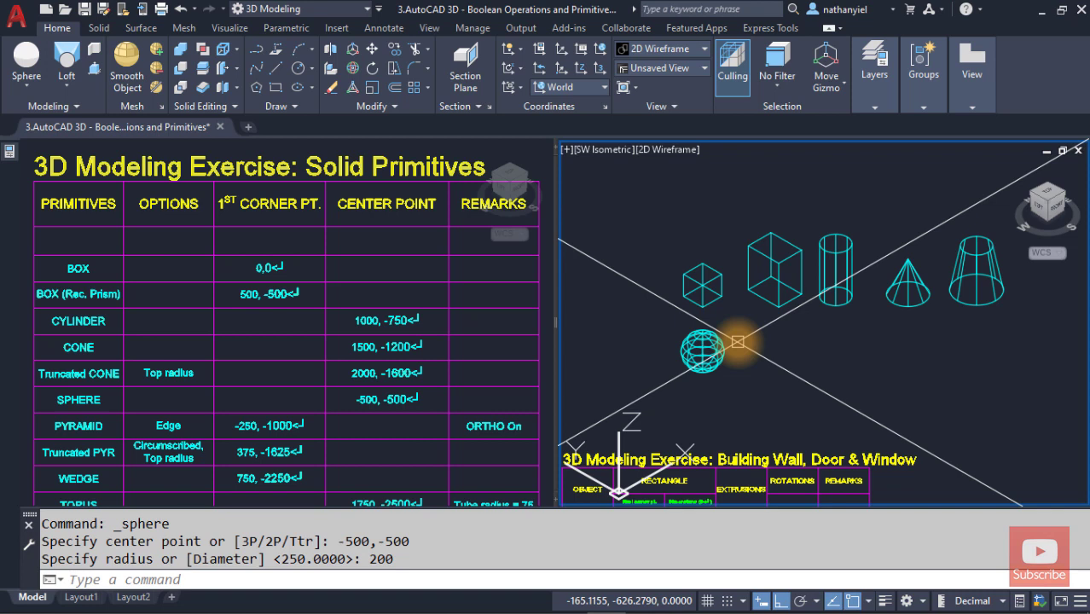
Step: Begin a Pyramid defined by its base edge, with the first edge endpoint at -250,-1000
type("PYR")
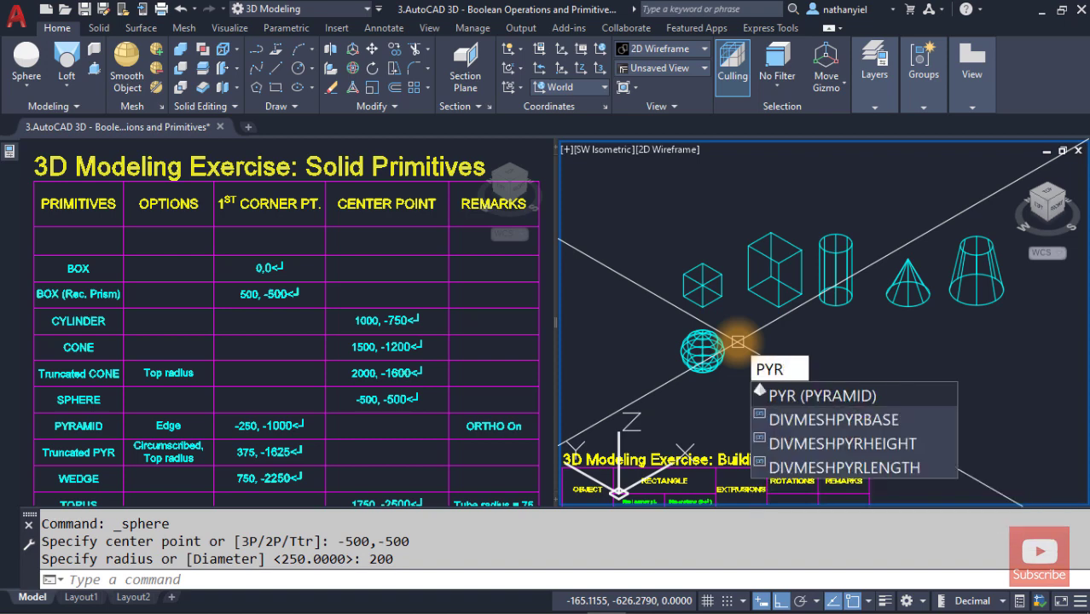
key("Return")
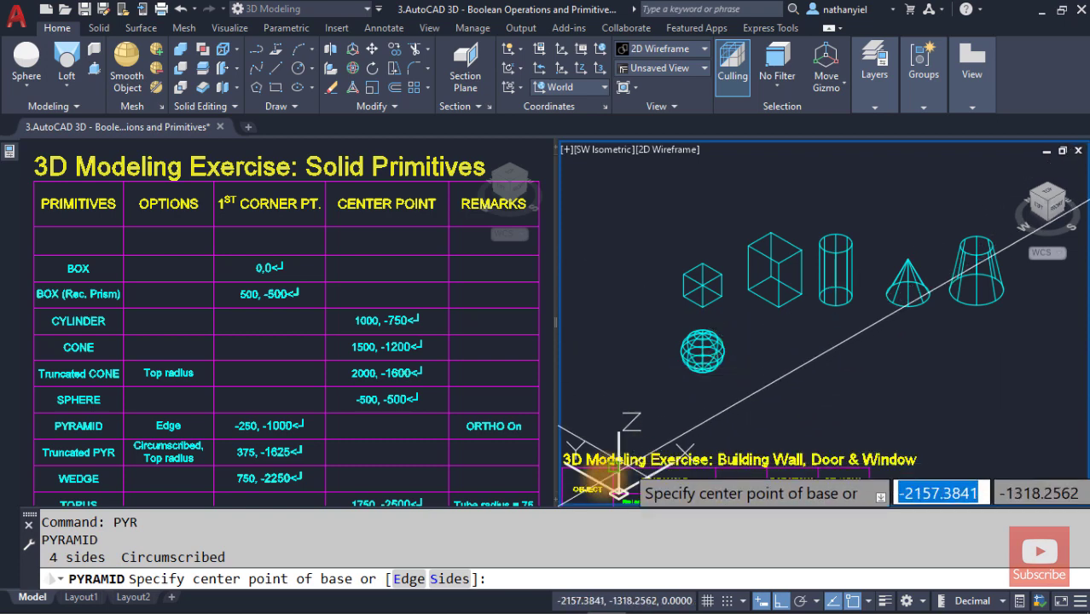
left_click(407, 580)
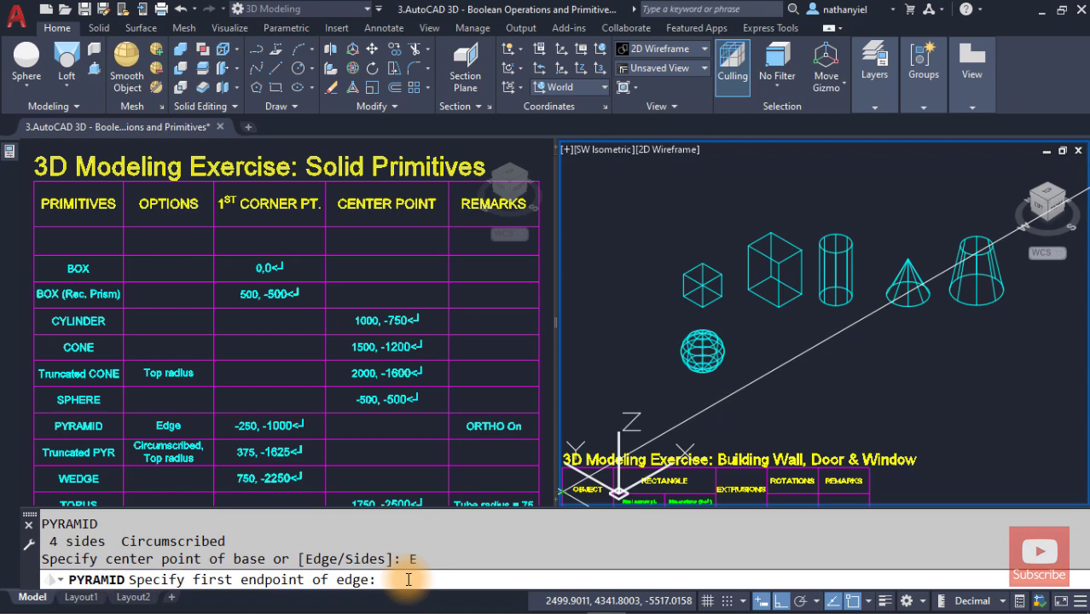
type("-250")
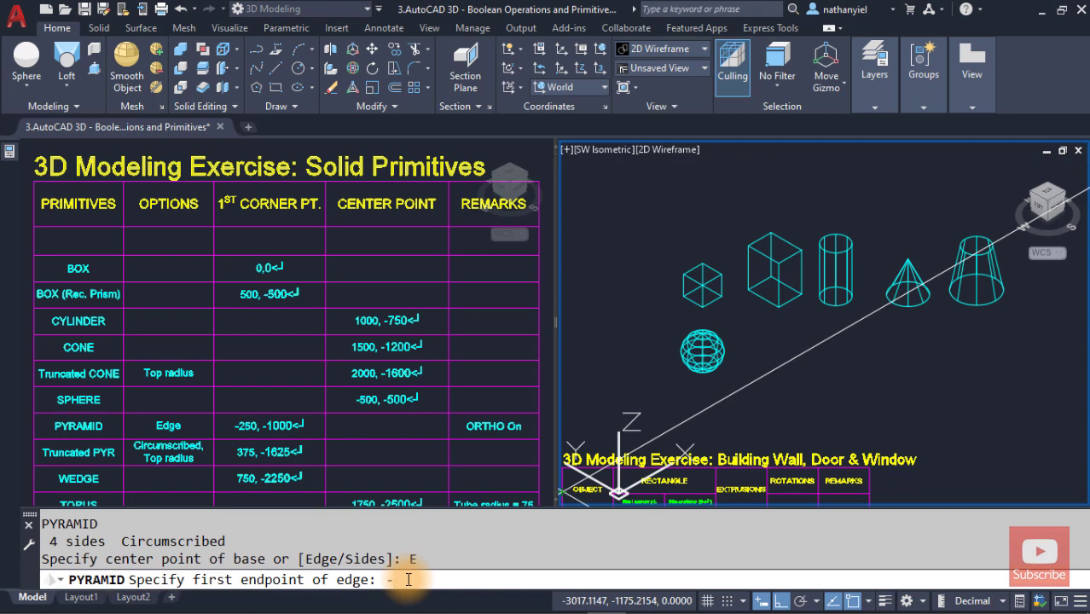
type(",-1000")
key("Return")
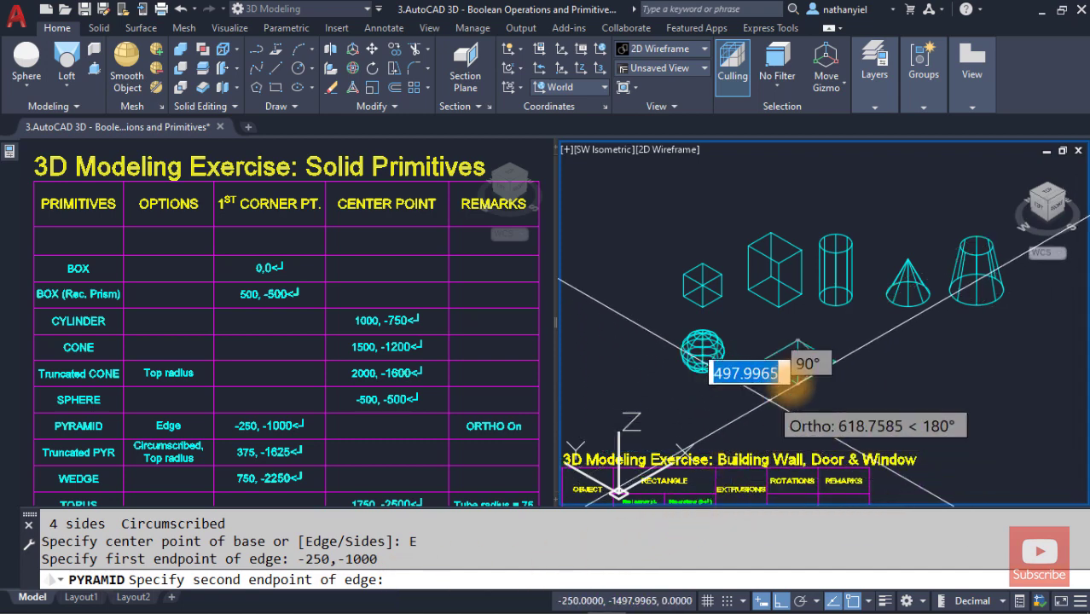
Step: Complete the pyramid with a base edge length of 300 and a height of 400
scroll(806, 352, "up", 2)
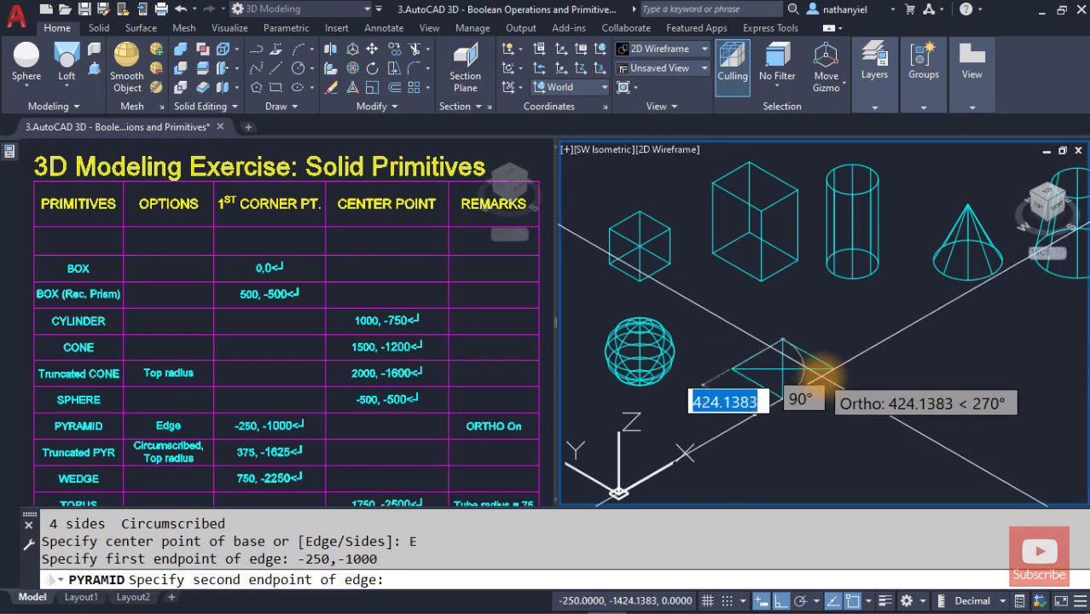
type("300")
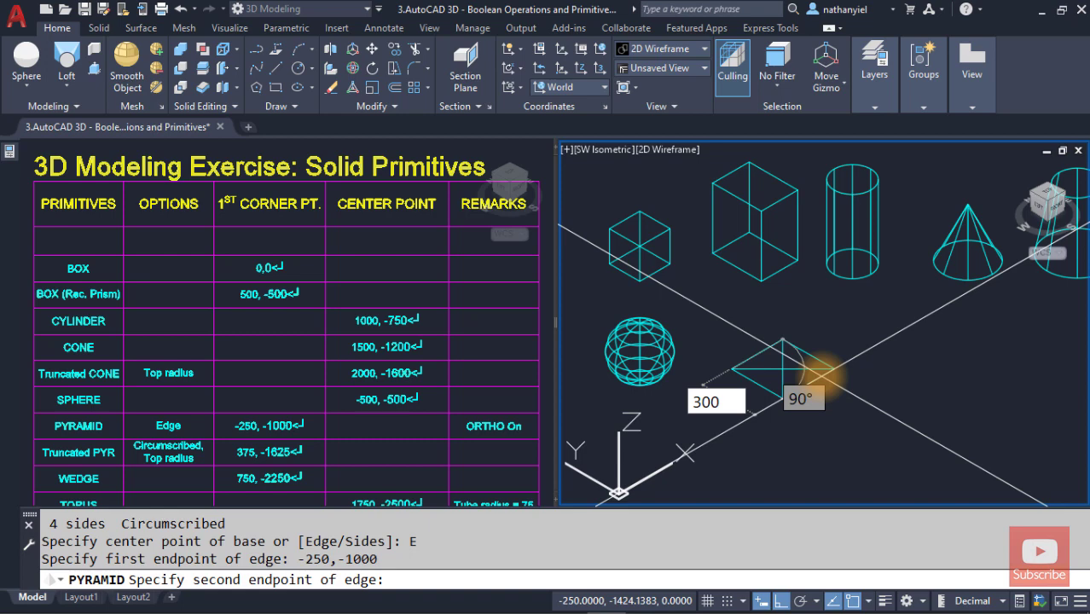
key("Return")
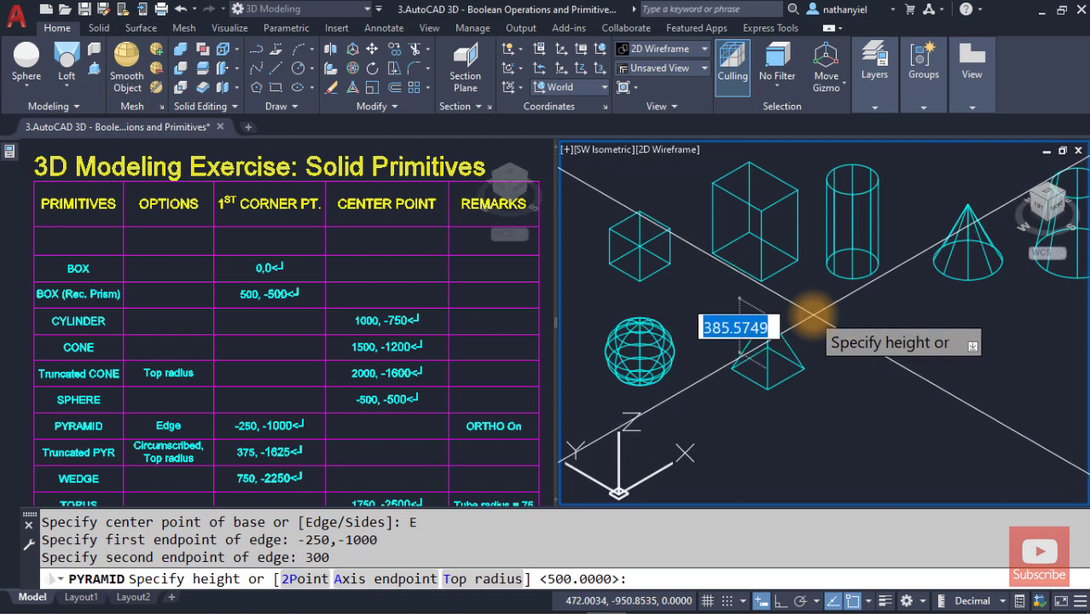
type("400")
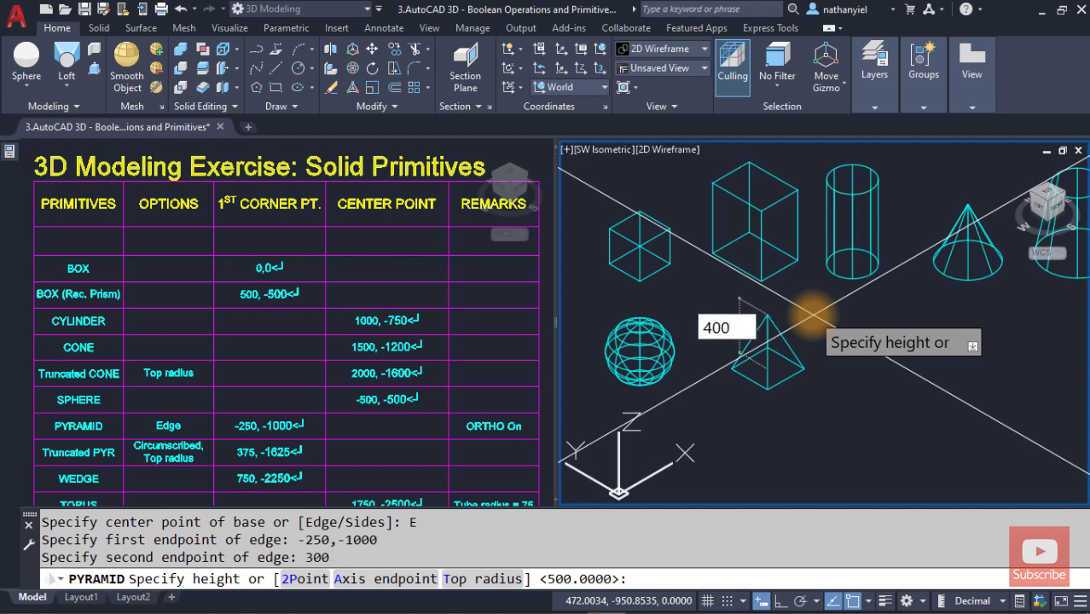
key("Return")
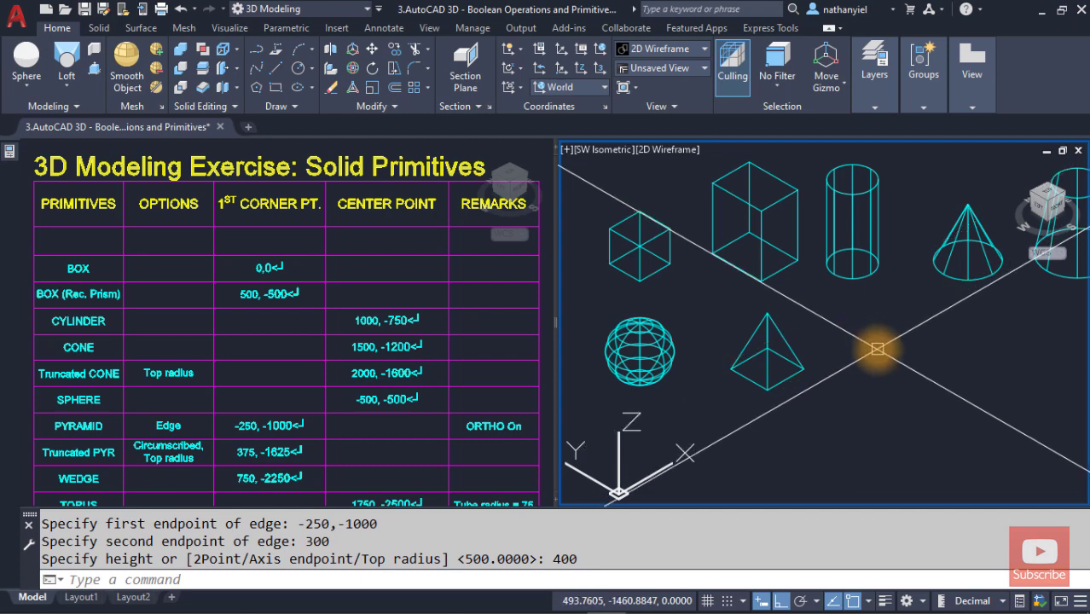
Step: Begin a second, circumscribed four-sided Pyramid centered at 375,-1625 with a base radius of 200
middle_click_drag(879, 350, 767, 373)
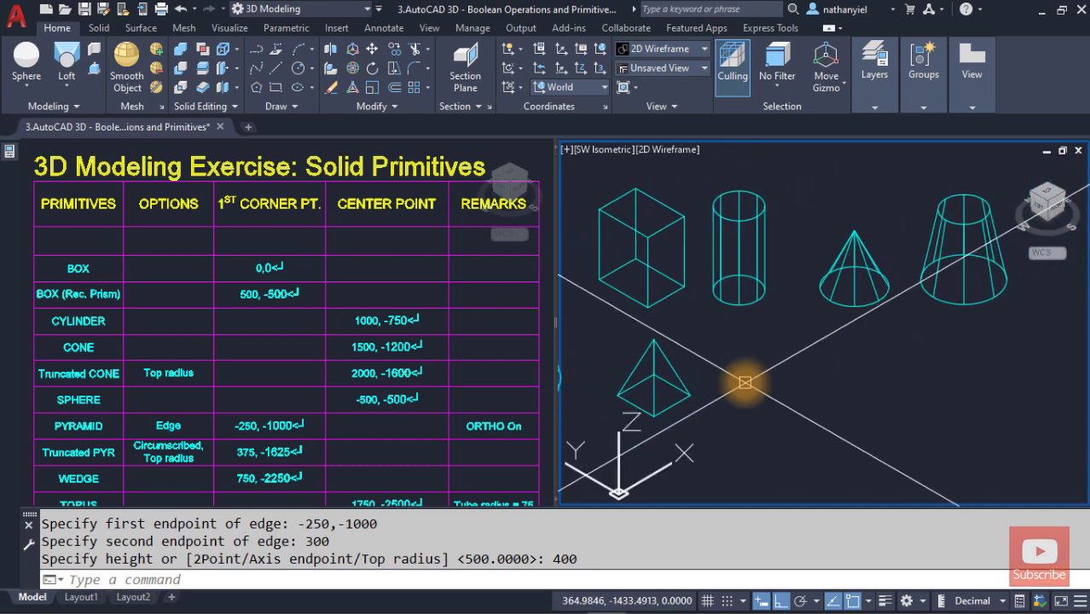
scroll(745, 382, "up", 3)
middle_click_drag(748, 377, 773, 377)
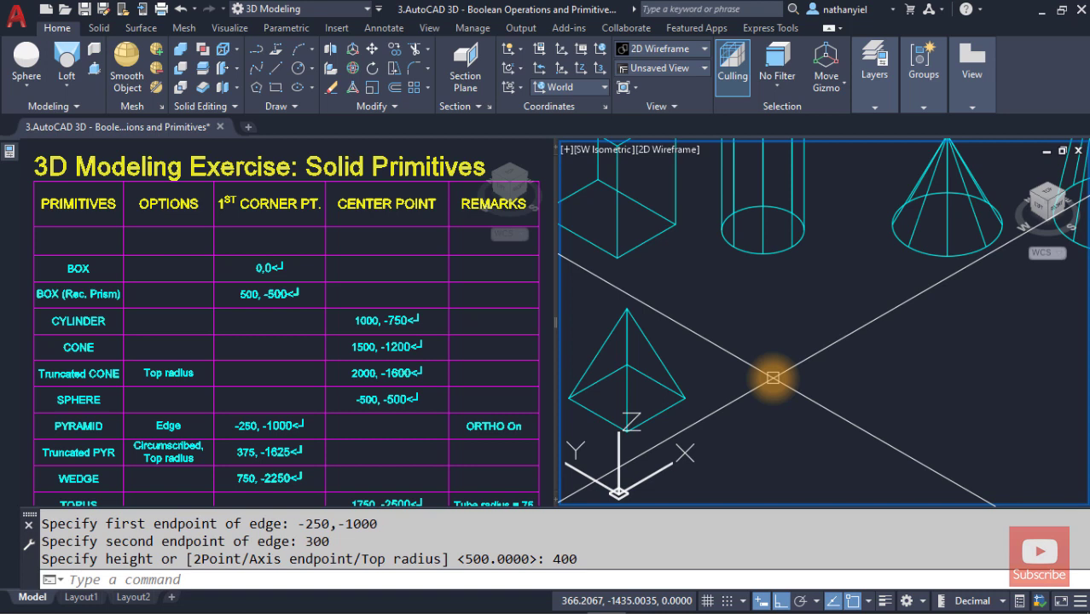
key("Return")
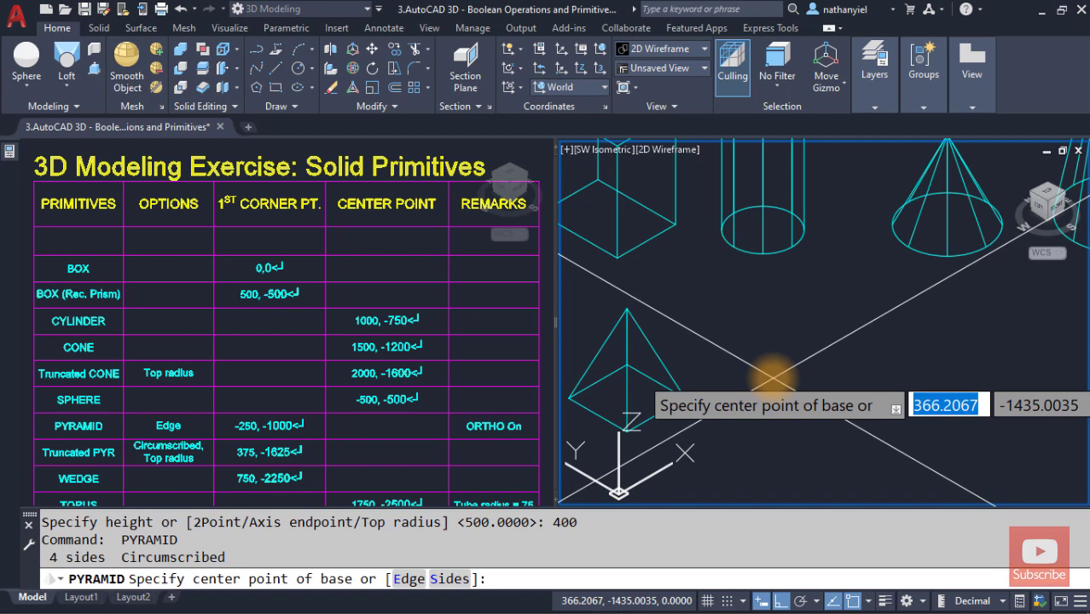
type("375")
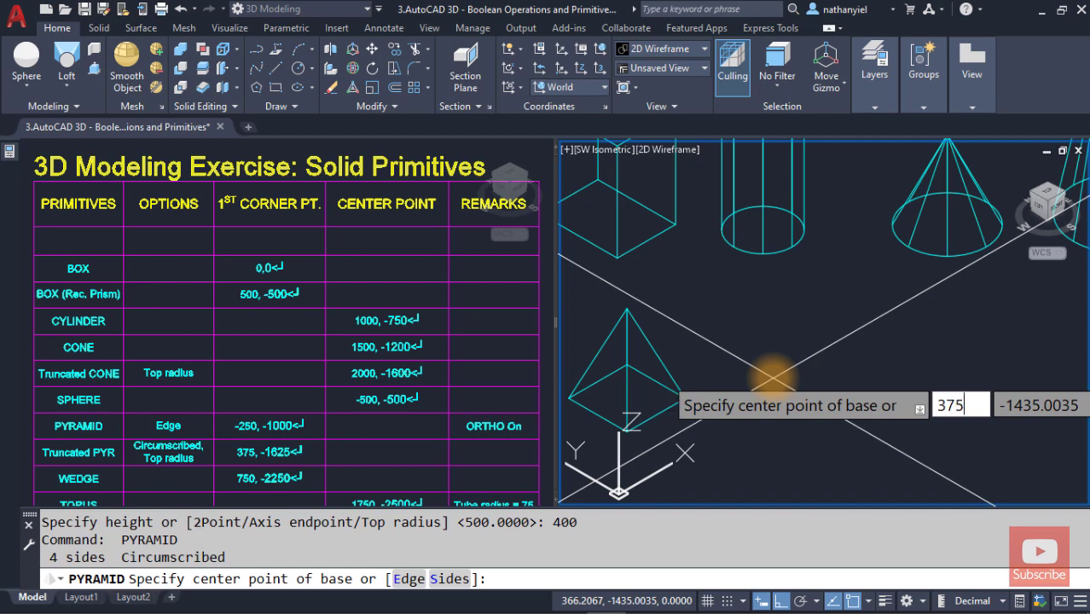
key("Tab")
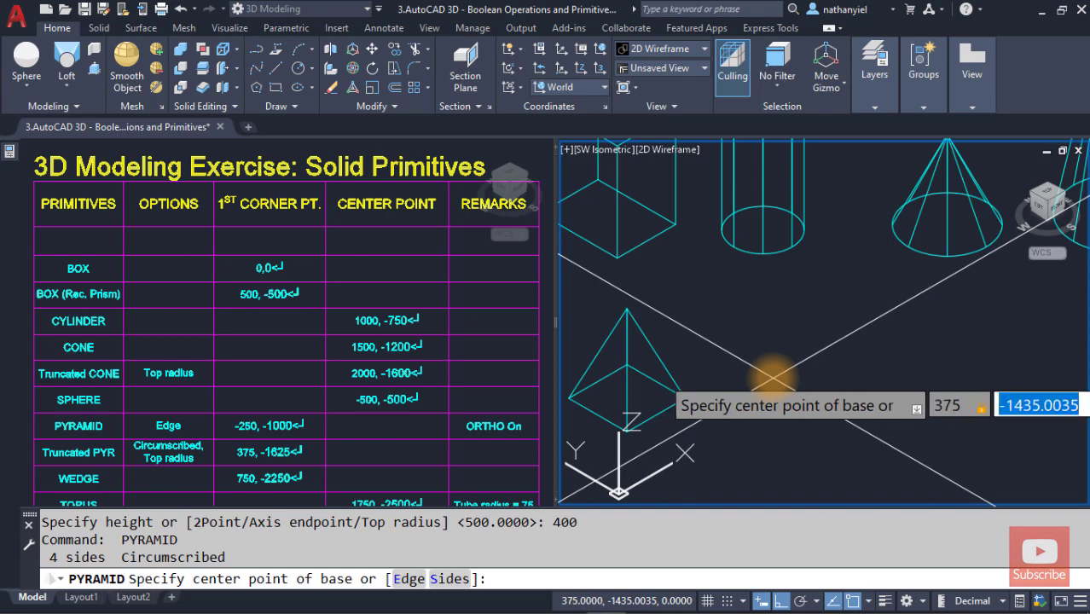
type("-")
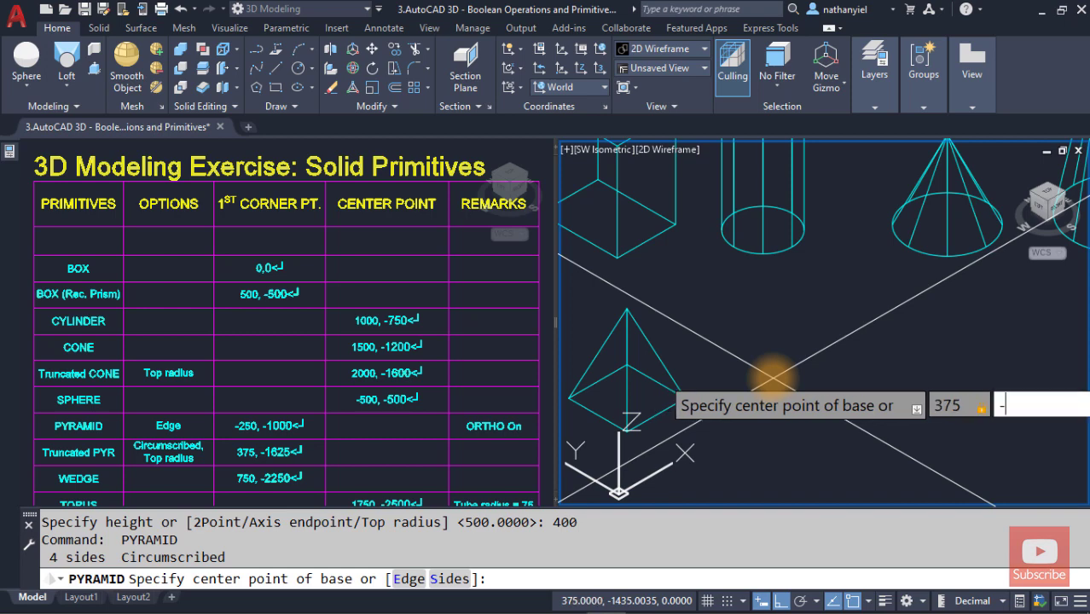
type("1625")
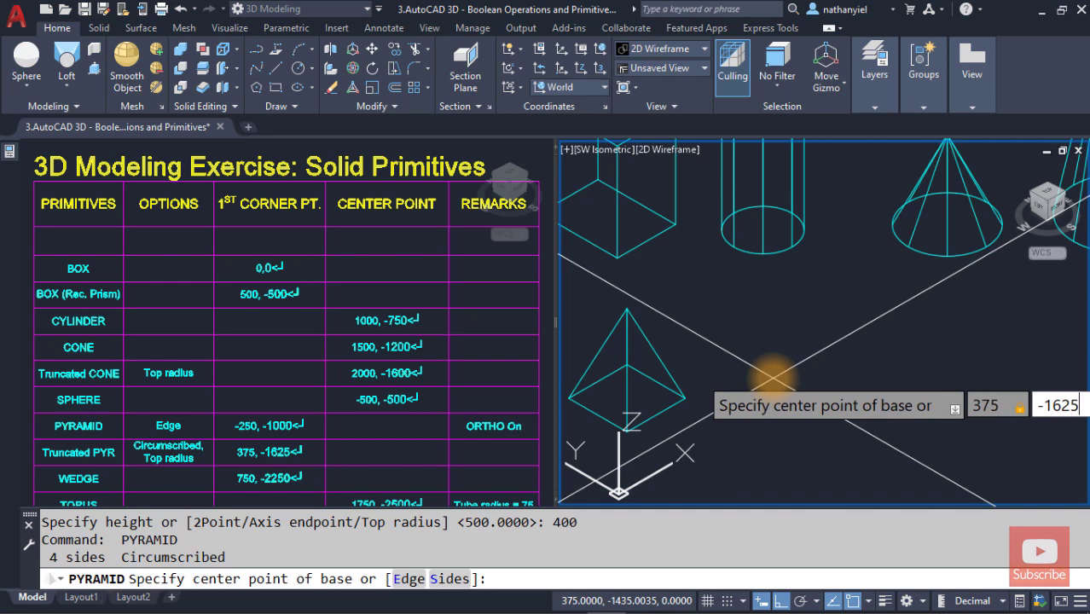
key("Return")
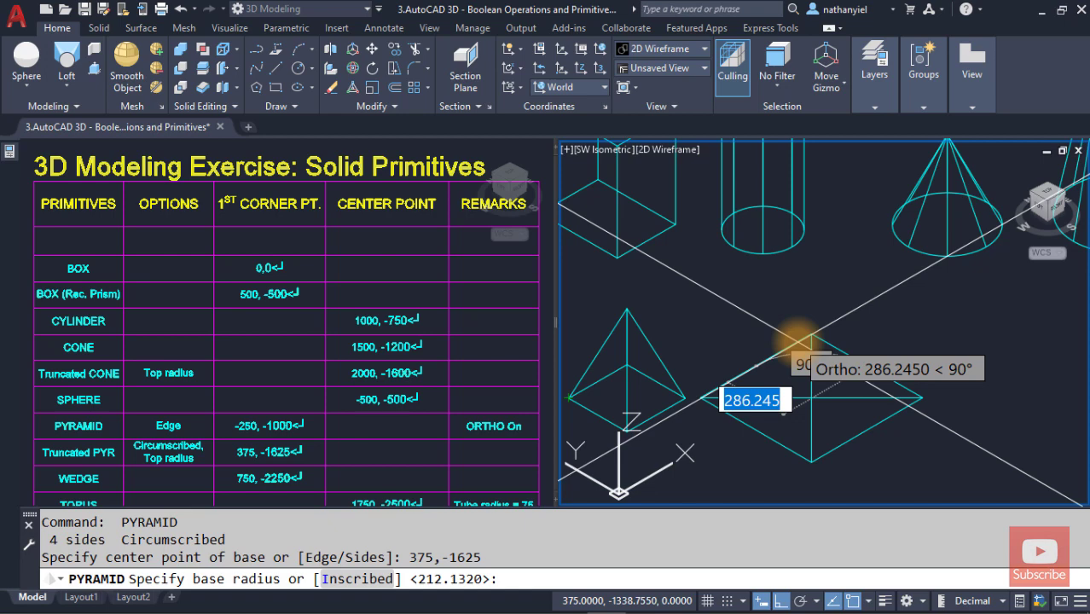
type("200")
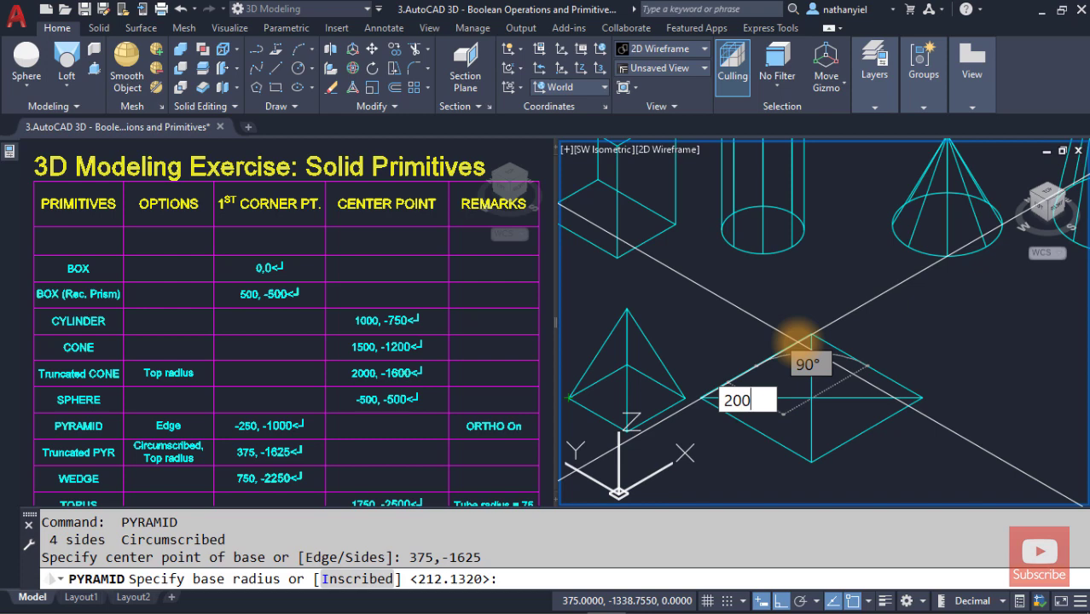
key("Return")
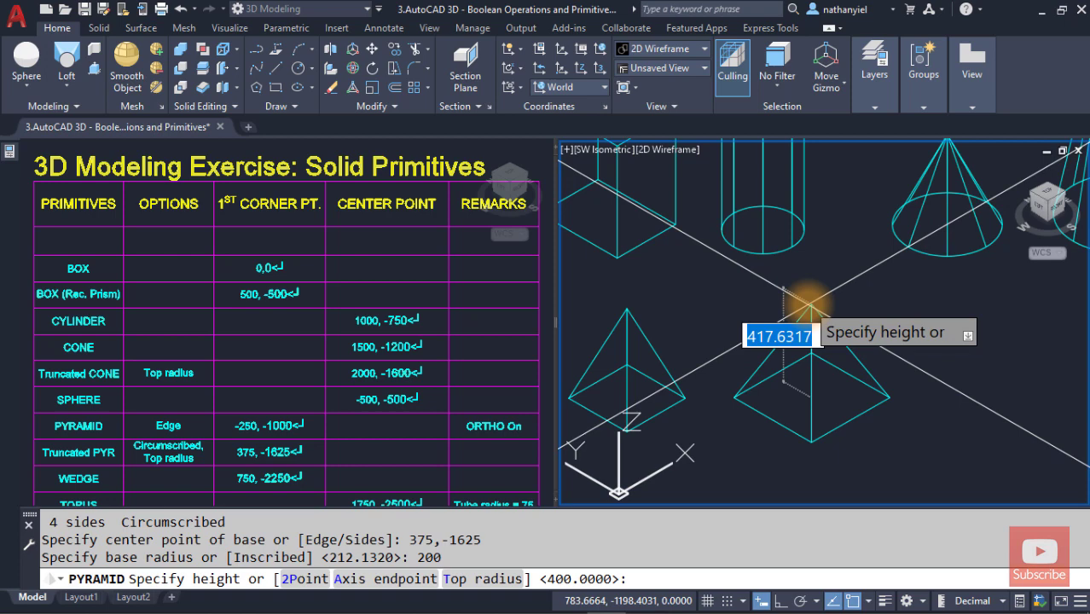
Step: Truncate the second pyramid with a top radius of 75 and give it a height of 400
type("T")
key("Return")
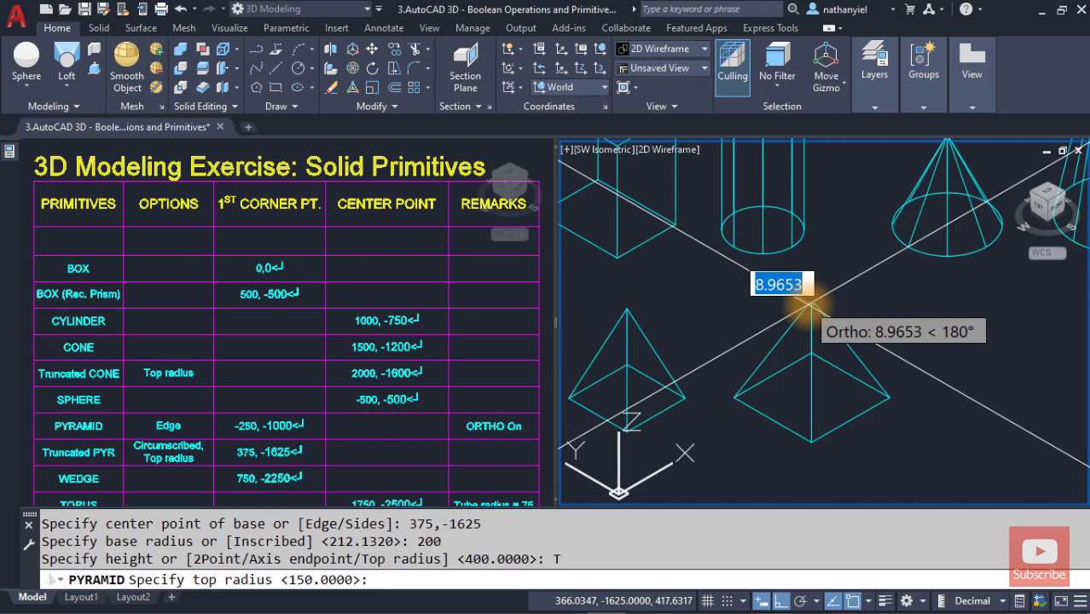
type("75")
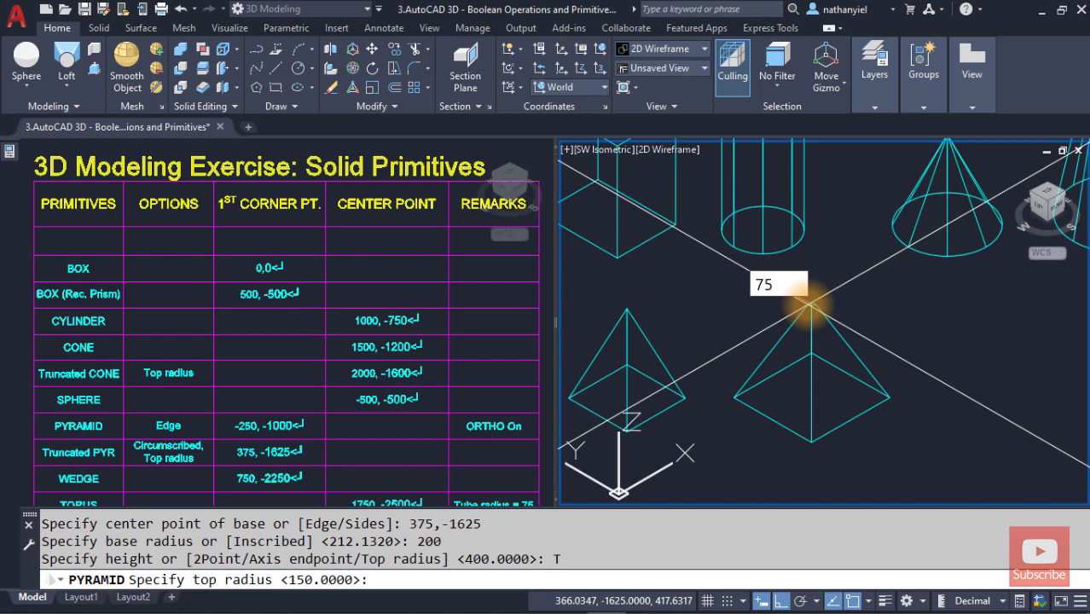
key("Return")
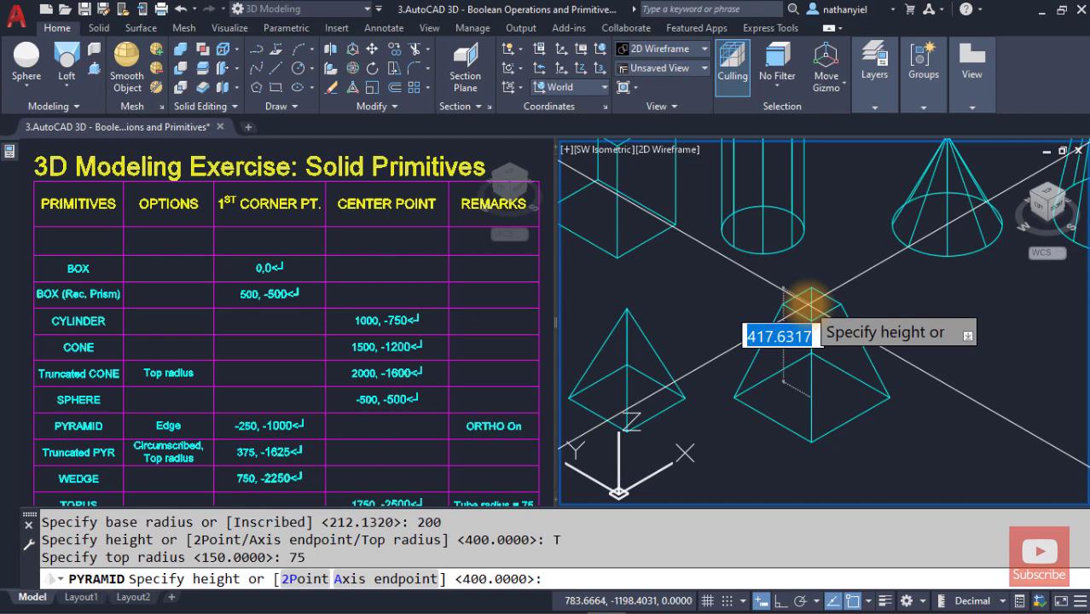
type("400")
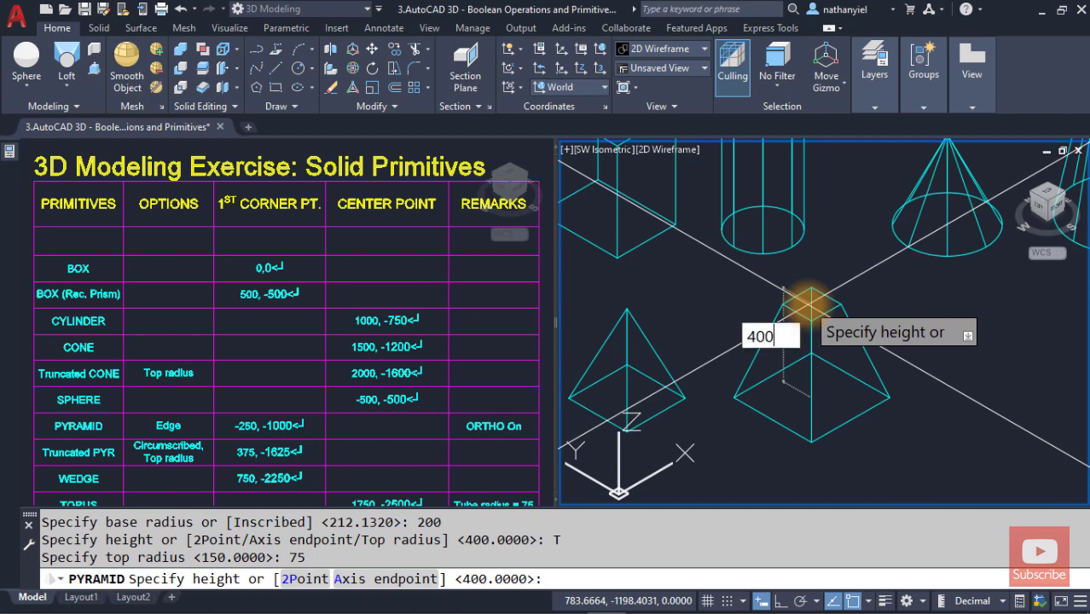
key("Return")
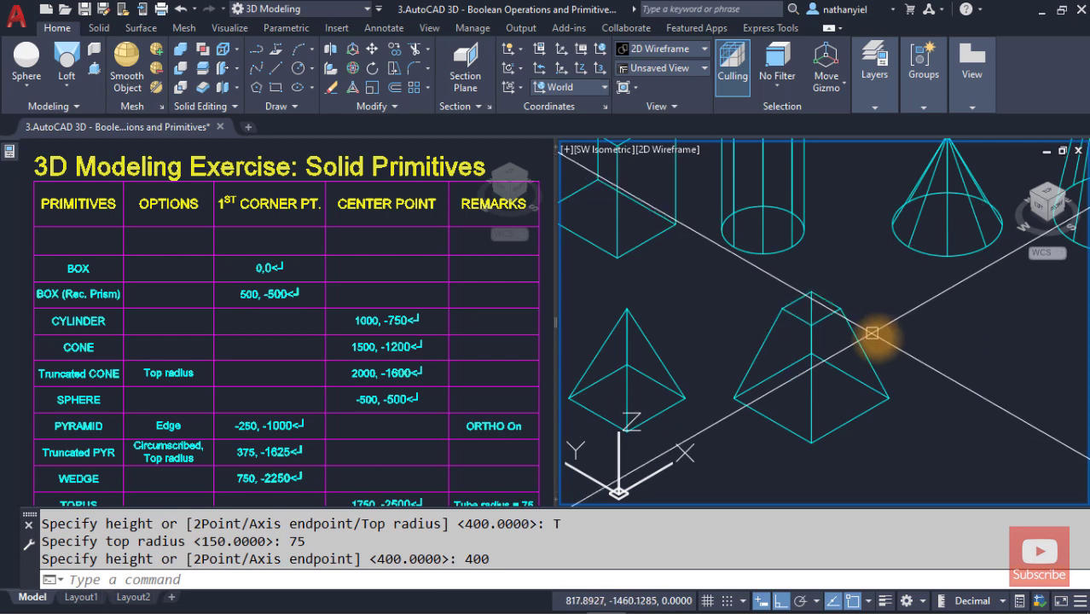
Step: Begin a Wedge with its first base corner at 750,-2250
middle_click_drag(785, 342, 653, 360)
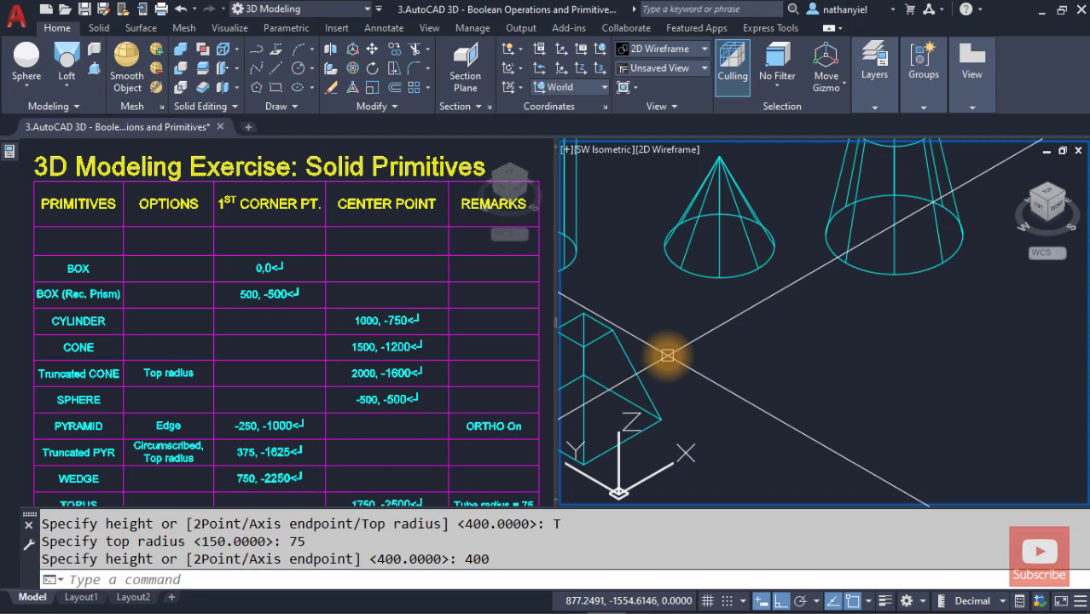
left_click(28, 87)
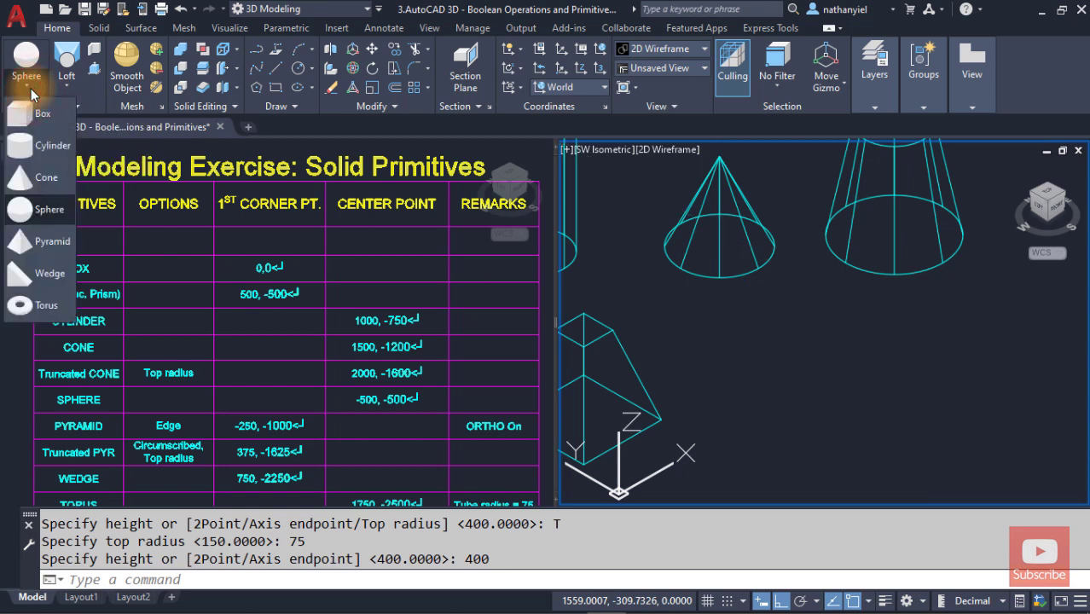
left_click(41, 282)
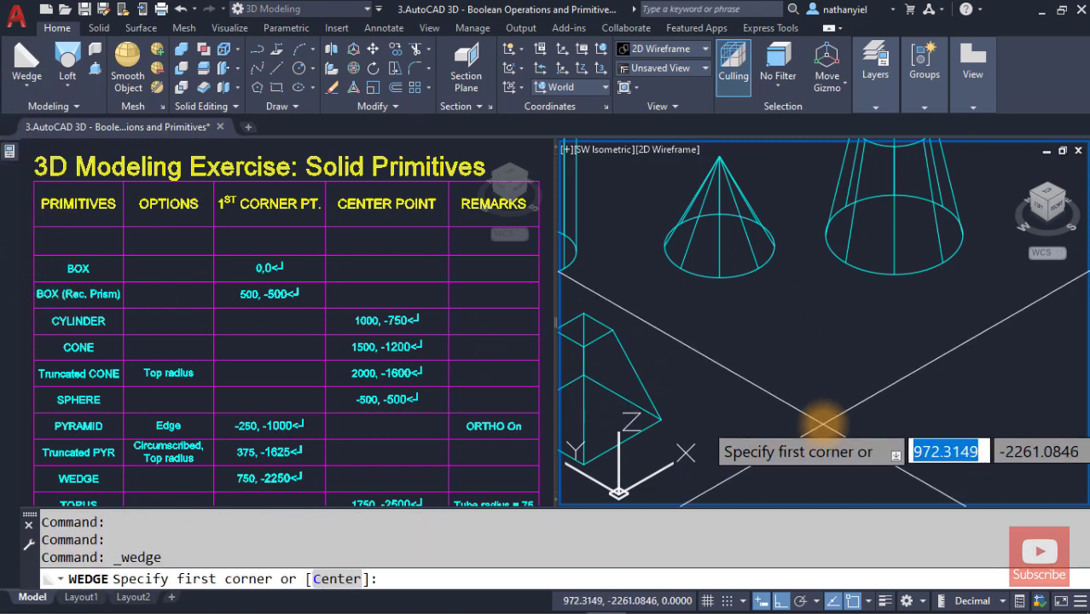
type("750")
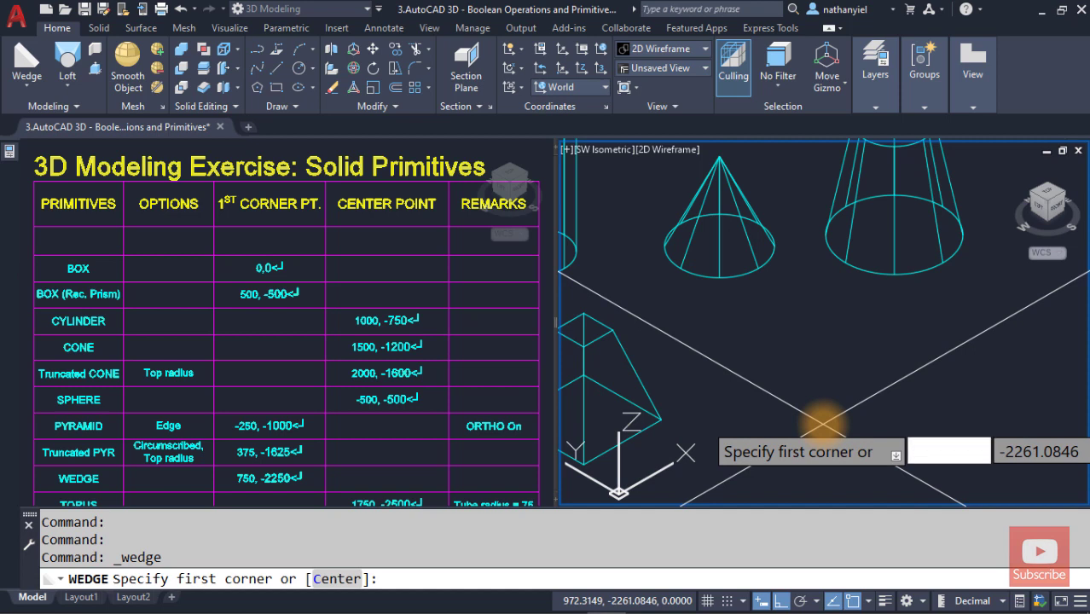
key("Tab")
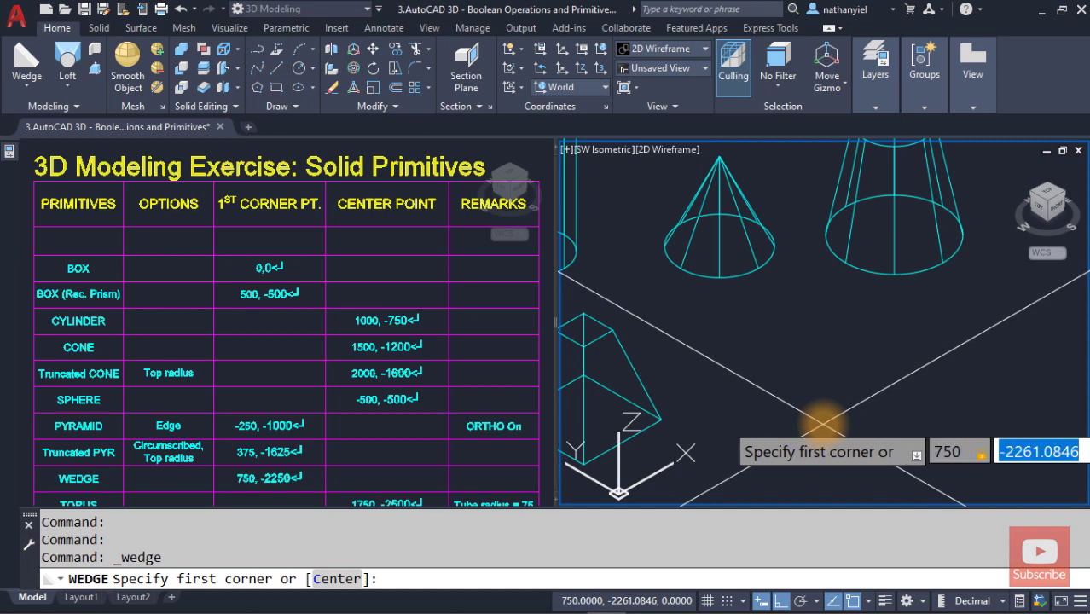
type("-")
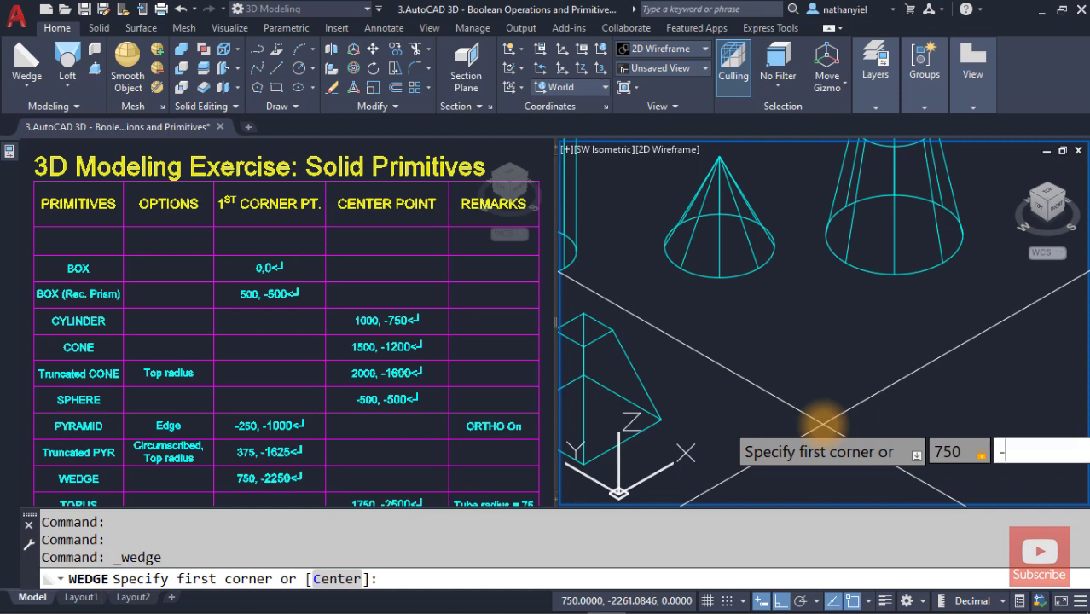
type("2250")
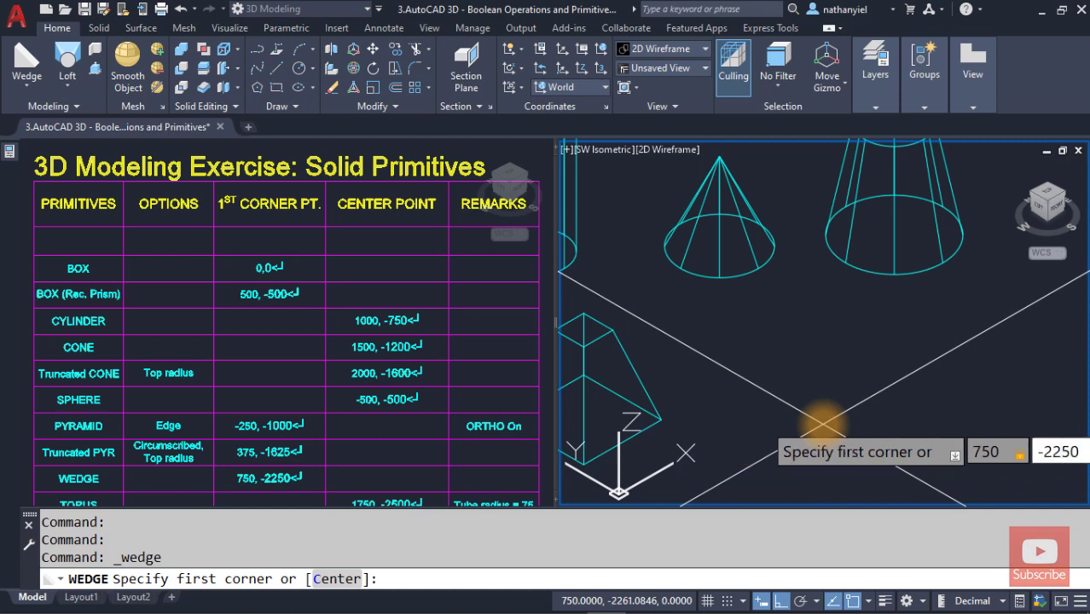
key("Return")
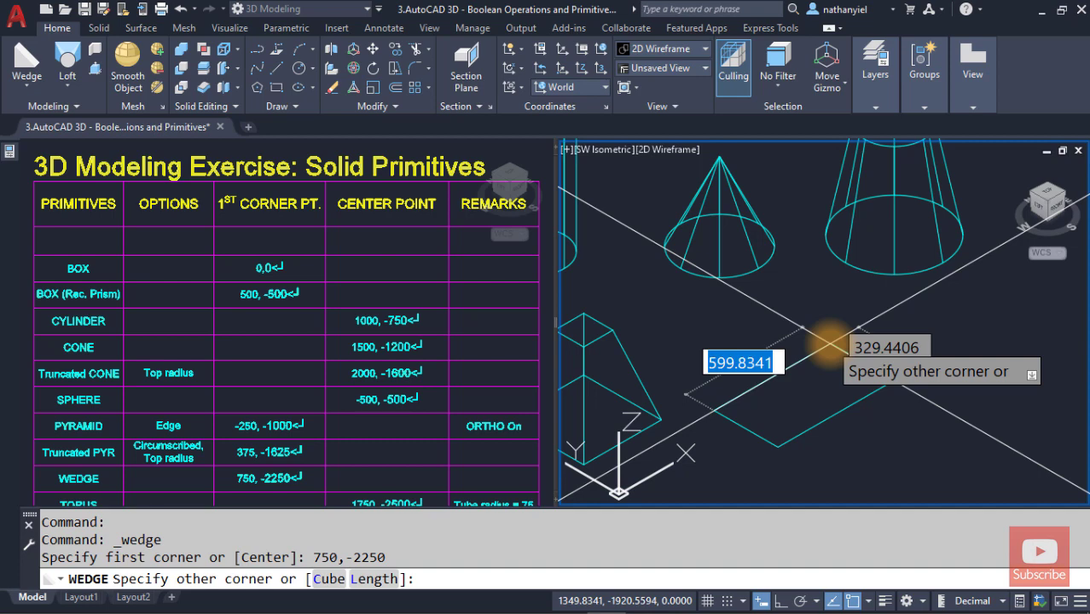
Step: Complete the wedge with a base 600 long and 300 wide and a height of 450
type("600")
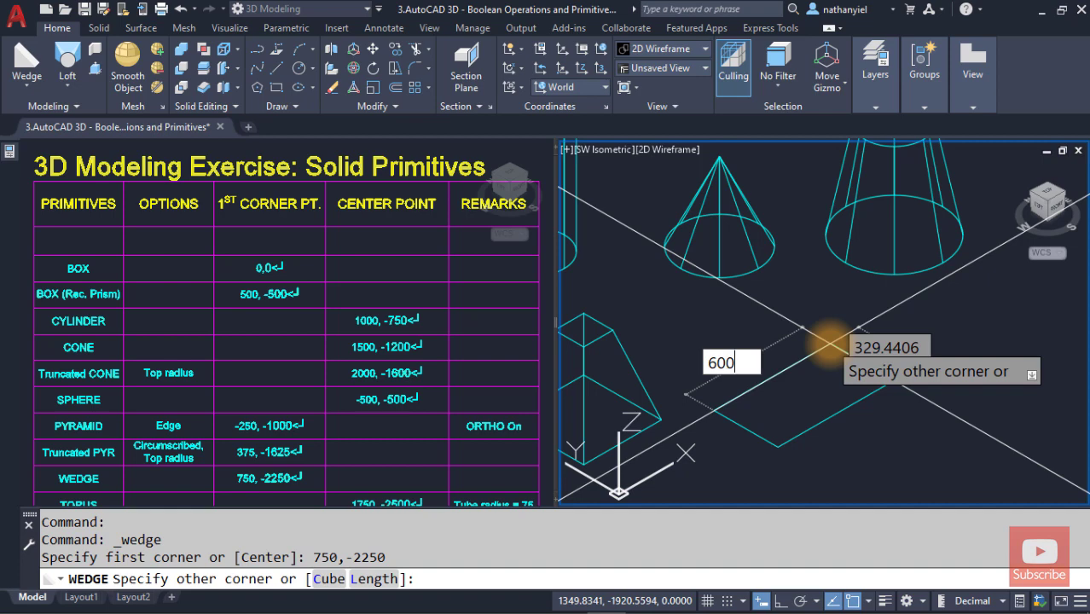
key("Tab")
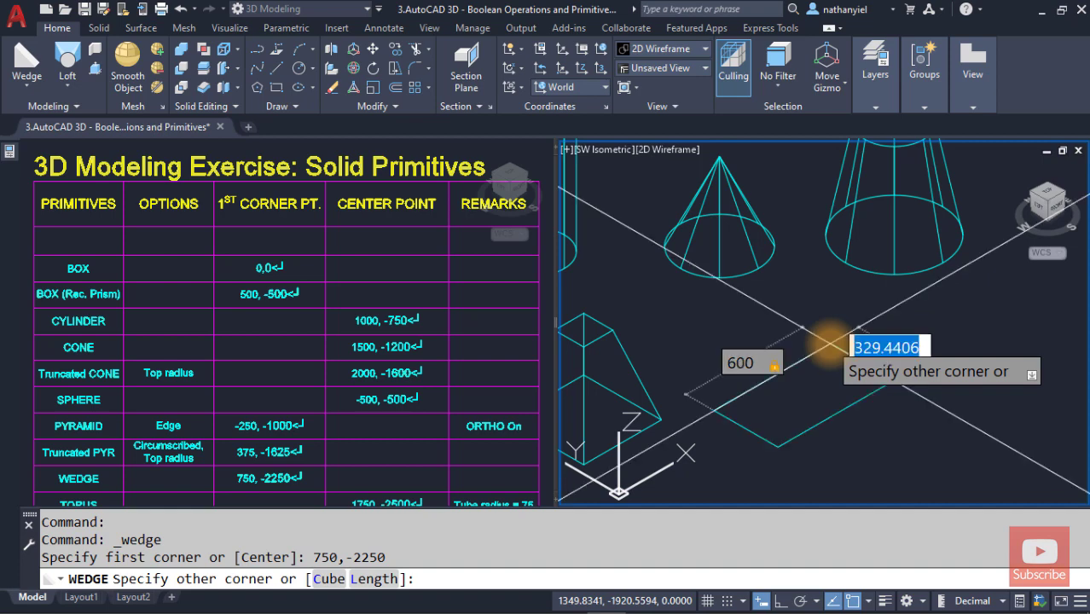
type("300")
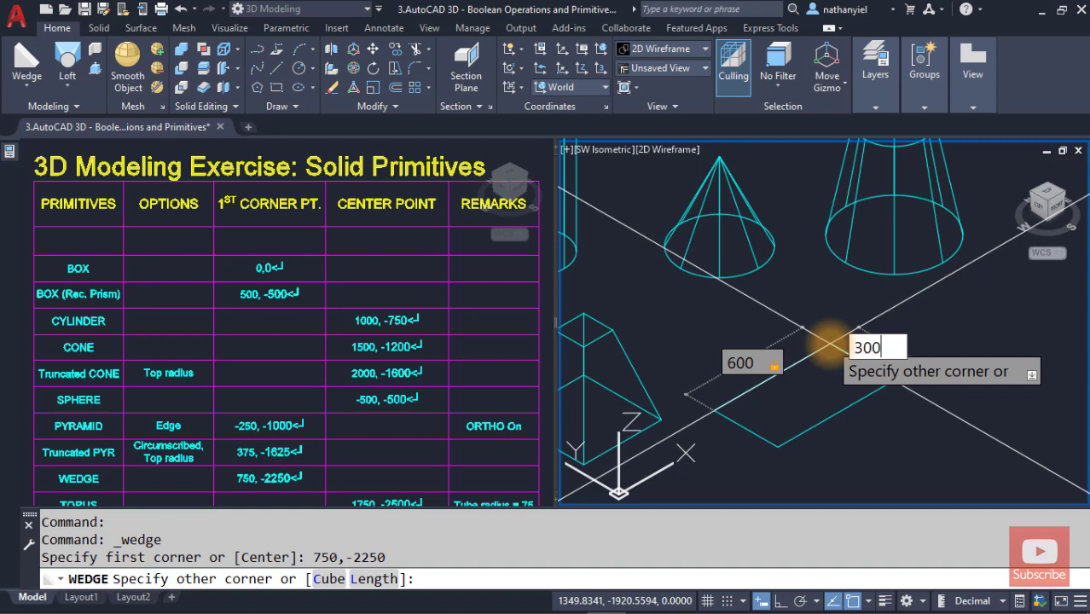
key("Return")
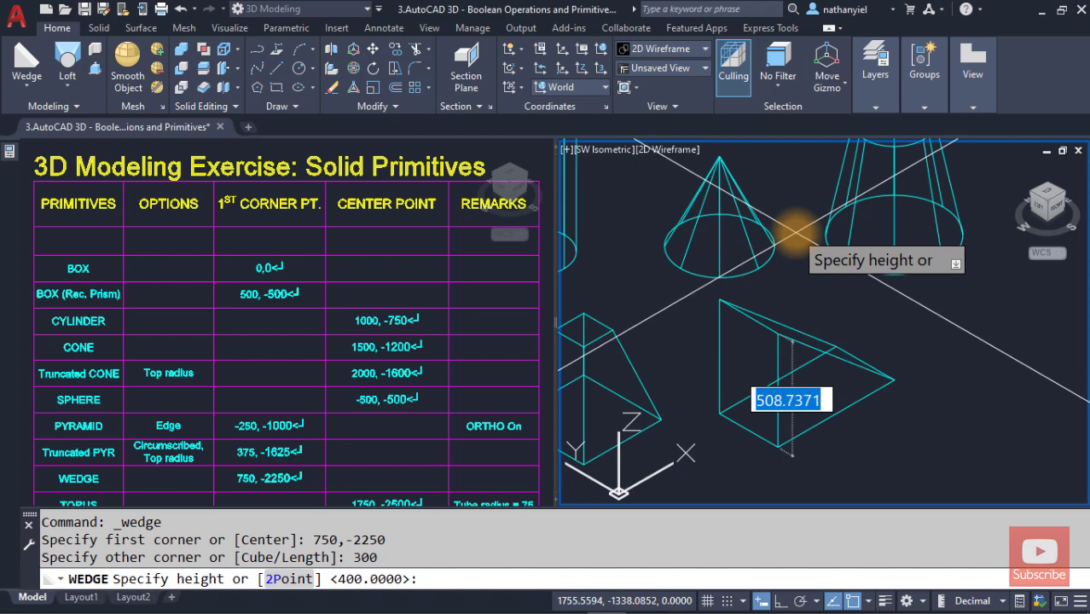
type("450")
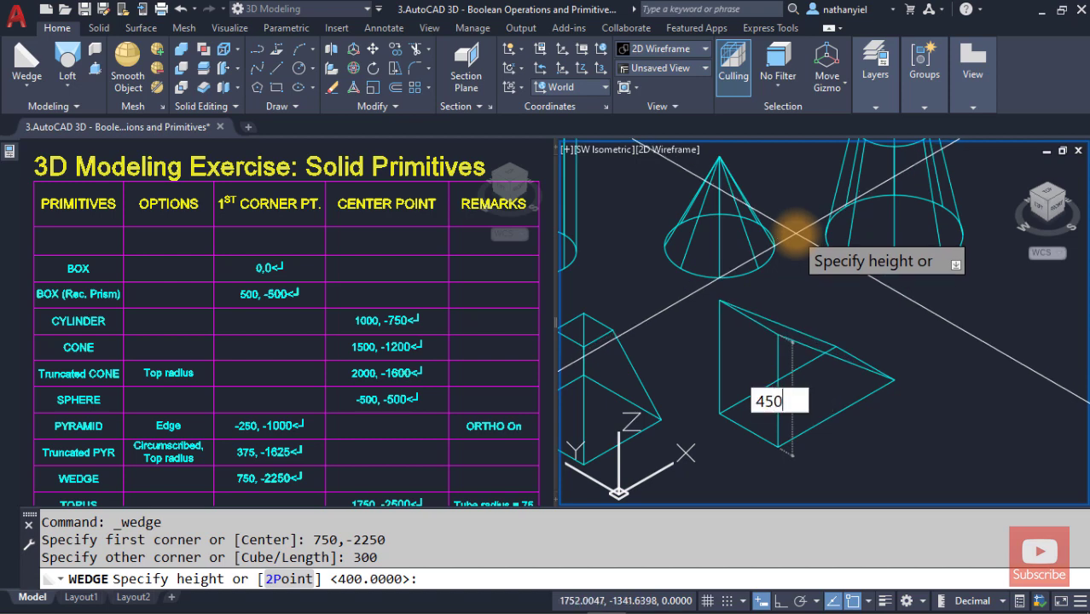
key("Return")
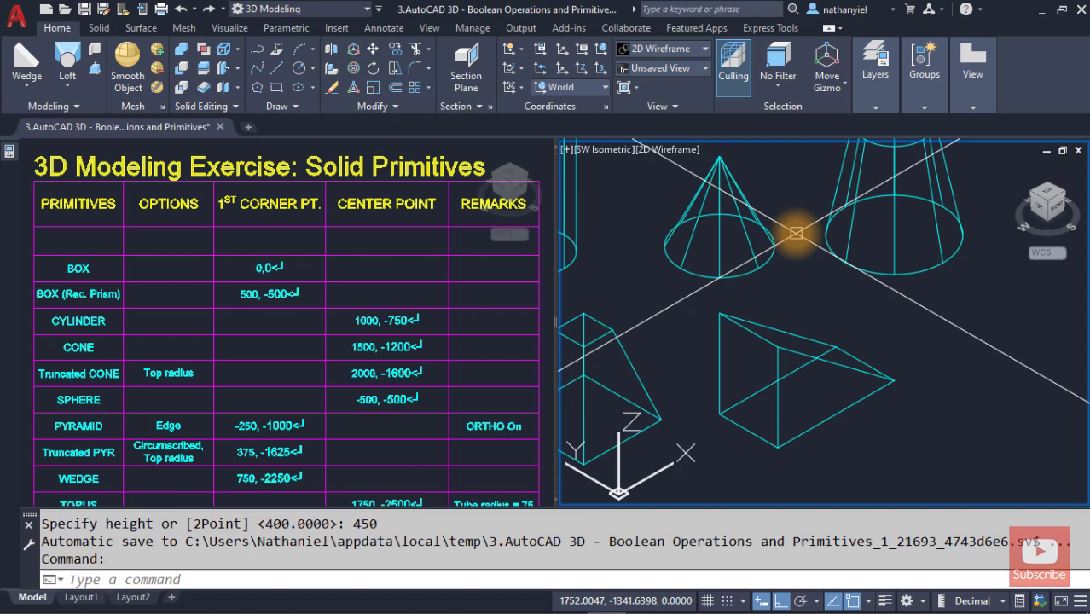
Step: Begin a Torus with its center point at 1750,-2500
middle_click_drag(946, 388, 803, 399)
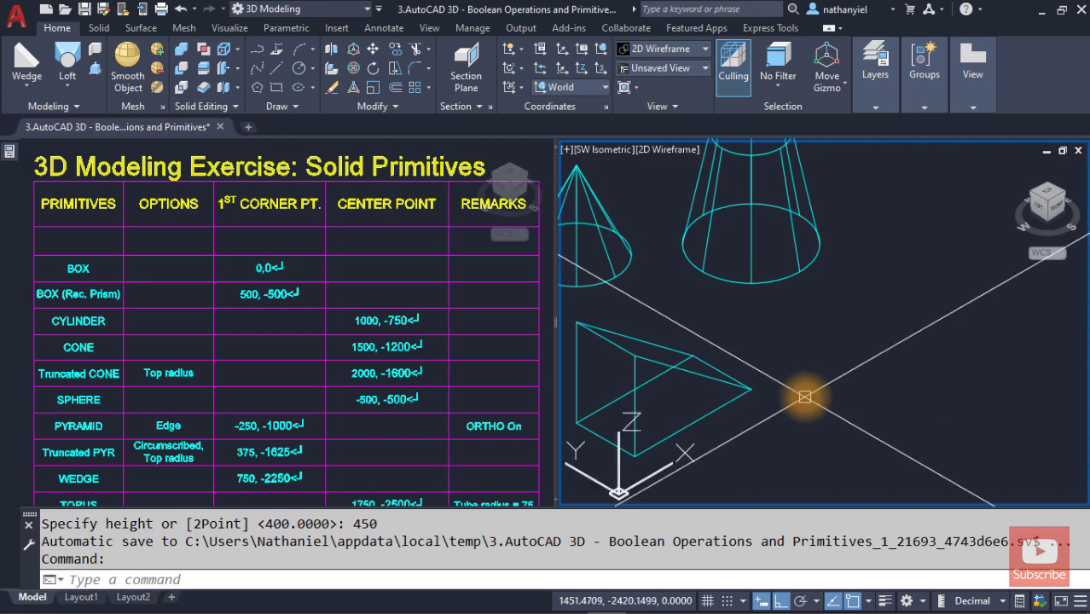
left_click(32, 92)
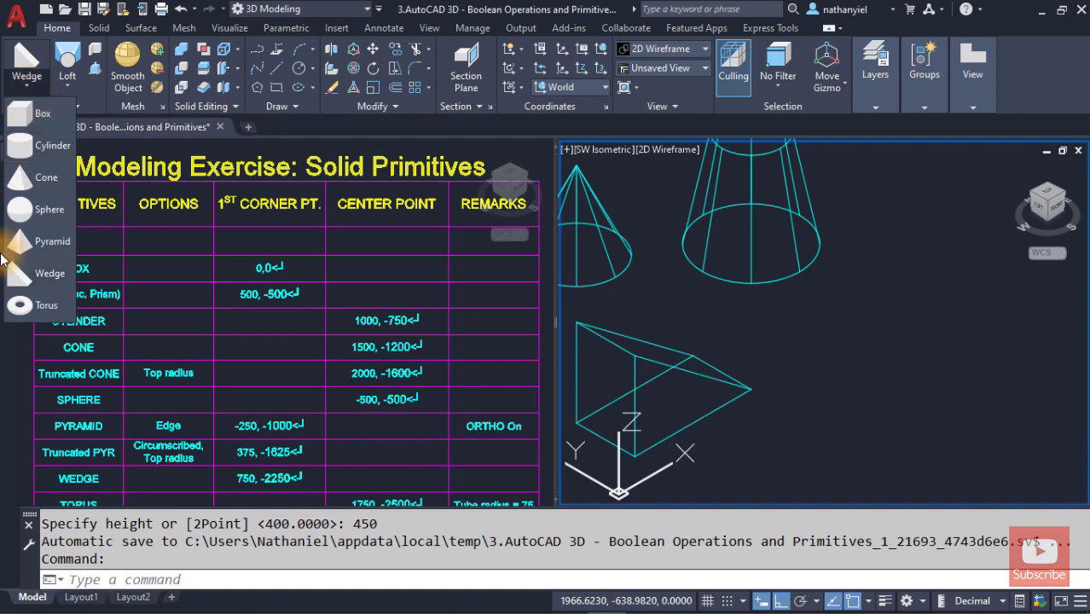
left_click(50, 307)
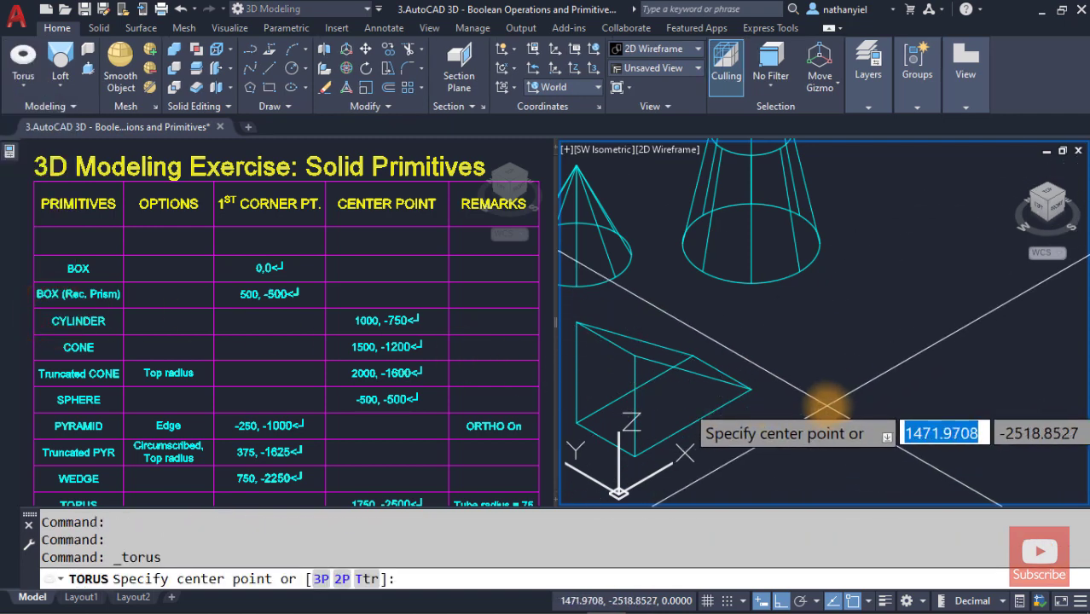
type("1750")
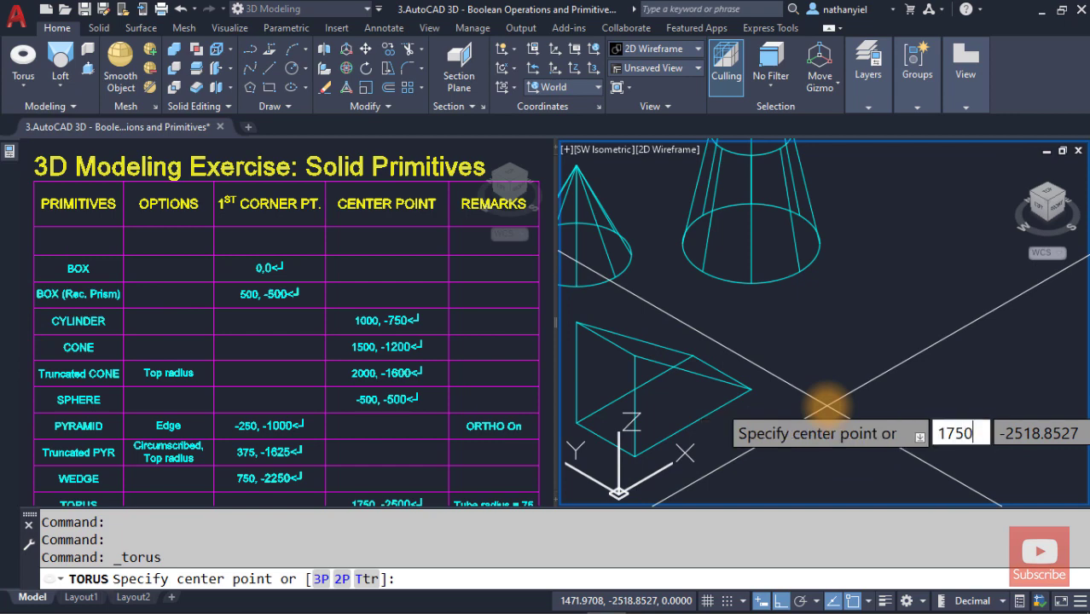
key("Tab")
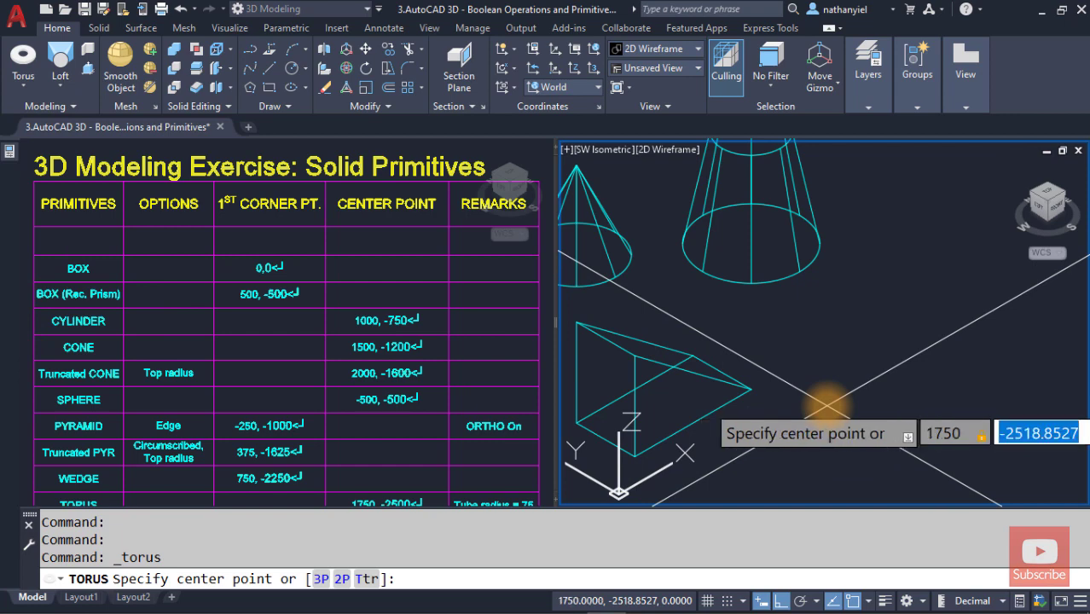
type("-2500")
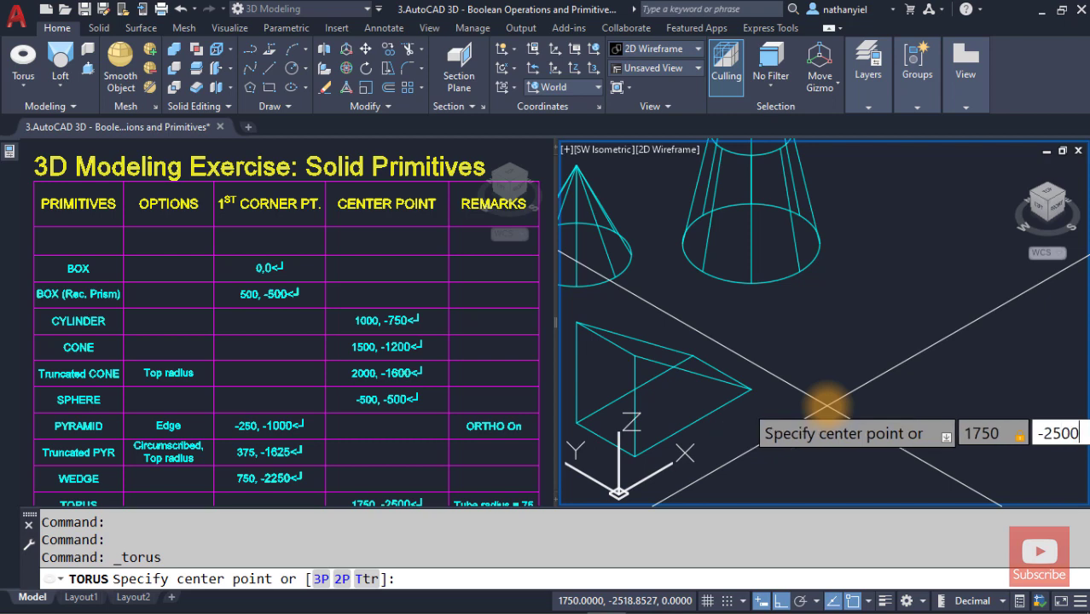
key("Return")
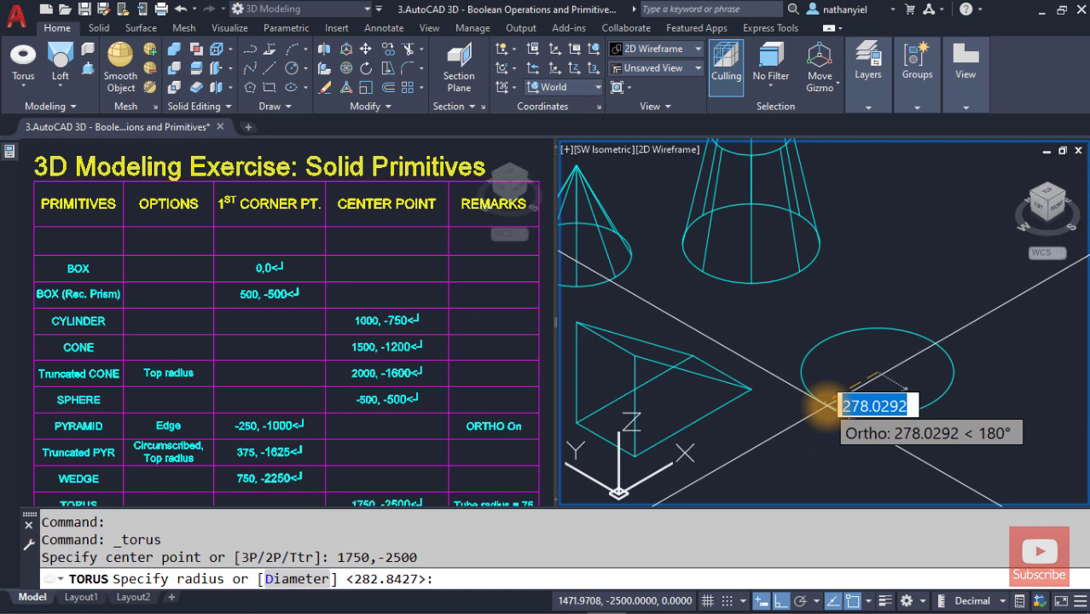
Step: Complete the torus with a radius of 250 and a tube radius of 75
type("25")
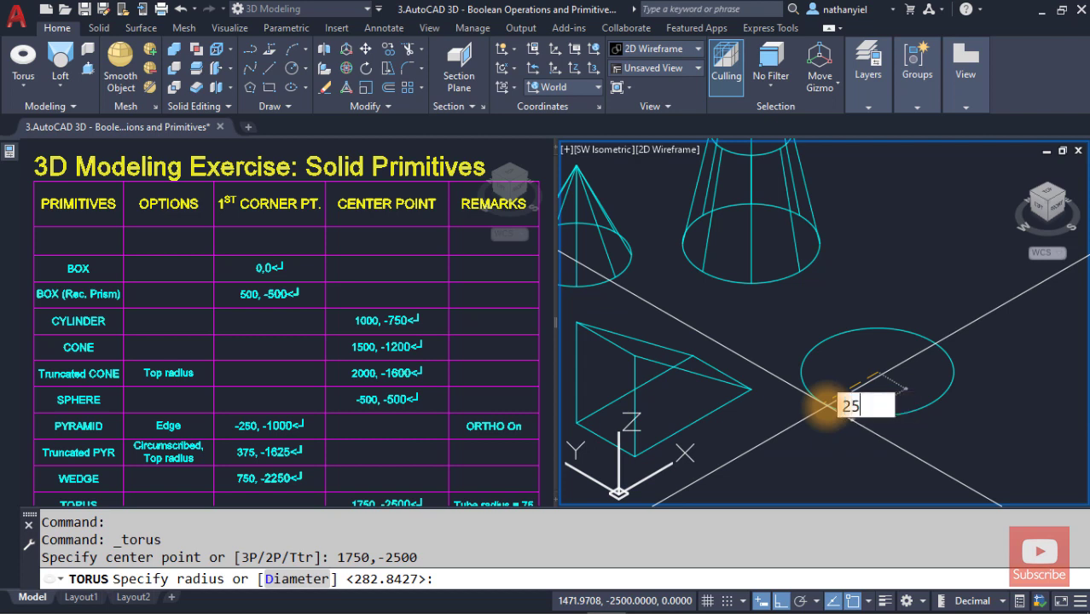
type("0")
key("Return")
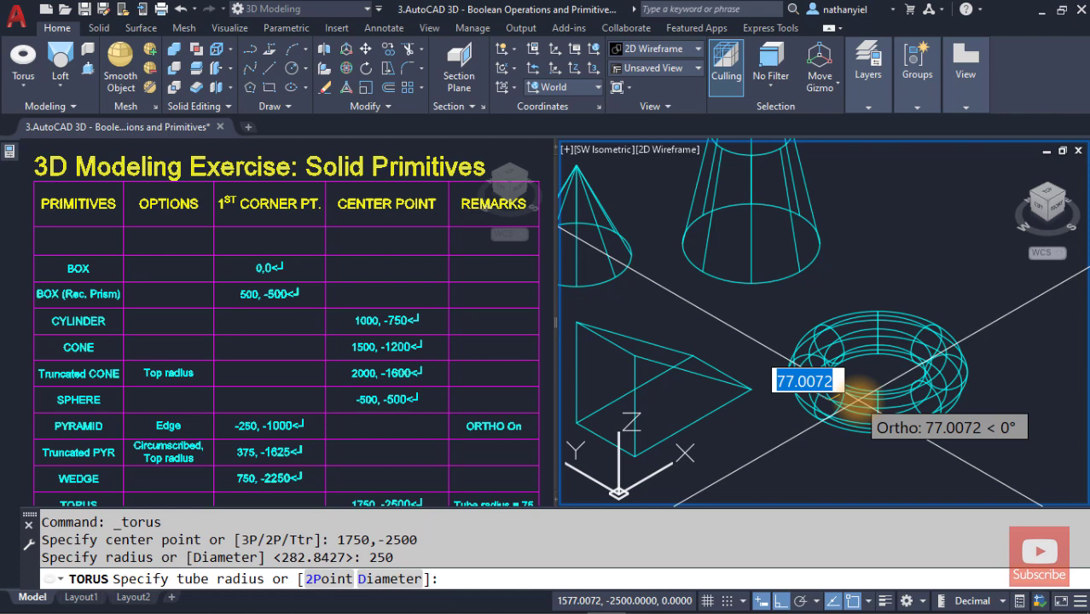
type("75")
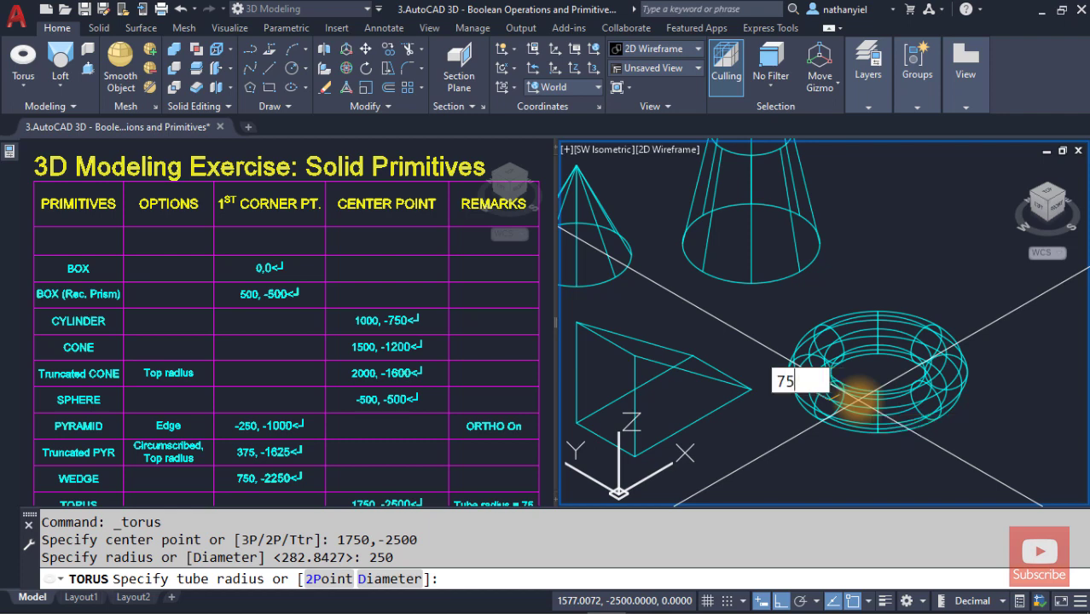
key("Return")
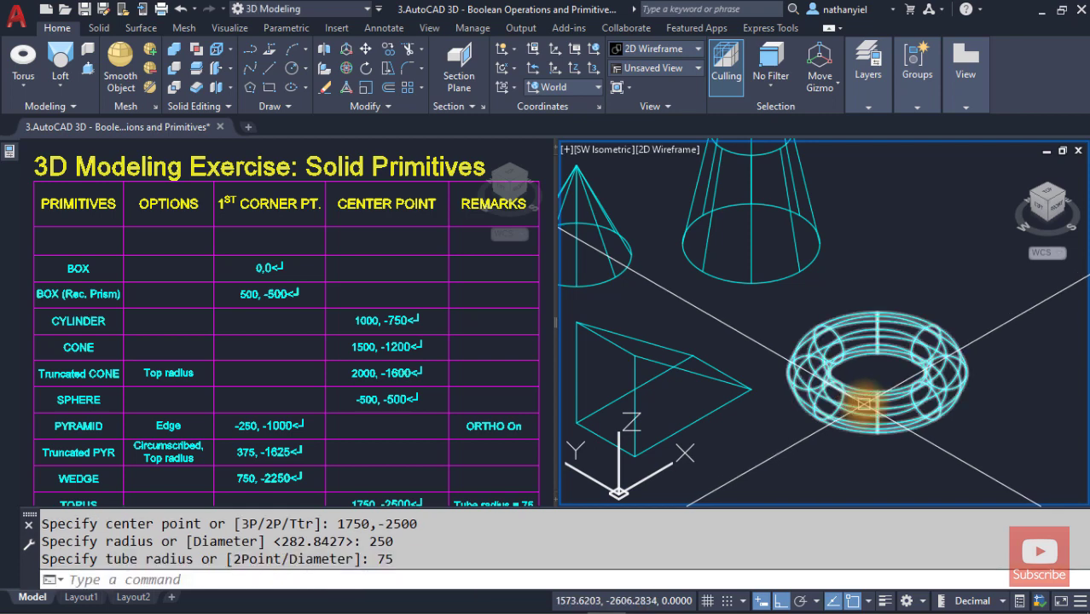
Step: Maximize the SW Isometric viewport to show all the modeled primitives in a single view
scroll(862, 401, "down", 3)
middle_click_drag(780, 393, 877, 381)
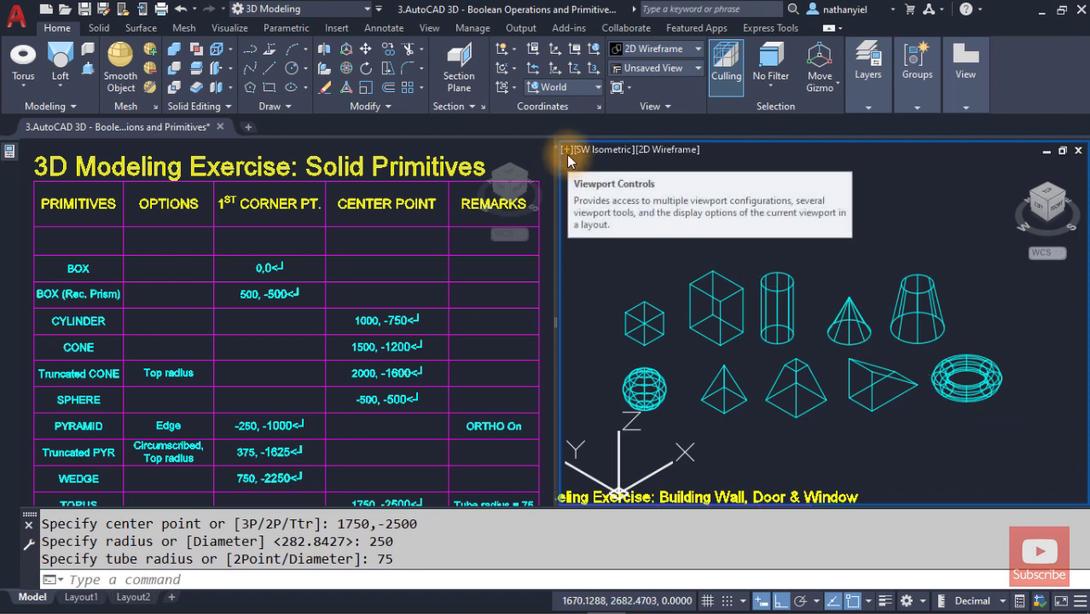
left_click(567, 155)
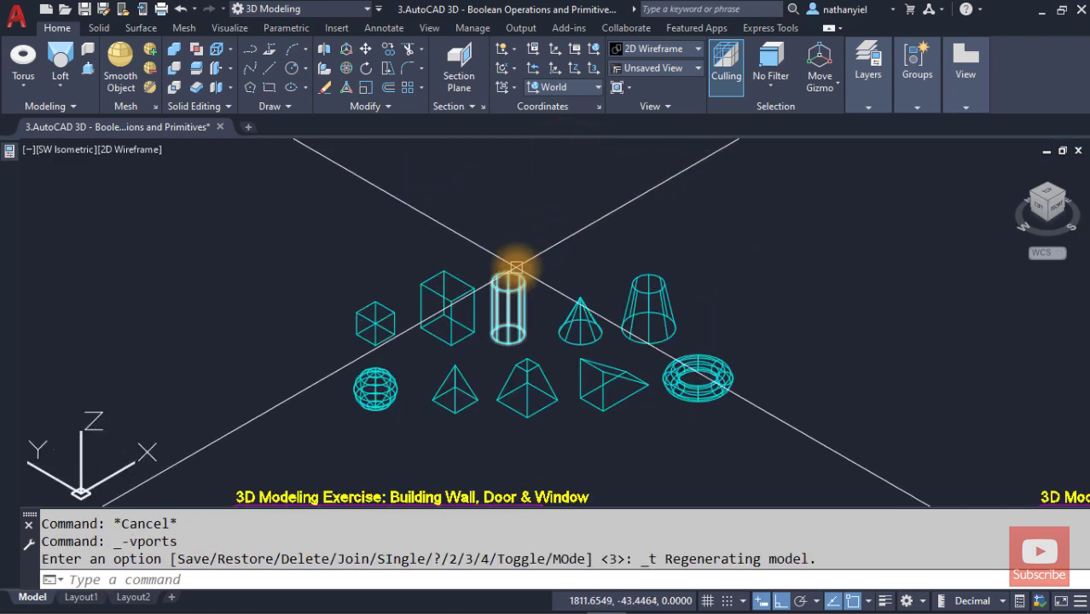
scroll(516, 359, "up", 2)
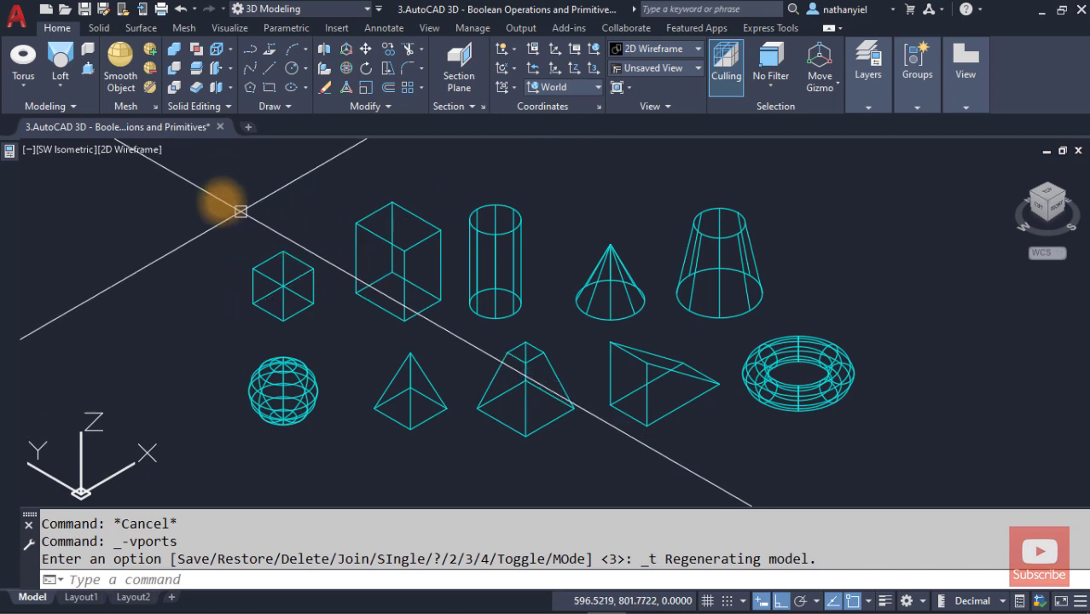
Step: Display the primitives in the Conceptual visual style and then in Realistic
left_click(136, 152)
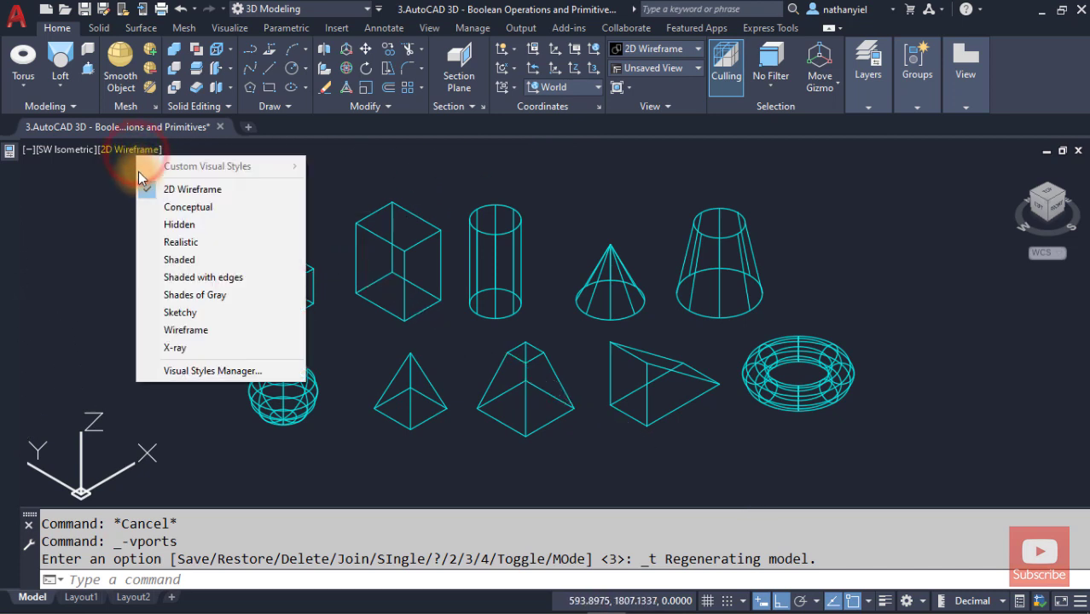
left_click(181, 208)
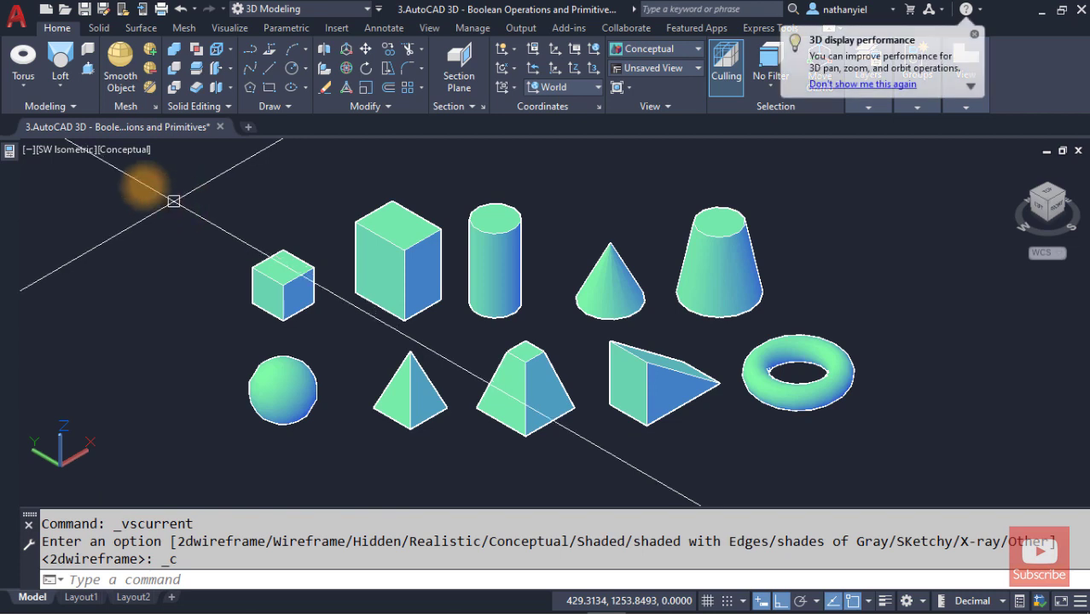
left_click(120, 151)
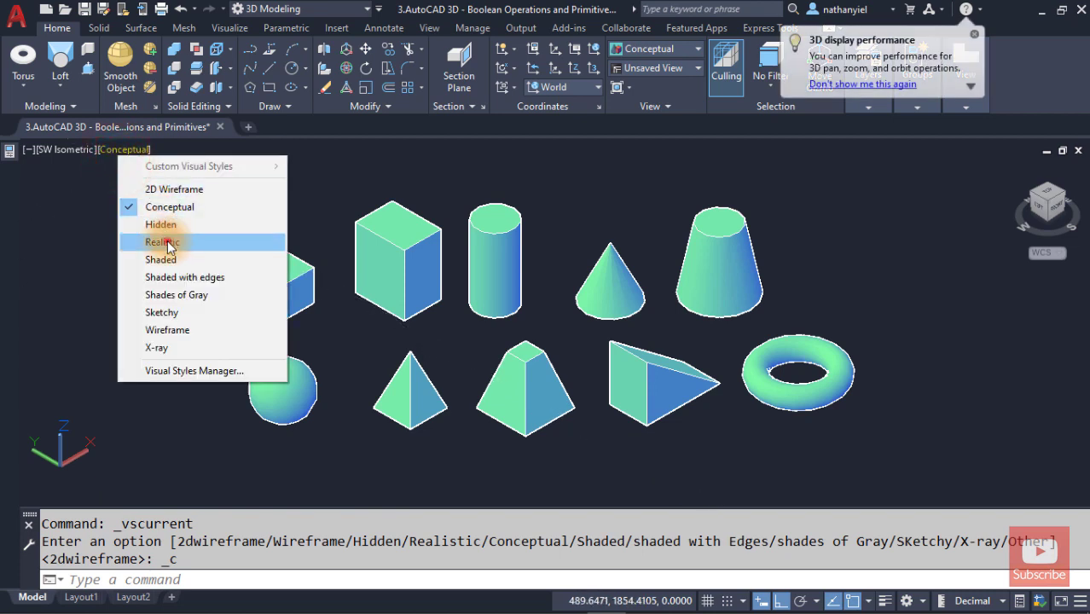
left_click(163, 242)
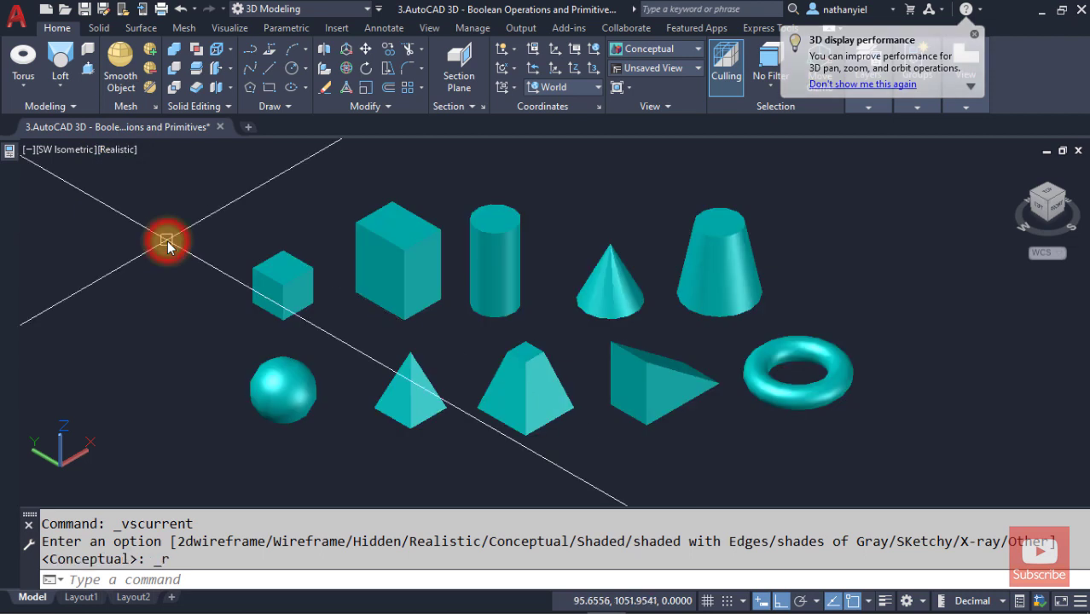
Step: Display the primitives in the X-Ray visual style and then in Shaded with edges
left_click(116, 150)
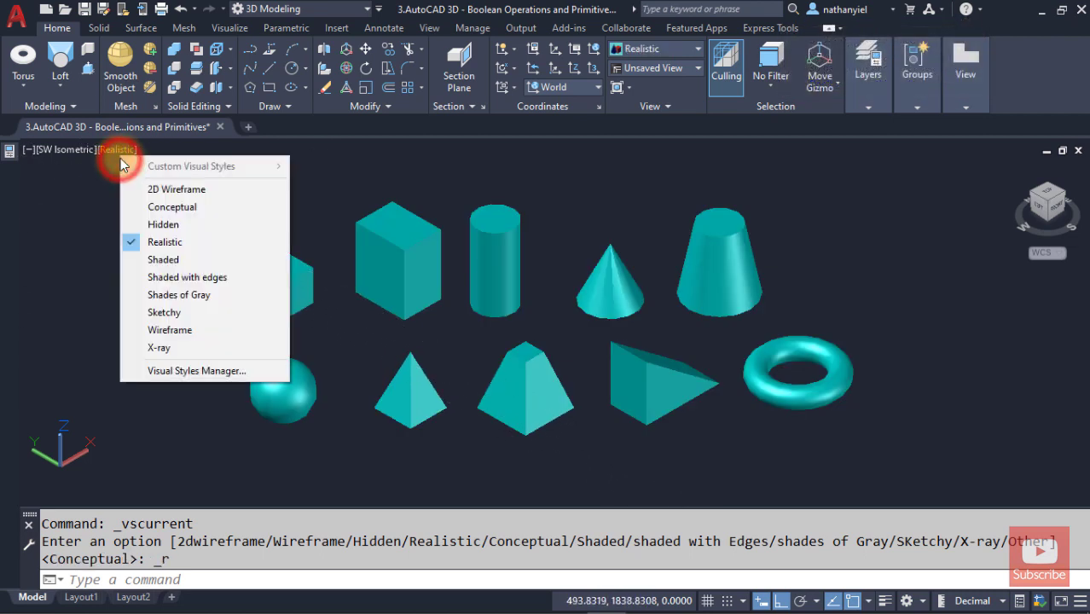
left_click(170, 348)
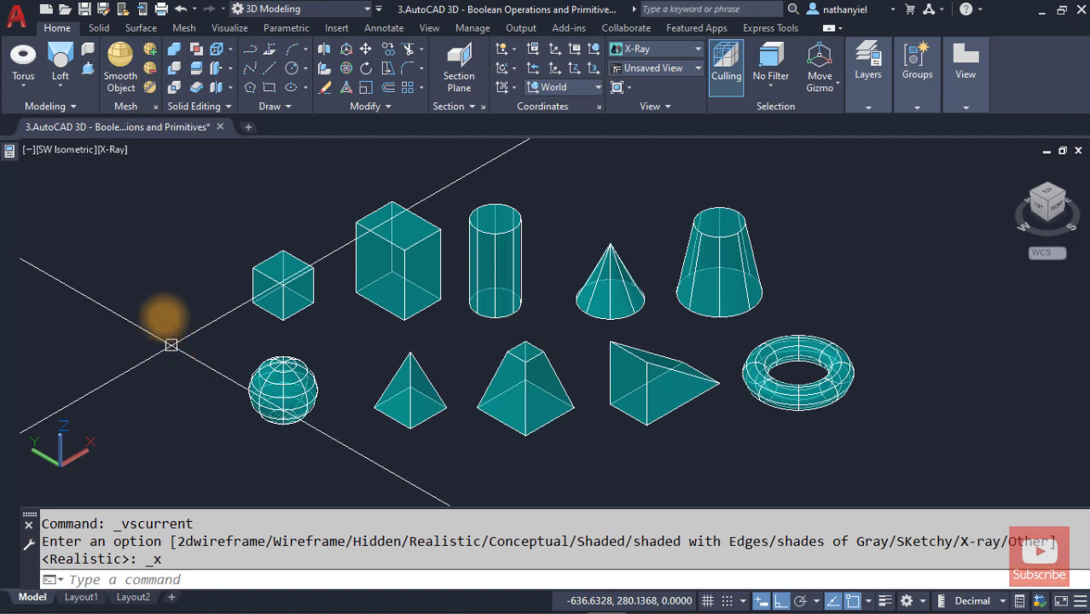
left_click(112, 151)
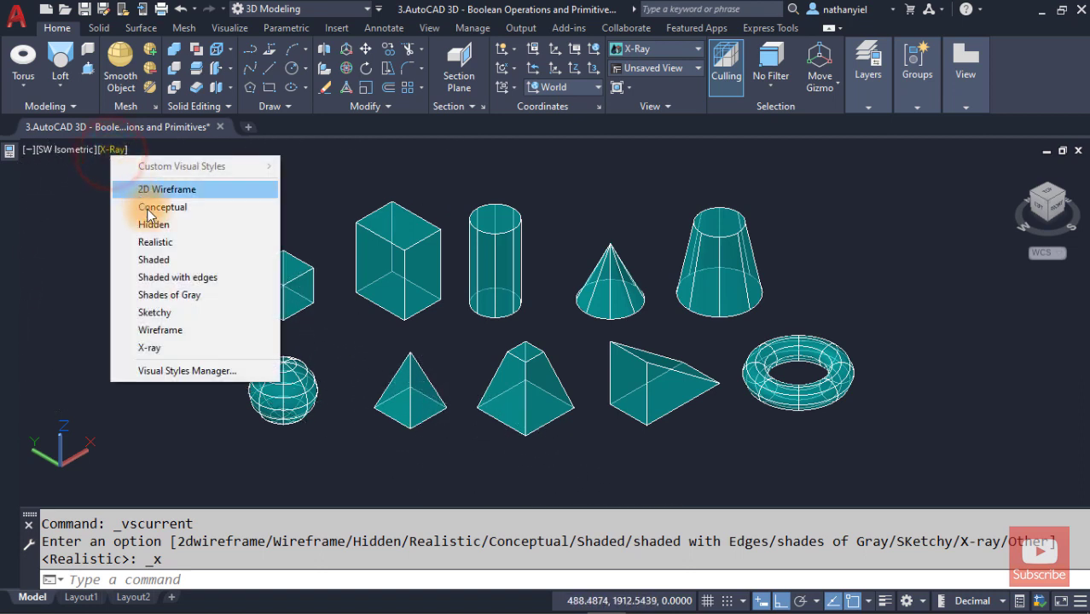
left_click(181, 278)
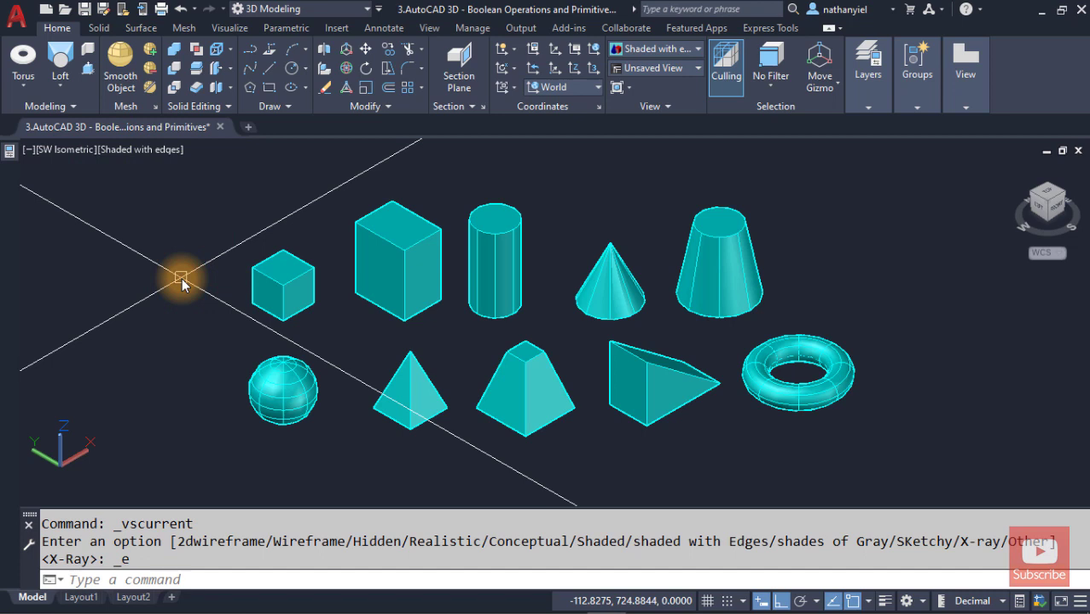
Step: Restore the 2D Wireframe visual style and zoom to the extents of the drawing
left_click(132, 151)
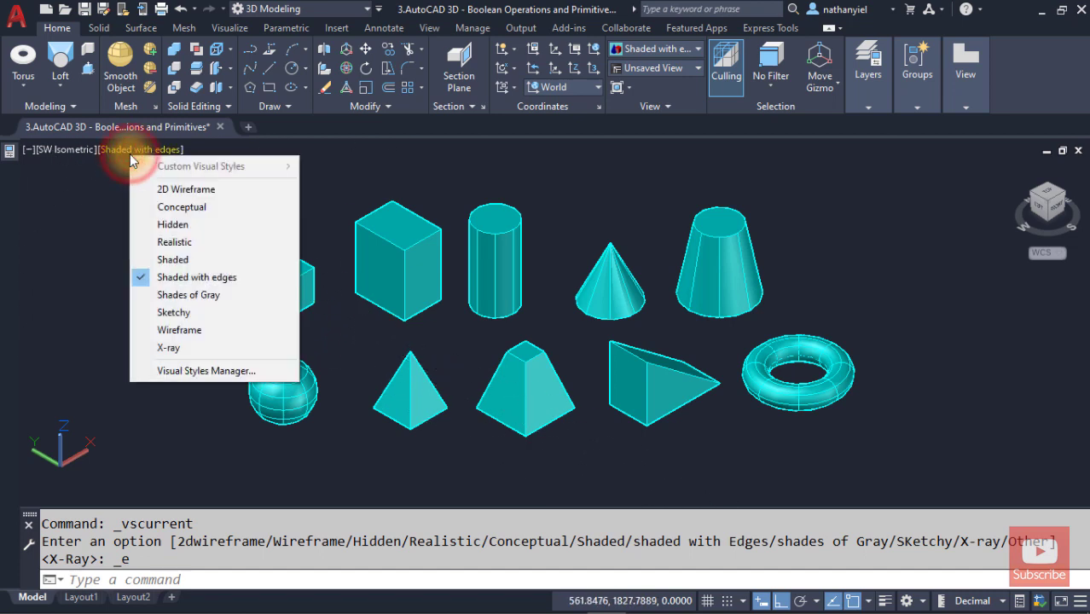
left_click(164, 191)
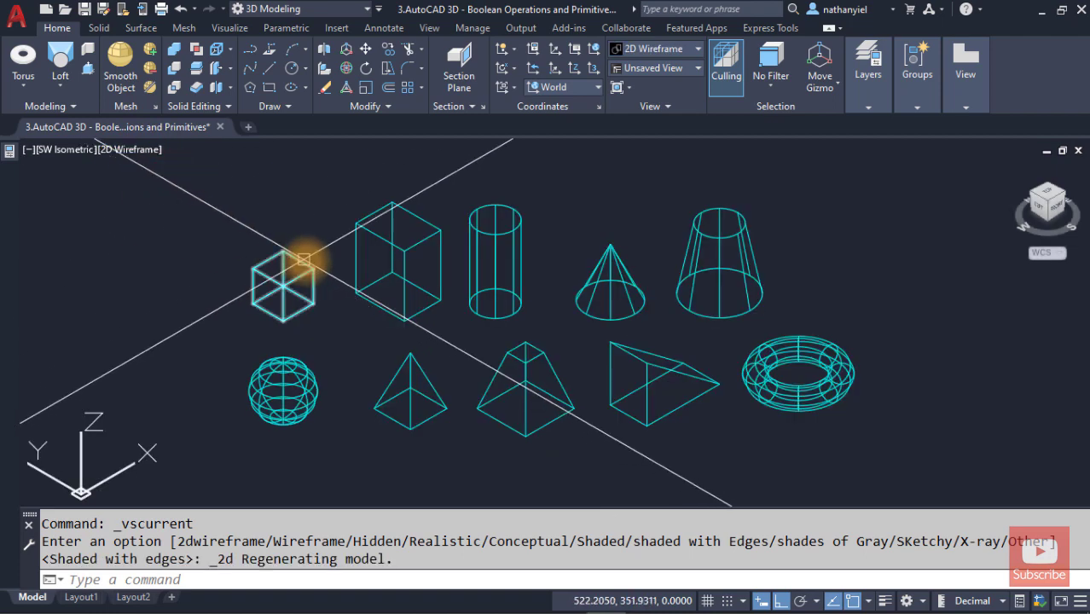
middle_click(361, 276)
middle_click(361, 275)
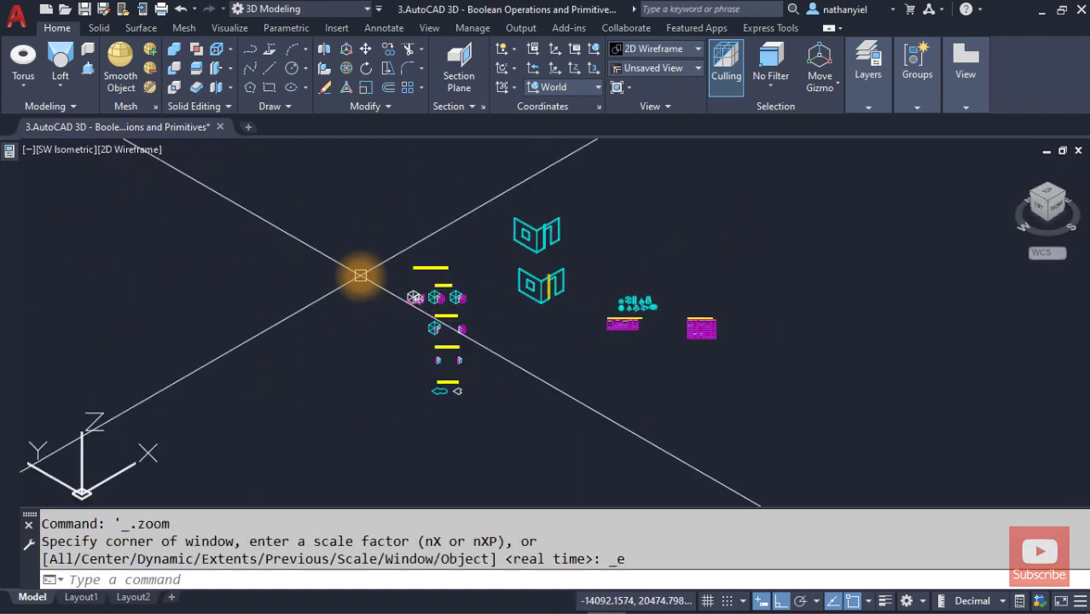